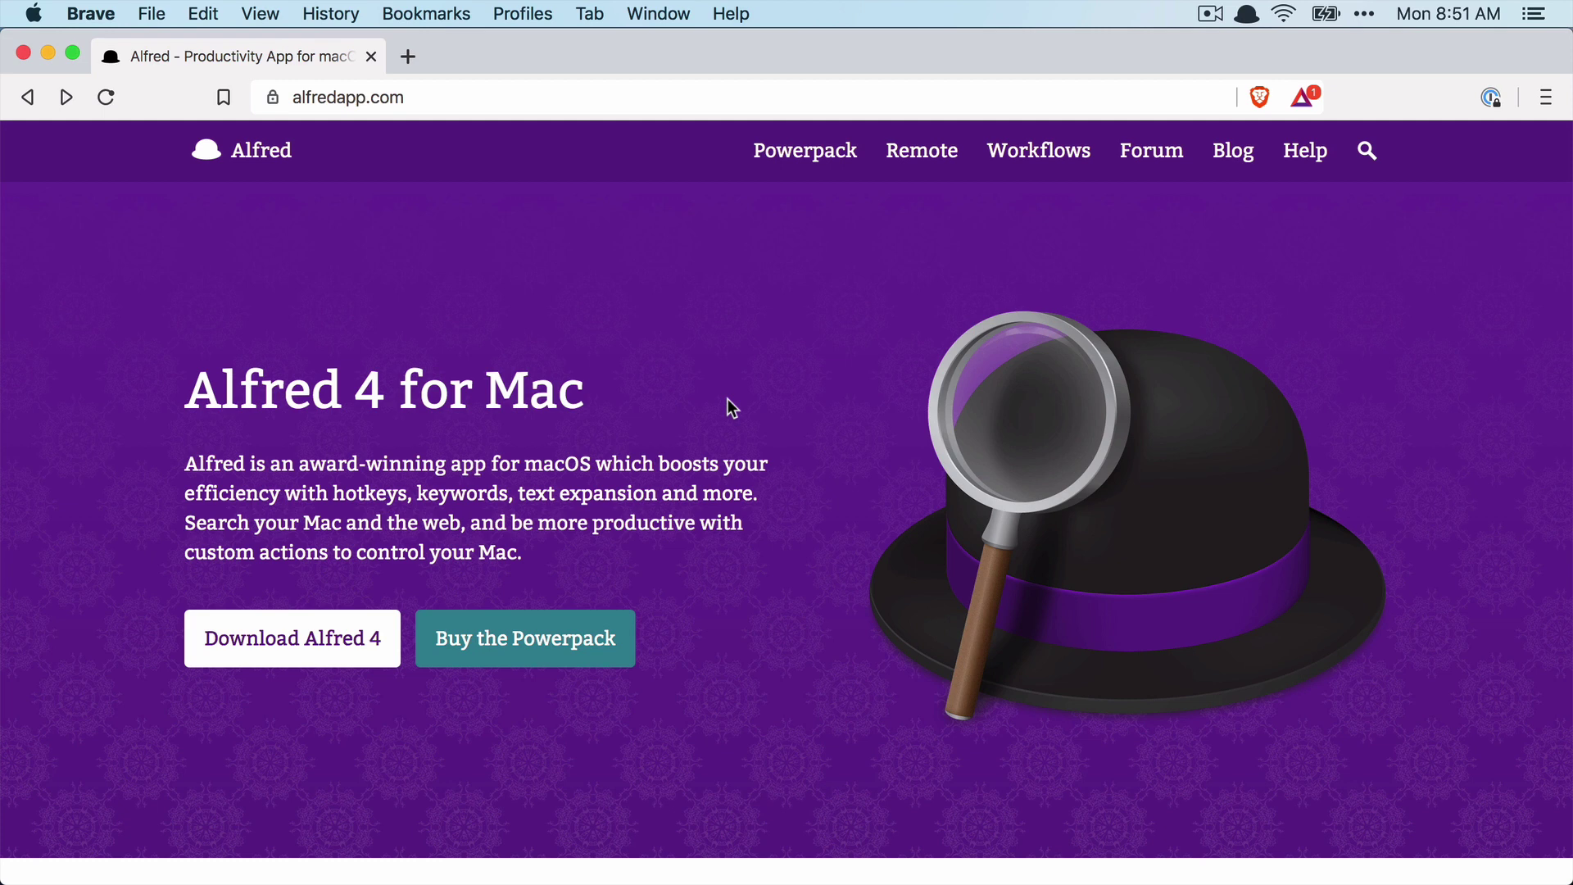
# Step: Open and close Spotlight, then summon and dismiss the Alfred launcher
pyautogui.press('super+space')
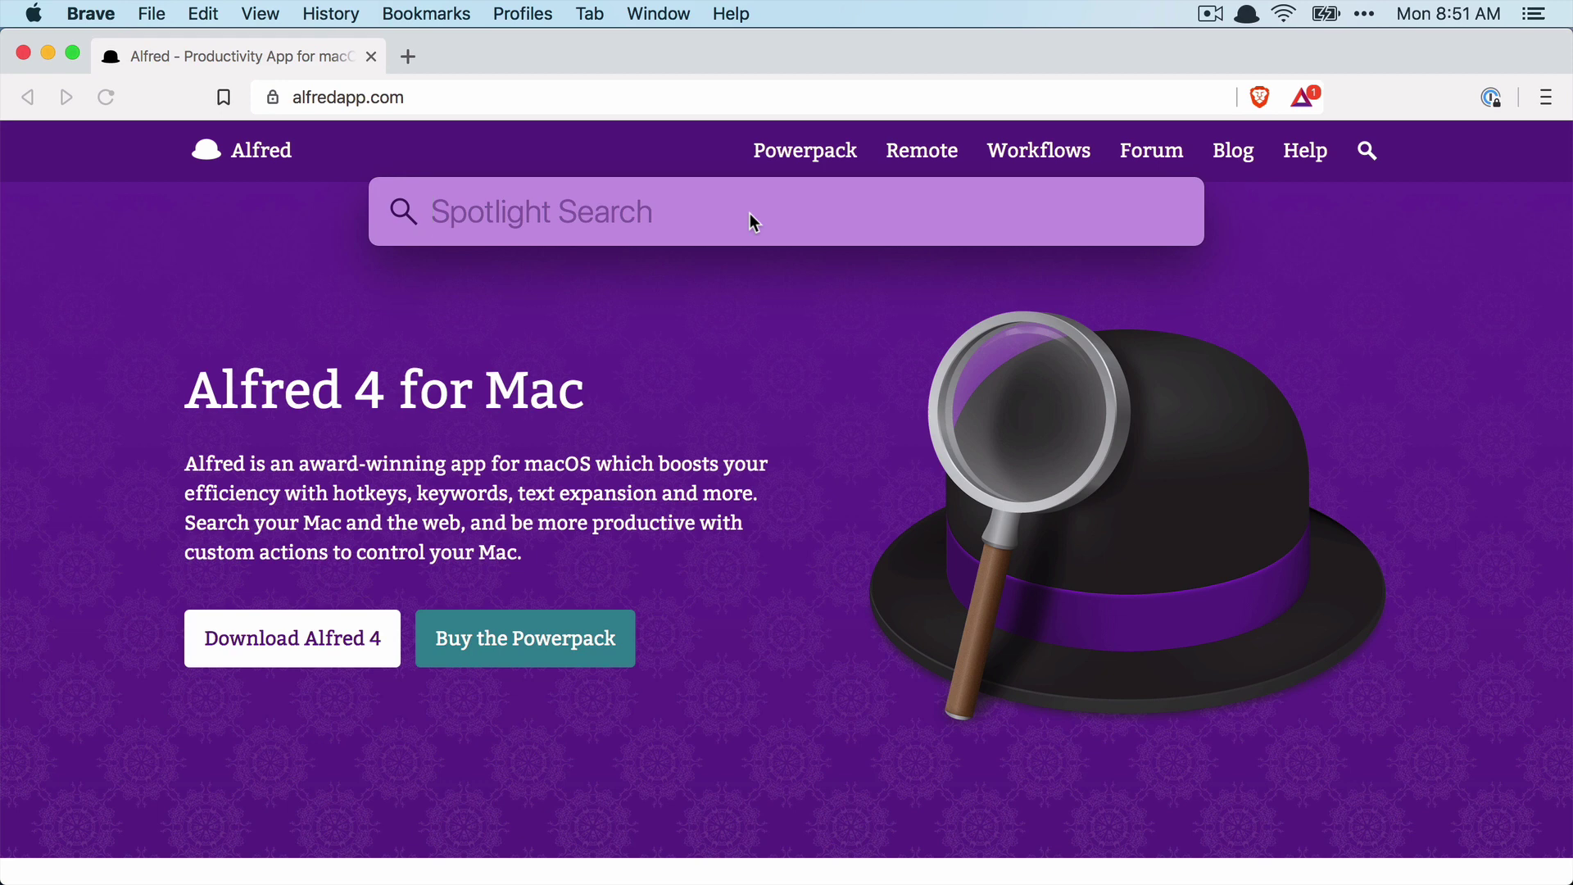
pyautogui.press('Escape')
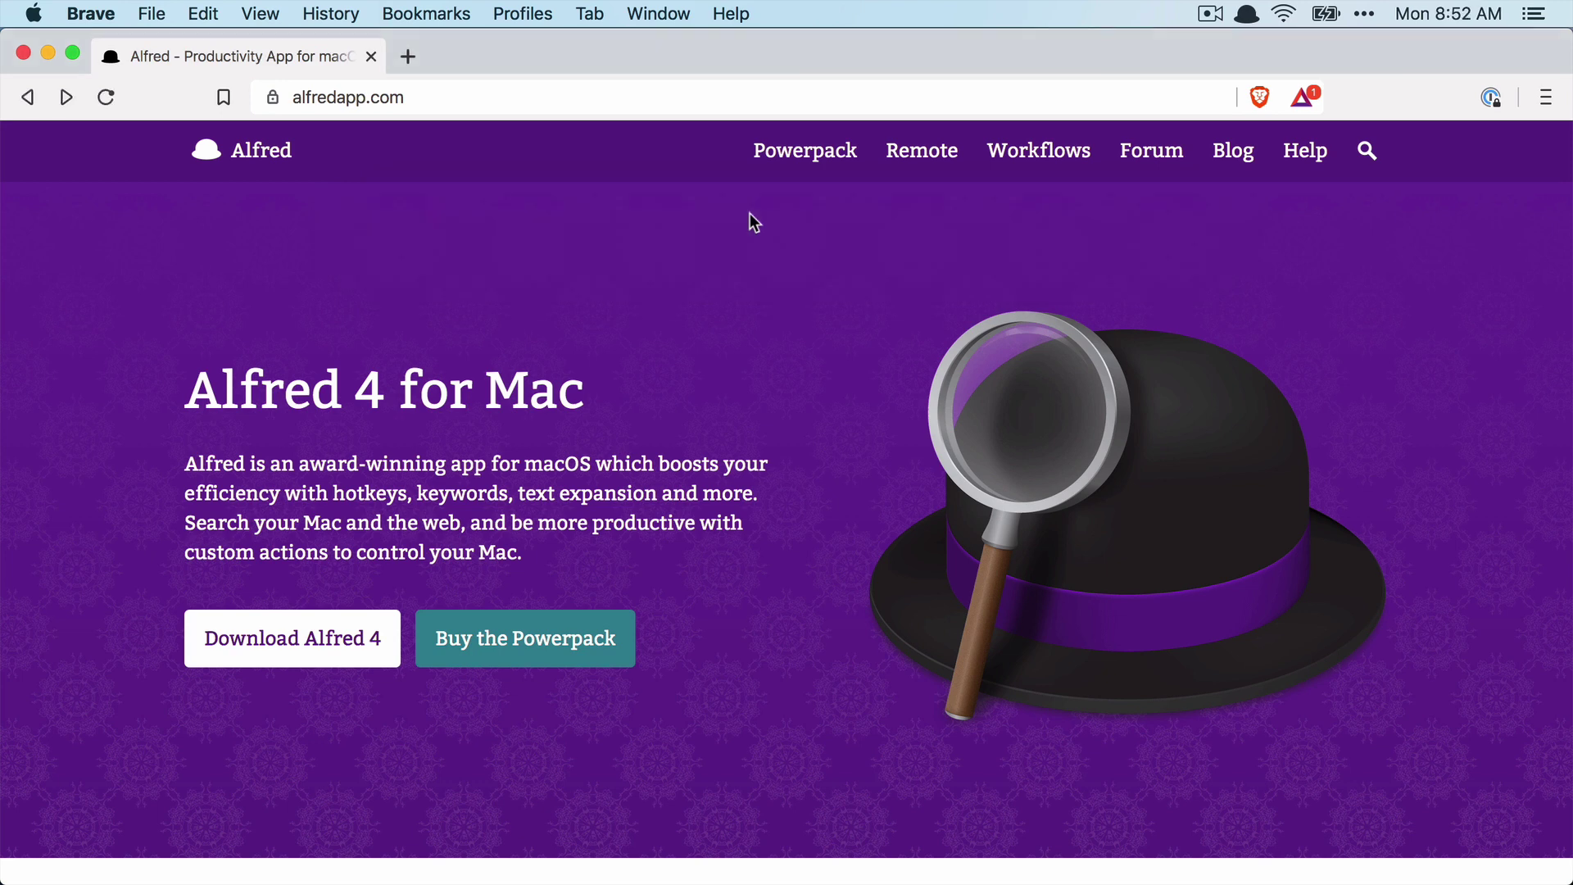
pyautogui.hotkey('alt', 'space')
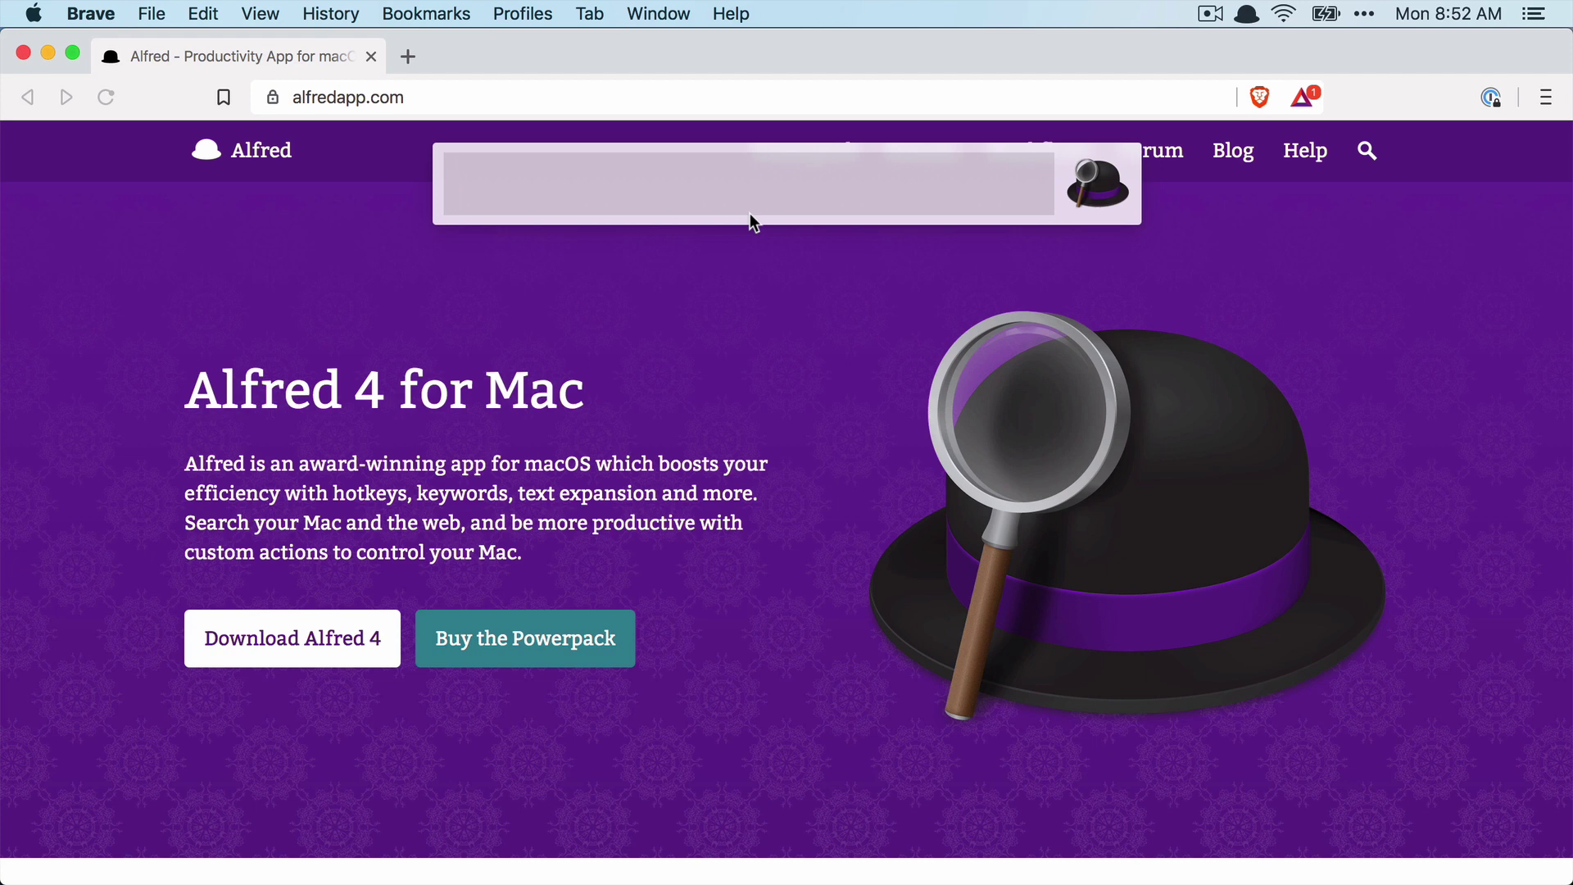
pyautogui.press('Escape')
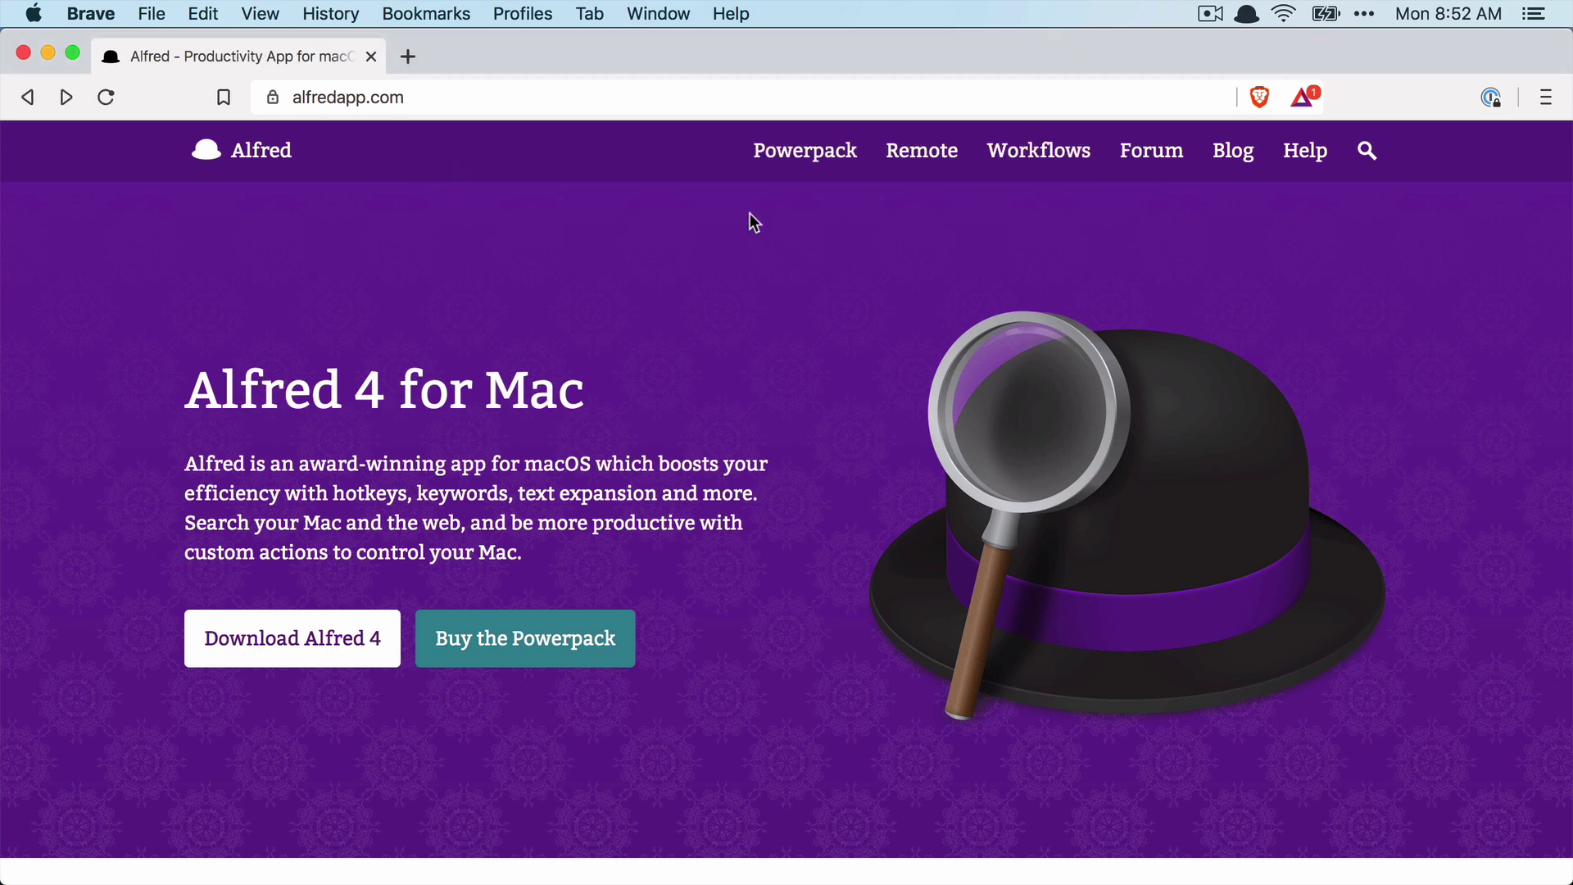
# Step: Switch to the Sublime Text notes and highlight the BASICS section
pyautogui.press('super+Tab')
pyautogui.press('super+Tab')
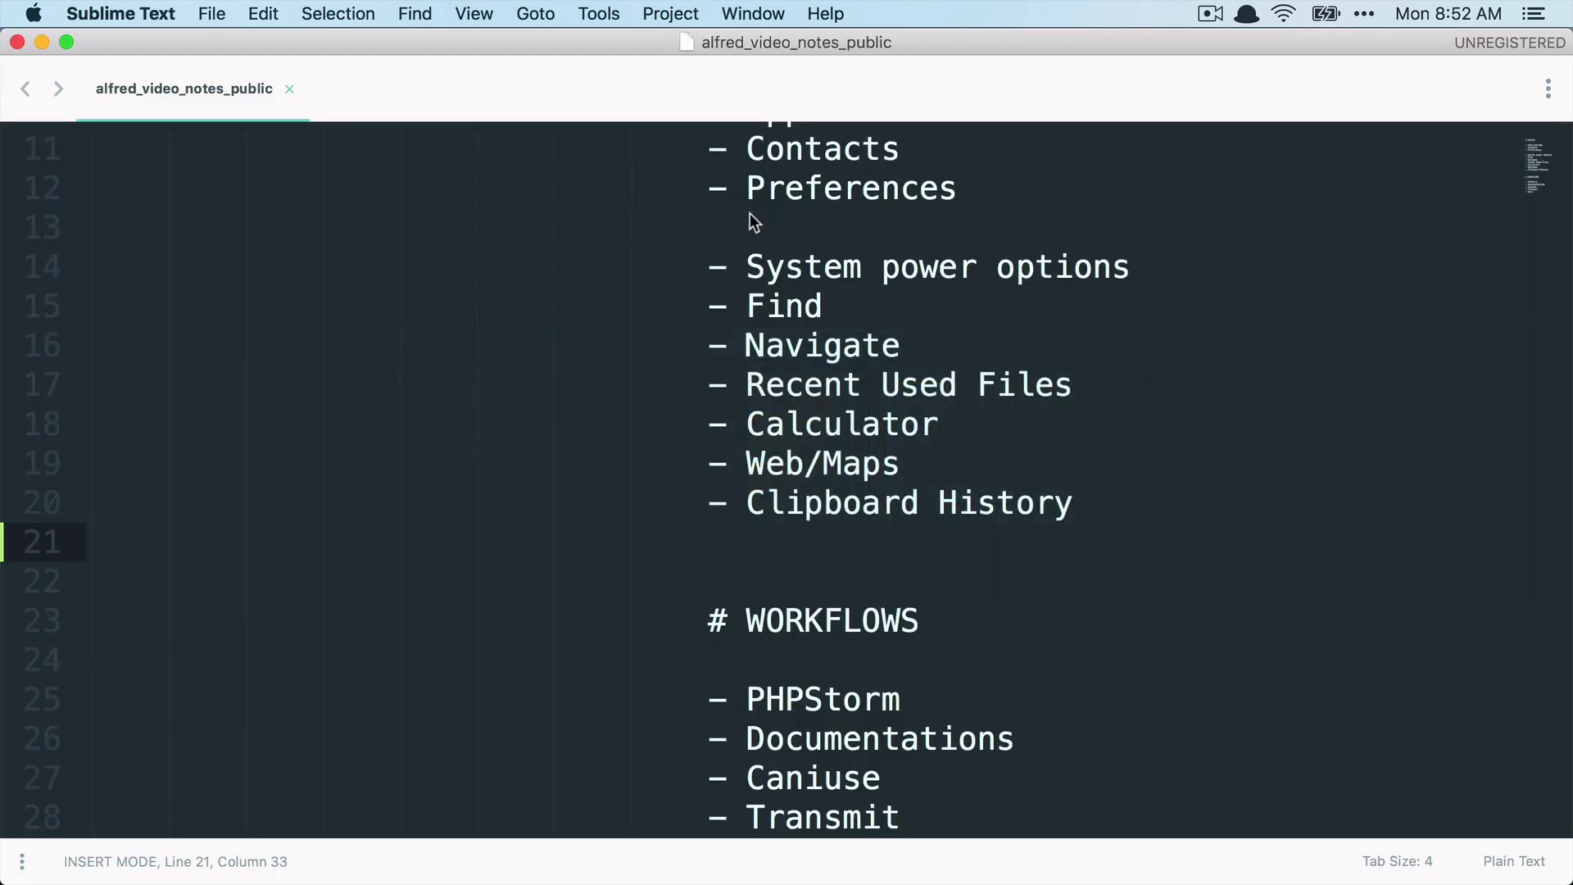
pyautogui.scroll(4, 979, 273)
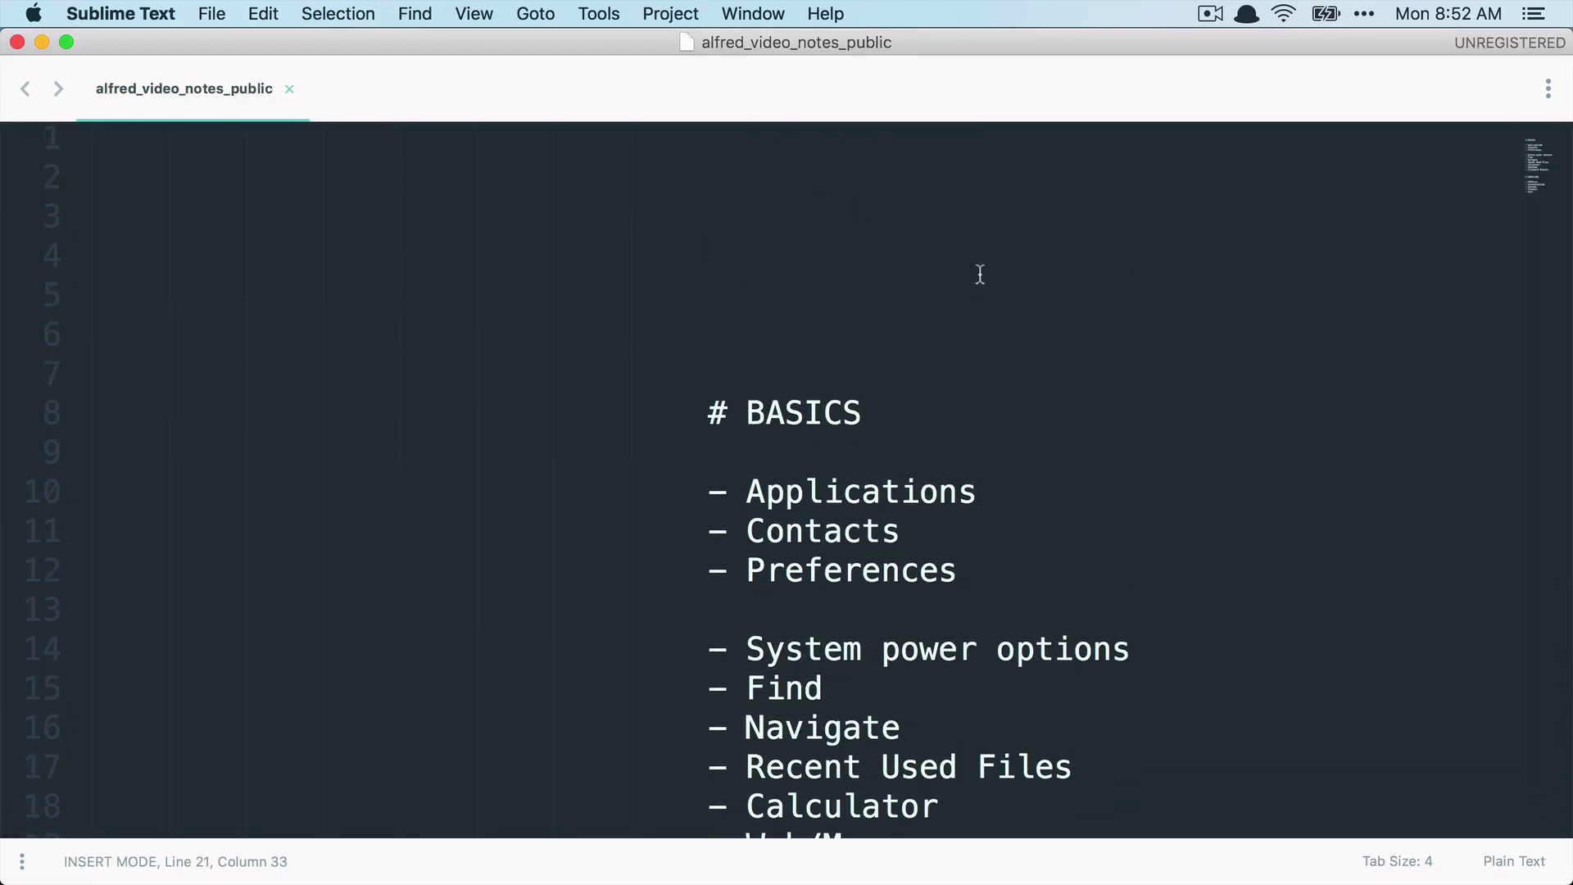
pyautogui.scroll(-2, 1051, 304)
pyautogui.scroll(-1, 1051, 304)
pyautogui.moveTo(706, 257); pyautogui.dragTo(1194, 726)
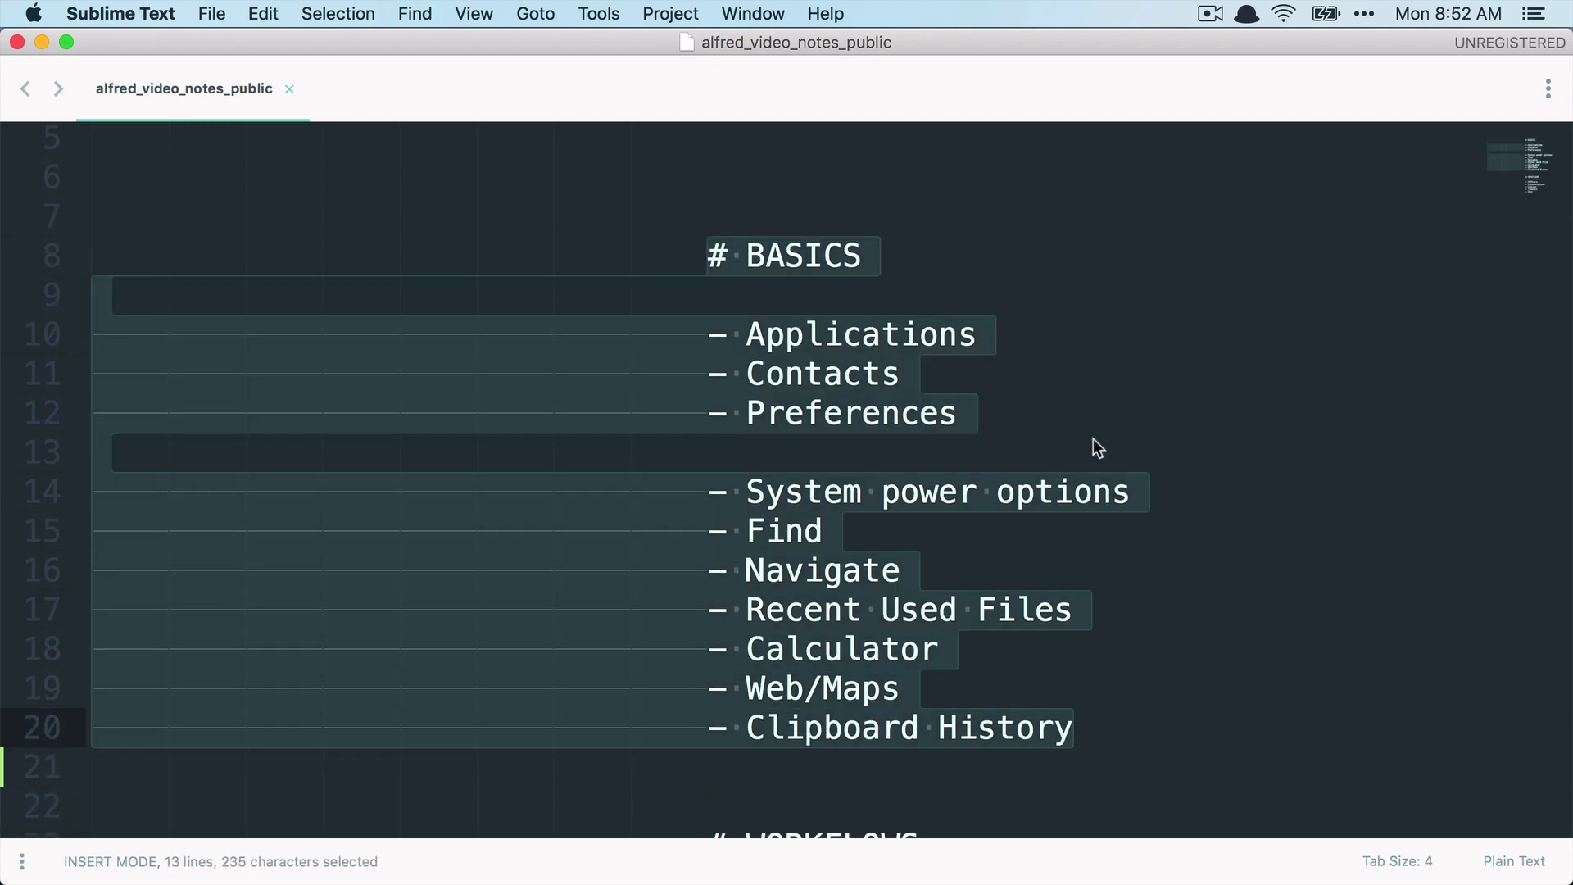
pyautogui.click(902, 266)
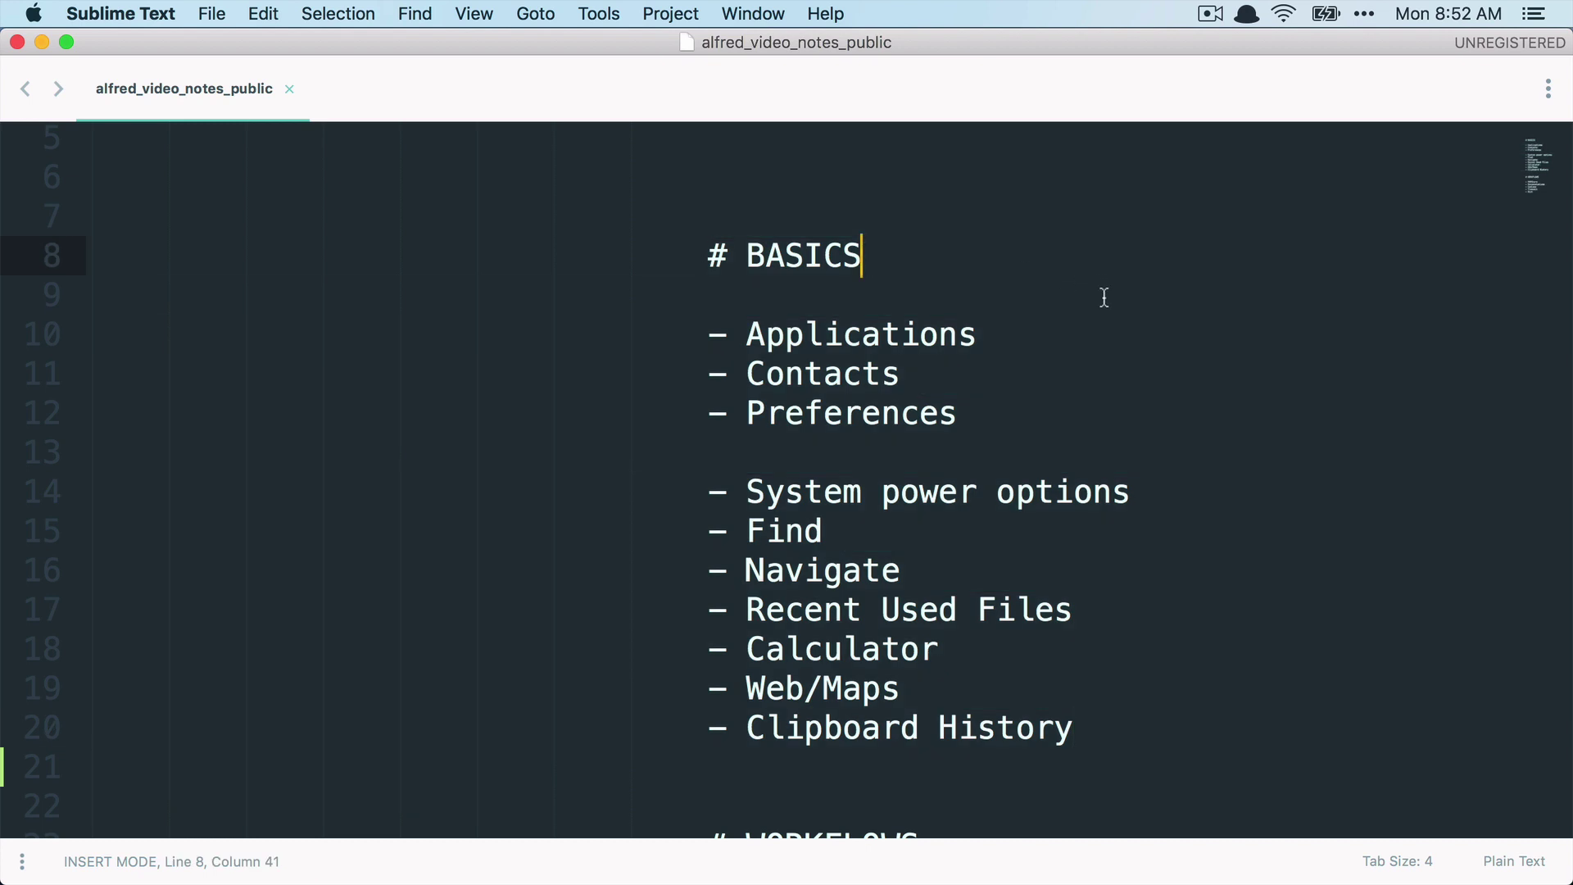
# Step: Highlight the WORKFLOWS heading line, then scroll back up the notes
pyautogui.scroll(-4, 1107, 302)
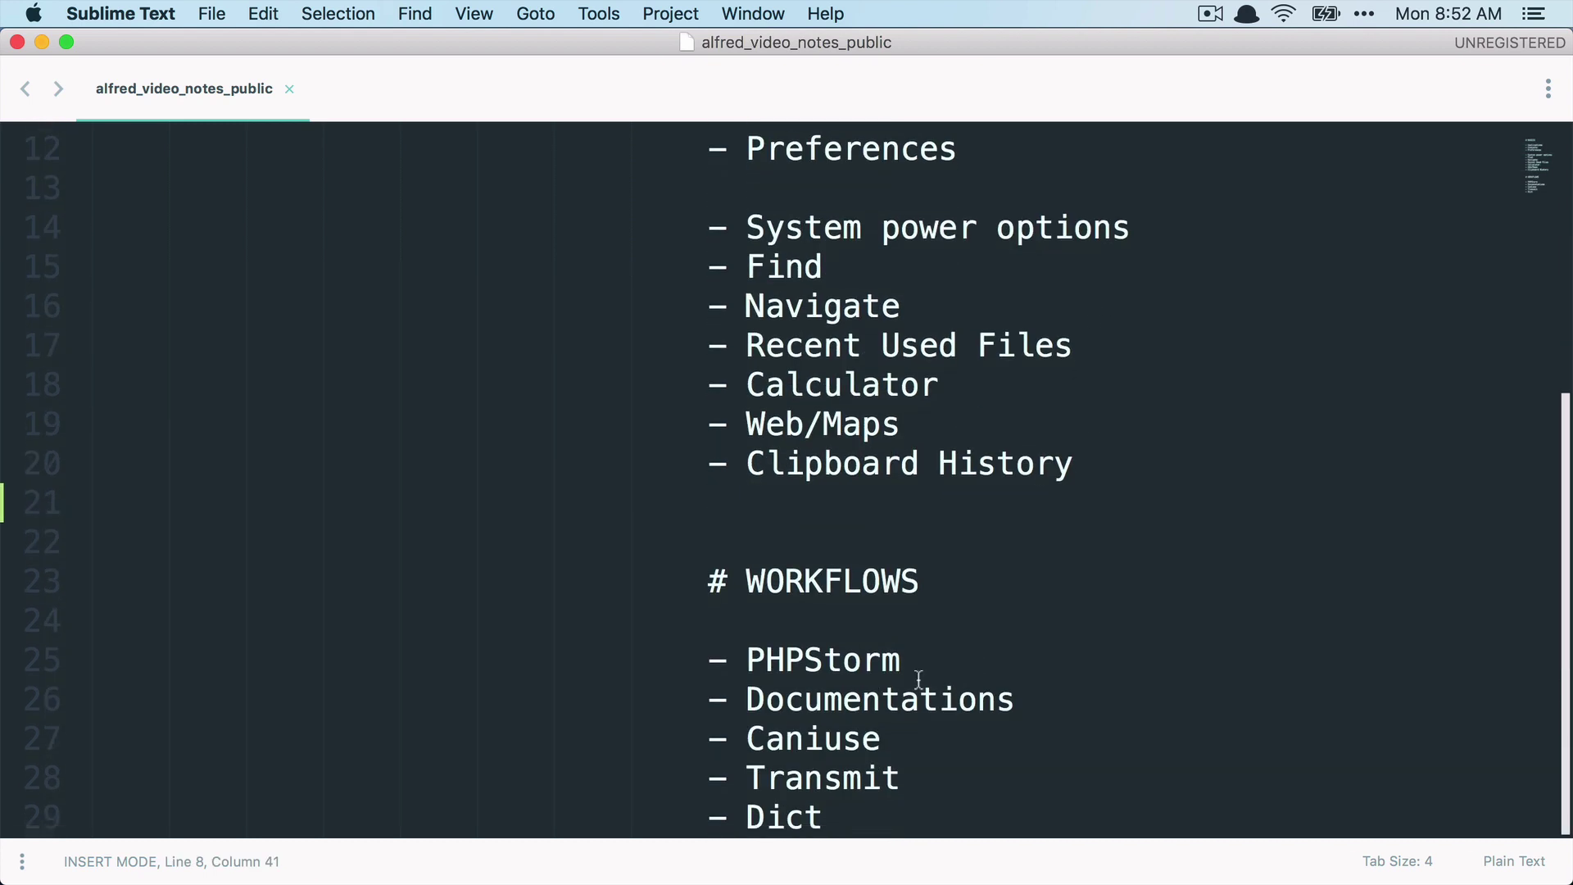
pyautogui.tripleClick(870, 583)
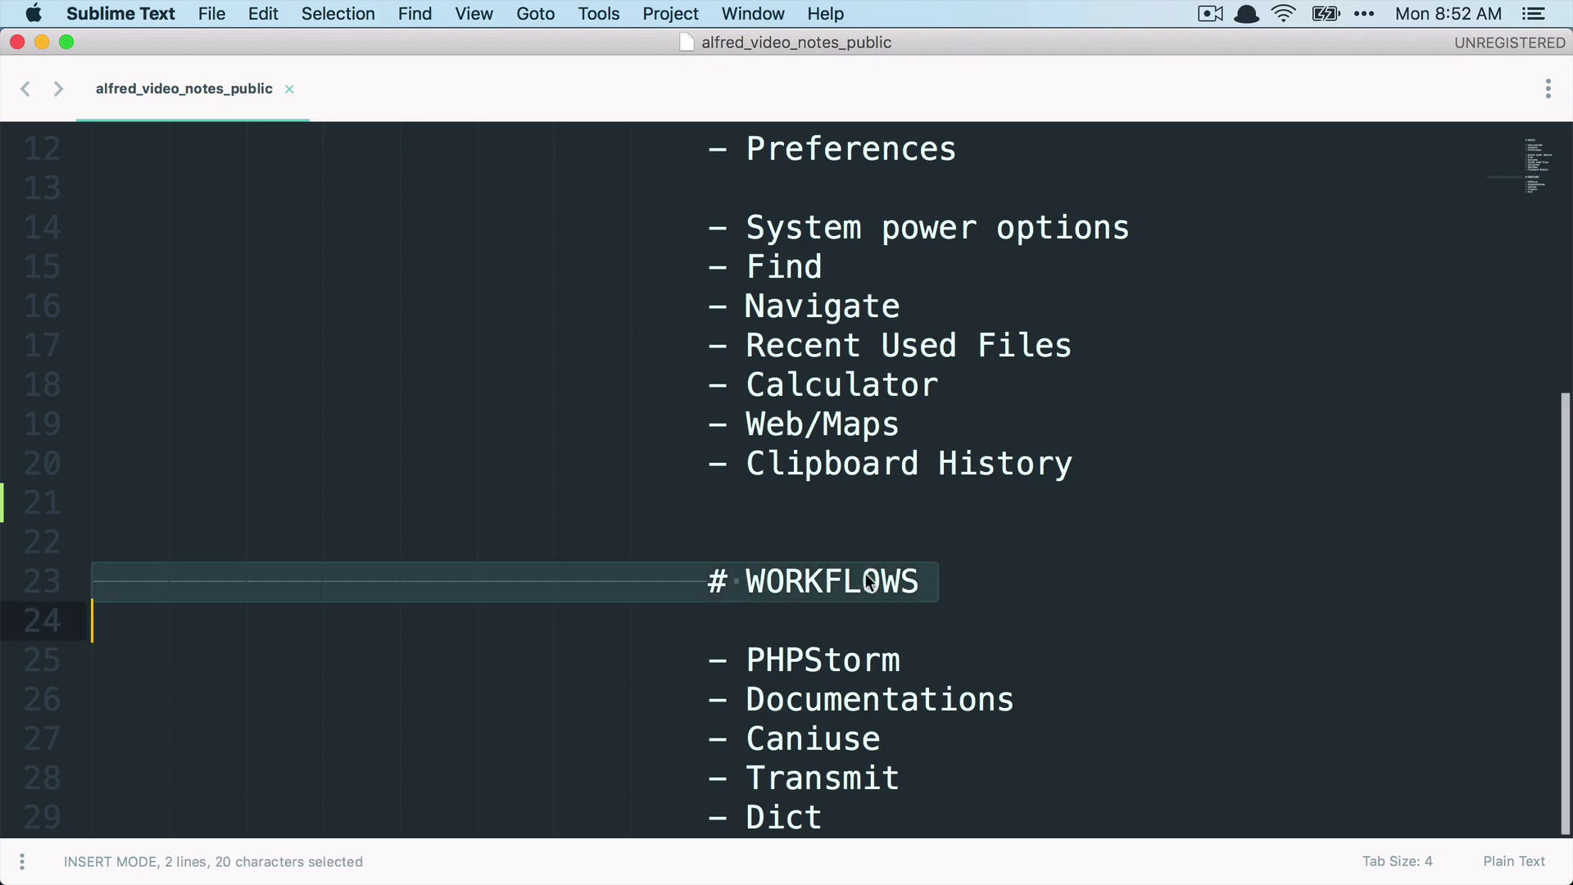
pyautogui.click(1015, 578)
pyautogui.scroll(4, 1143, 579)
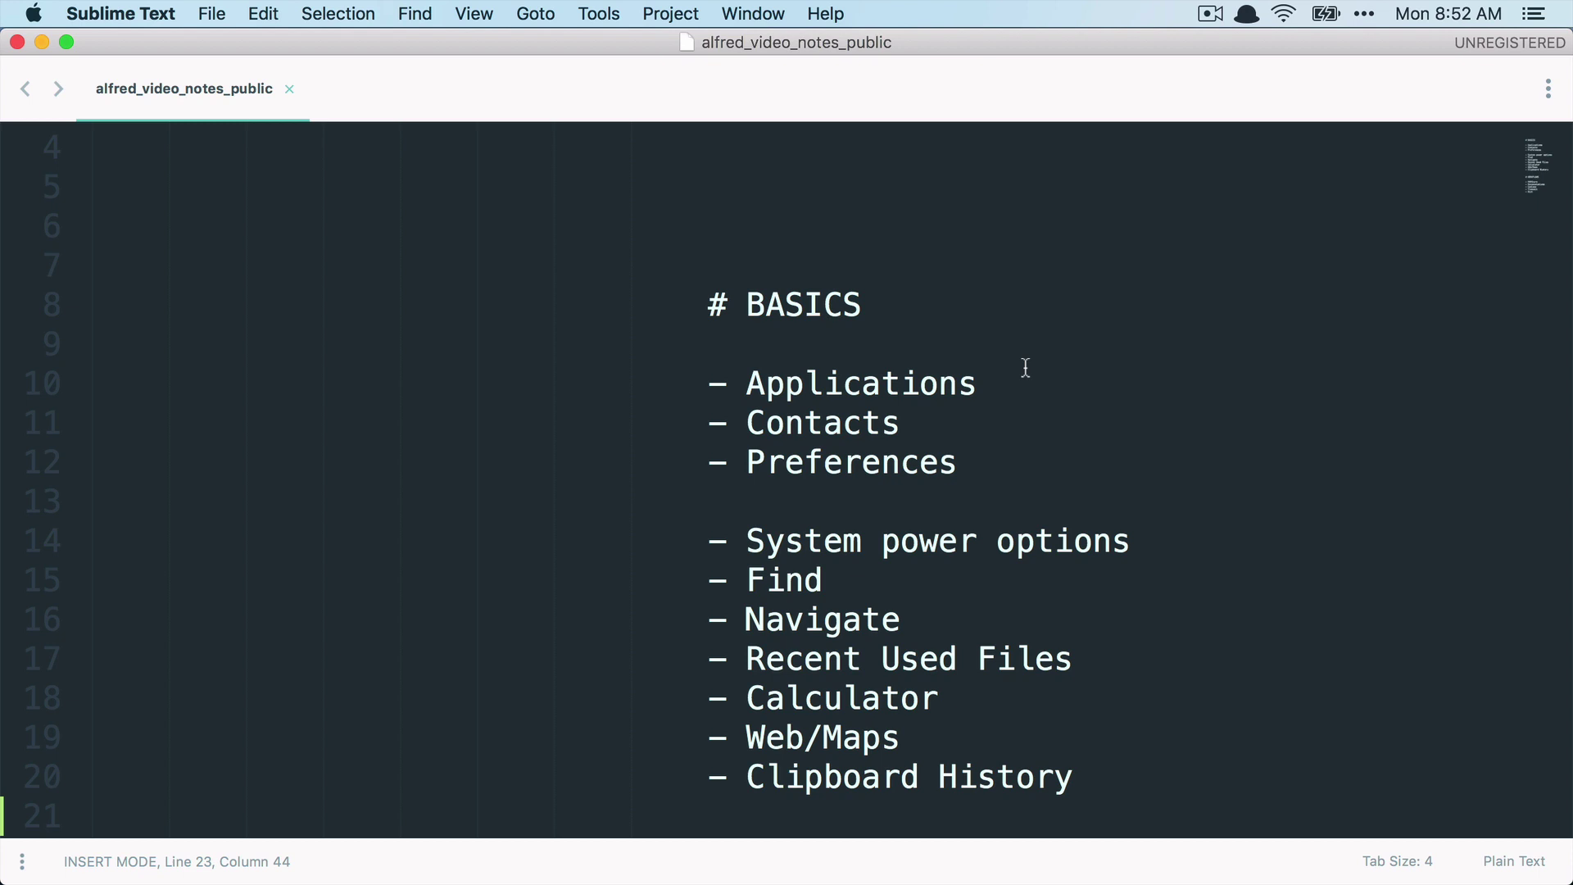
# Step: Summon Alfred and type 'phpst', then erase the query
pyautogui.hotkey('alt', 'space')
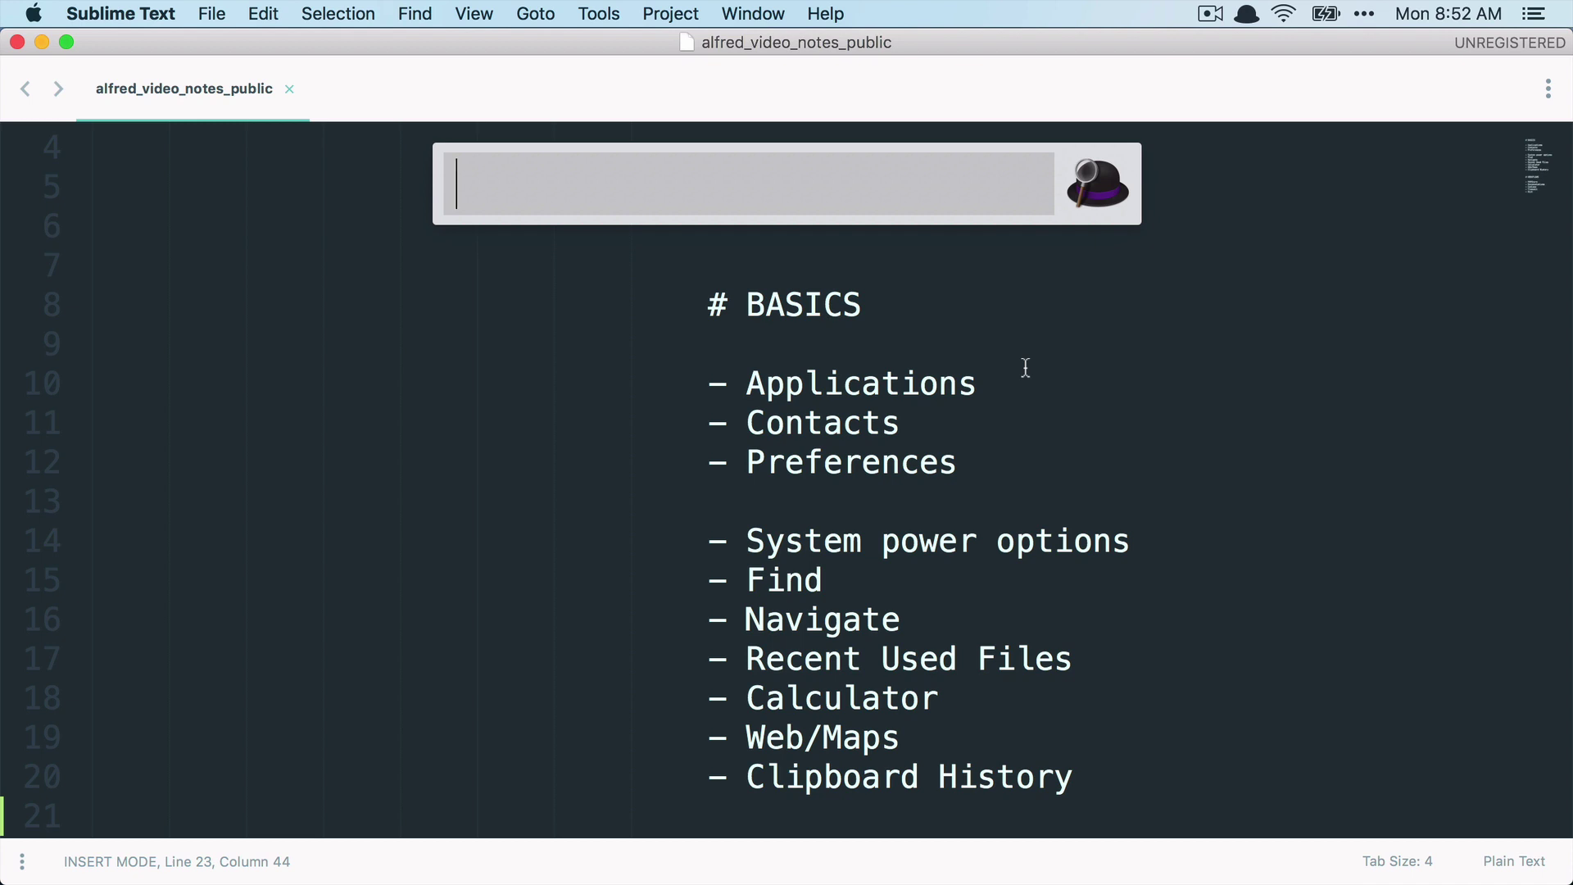
pyautogui.write('phpst')
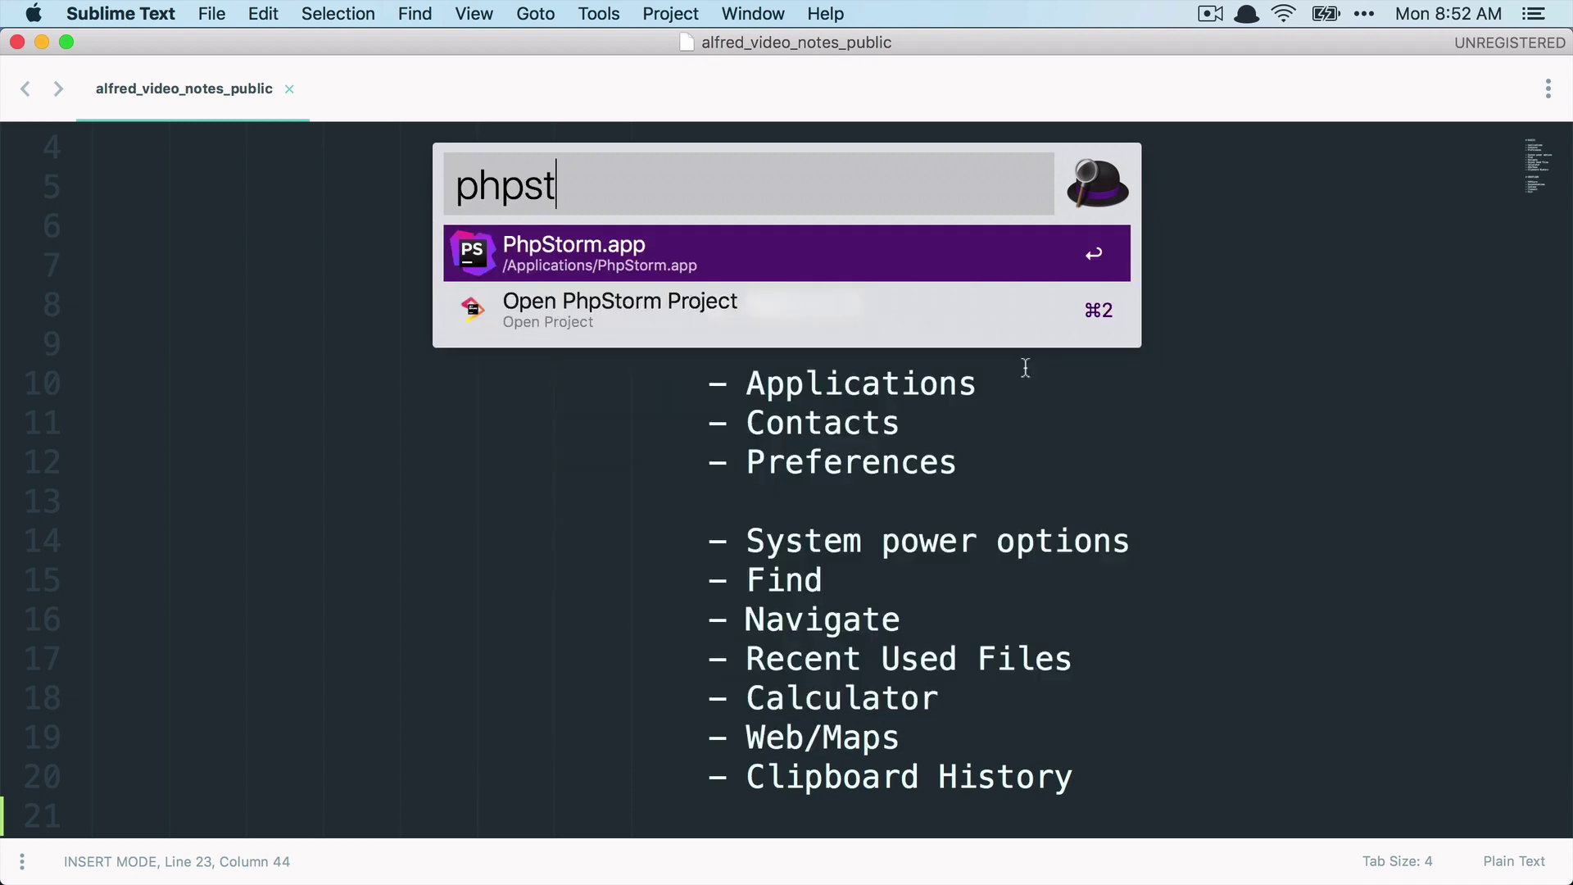
pyautogui.press('BackSpace')
pyautogui.press('BackSpace')
pyautogui.press('BackSpace')
pyautogui.press('BackSpace')
pyautogui.press('BackSpace')
# Step: Search Alfred for 'cal' and launch Calculator.app from the results
pyautogui.write('cal')
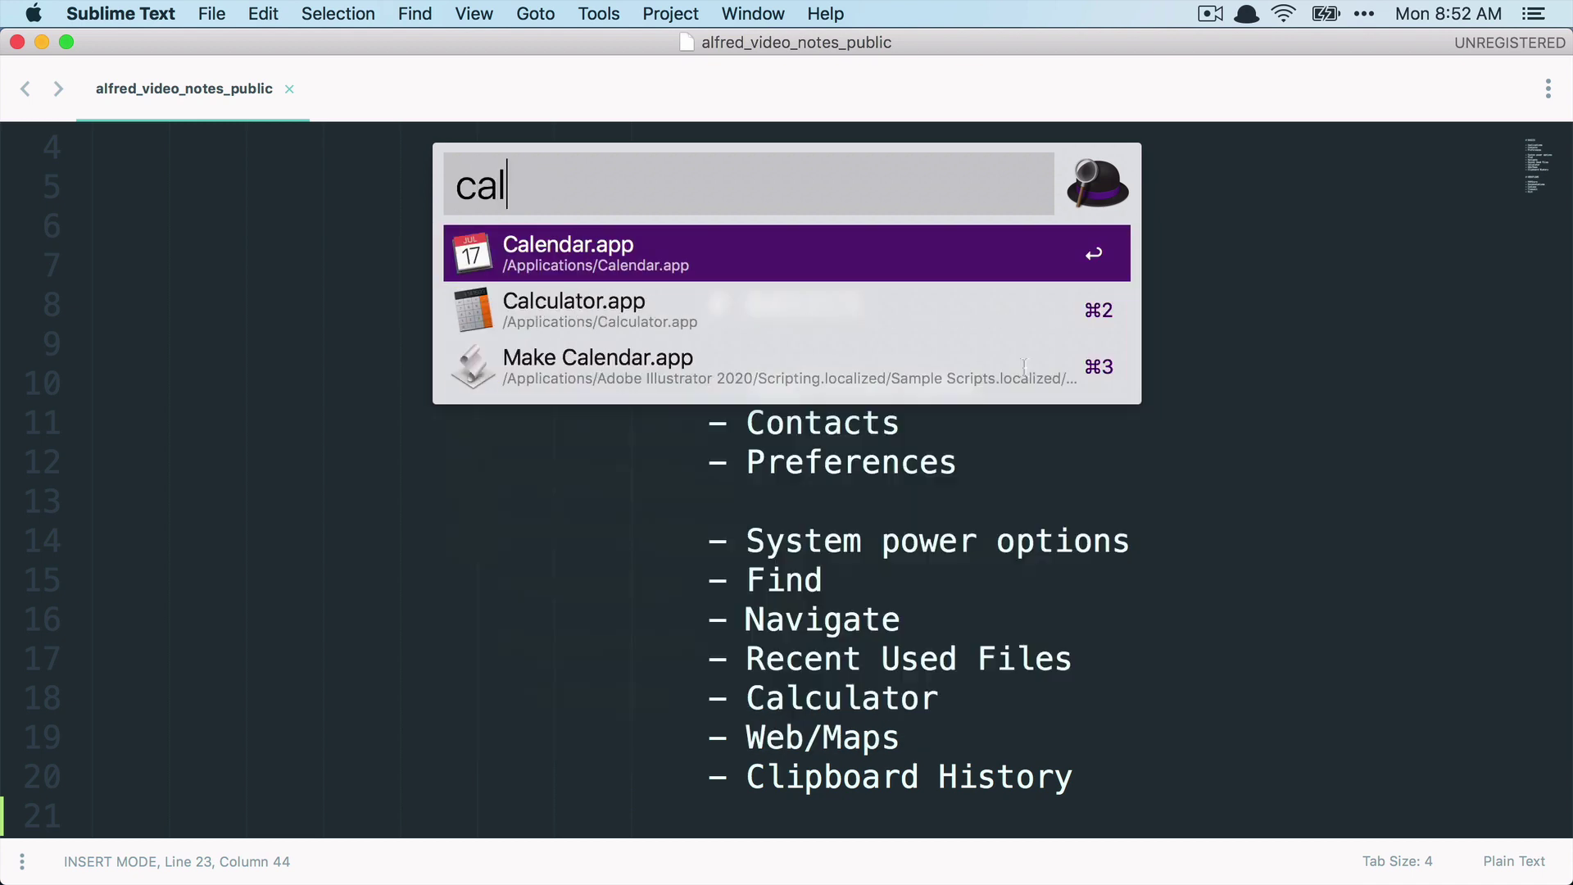
pyautogui.press('Down')
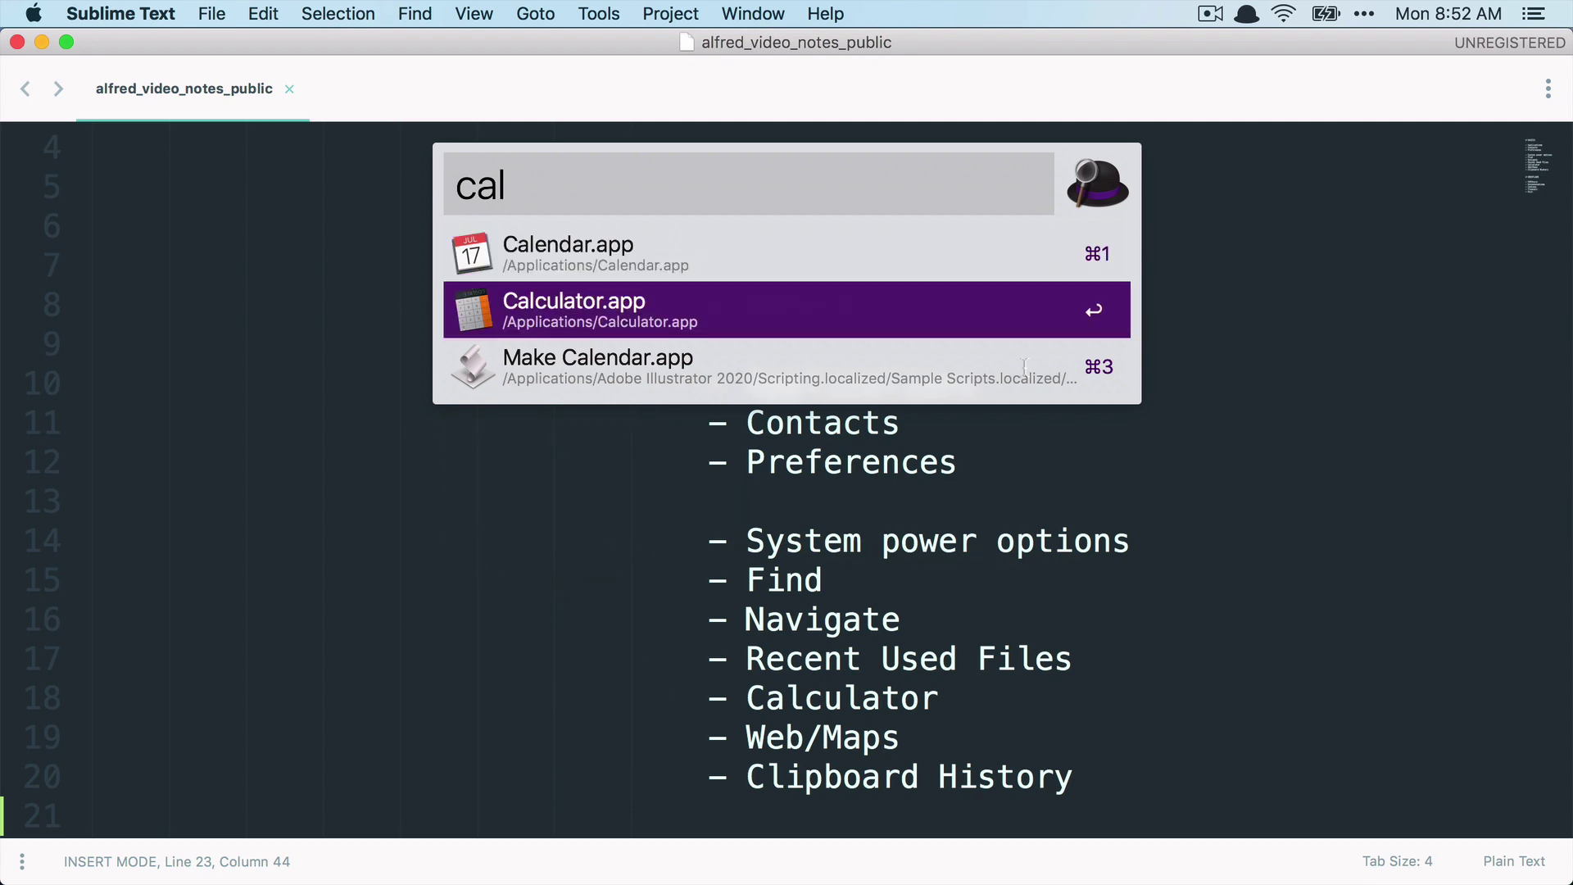
pyautogui.press('Down')
pyautogui.press('Up')
pyautogui.press('Up')
pyautogui.press('Down')
pyautogui.press('Down')
pyautogui.press('Up')
pyautogui.press('Return')
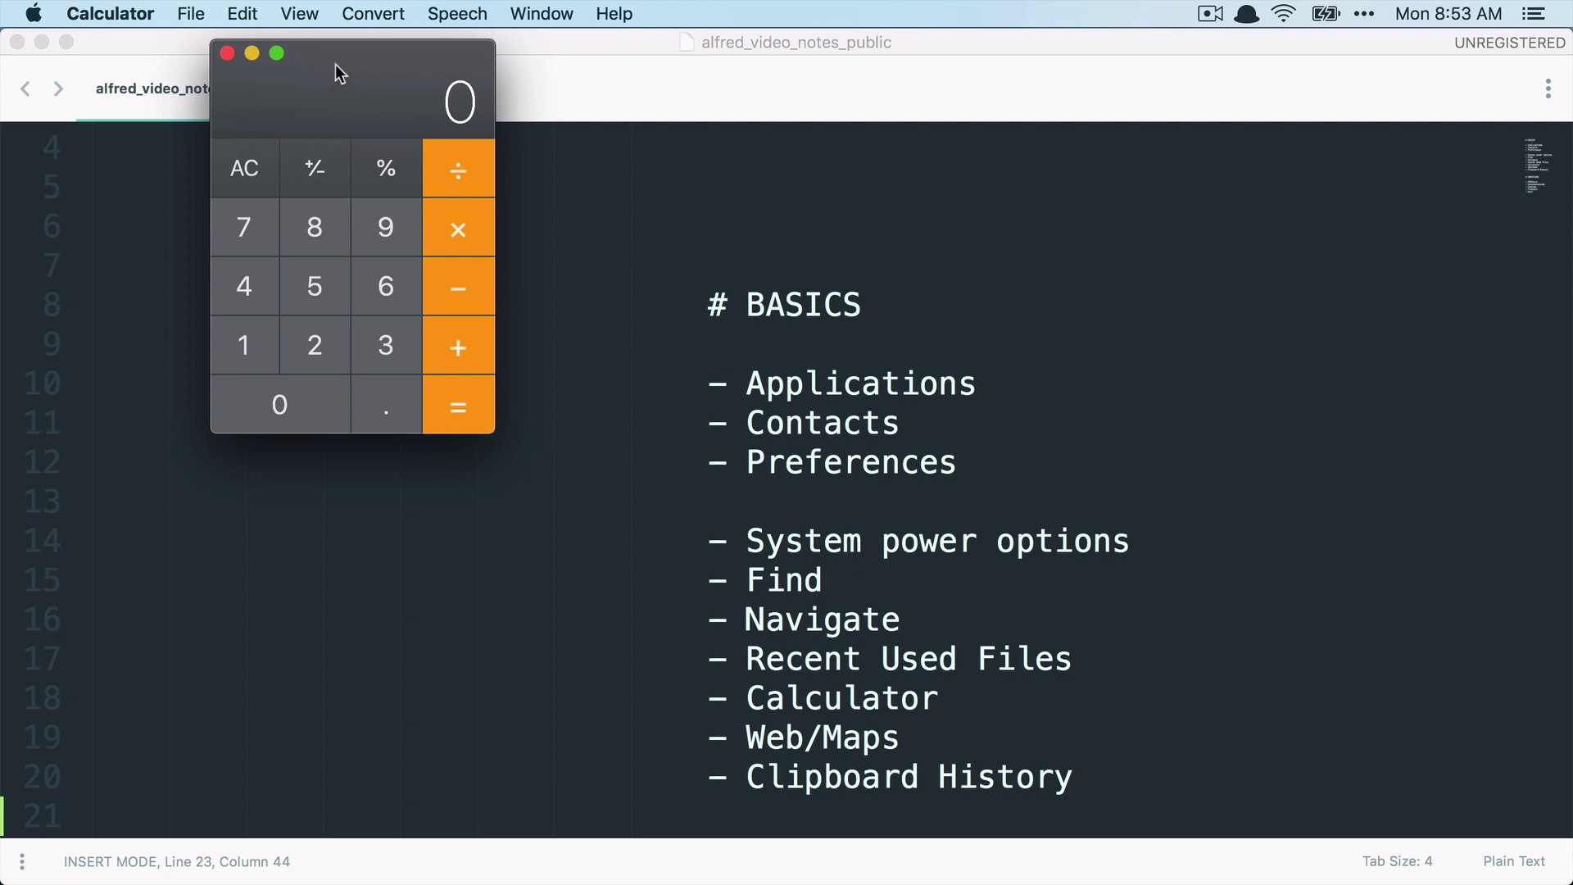
pyautogui.press('super+q')
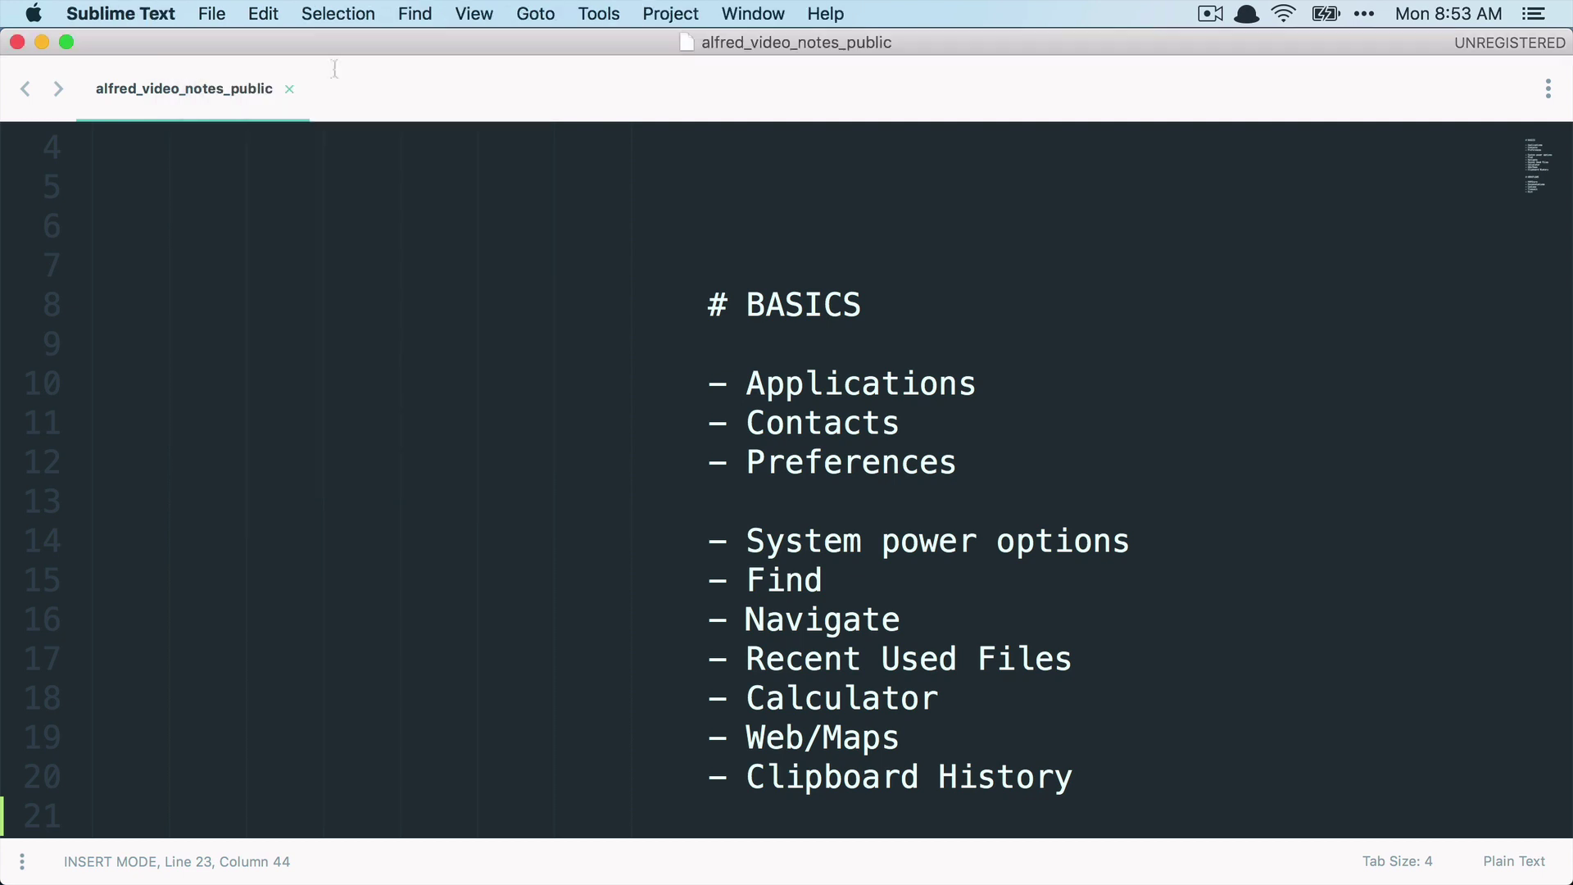
pyautogui.press('super+space')
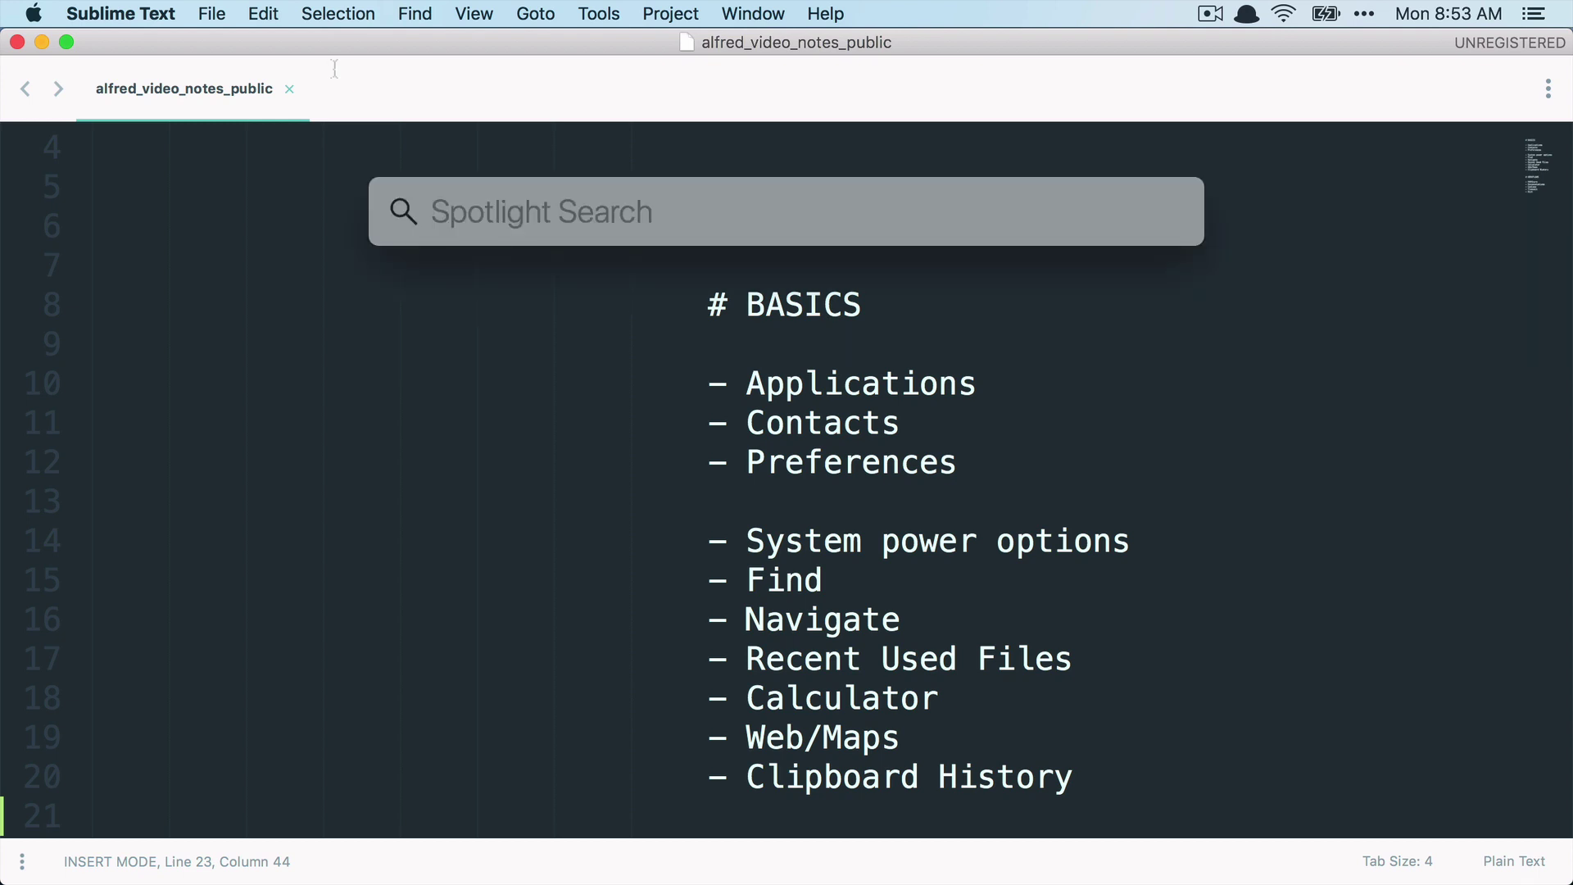
pyautogui.write('phpstor')
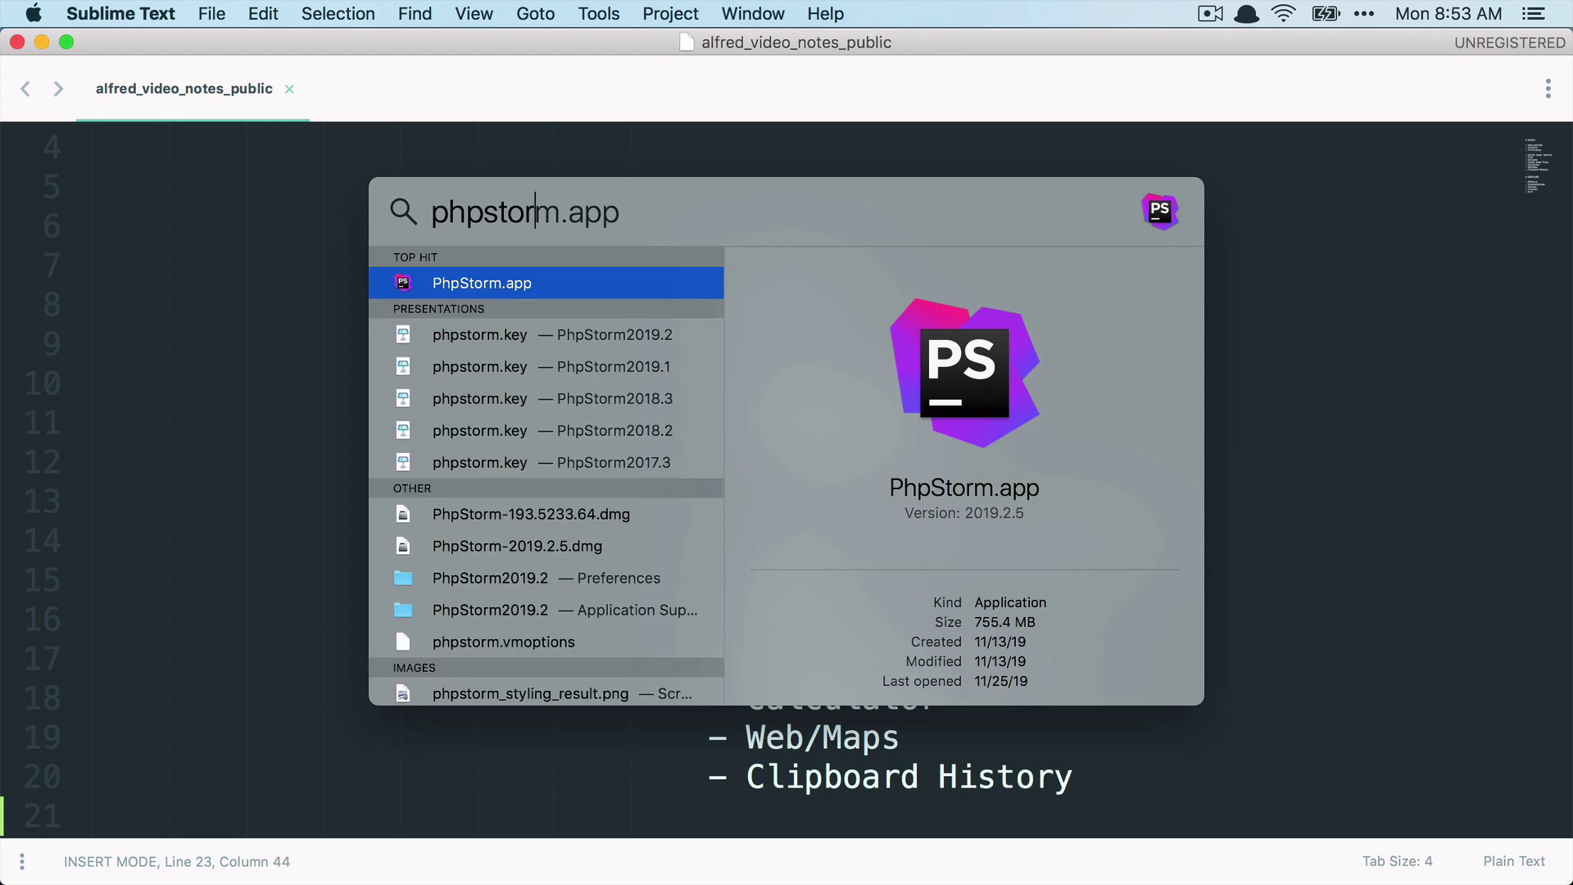
pyautogui.press('Left')
pyautogui.press('Left')
pyautogui.press('Left')
pyautogui.press('Left')
pyautogui.press('Left')
pyautogui.press('Left')
pyautogui.press('Escape')
pyautogui.write('cal')
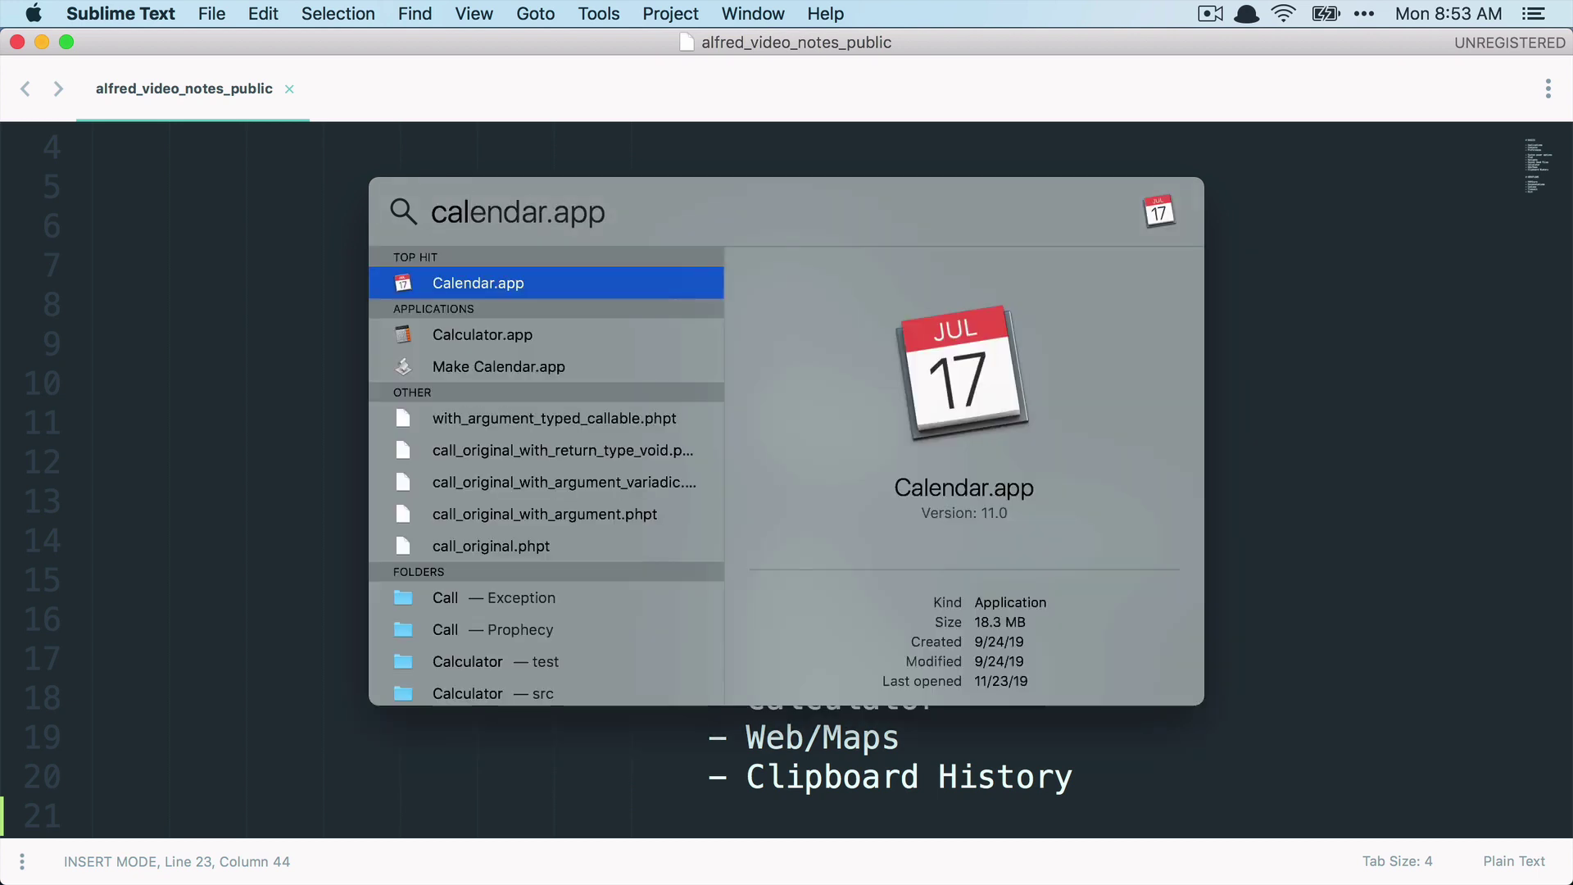
pyautogui.press('Escape')
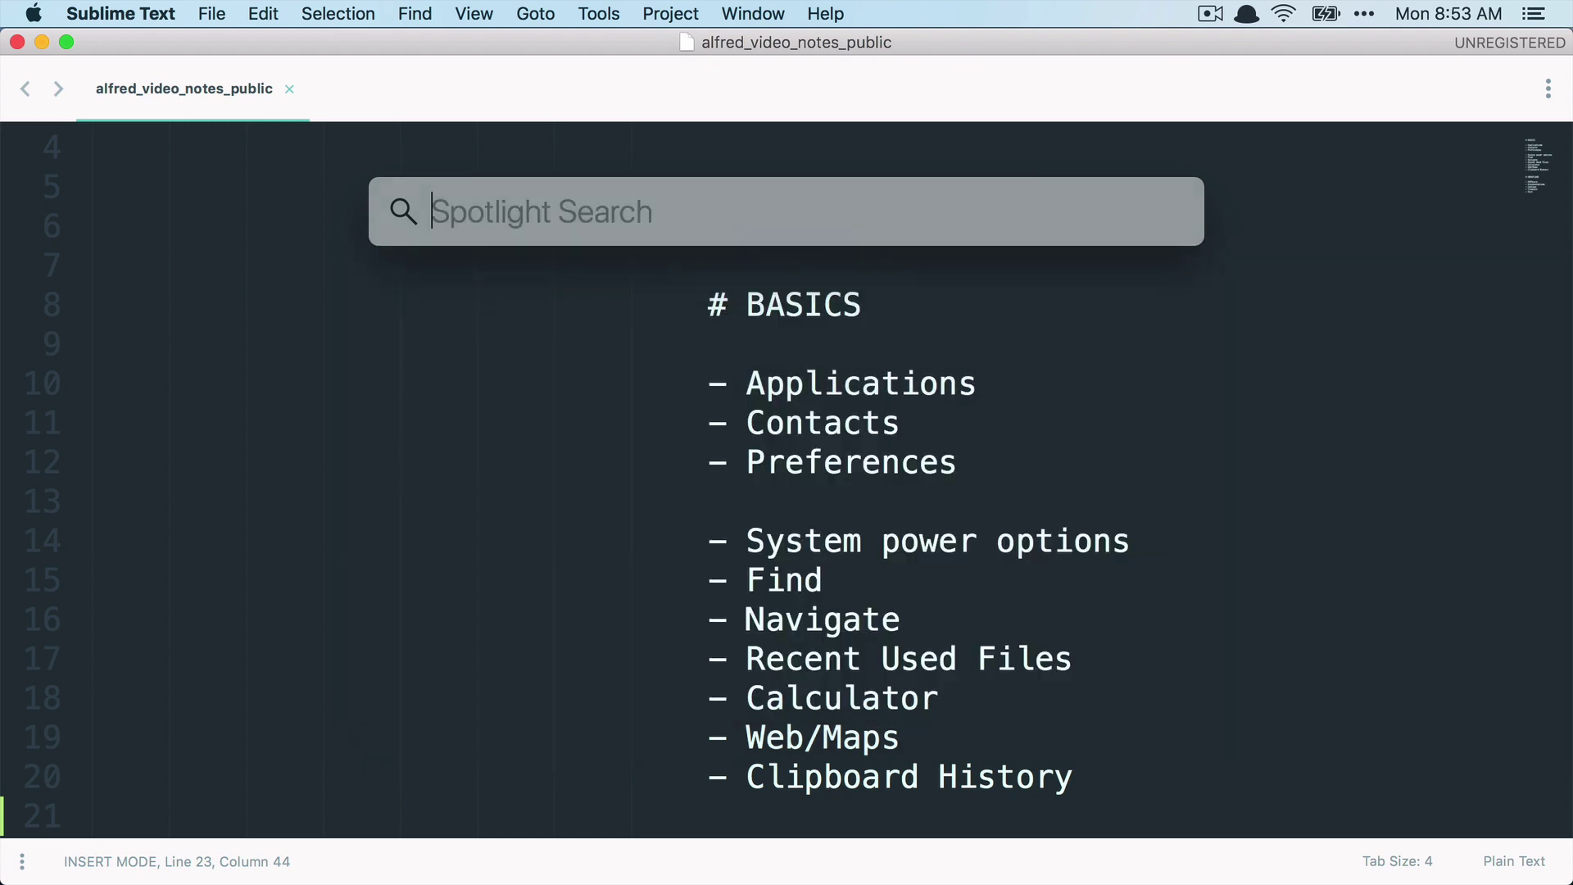
pyautogui.press('Escape')
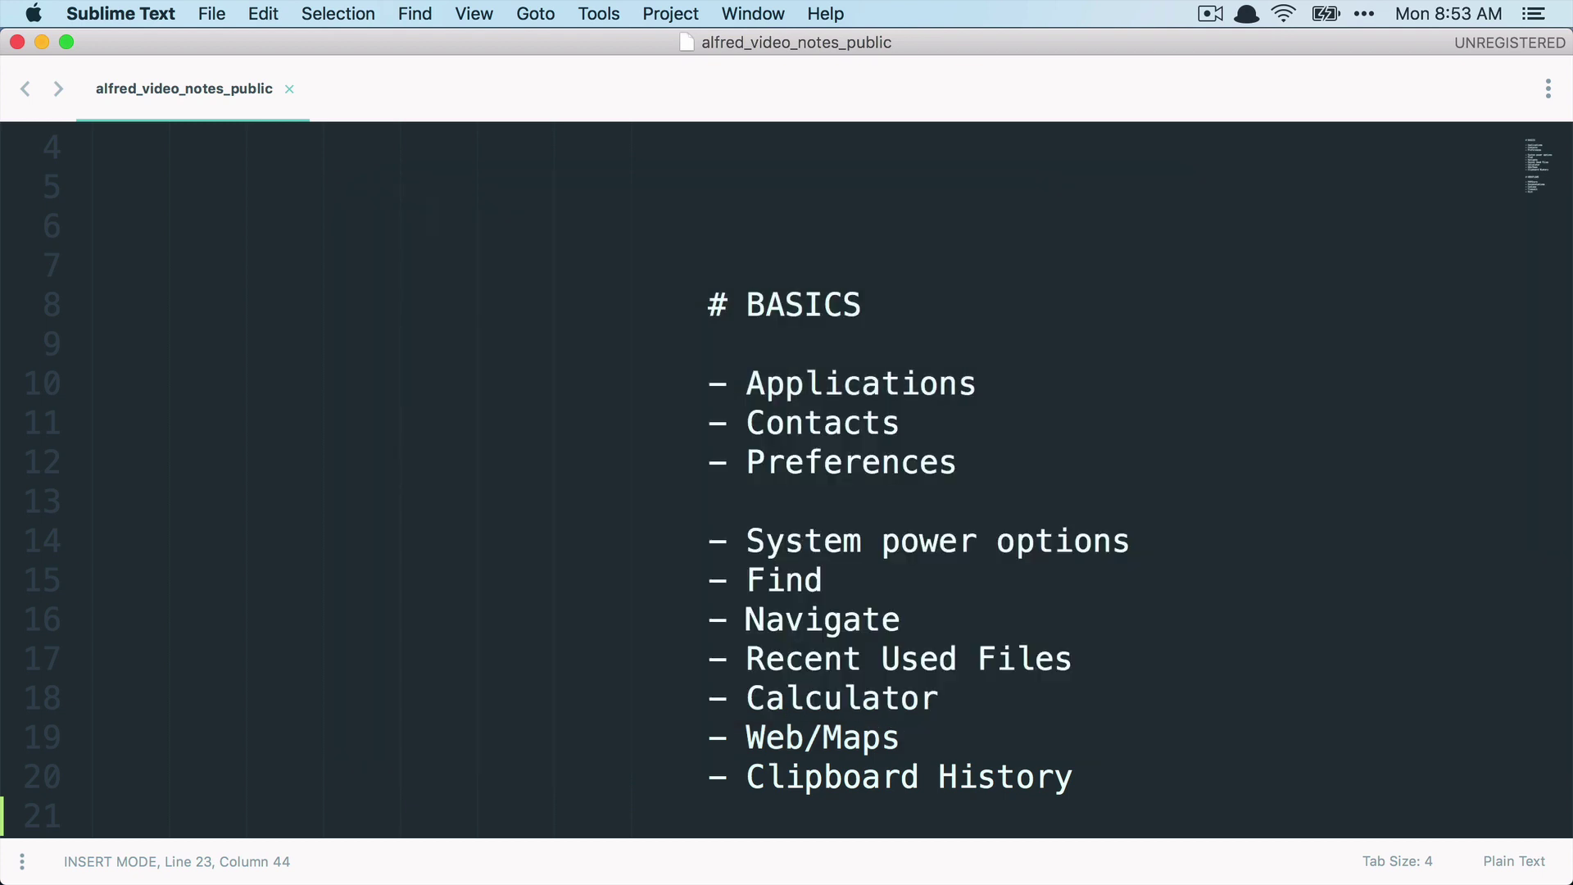
pyautogui.click(957, 423)
pyautogui.hotkey('alt', 'space')
pyautogui.write('nuno')
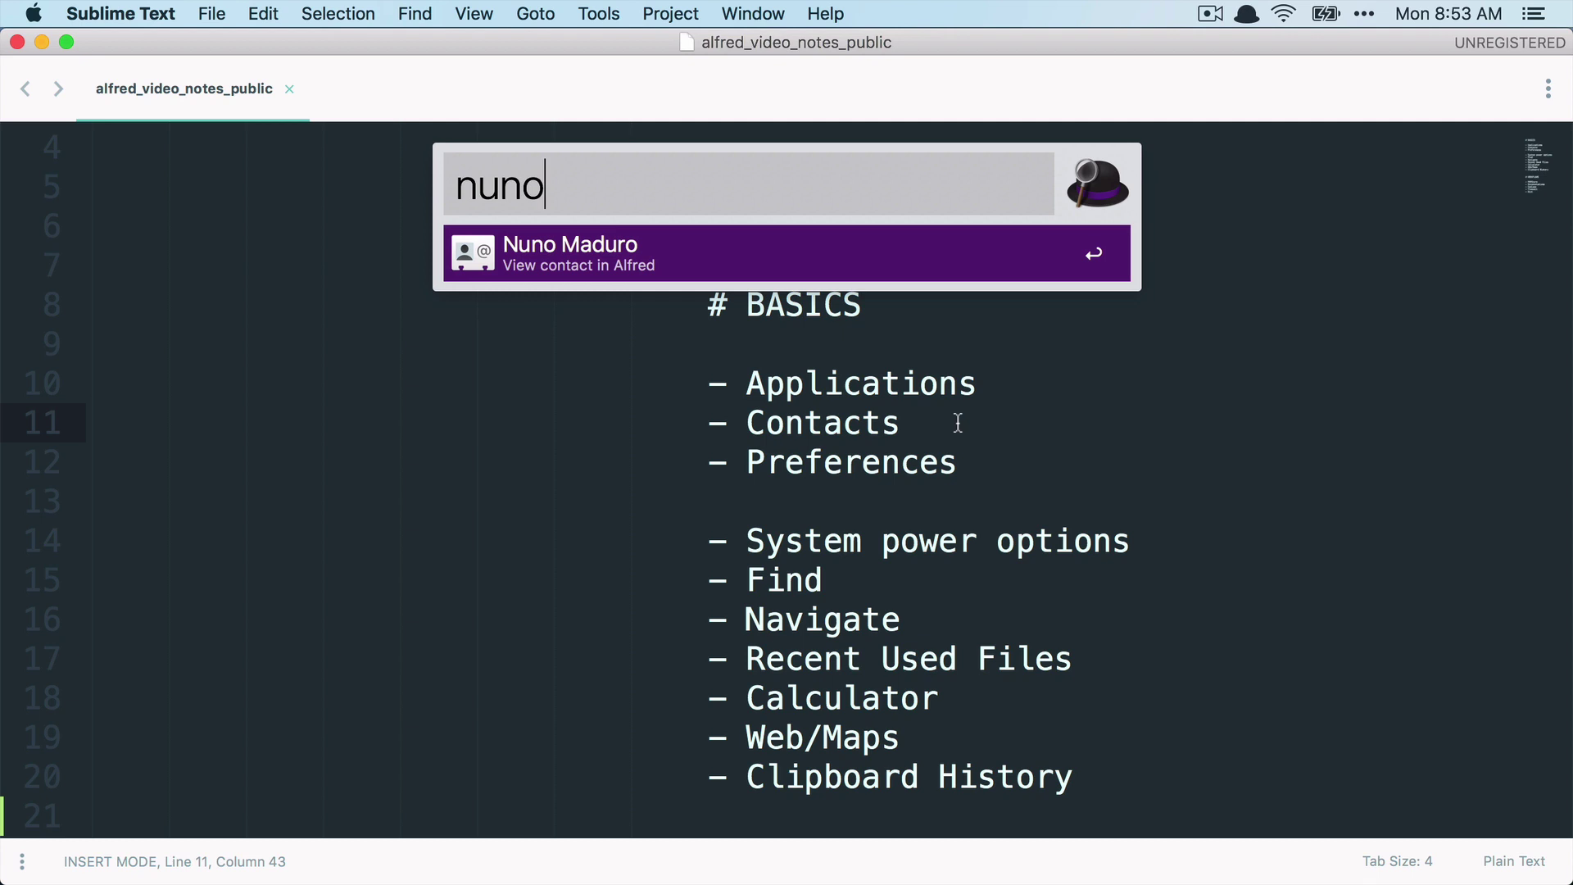
pyautogui.press('BackSpace')
pyautogui.press('BackSpace')
pyautogui.press('BackSpace')
pyautogui.press('BackSpace')
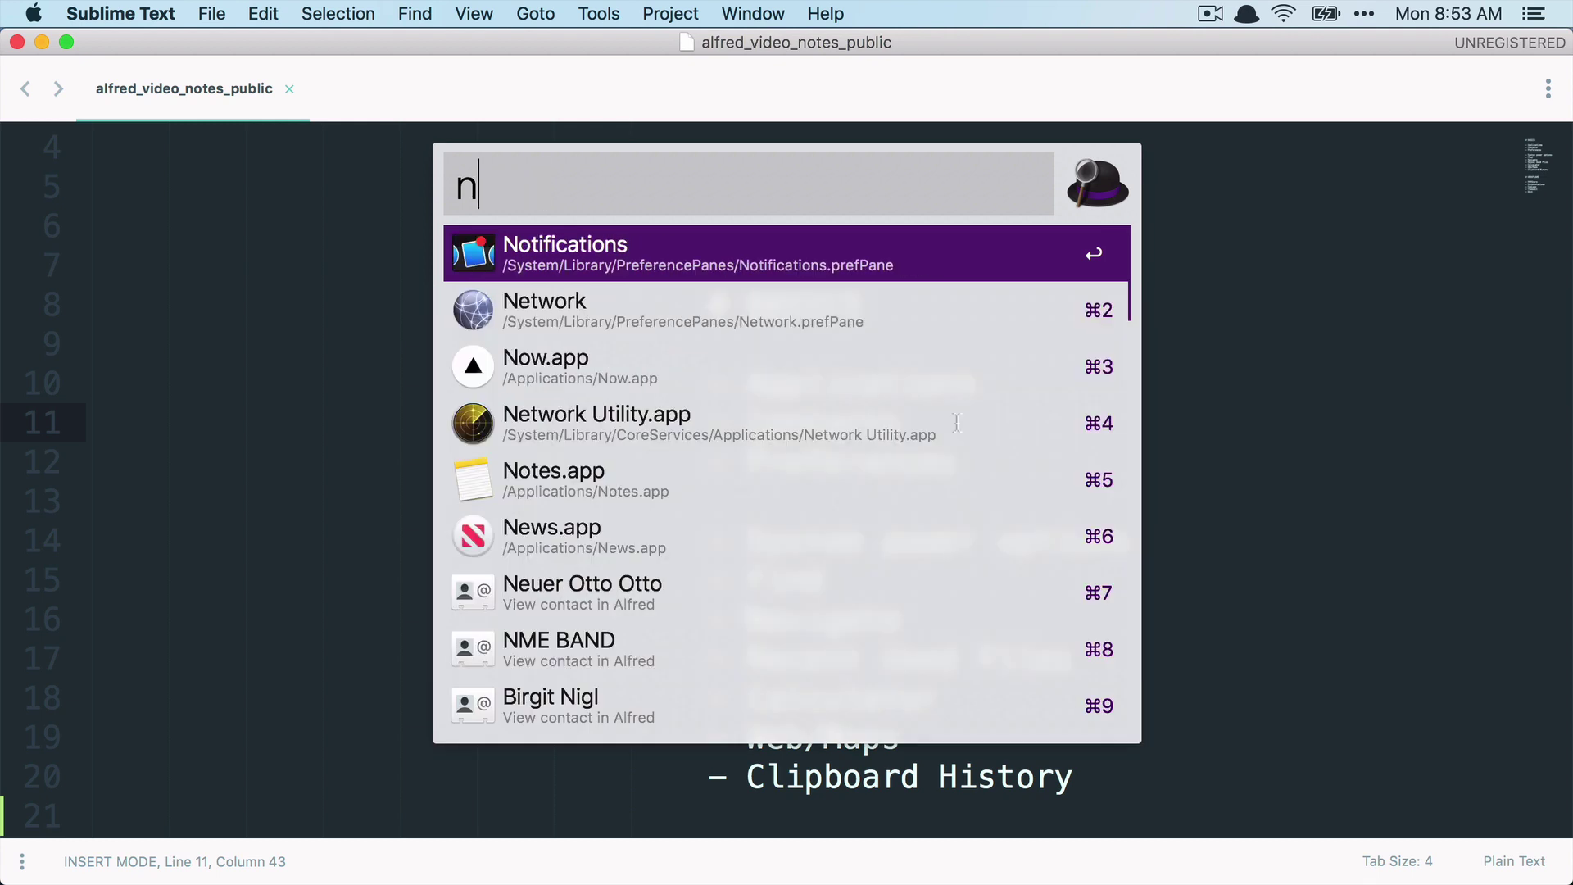
pyautogui.write('dis')
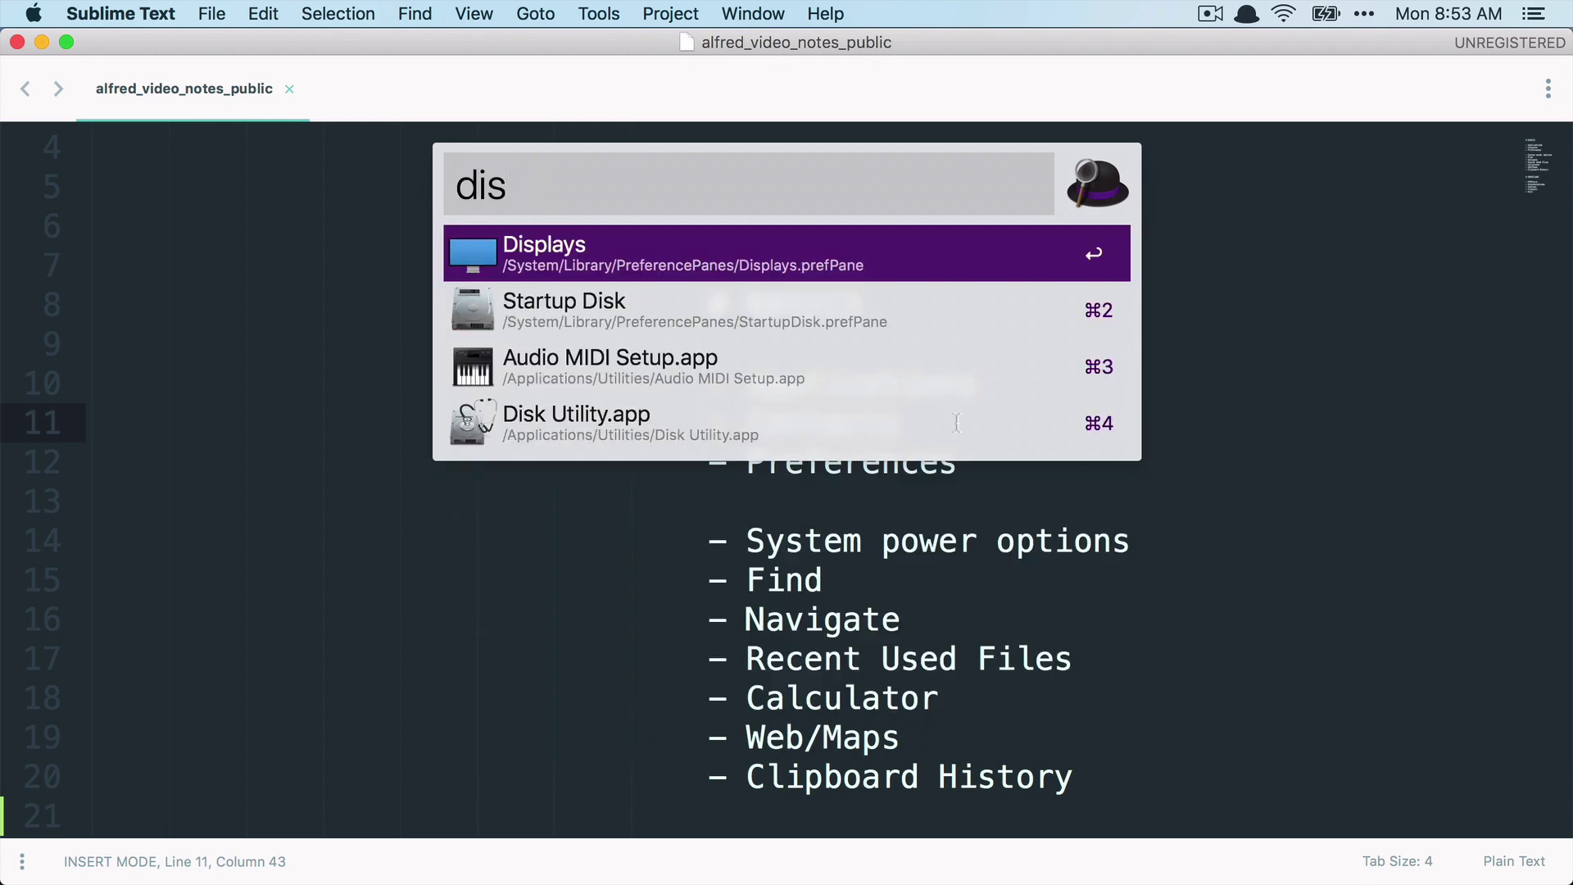
pyautogui.press('BackSpace')
pyautogui.press('BackSpace')
pyautogui.press('BackSpace')
pyautogui.write('user')
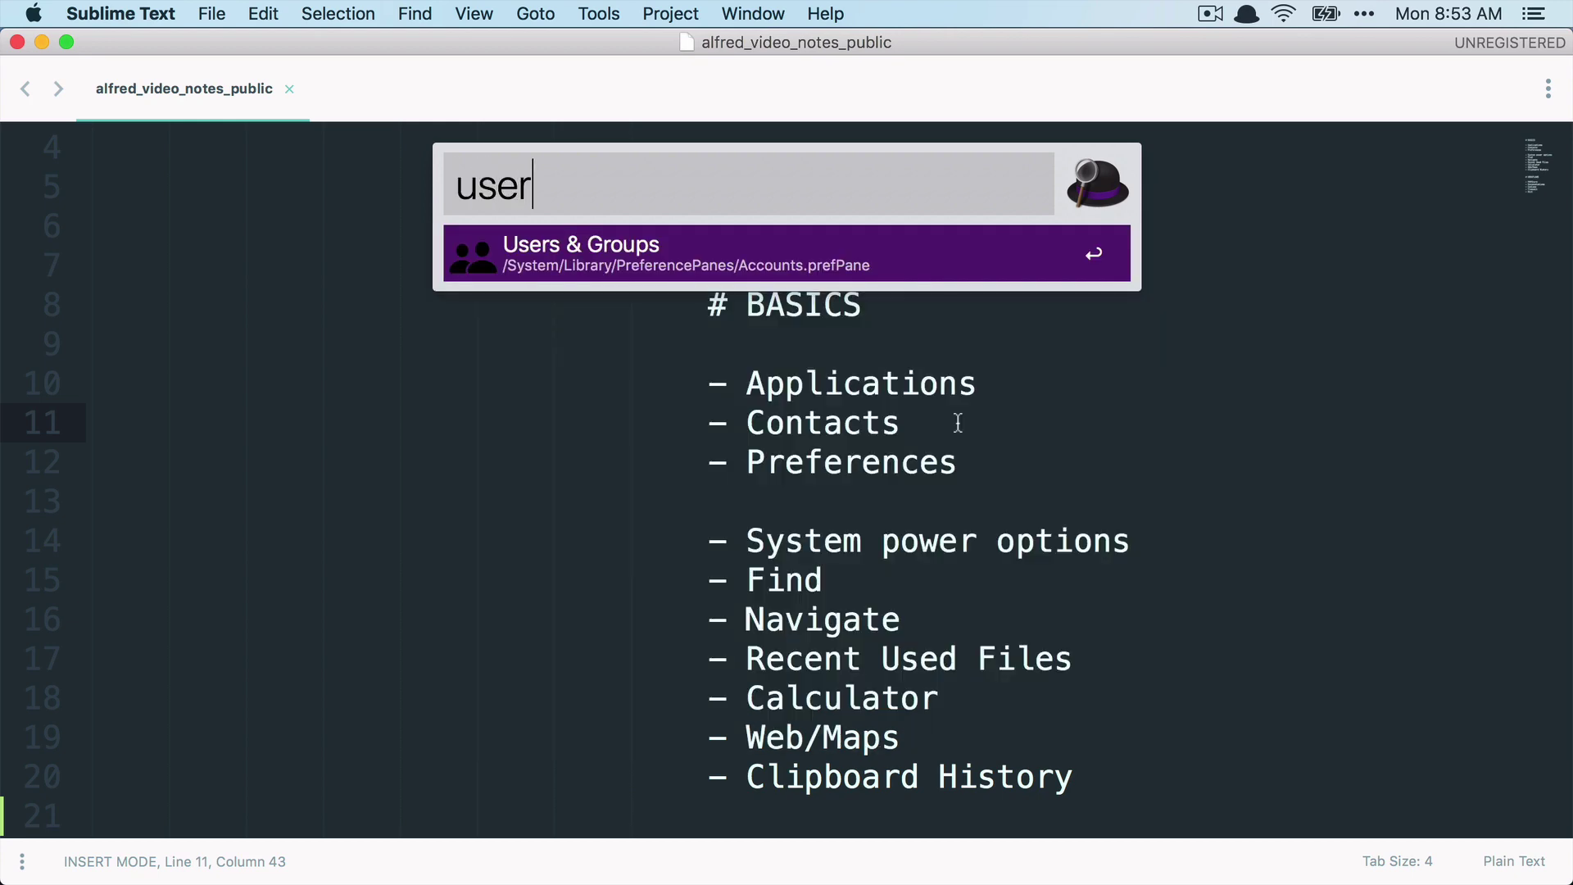
pyautogui.press('BackSpace')
pyautogui.press('BackSpace')
pyautogui.press('BackSpace')
pyautogui.press('BackSpace')
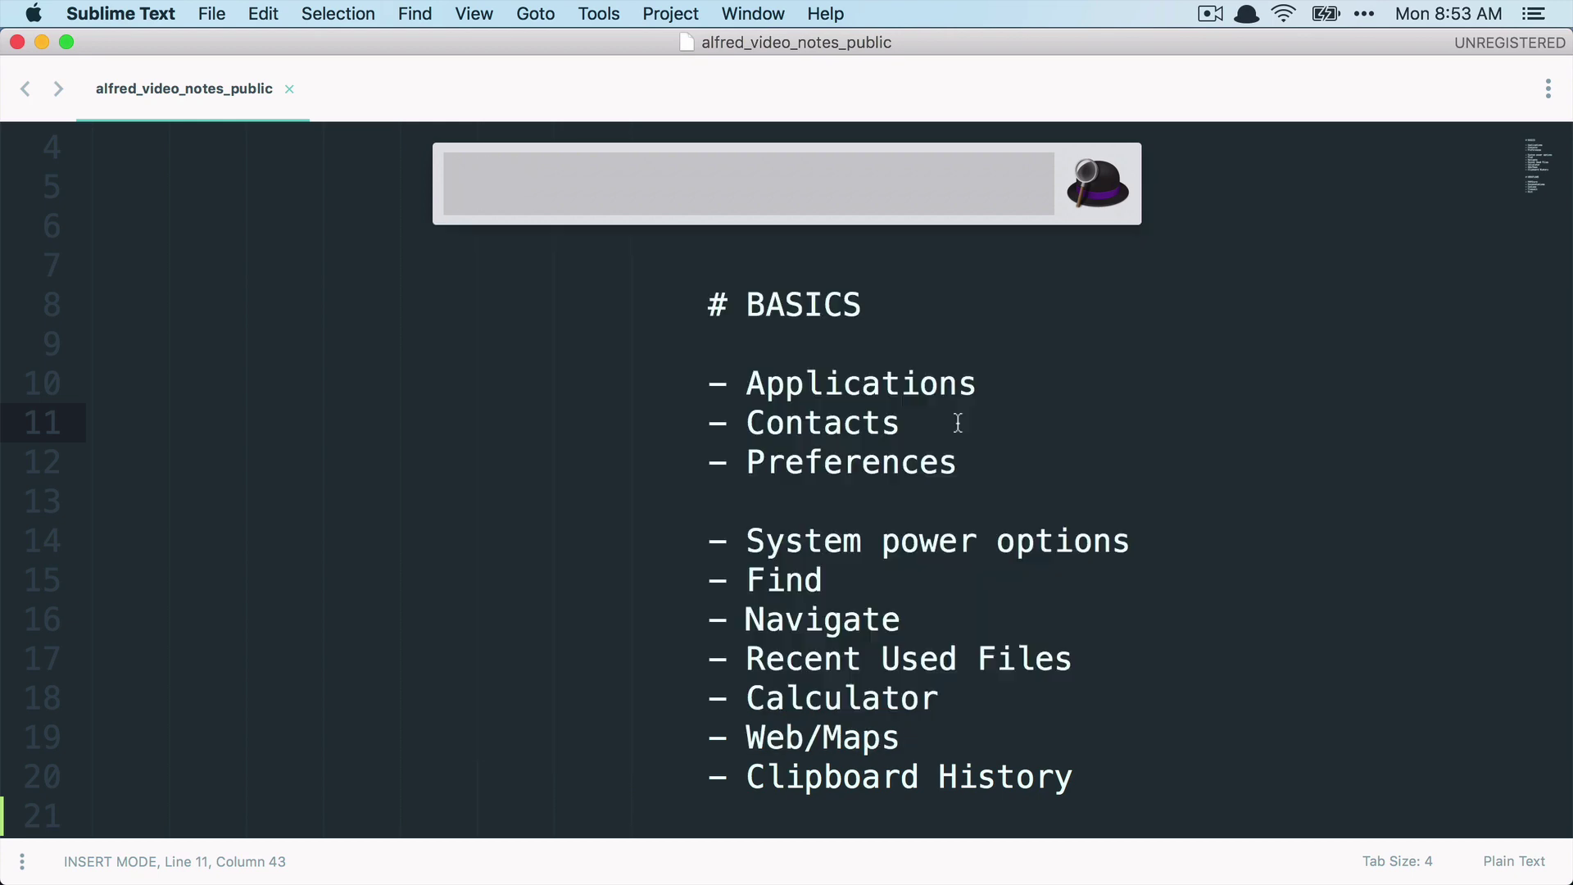
pyautogui.write('mouse')
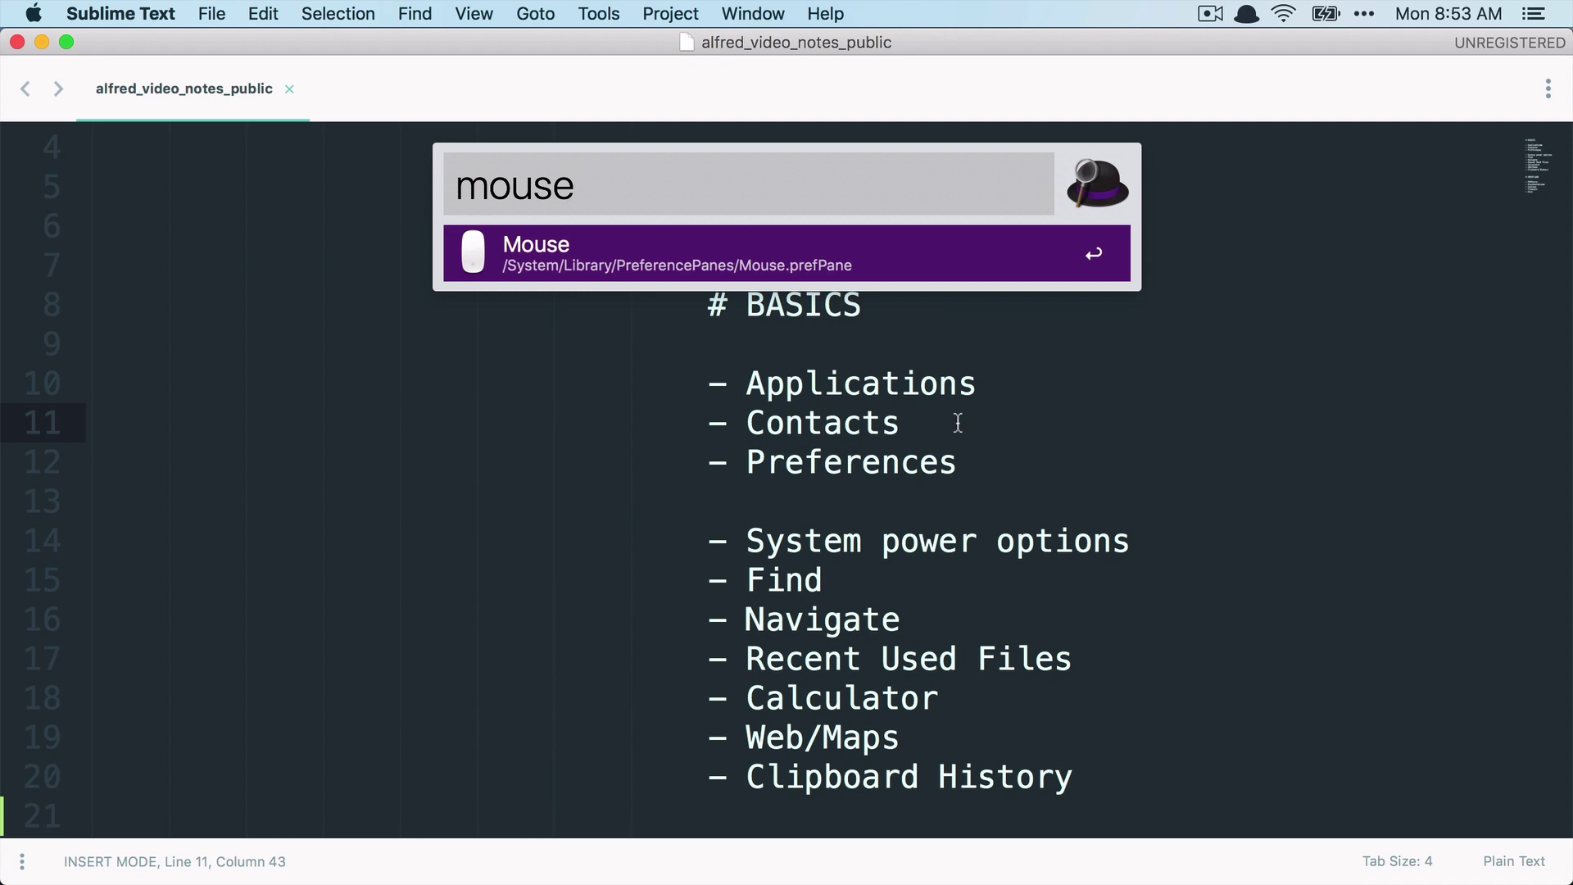
pyautogui.press('Return')
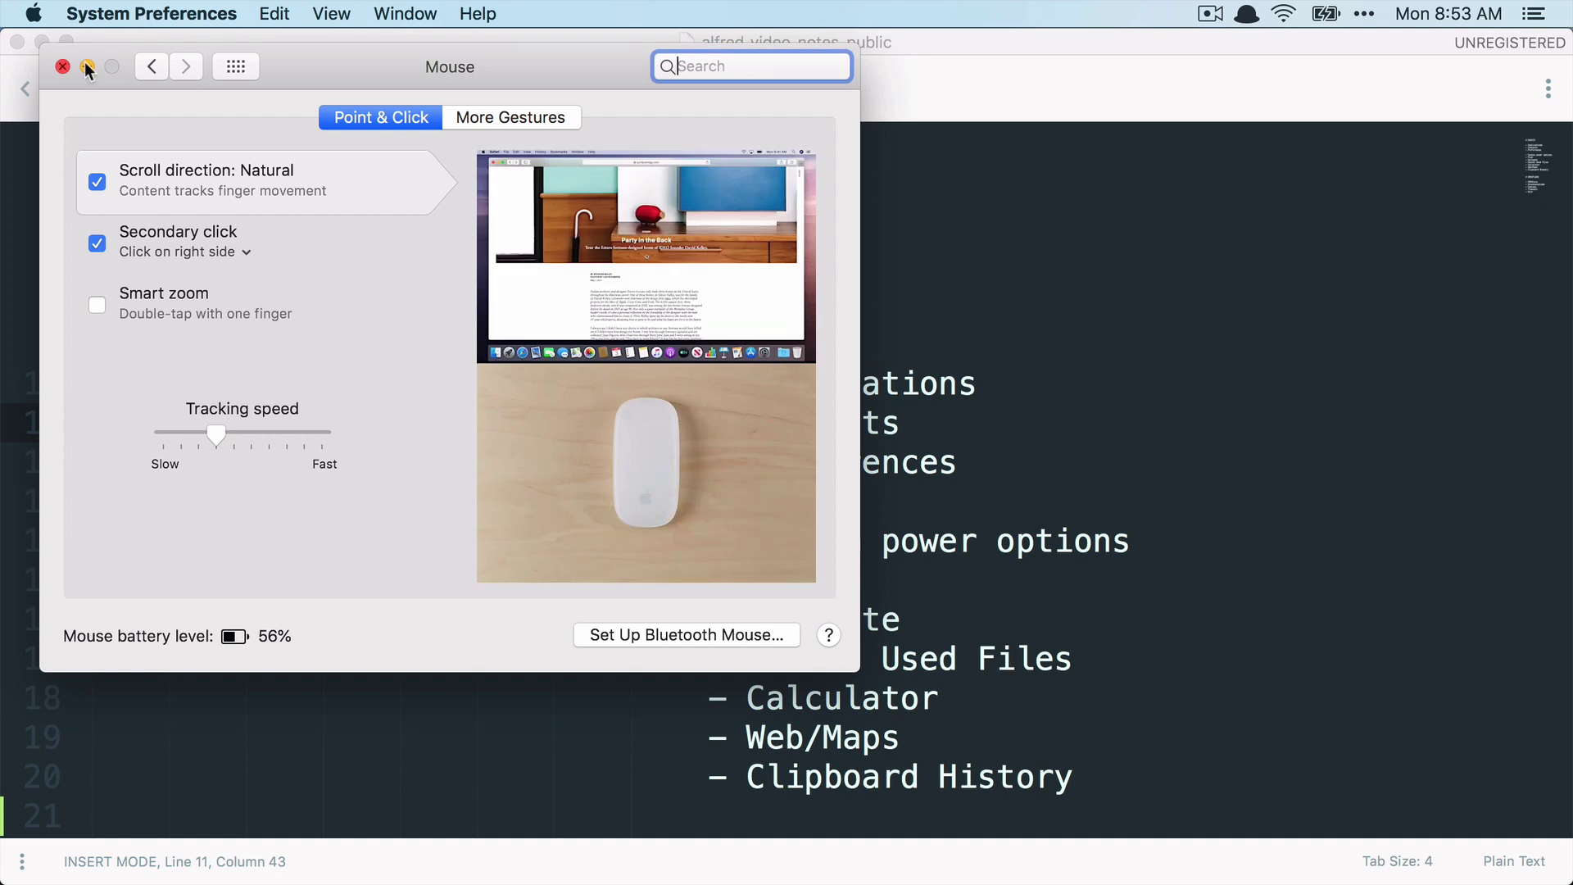
pyautogui.click(62, 66)
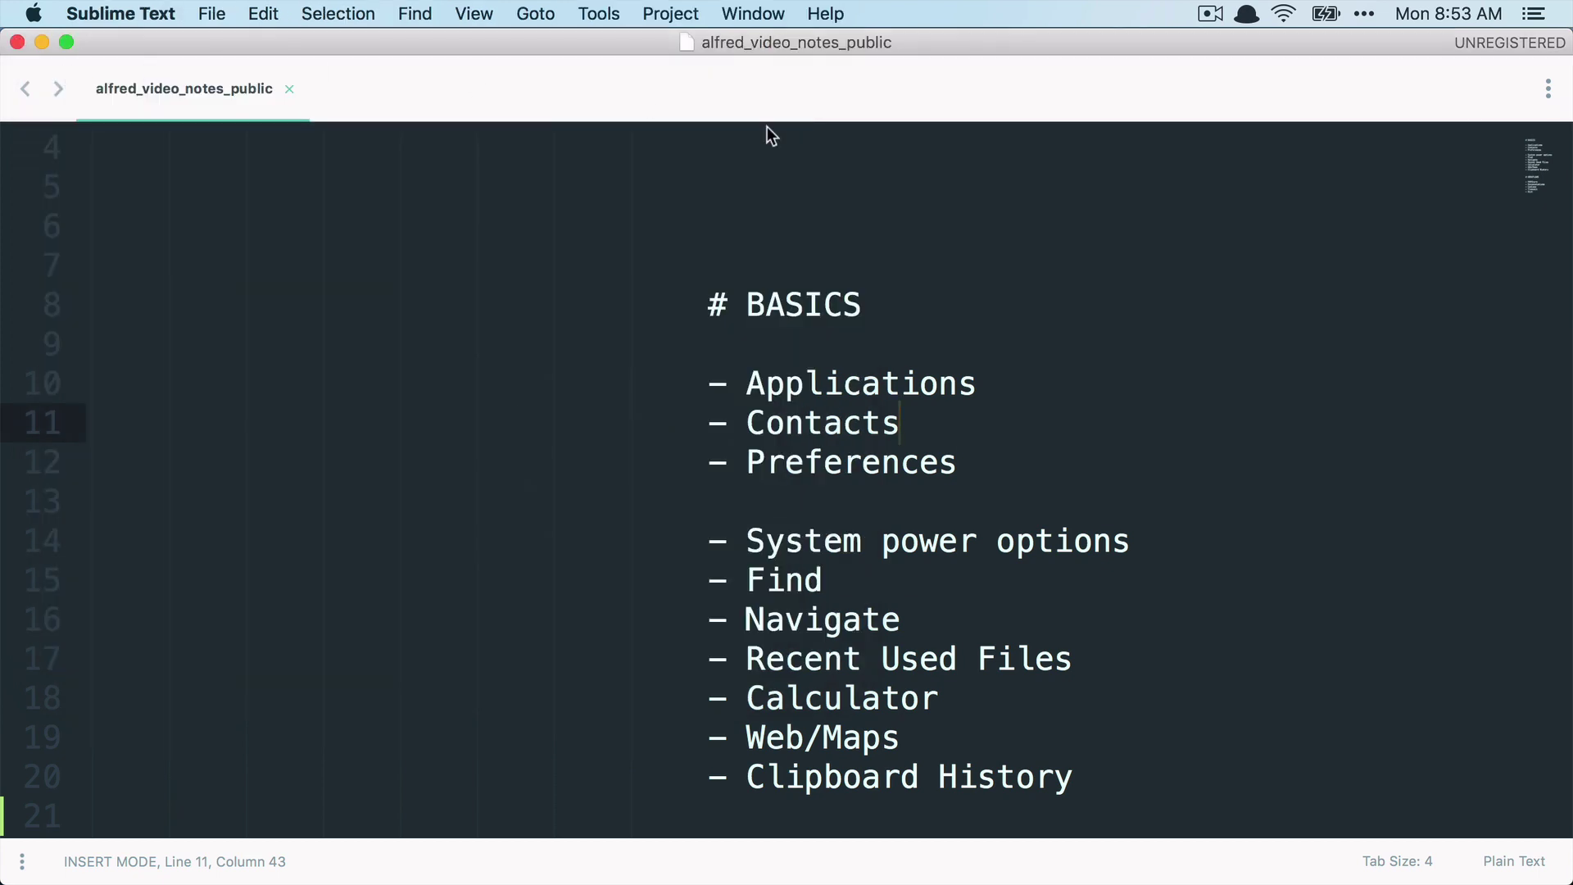
pyautogui.scroll(-2, 1004, 361)
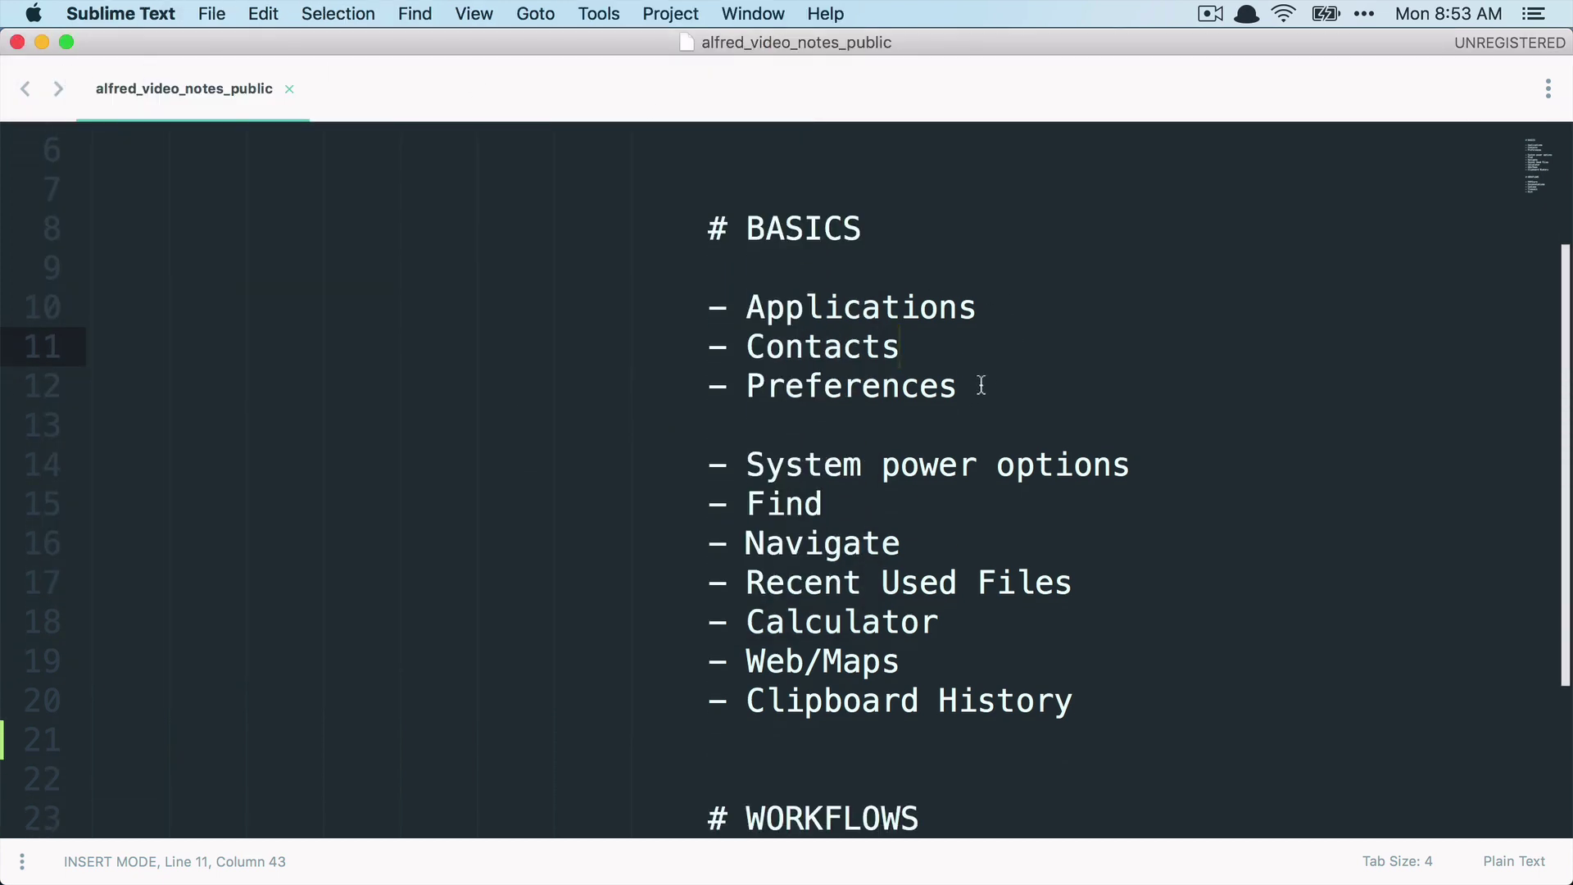
pyautogui.moveTo(979, 385); pyautogui.dragTo(679, 306)
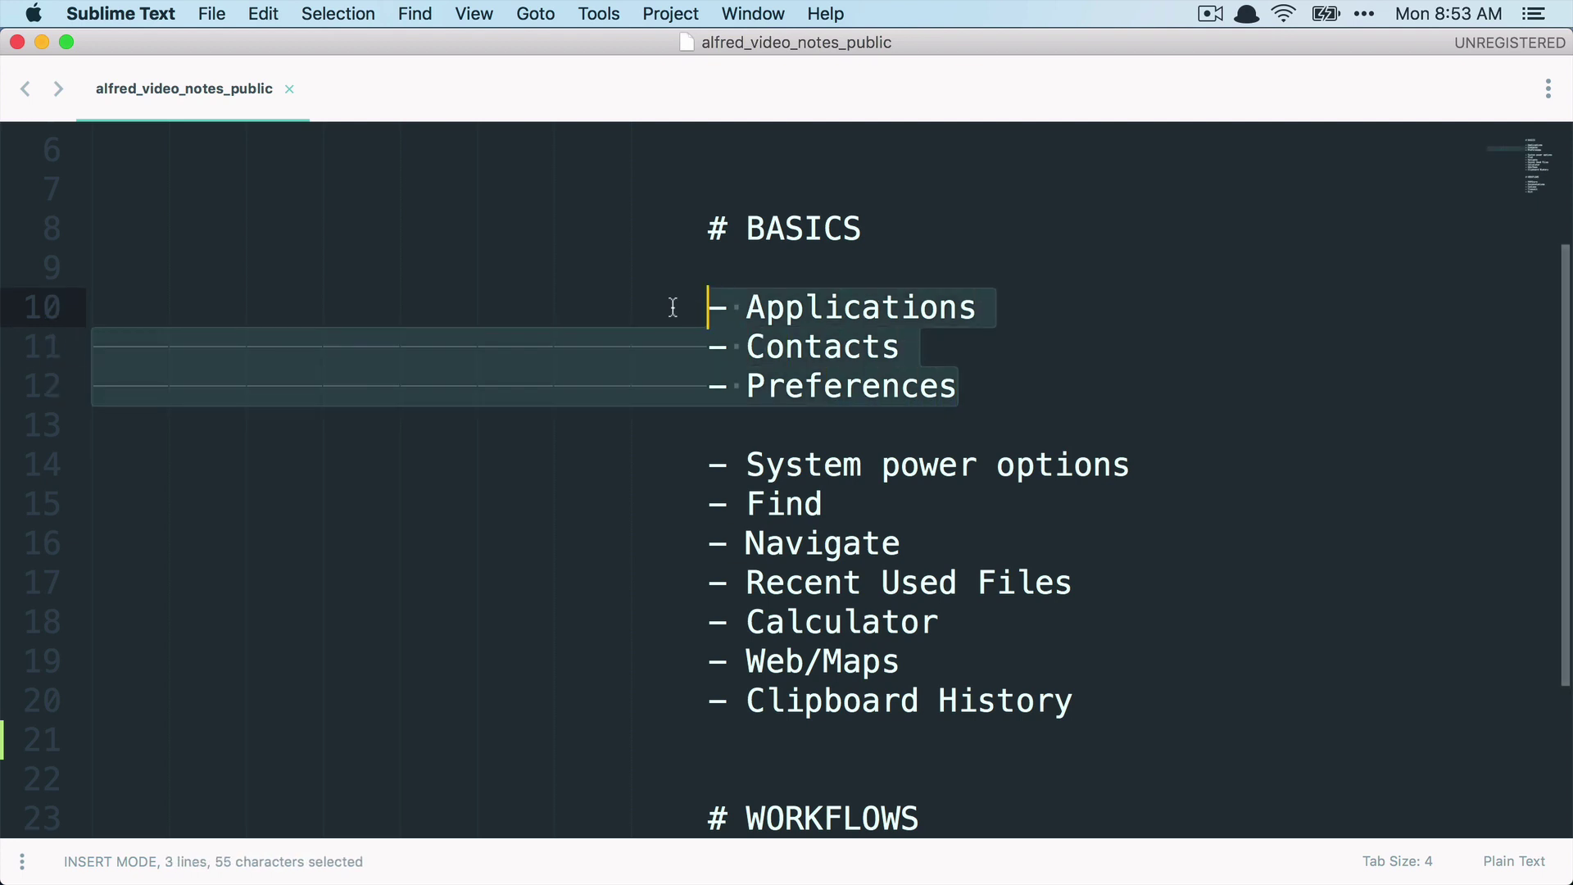
pyautogui.click(934, 352)
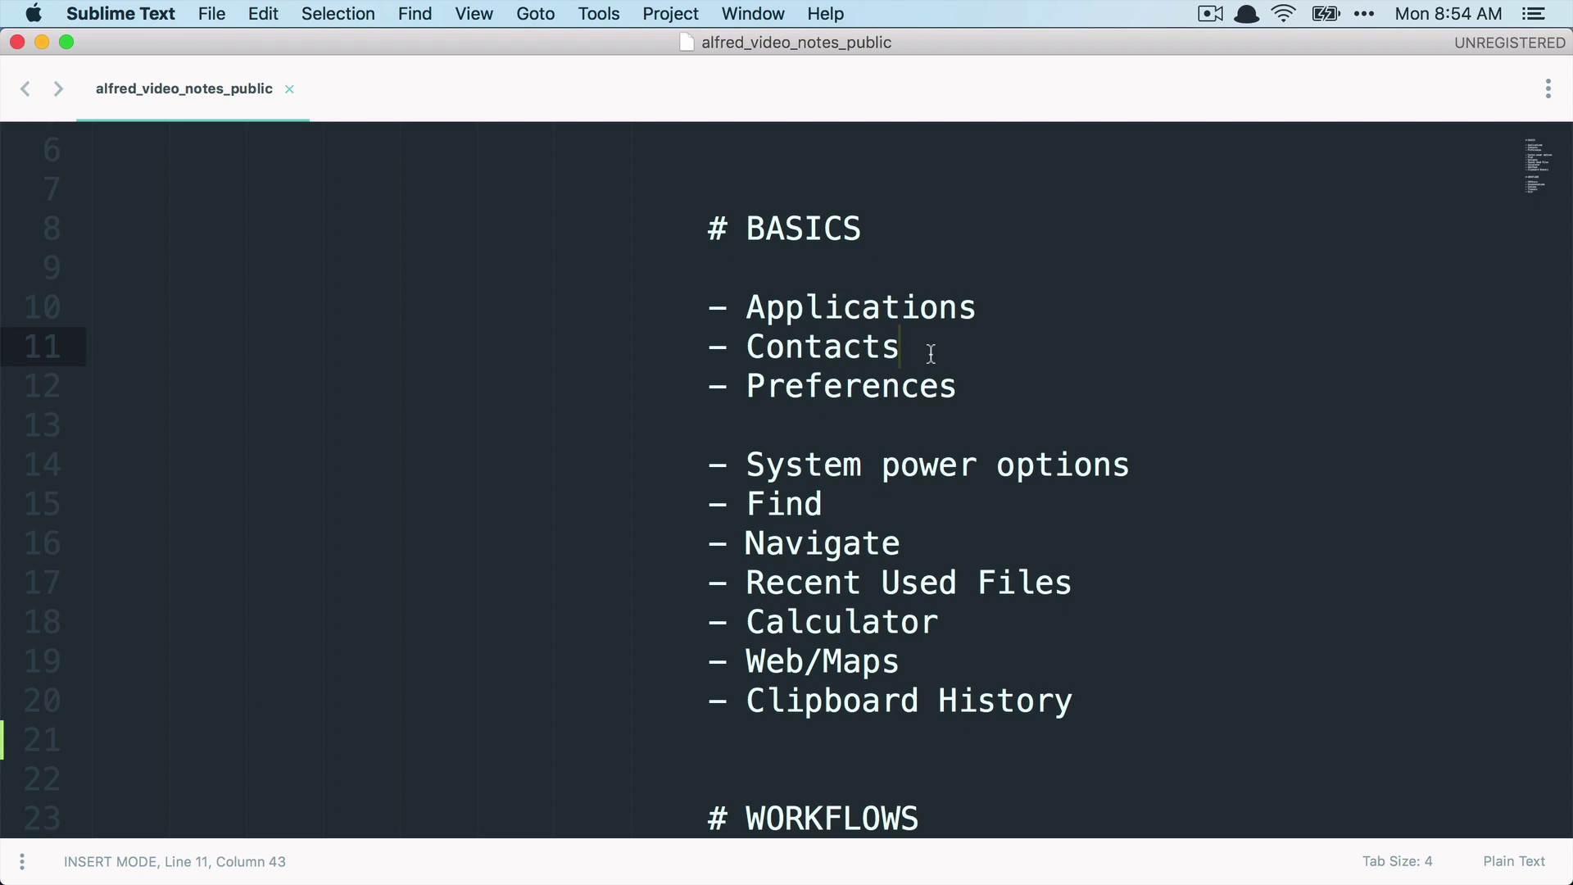
pyautogui.scroll(-1, 1004, 352)
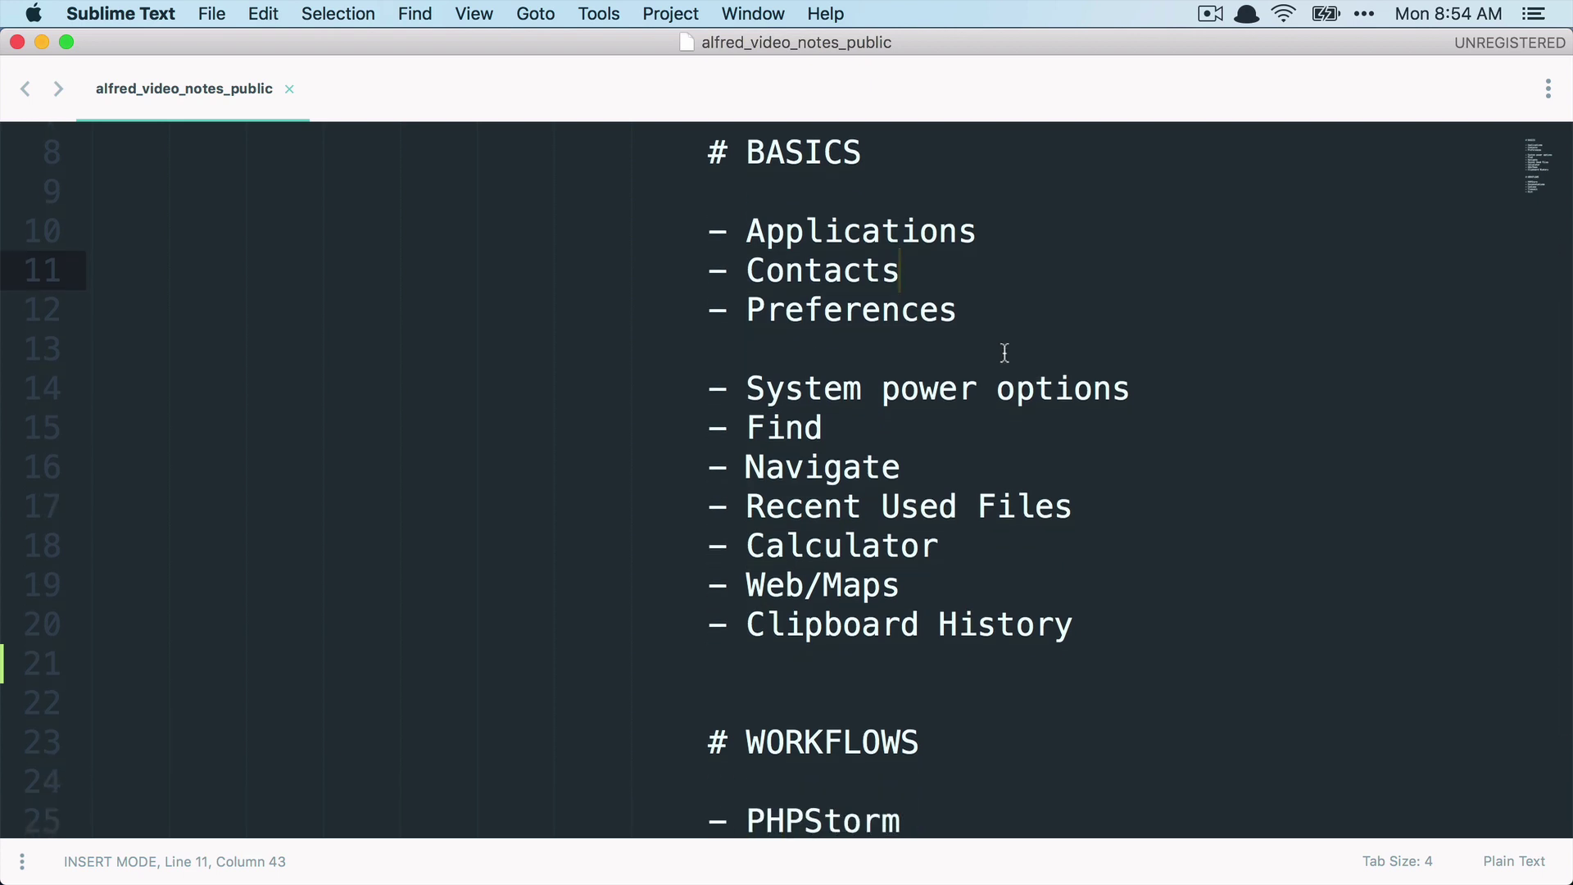
pyautogui.scroll(-2, 1004, 352)
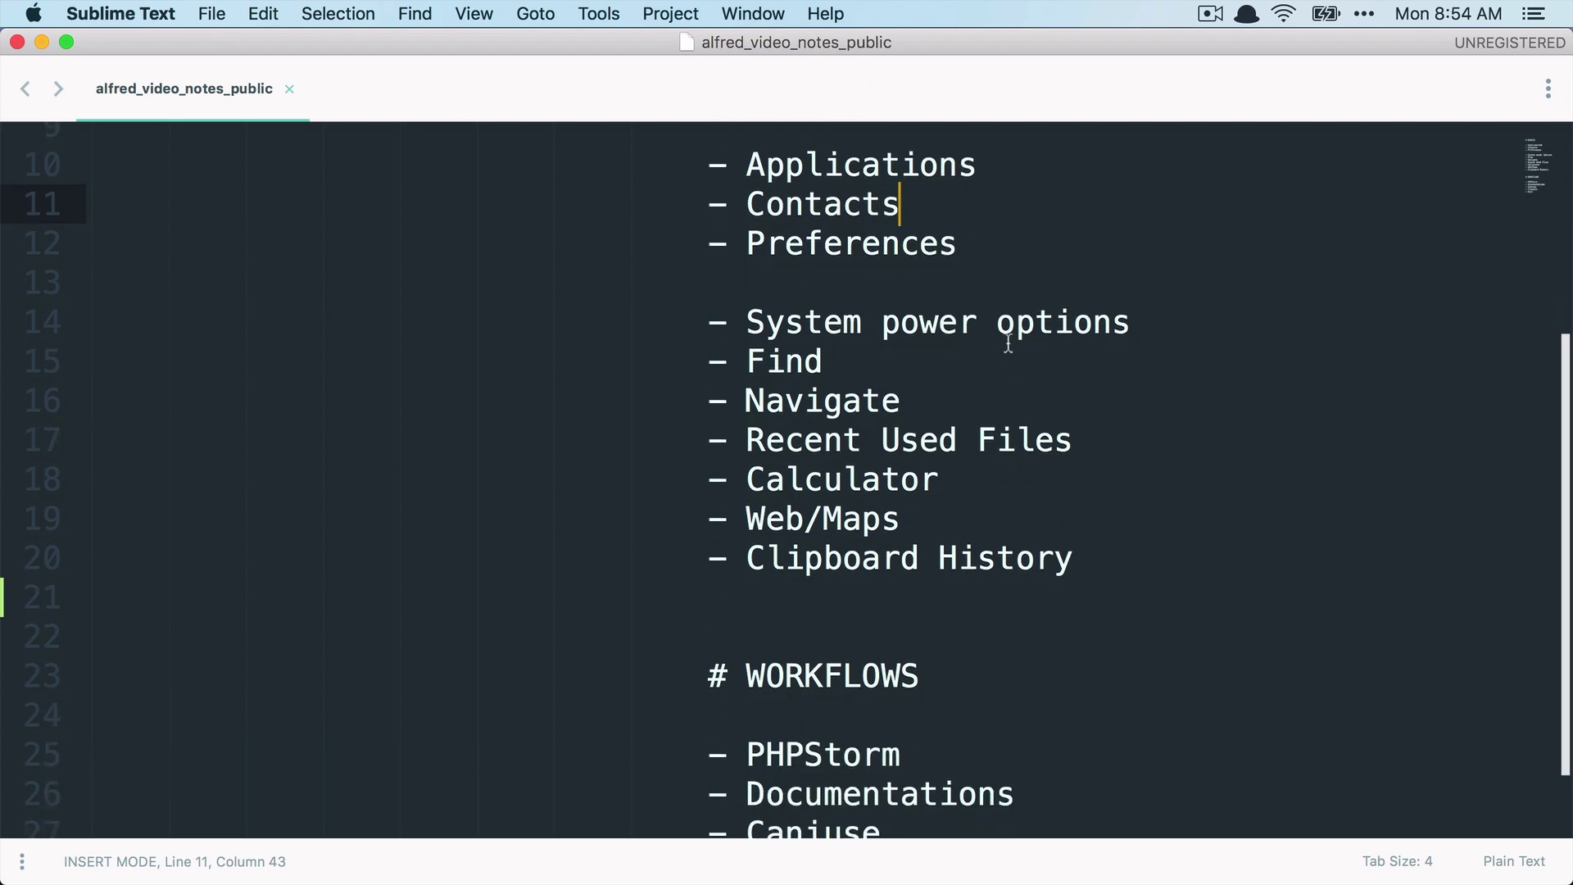
pyautogui.click(1150, 322)
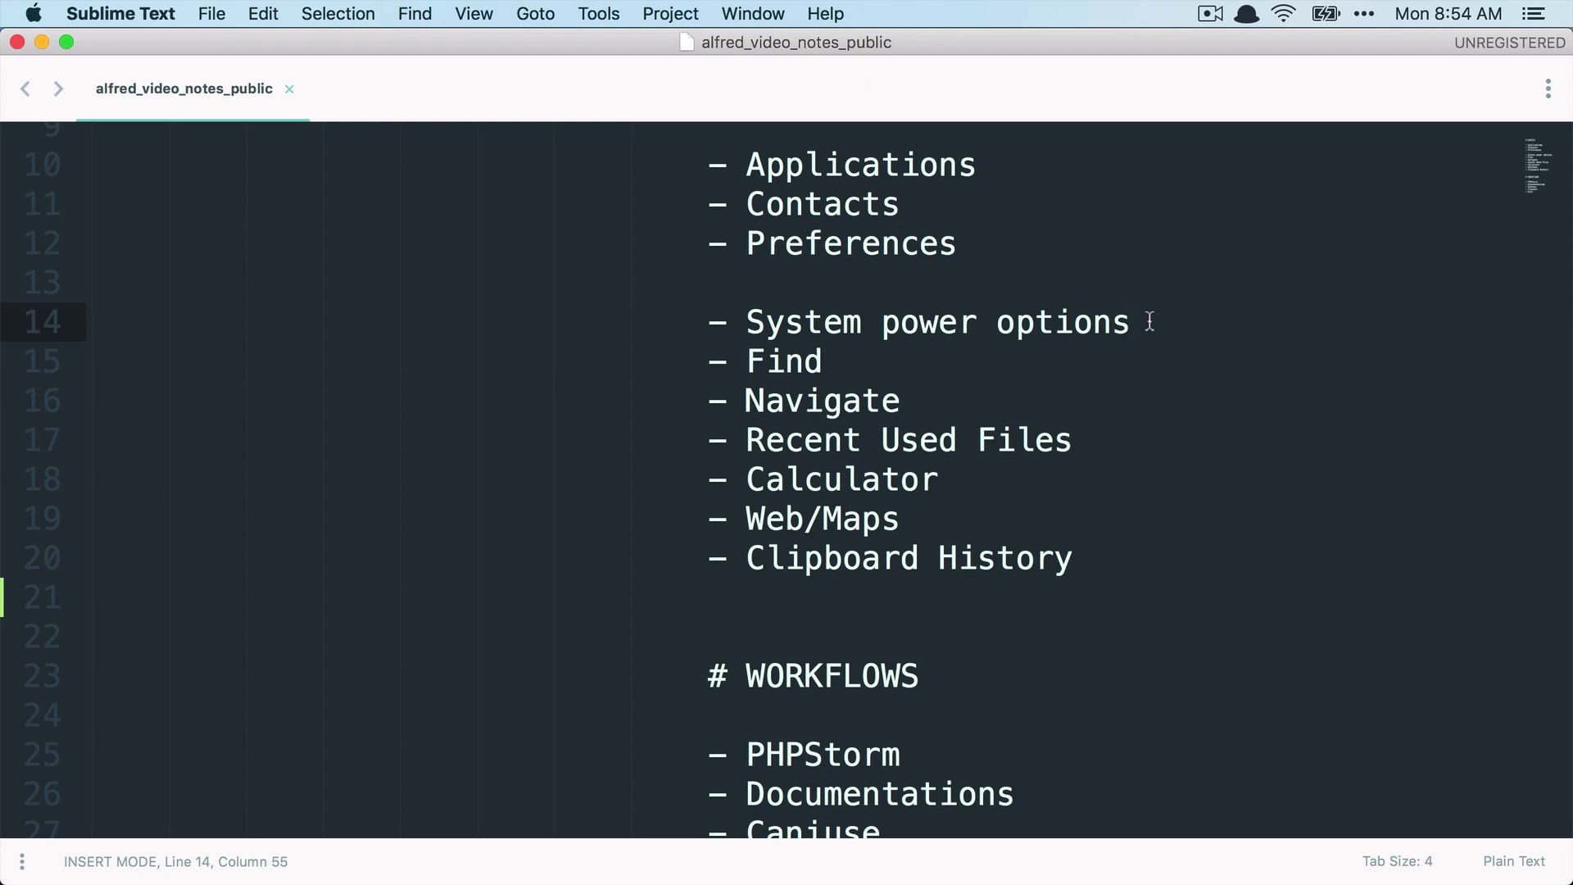
pyautogui.hotkey('alt', 'space')
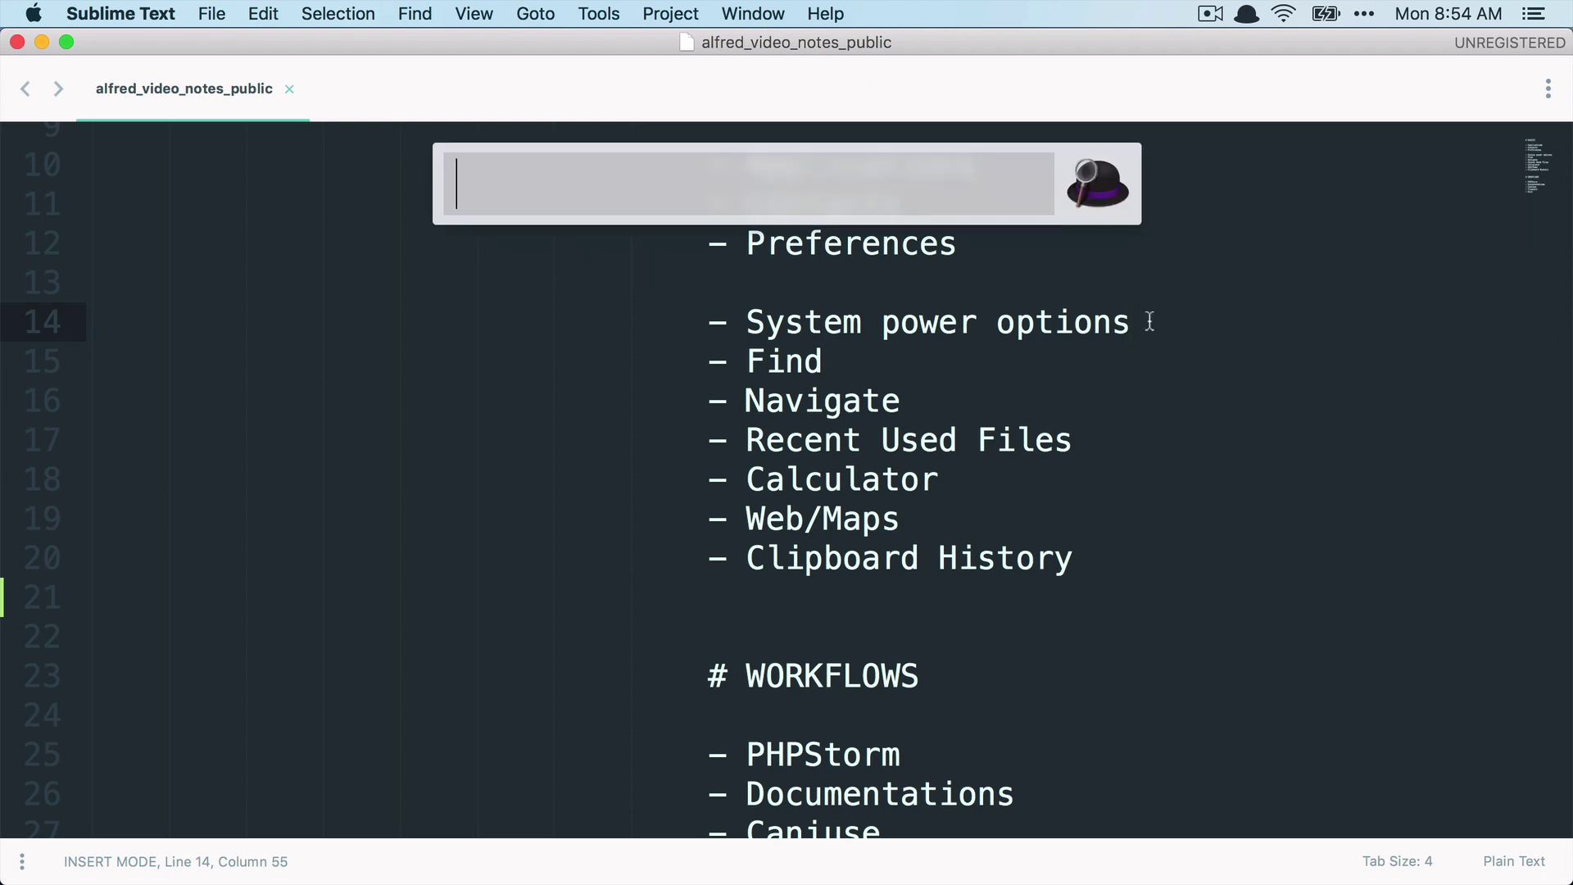
pyautogui.write('rest')
pyautogui.press('BackSpace')
pyautogui.press('BackSpace')
pyautogui.press('BackSpace')
pyautogui.press('BackSpace')
pyautogui.write('s')
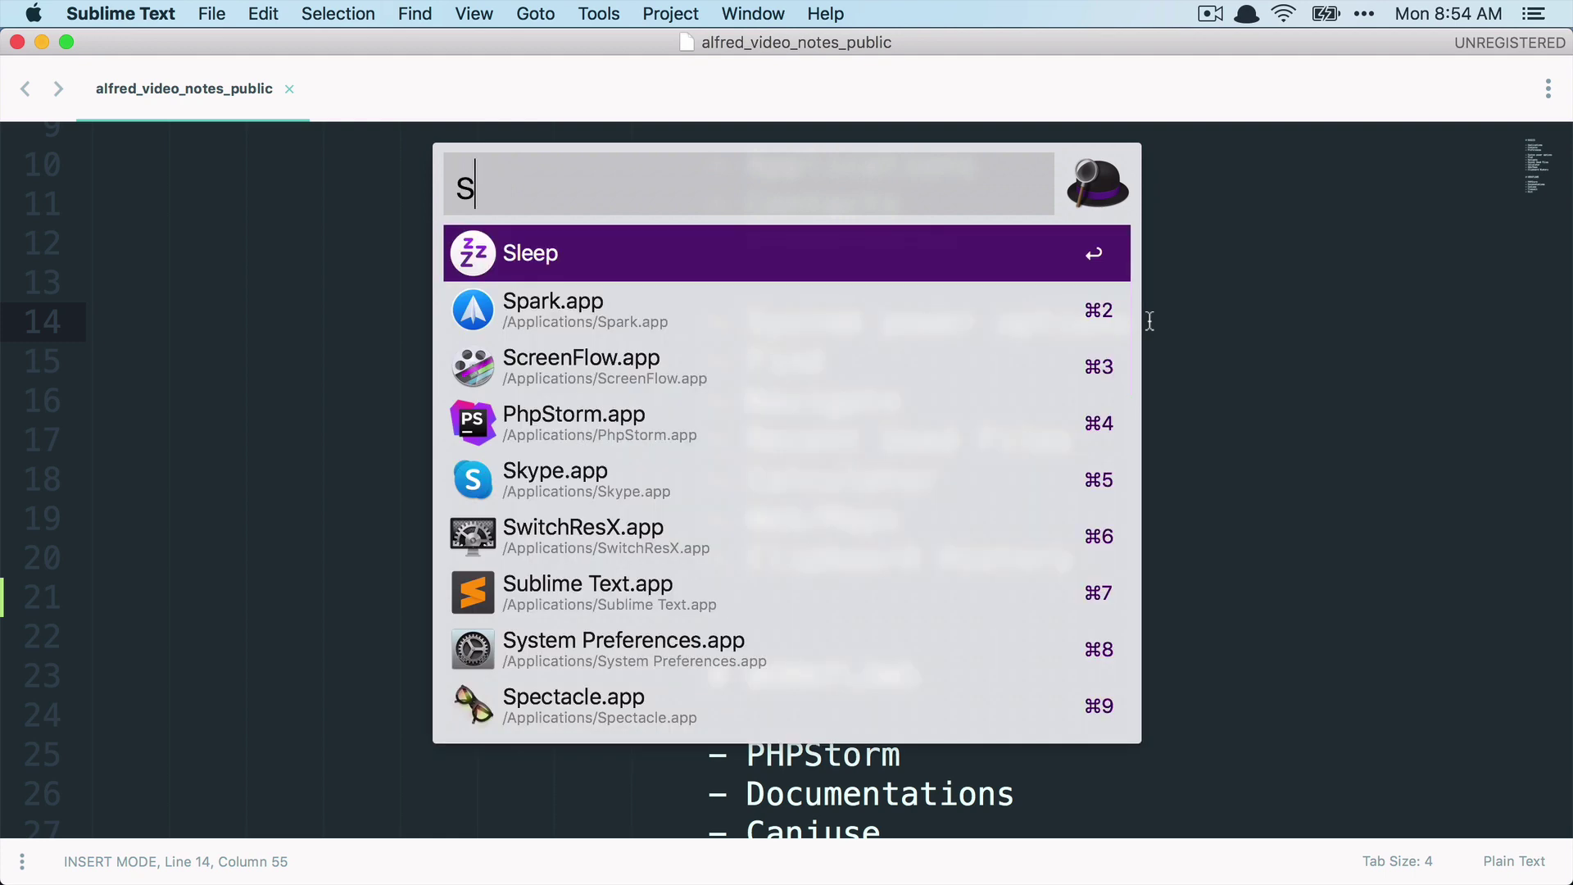
pyautogui.press('BackSpace')
pyautogui.write('sji')
pyautogui.press('BackSpace')
pyautogui.press('BackSpace')
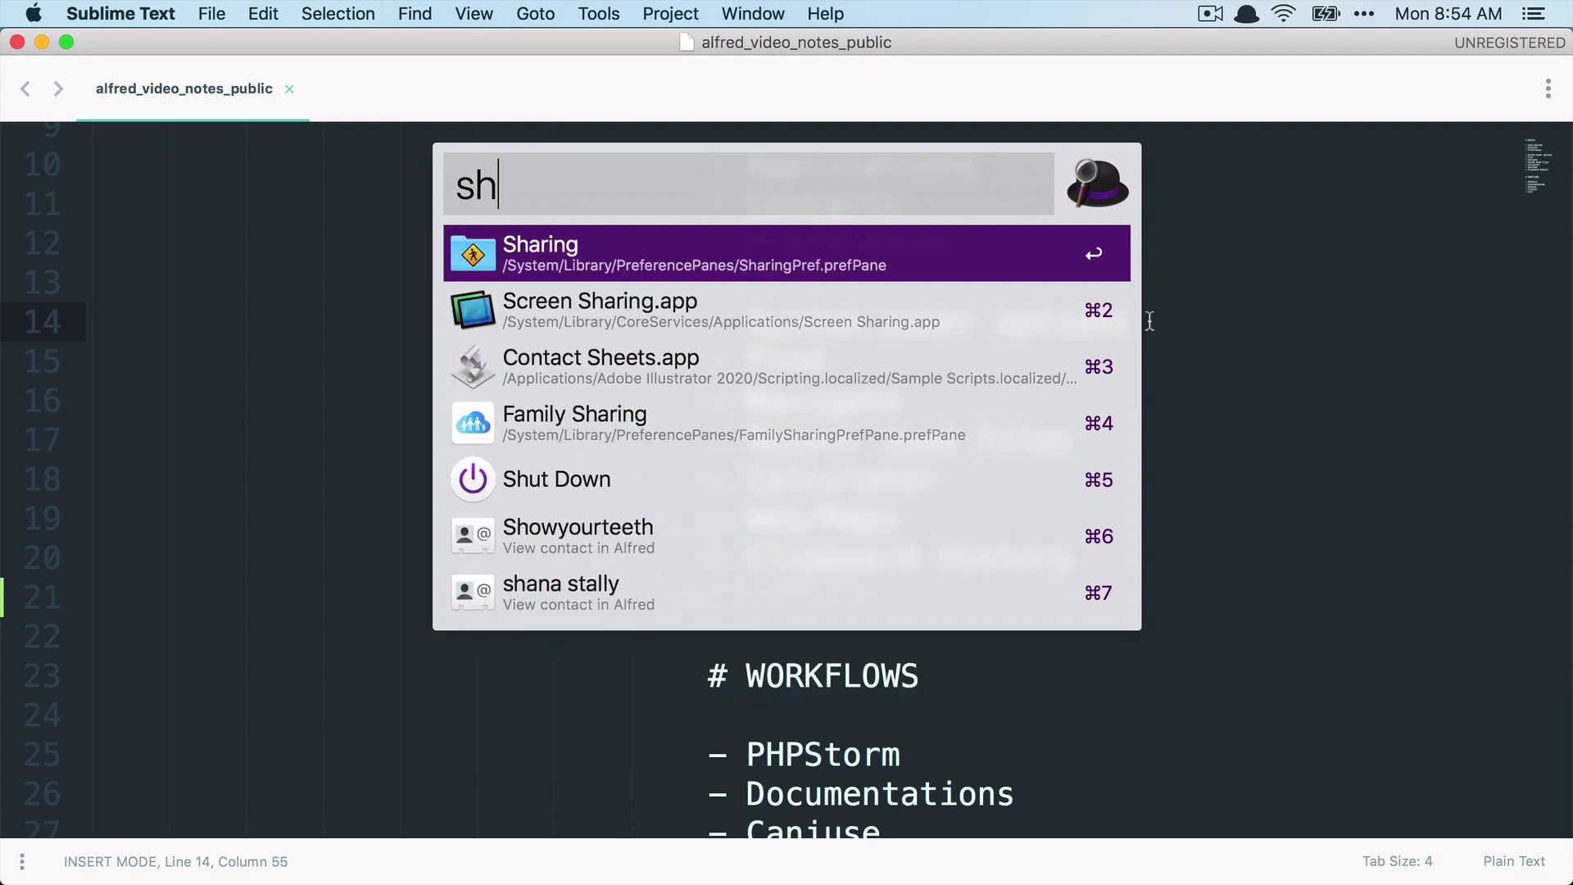
pyautogui.write('hu')
pyautogui.press('BackSpace')
pyautogui.press('BackSpace')
pyautogui.press('BackSpace')
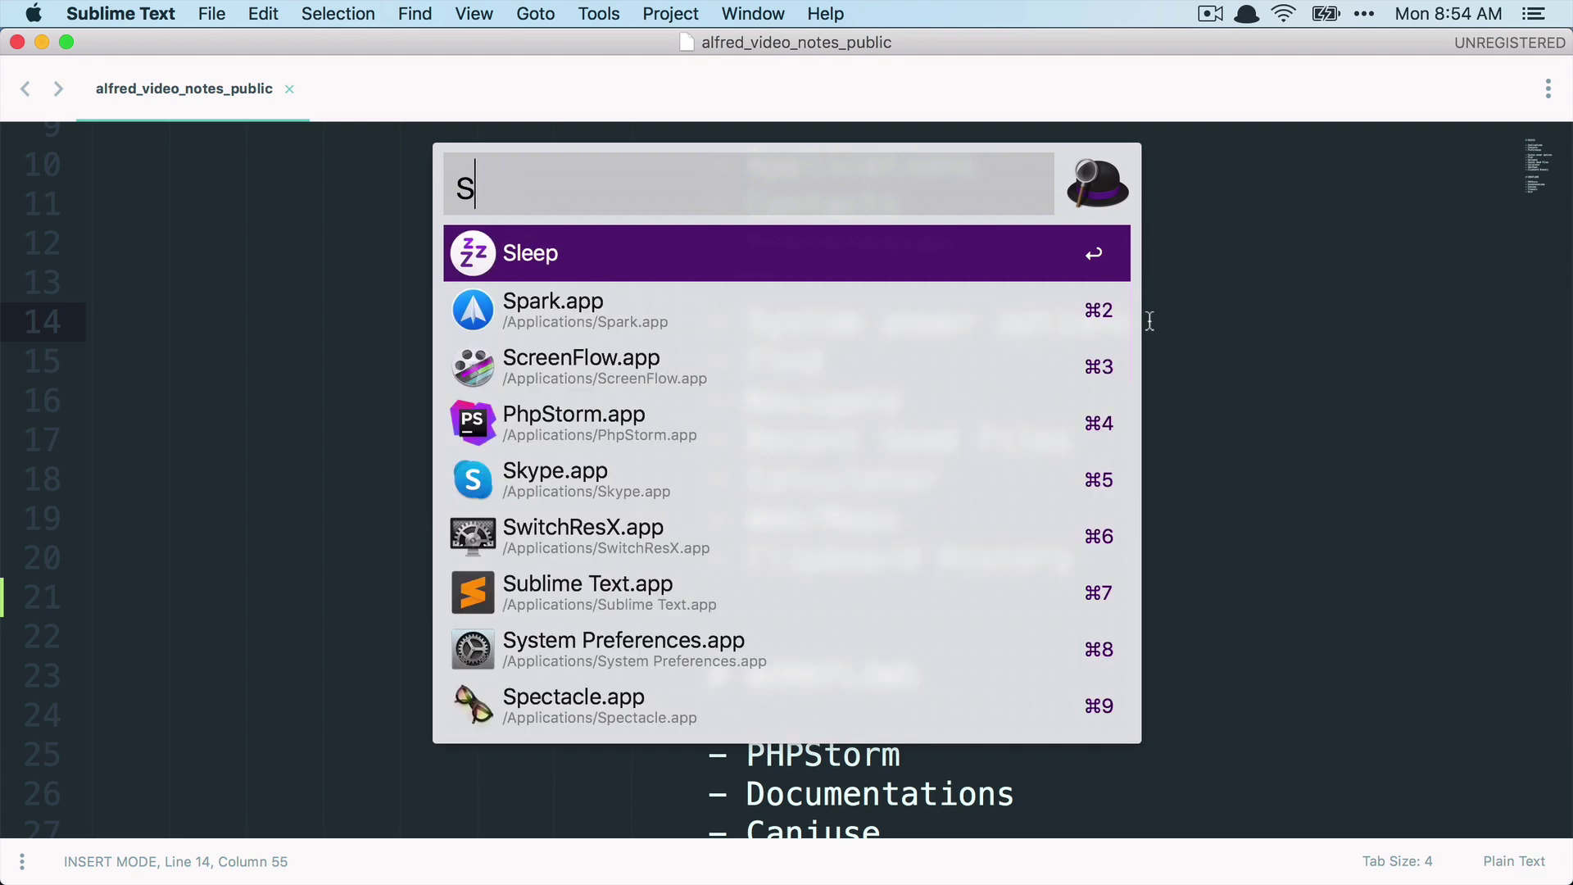
pyautogui.write('lock')
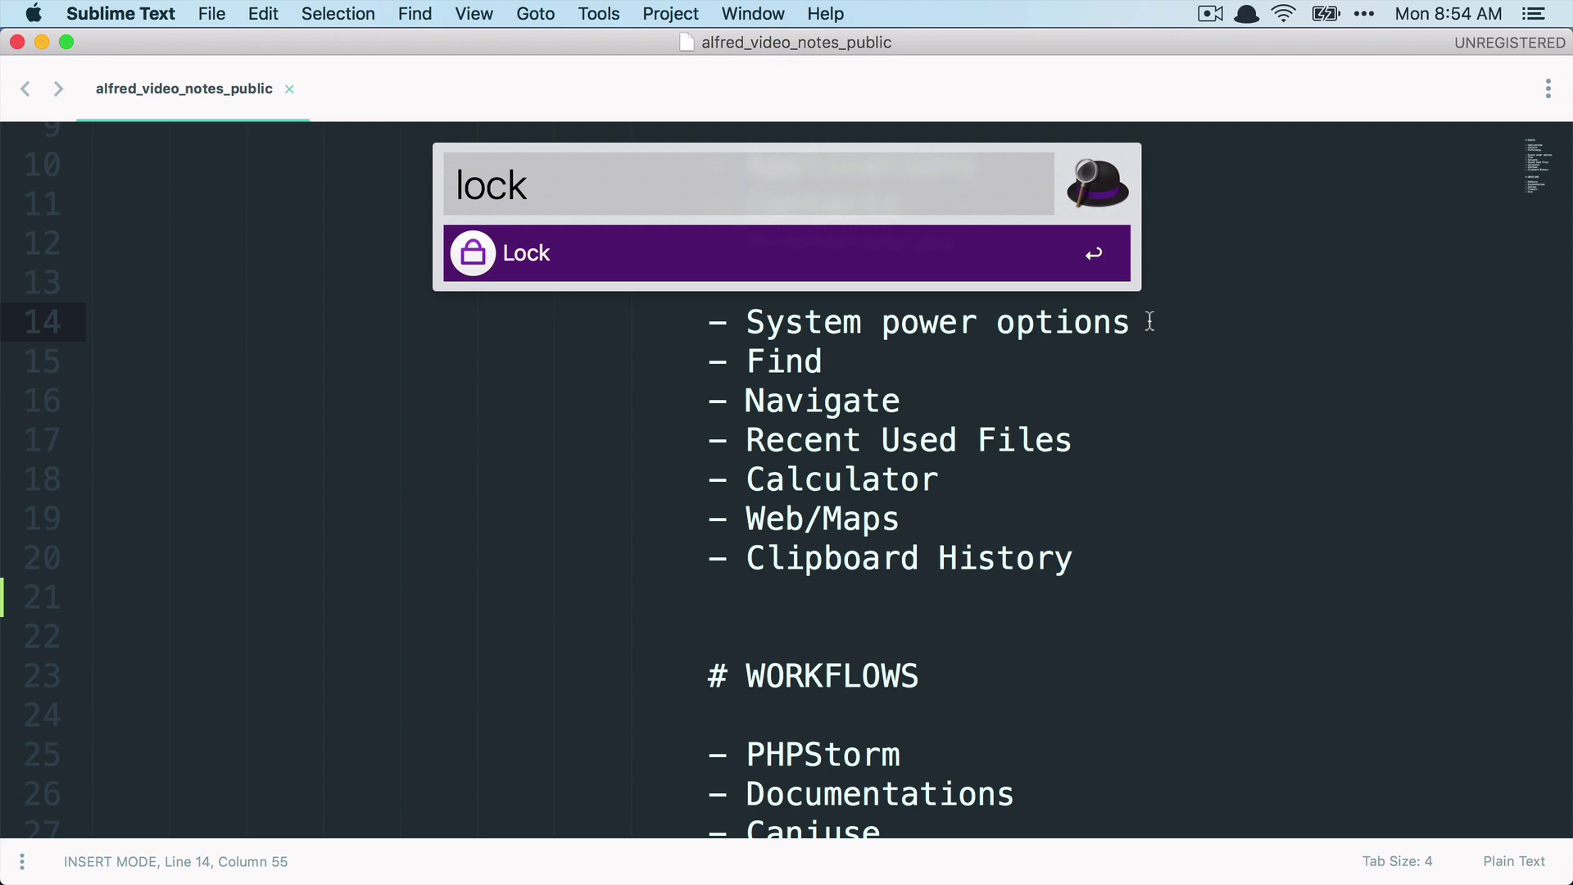
pyautogui.press('BackSpace')
pyautogui.press('BackSpace')
pyautogui.press('BackSpace')
pyautogui.press('BackSpace')
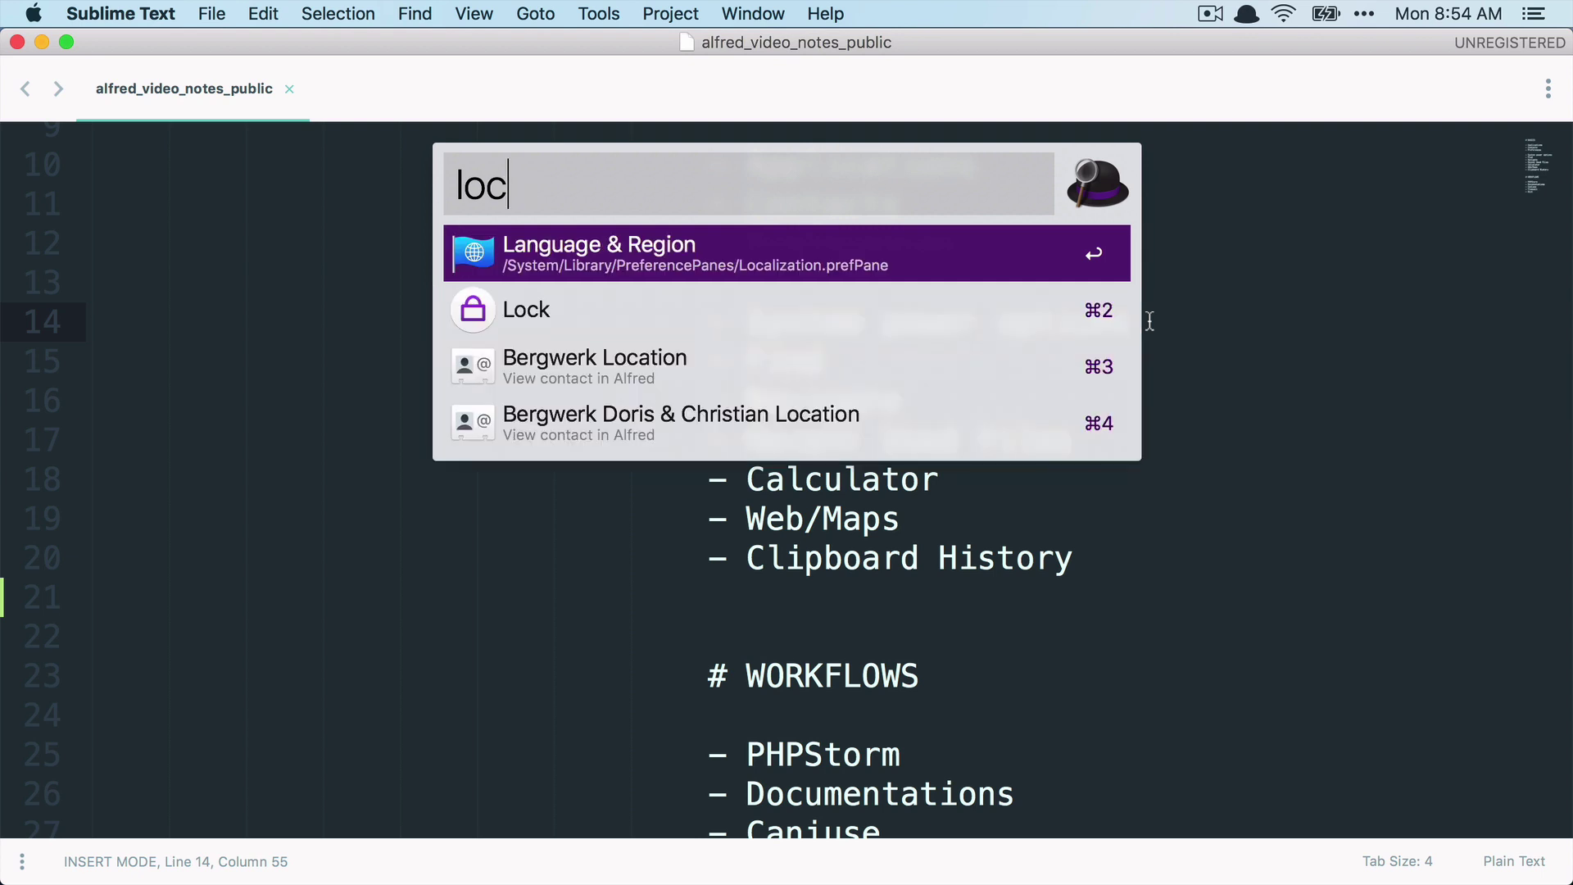
pyautogui.press('Escape')
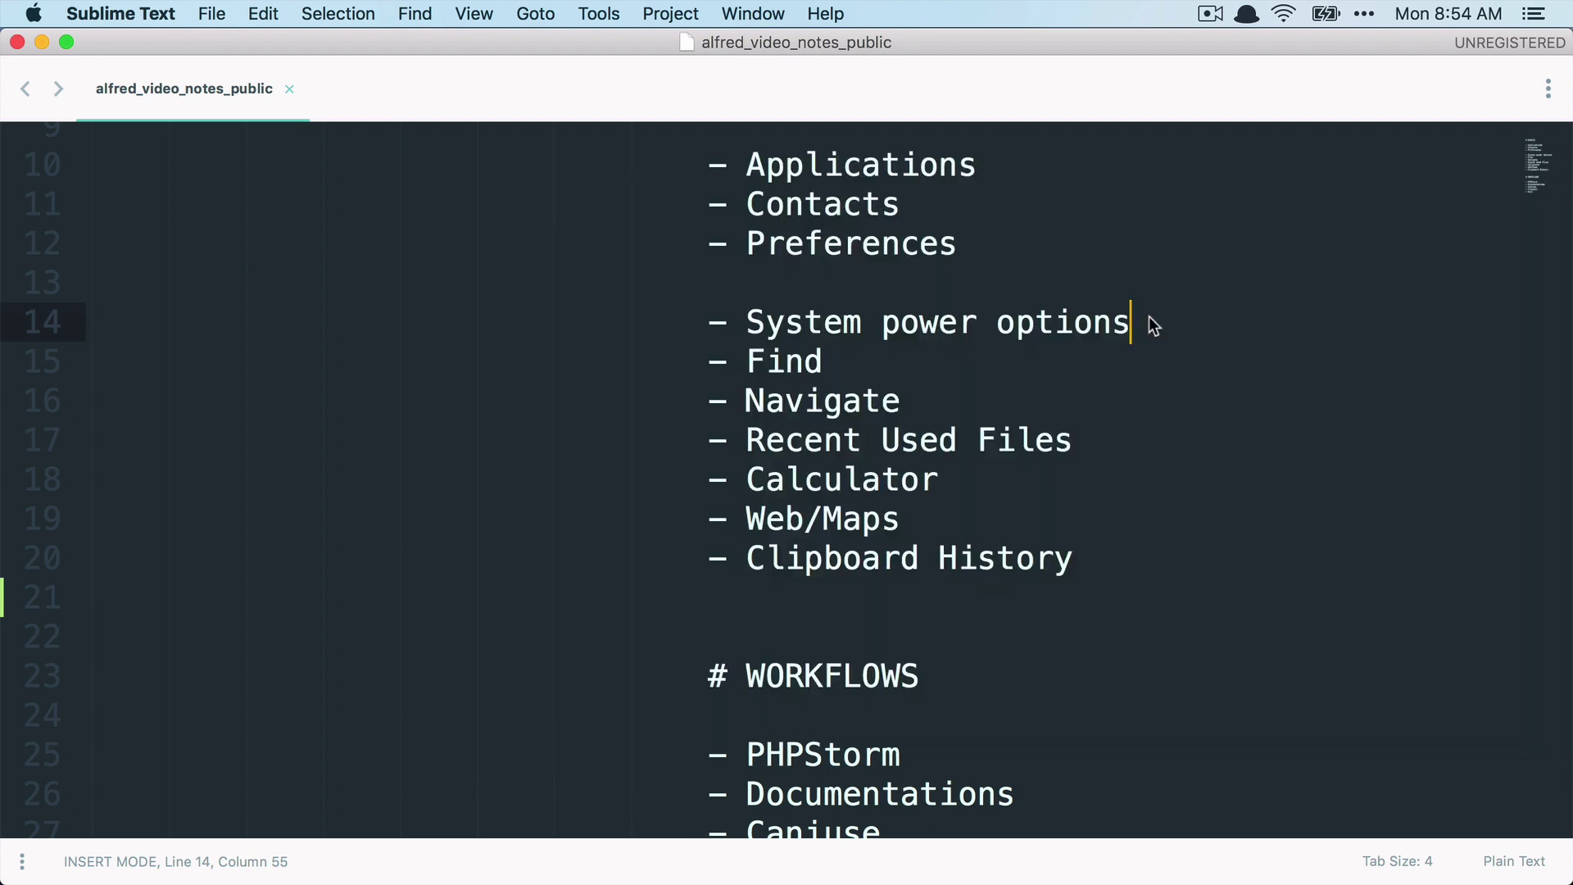
# Step: Search Alfred for 'find refa' and reveal Refactoring UI 1.0.pdf in Finder
pyautogui.press('Down')
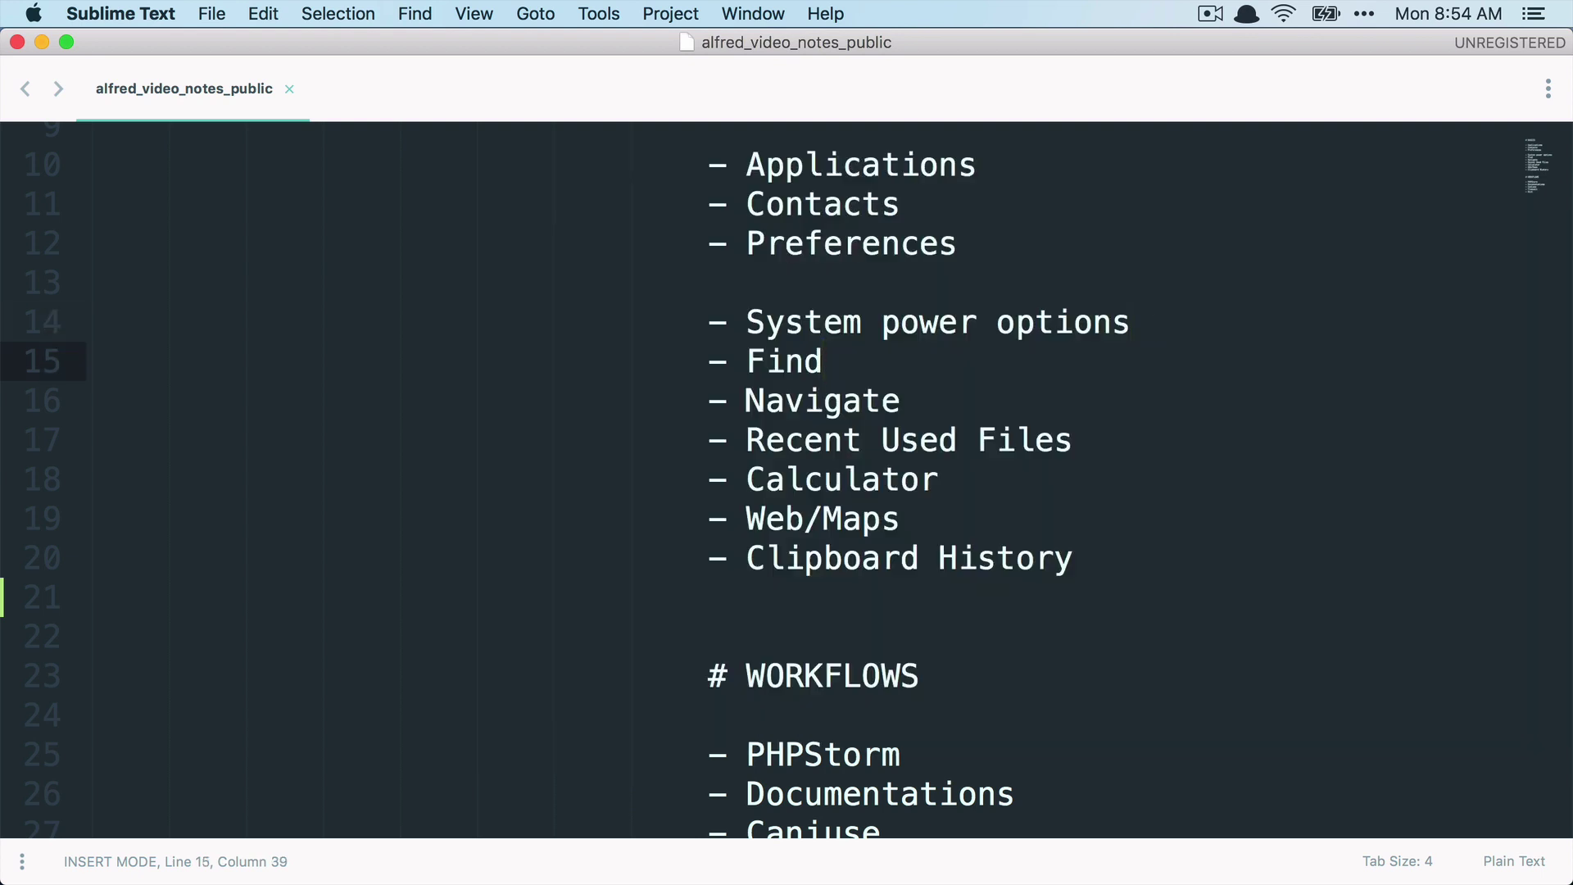
pyautogui.hotkey('alt', 'space')
pyautogui.write('f')
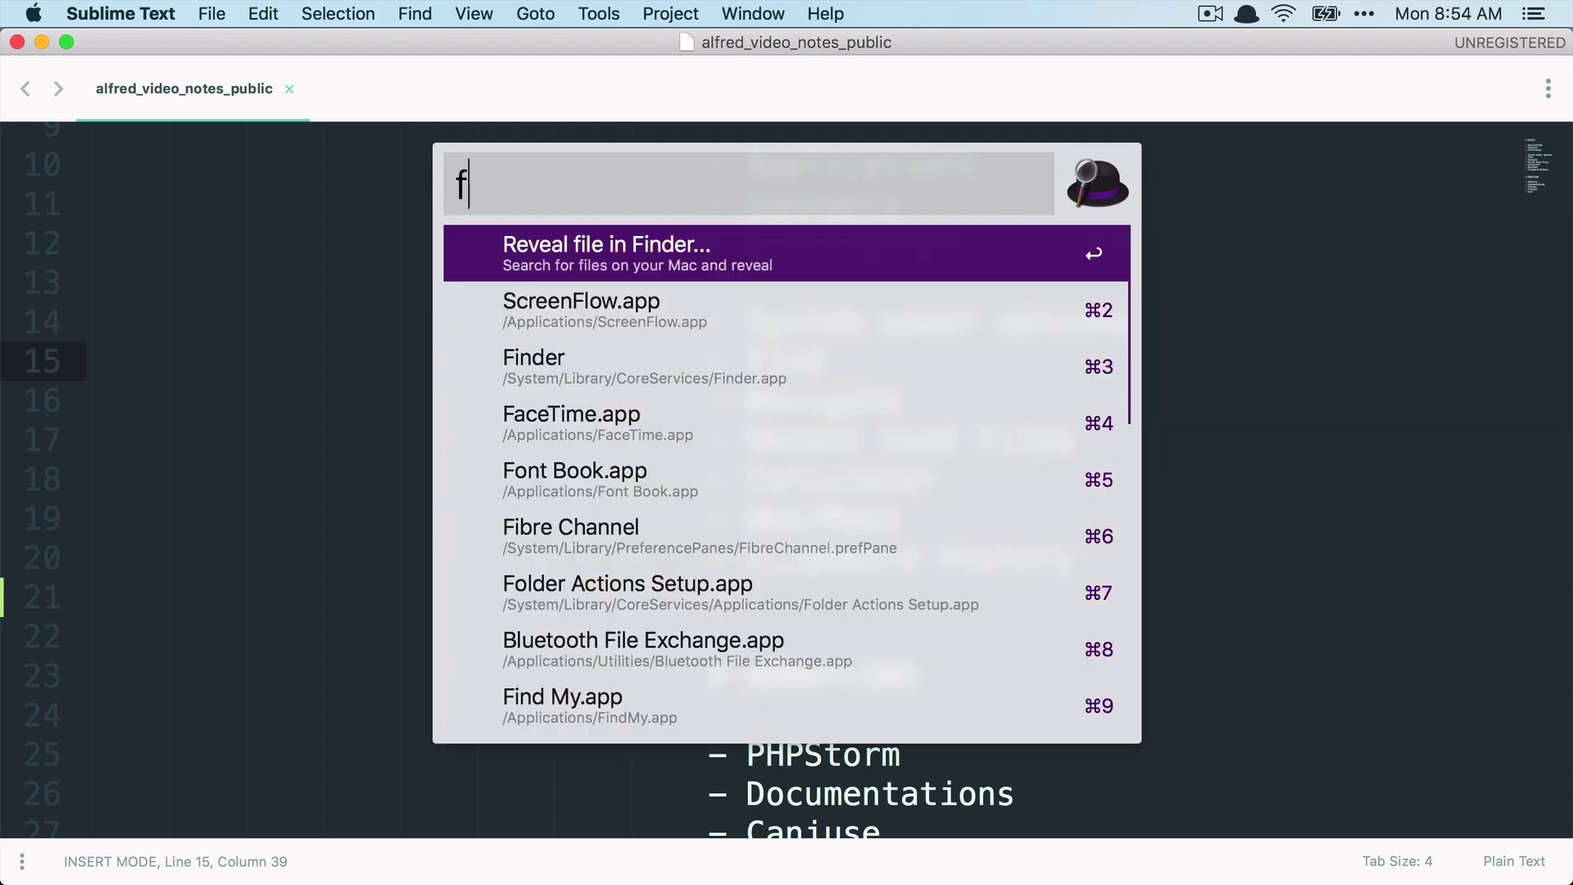
pyautogui.write('ind')
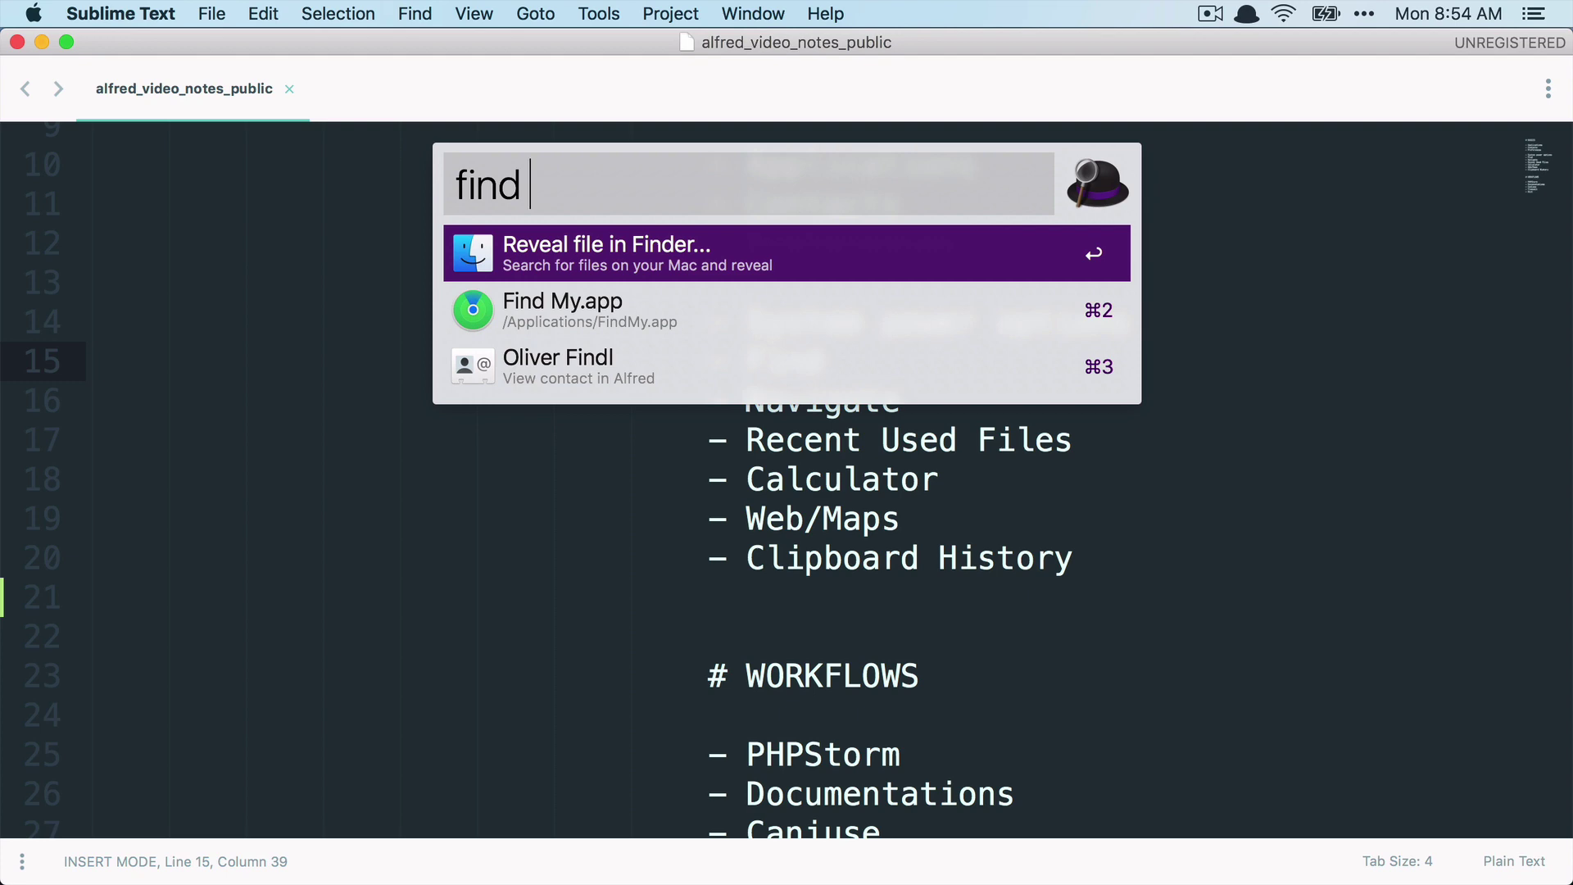
pyautogui.write(' refa')
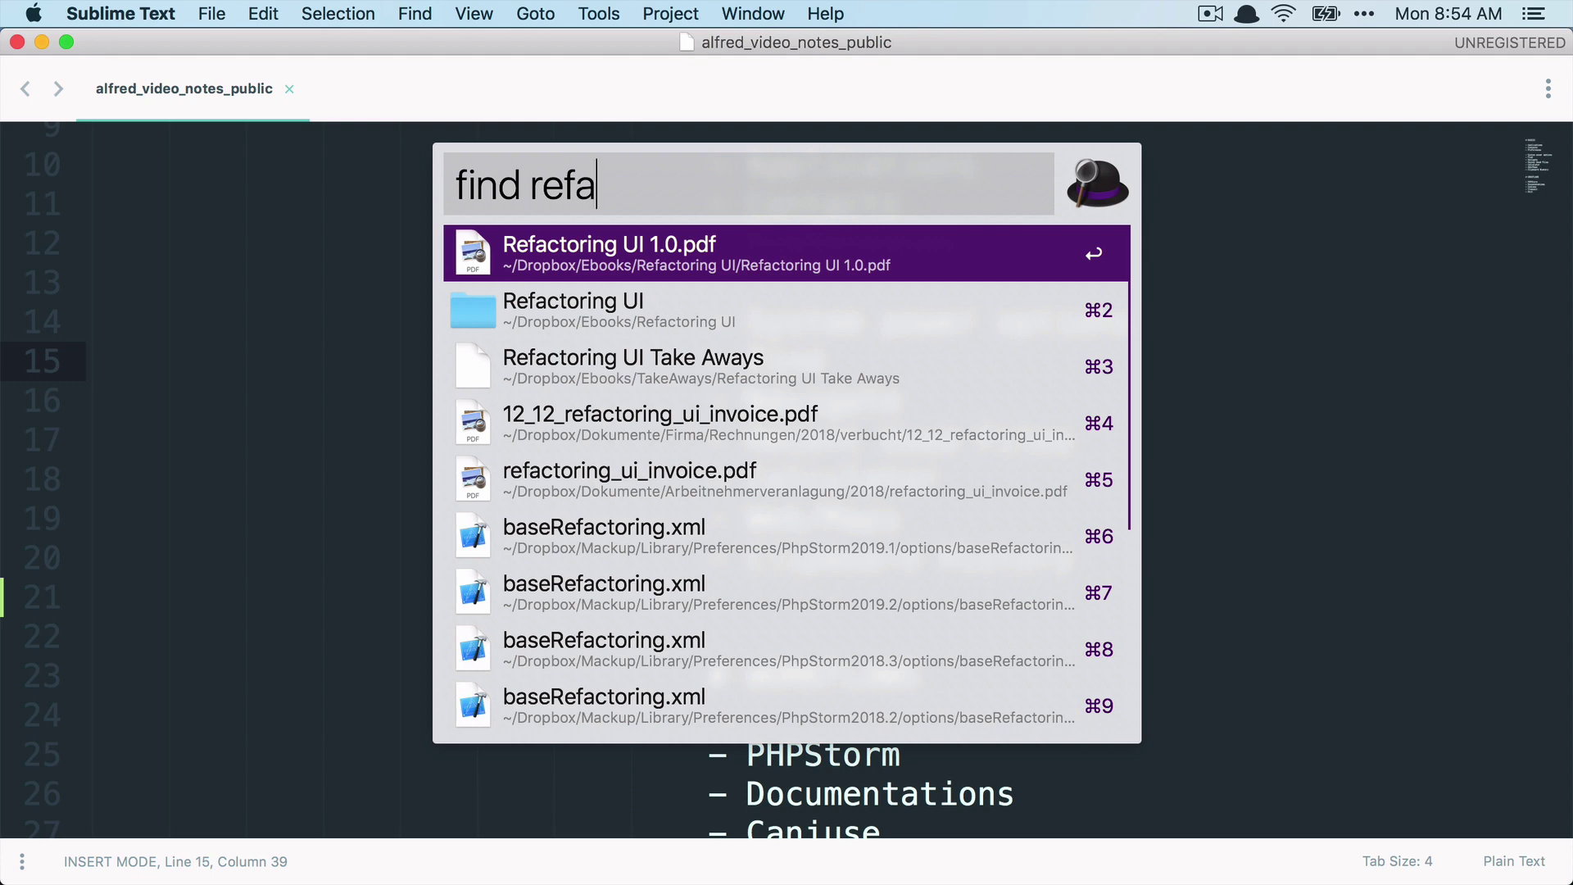
pyautogui.press('Down')
pyautogui.press('Down')
pyautogui.press('Down')
pyautogui.press('Down')
pyautogui.press('Down')
pyautogui.press('Up')
pyautogui.press('Up')
pyautogui.press('Up')
pyautogui.press('Up')
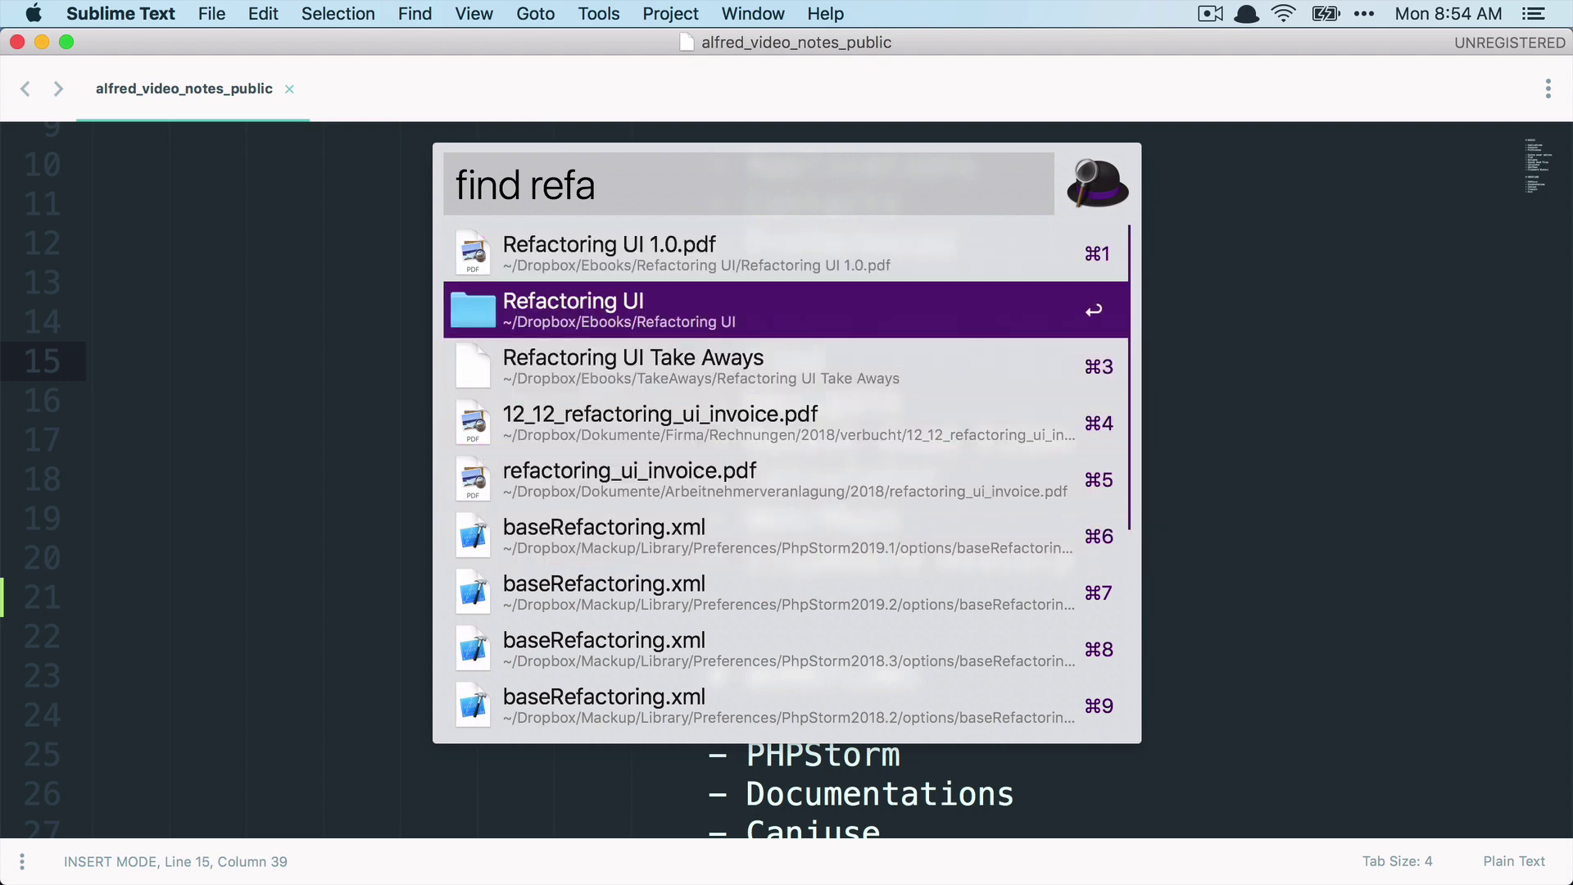
pyautogui.press('Down')
pyautogui.press('Up')
pyautogui.press('Up')
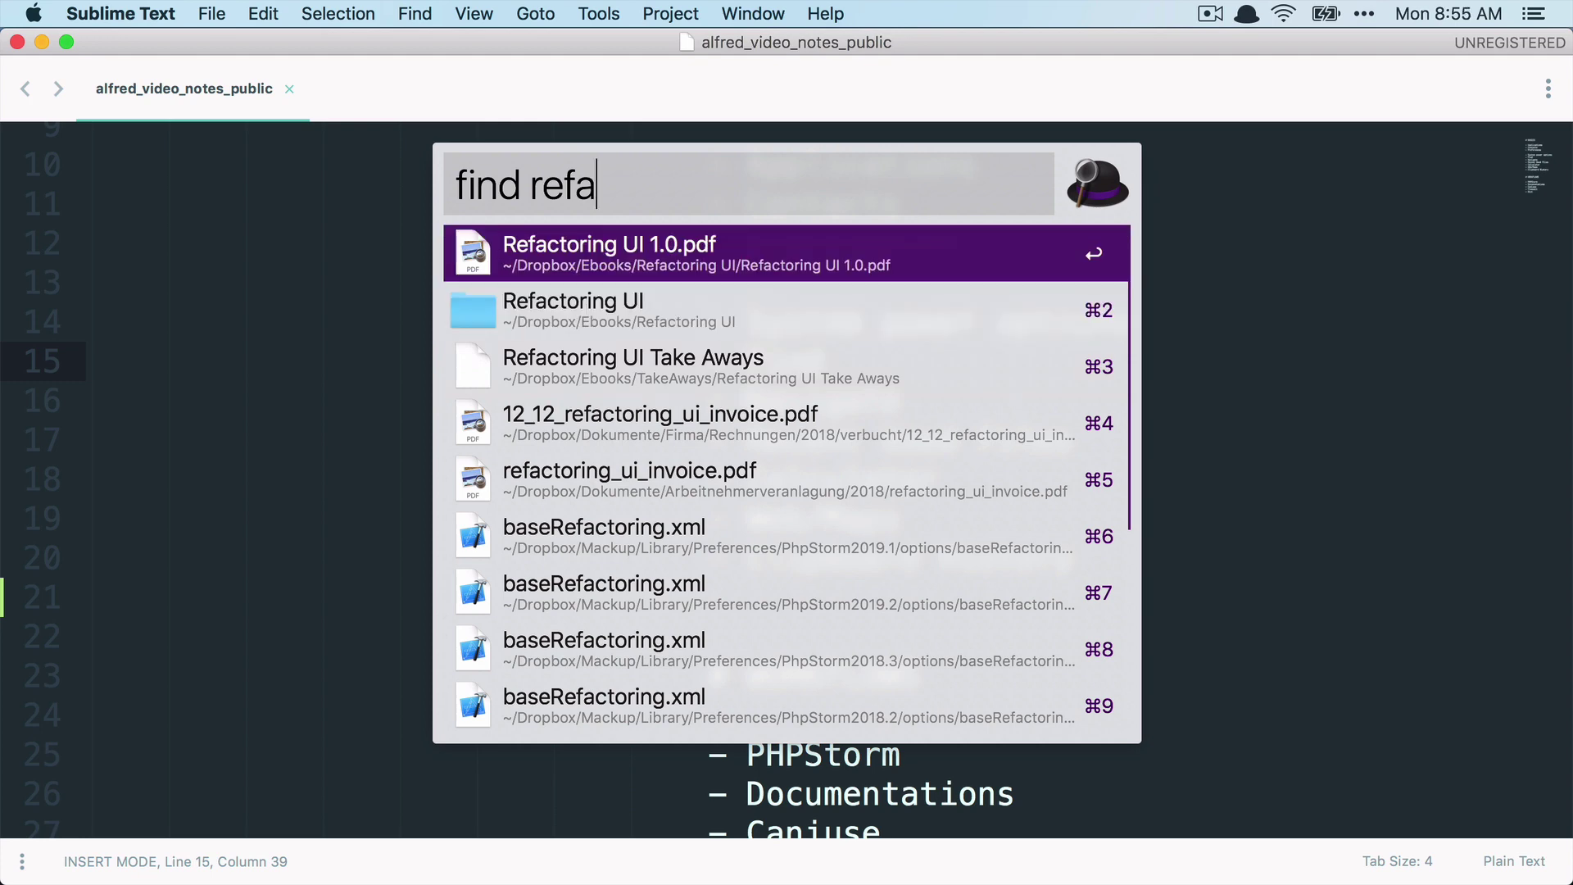
pyautogui.press('Return')
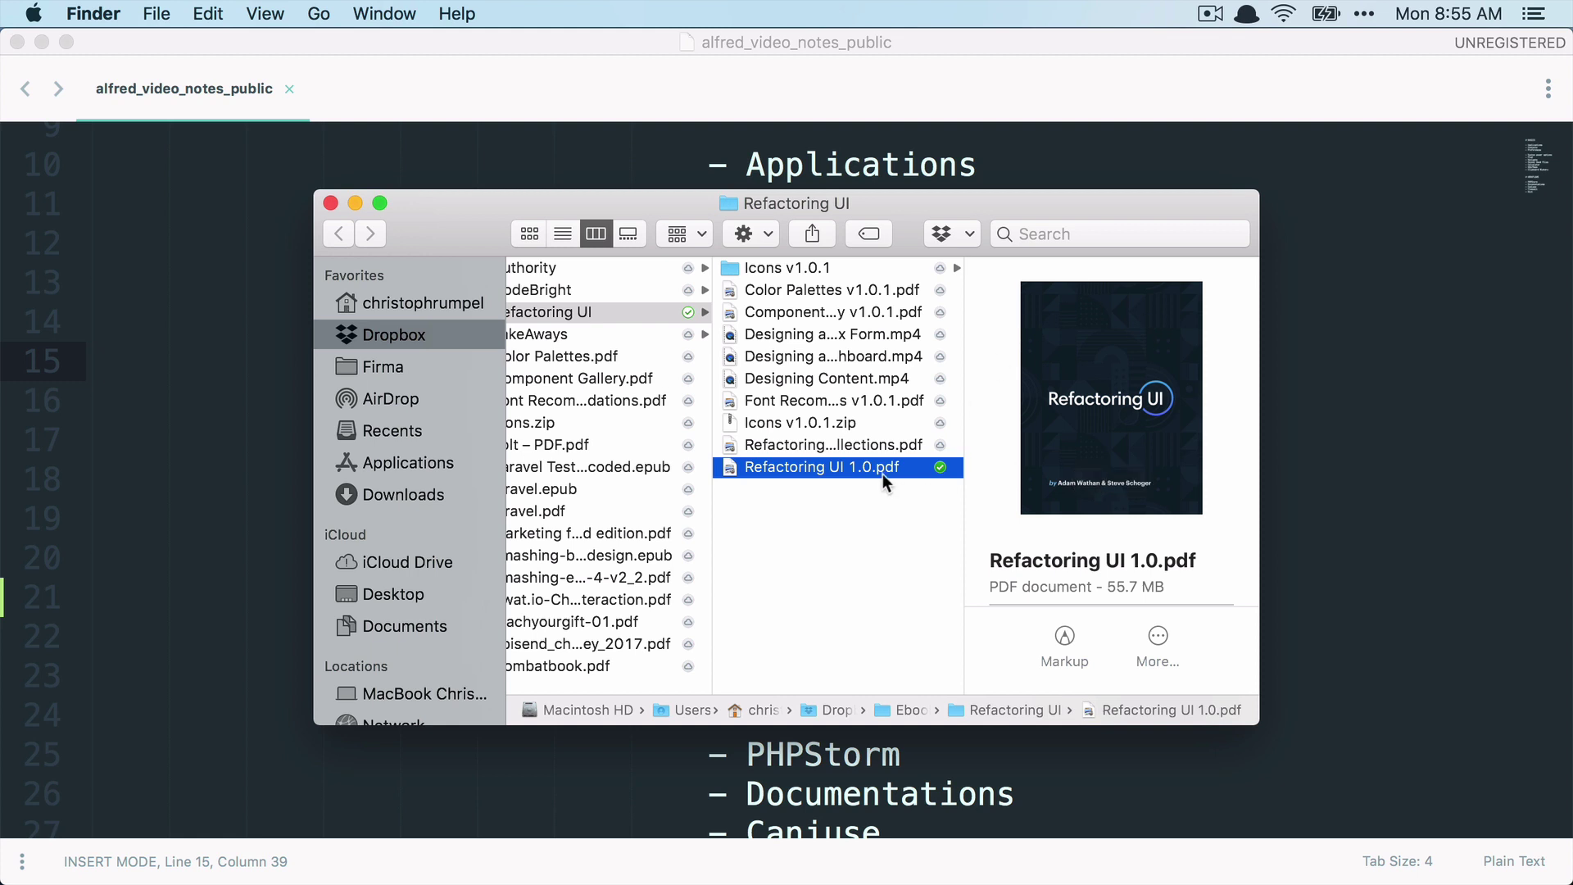
pyautogui.hotkey('alt', 'space')
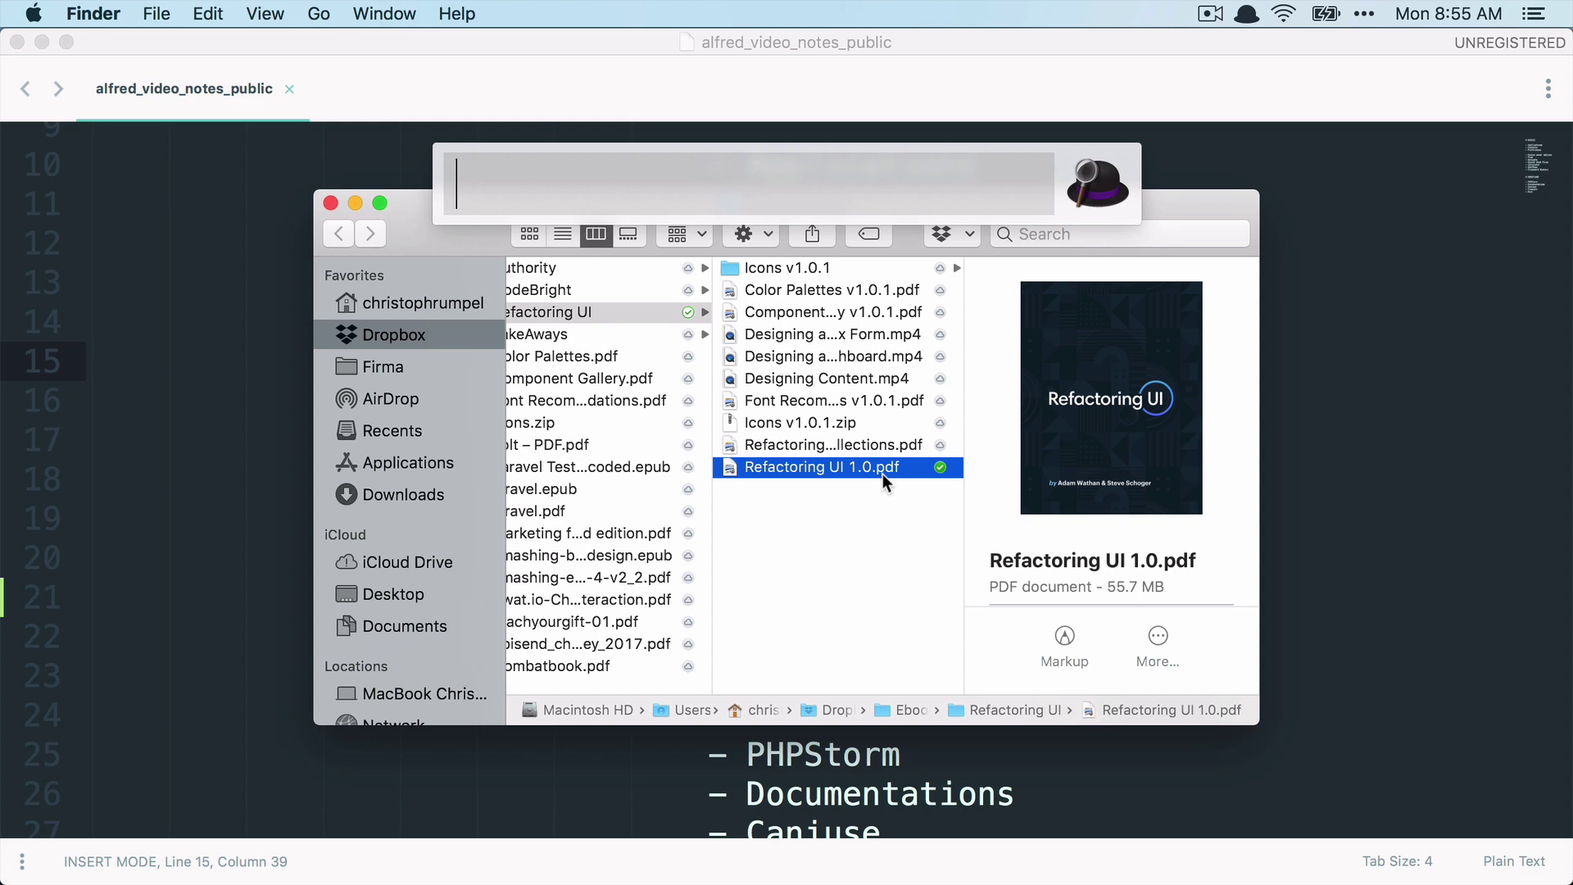
pyautogui.write('open')
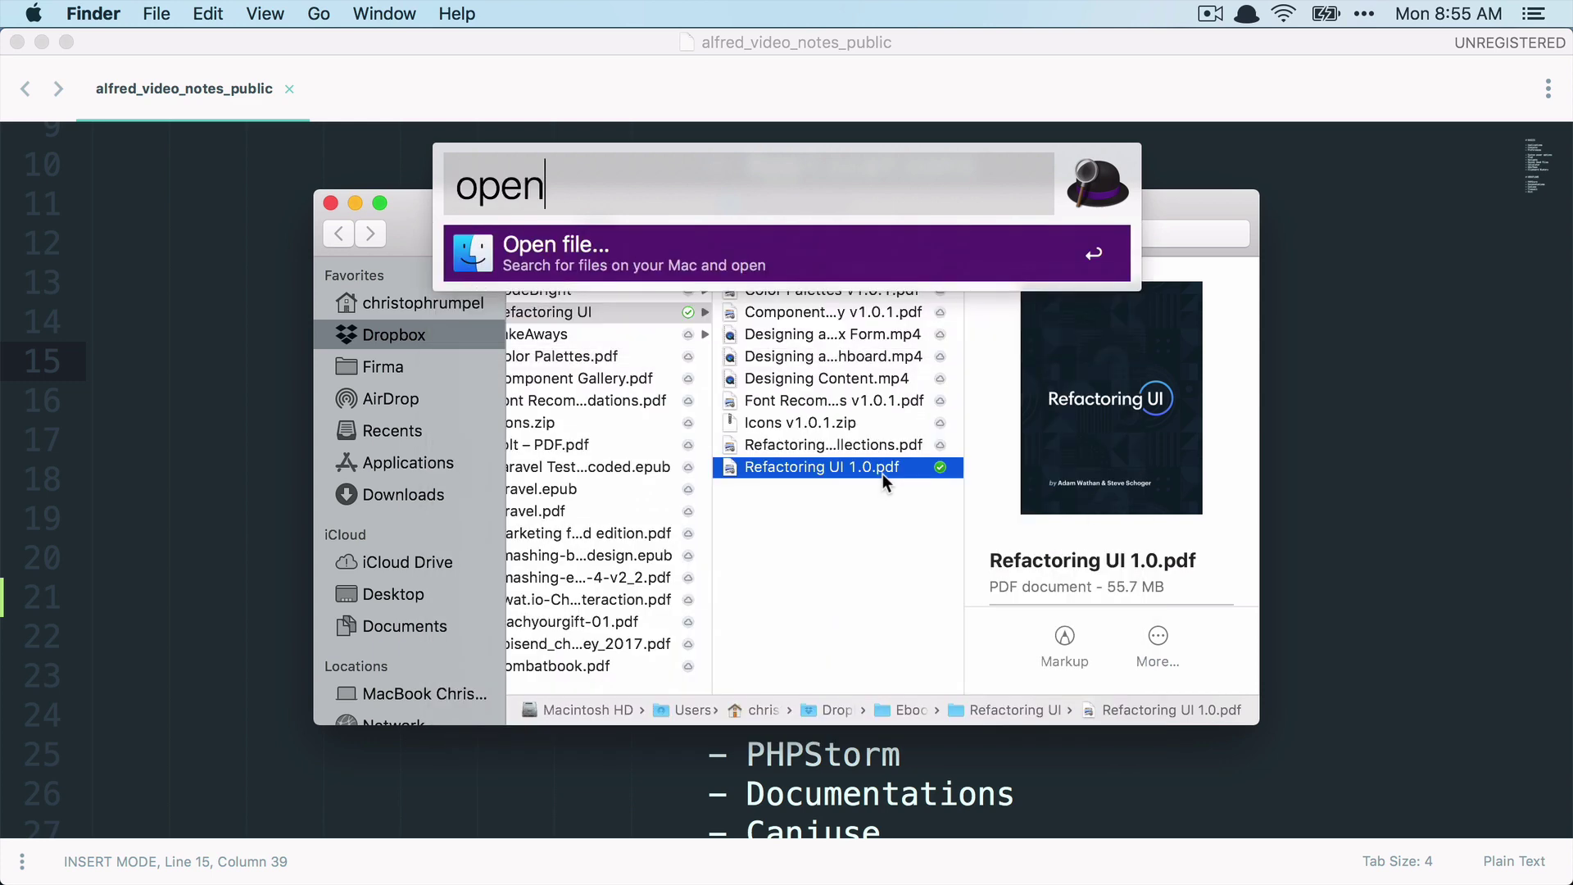
pyautogui.write('ref')
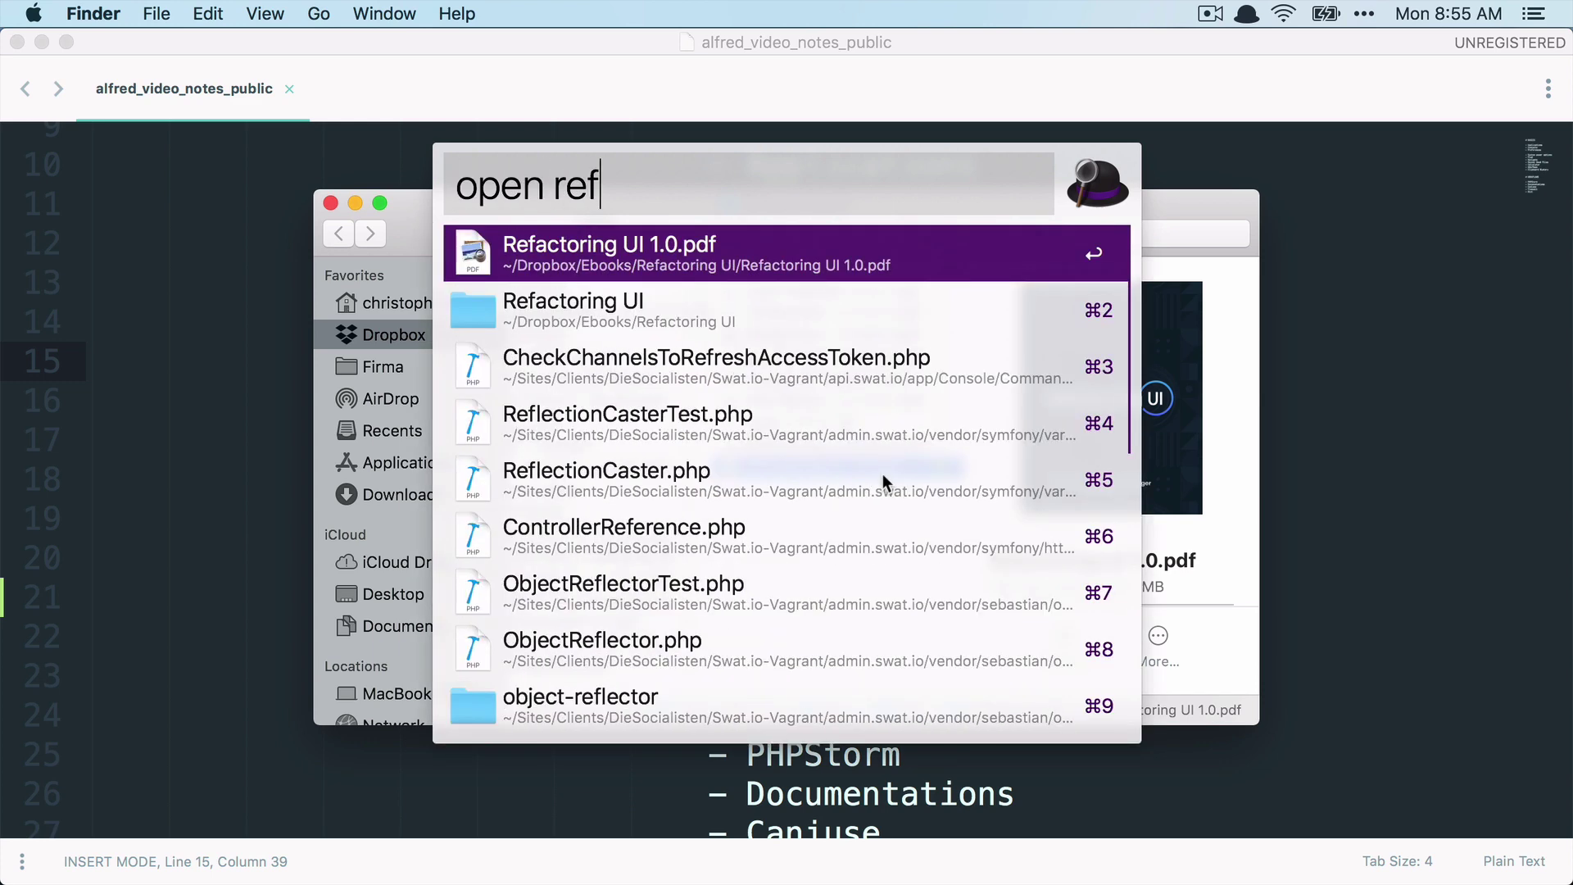
pyautogui.press('Return')
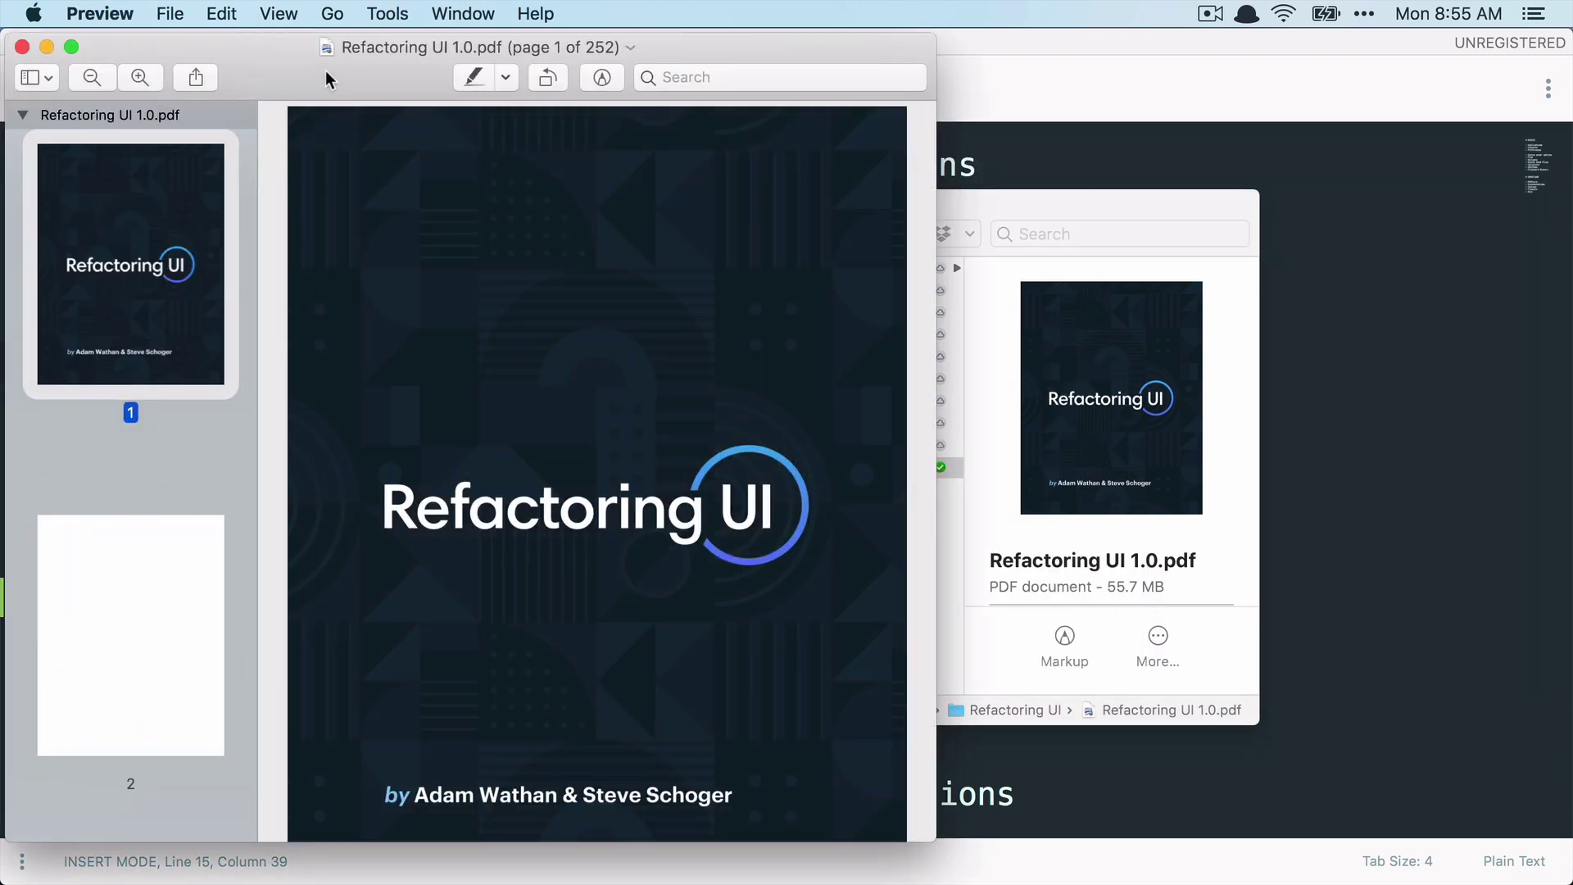
pyautogui.press('super+q')
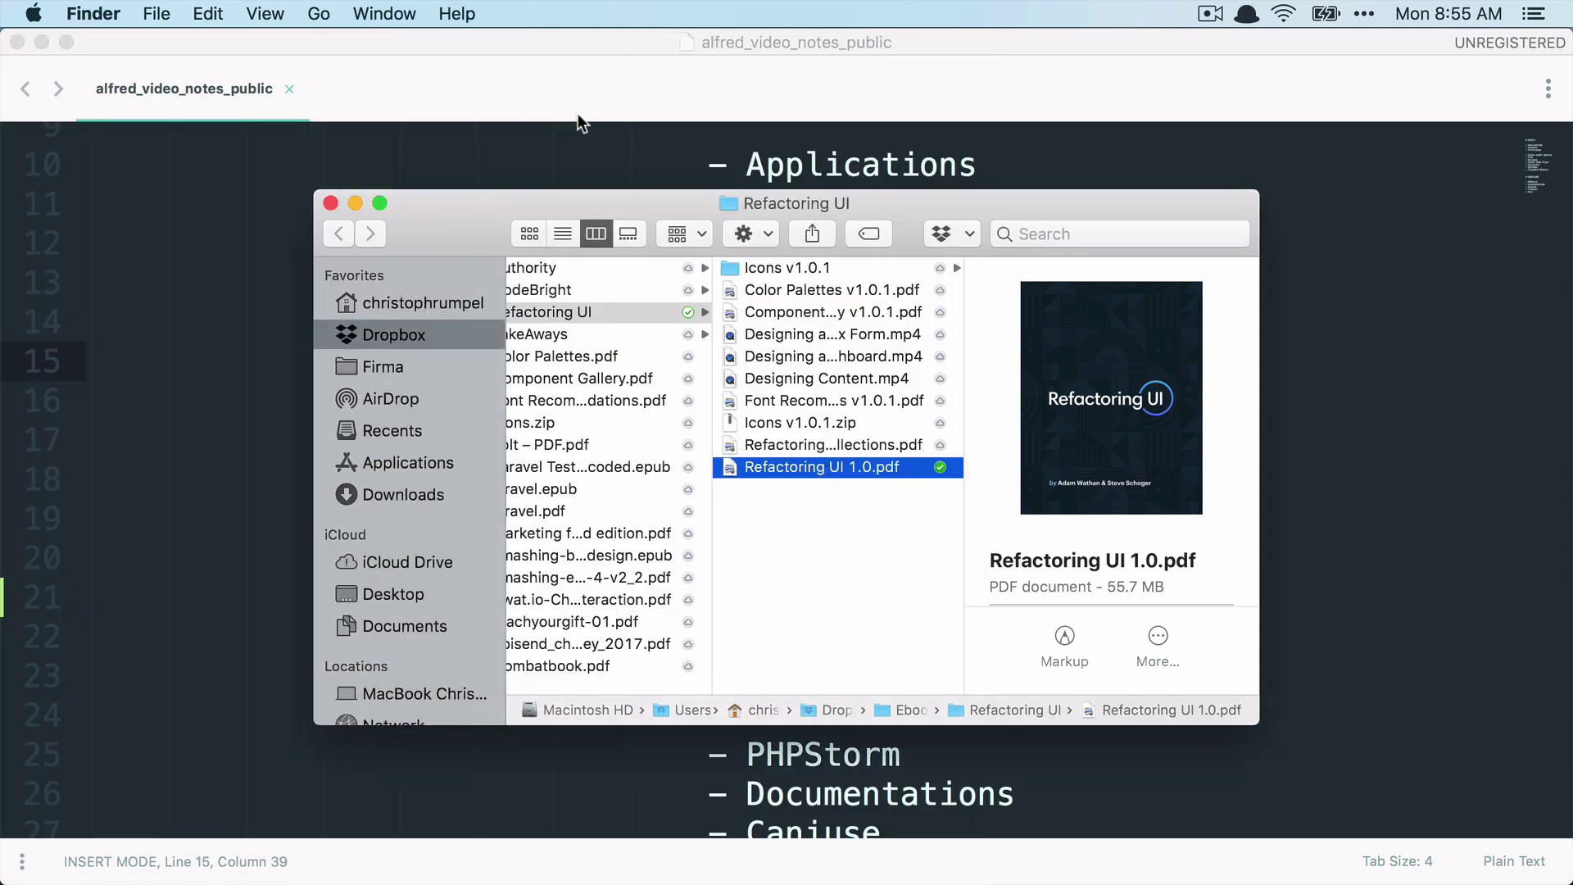
# Step: Search file contents with 'in basics' and open the alfred_video_notes_public note
pyautogui.hotkey('alt', 'space')
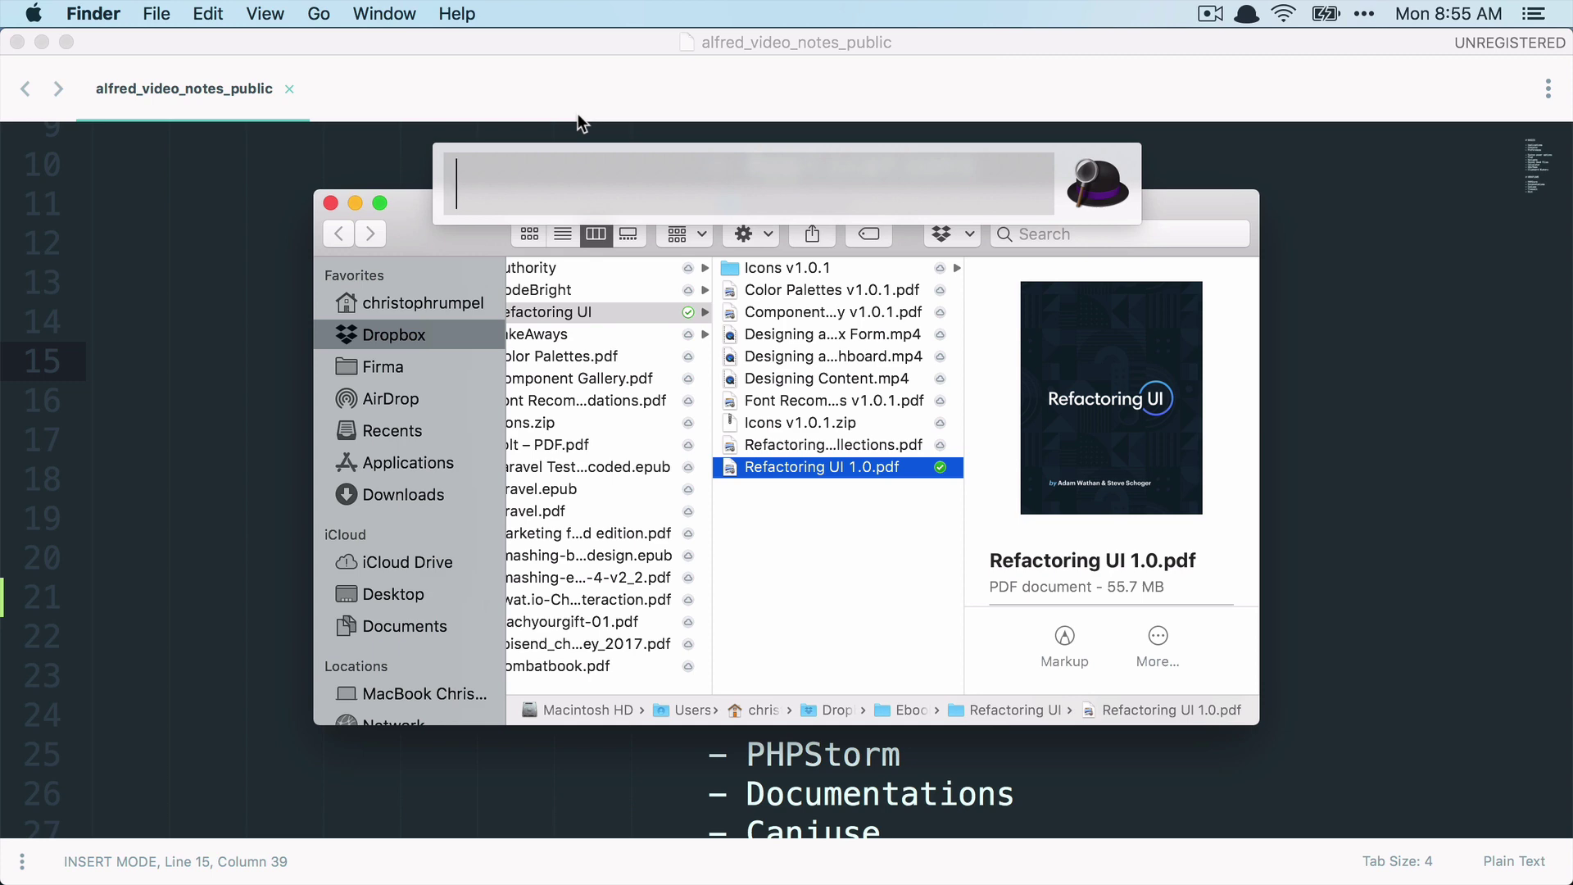
pyautogui.write('in')
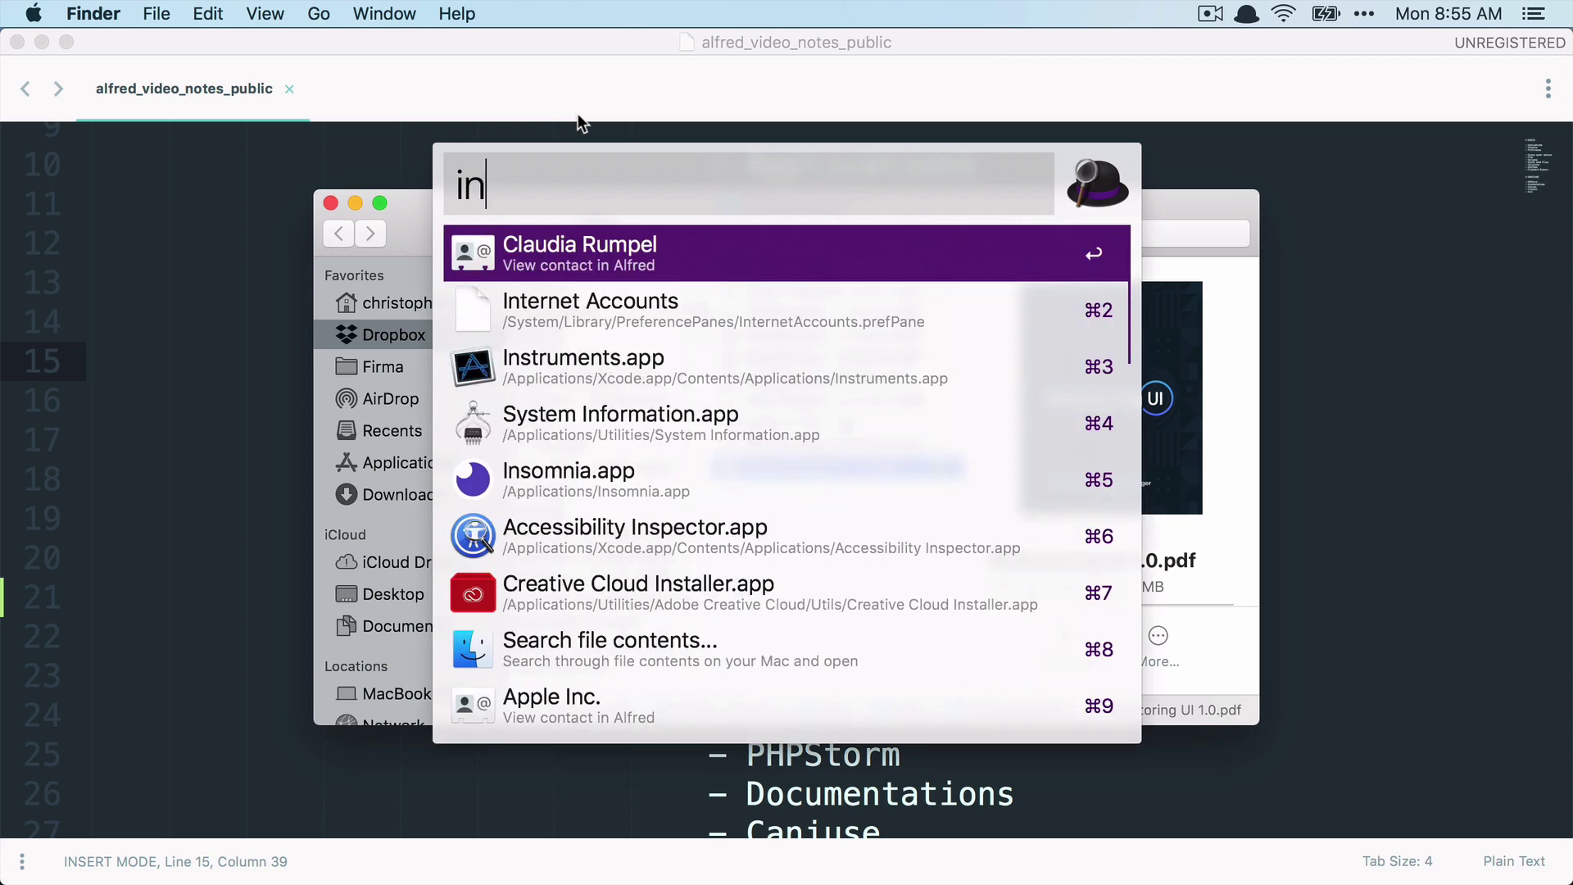
pyautogui.write(' basics')
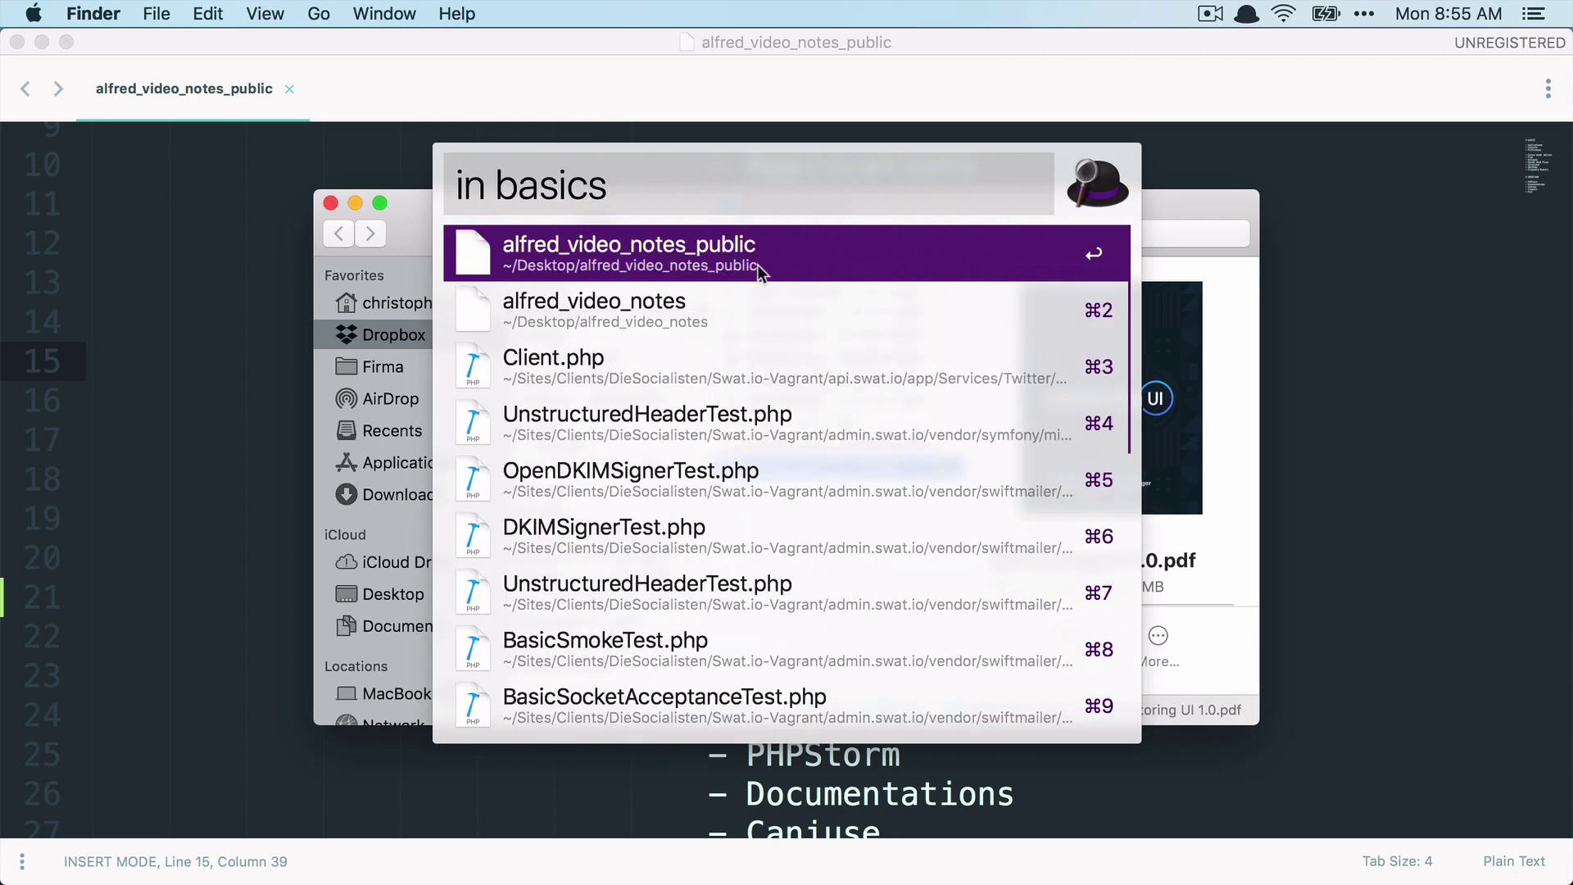
pyautogui.press('Up')
pyautogui.press('Return')
# Step: Highlight the word BASICS in the notes, then place the cursor on the Navigate line
pyautogui.scroll(3, 857, 225)
pyautogui.scroll(2, 857, 225)
pyautogui.doubleClick(803, 415)
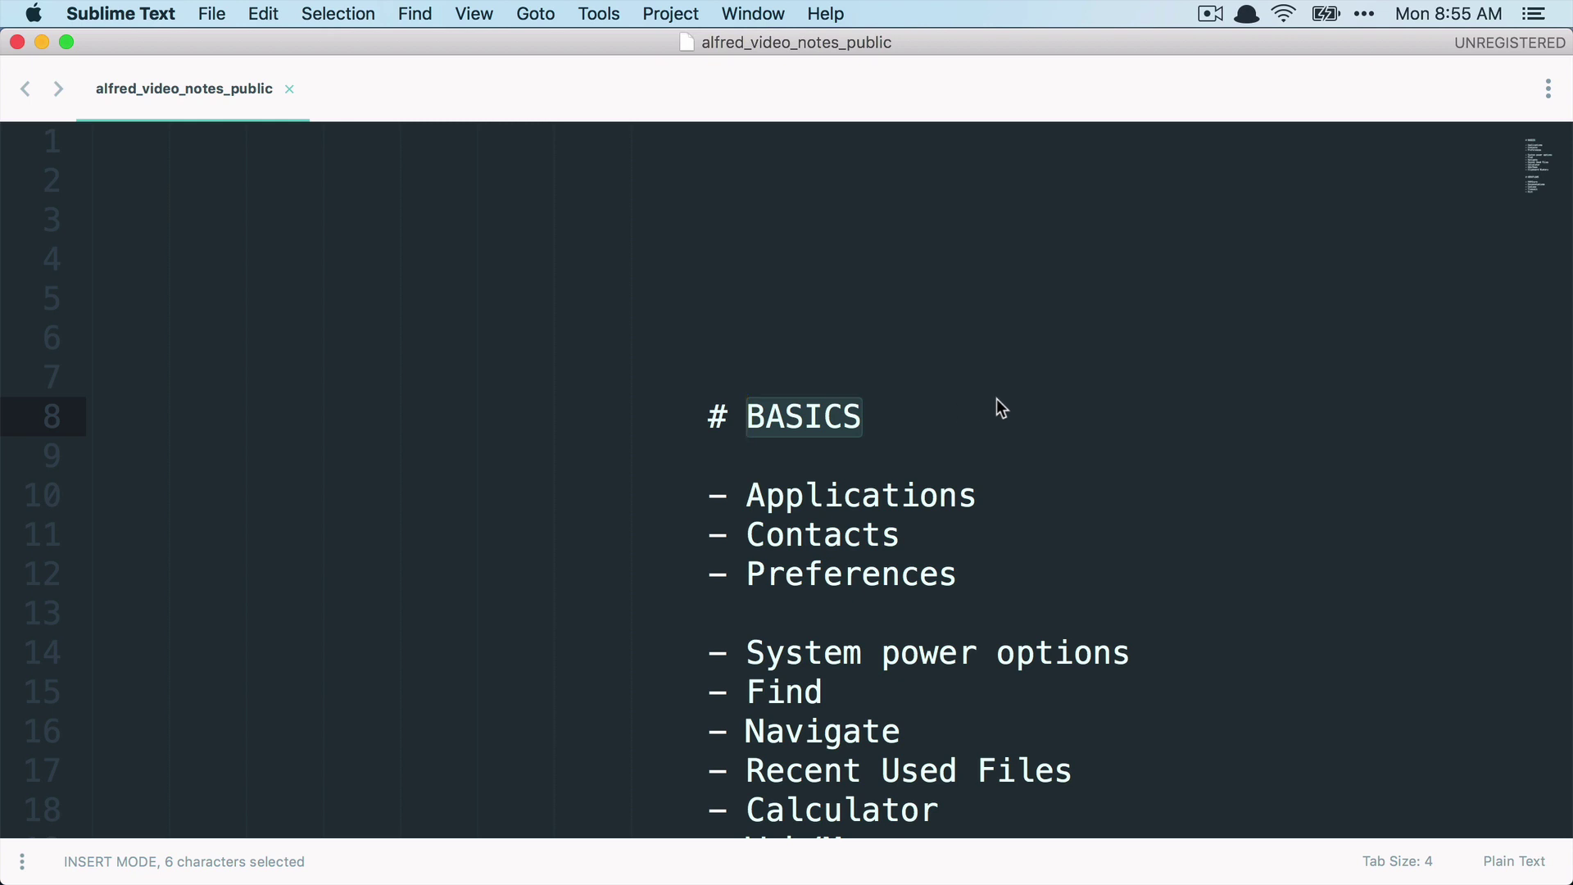
pyautogui.scroll(-8, 999, 406)
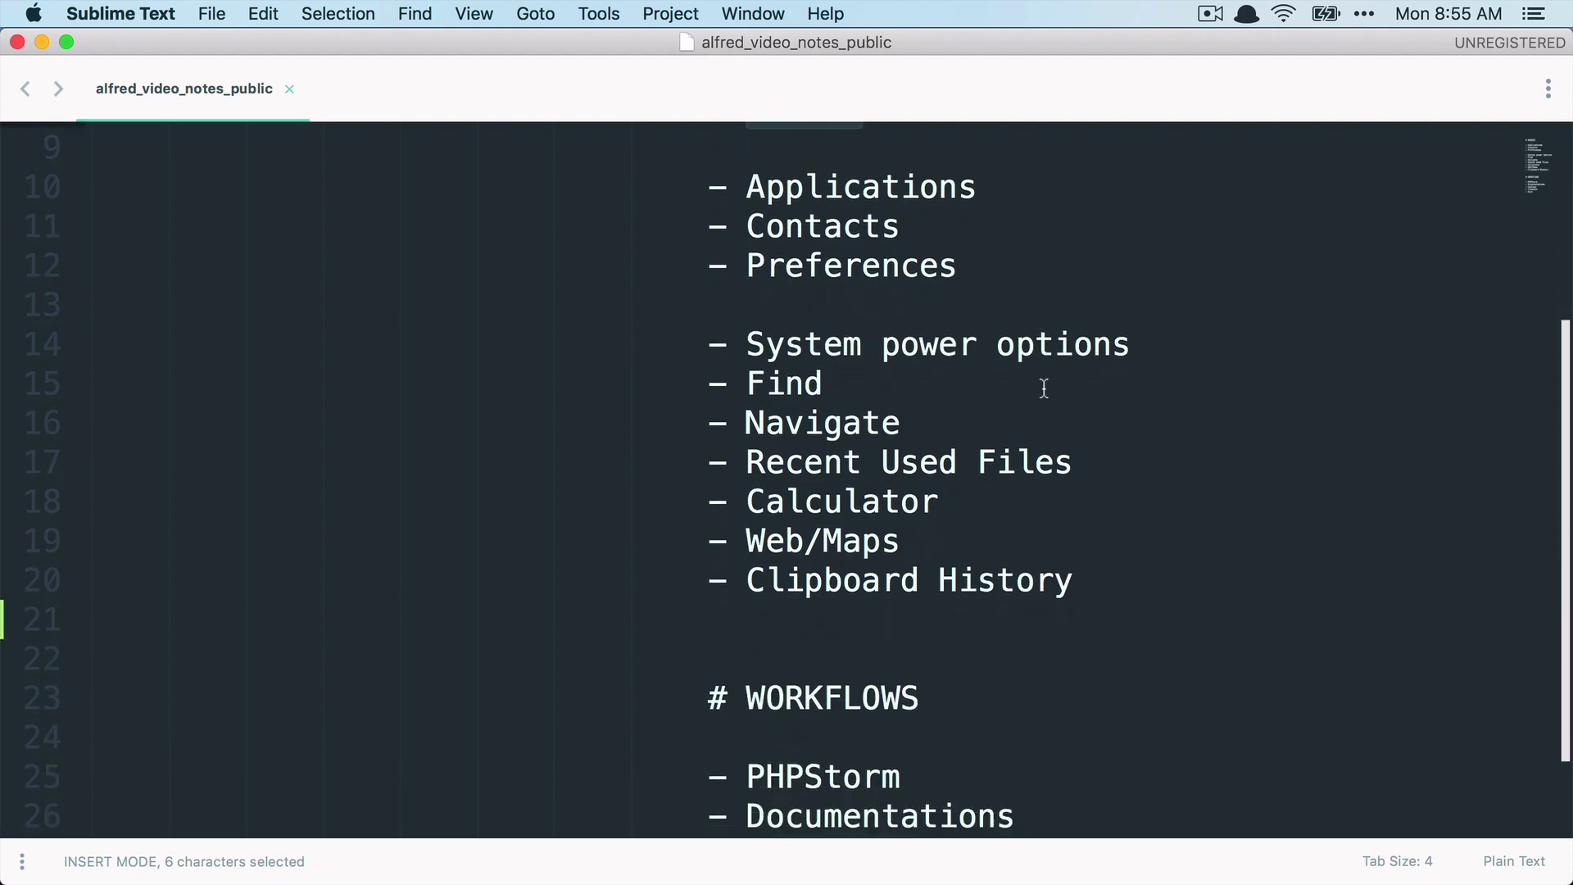
pyautogui.click(962, 392)
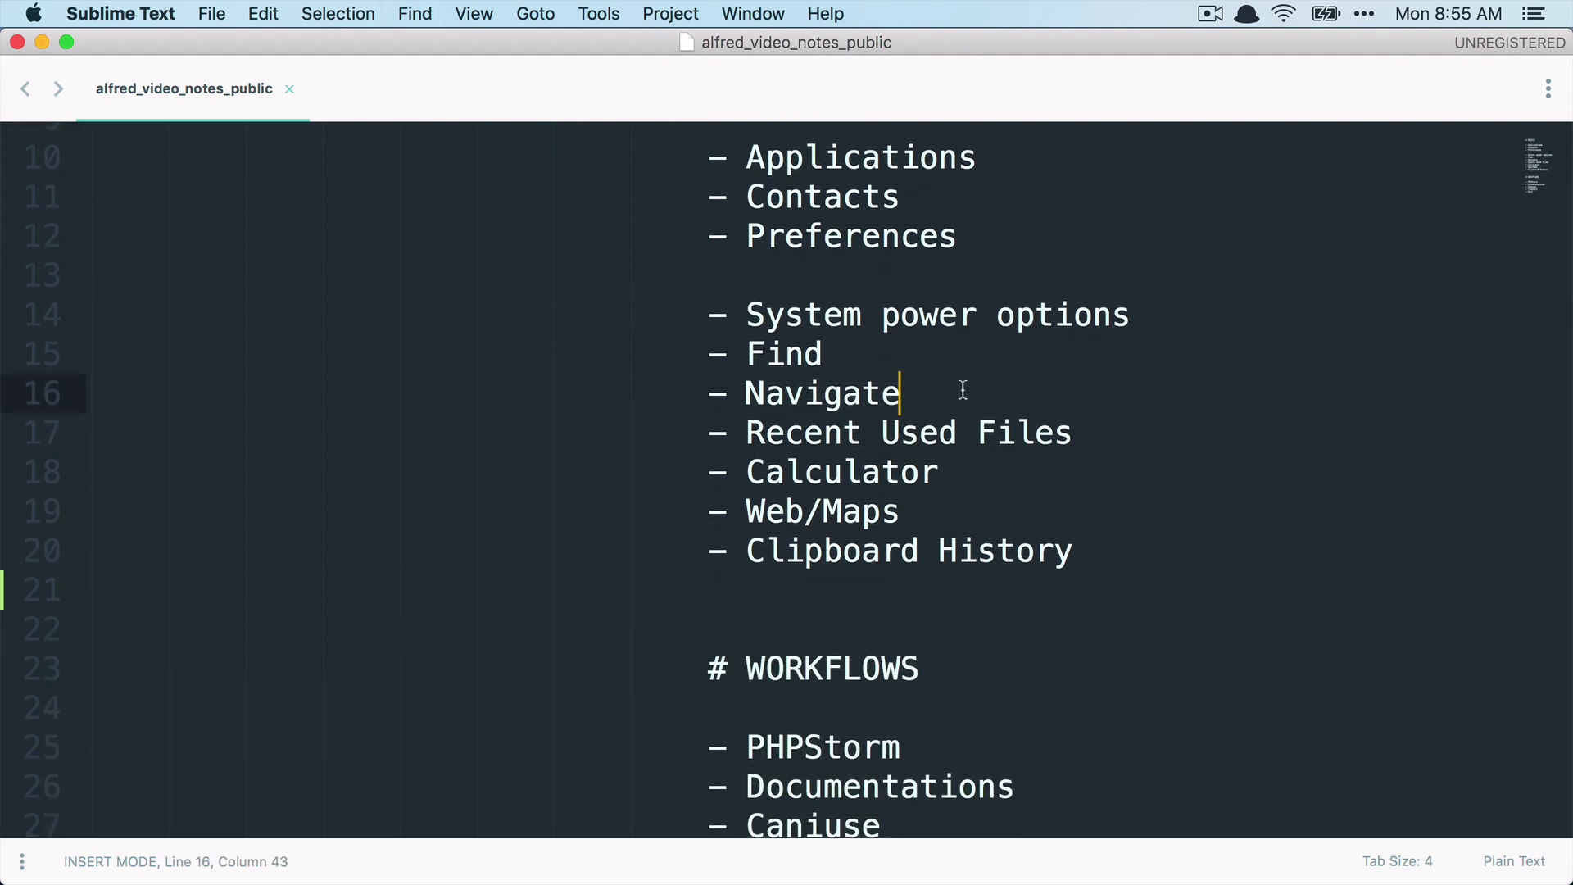
# Step: Navigate from ~/Sites into the laravel6 folder and step through its project files
pyautogui.hotkey('alt', 'space')
pyautogui.write('~')
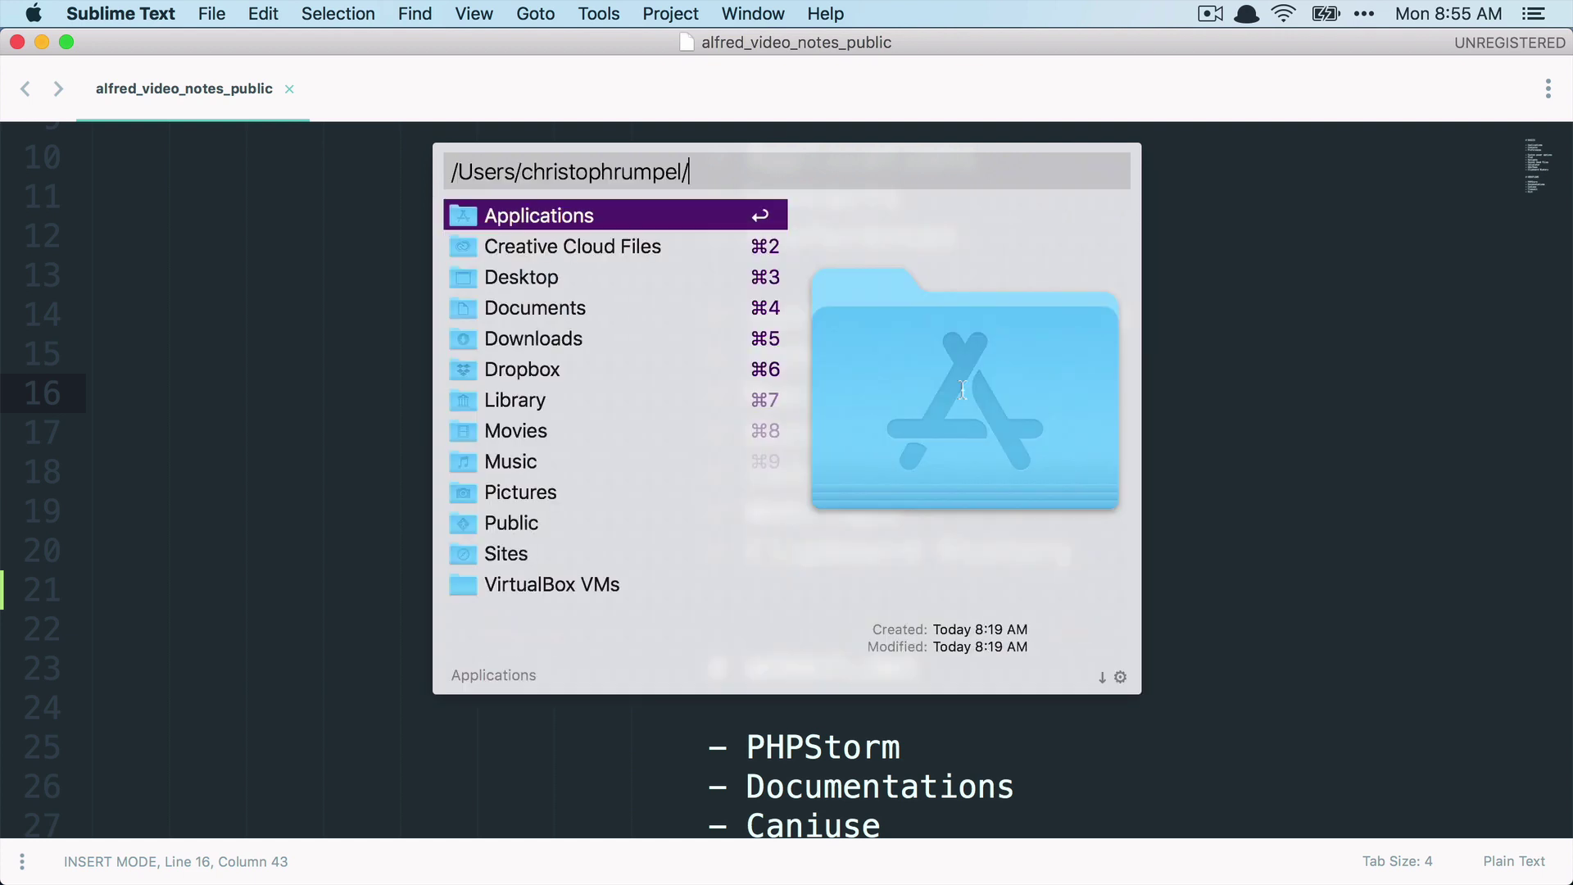
pyautogui.write('site')
pyautogui.press('Tab')
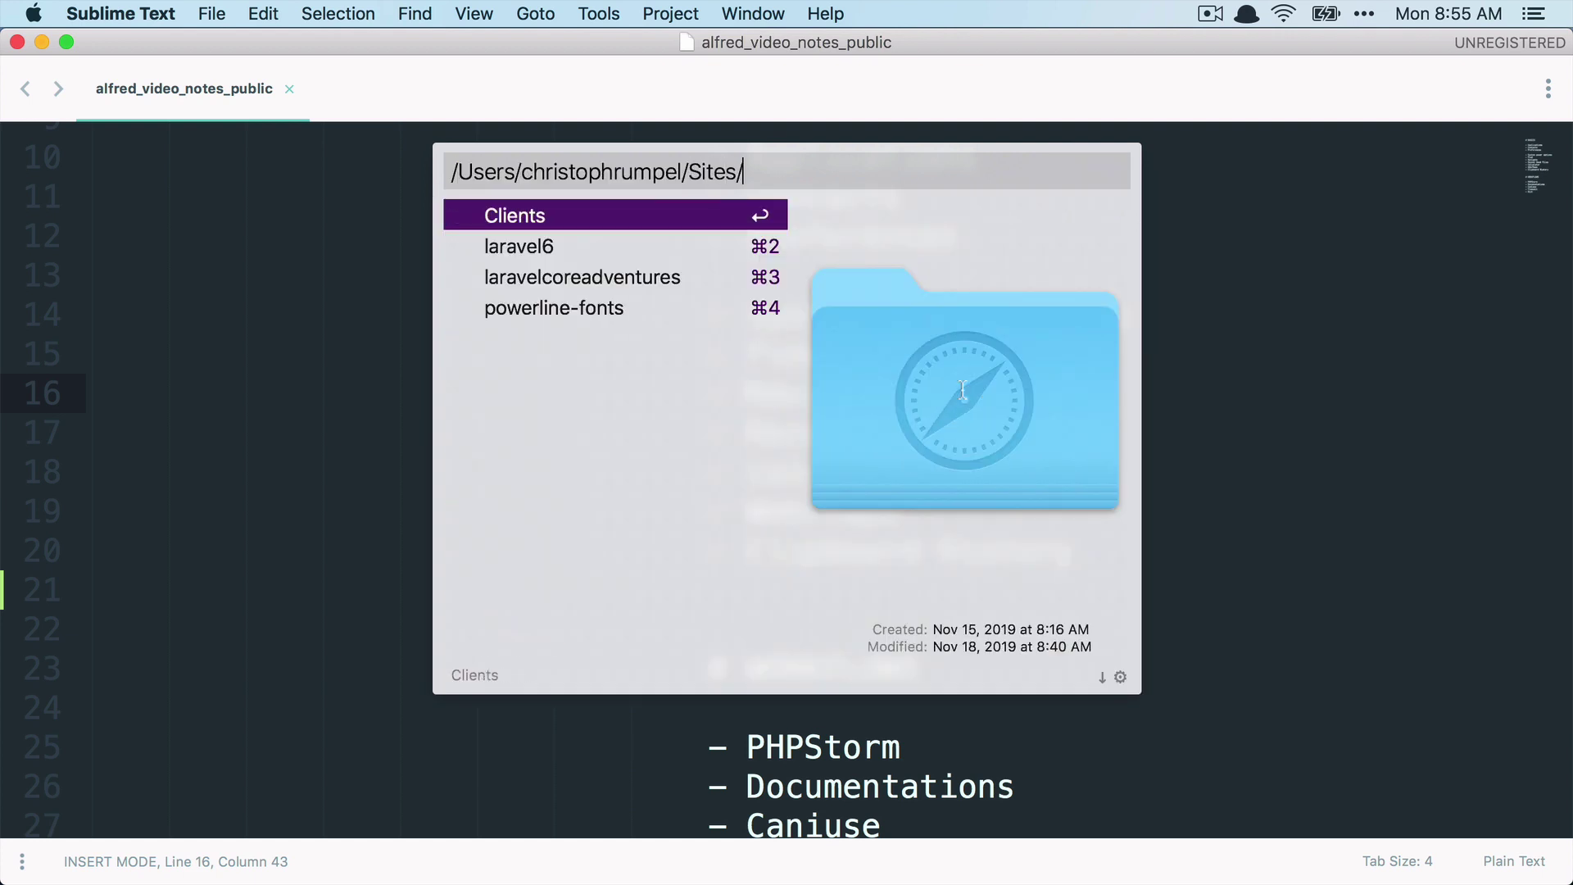
pyautogui.press('Down')
pyautogui.press('Down')
pyautogui.press('Up')
pyautogui.press('Up')
pyautogui.press('Up')
pyautogui.press('Up')
pyautogui.press('Up')
pyautogui.press('Tab')
pyautogui.press('Down')
pyautogui.press('Down')
pyautogui.press('Down')
pyautogui.press('Down')
pyautogui.press('Down')
pyautogui.press('Down')
pyautogui.press('Up')
pyautogui.press('Up')
pyautogui.press('Up')
pyautogui.press('Up')
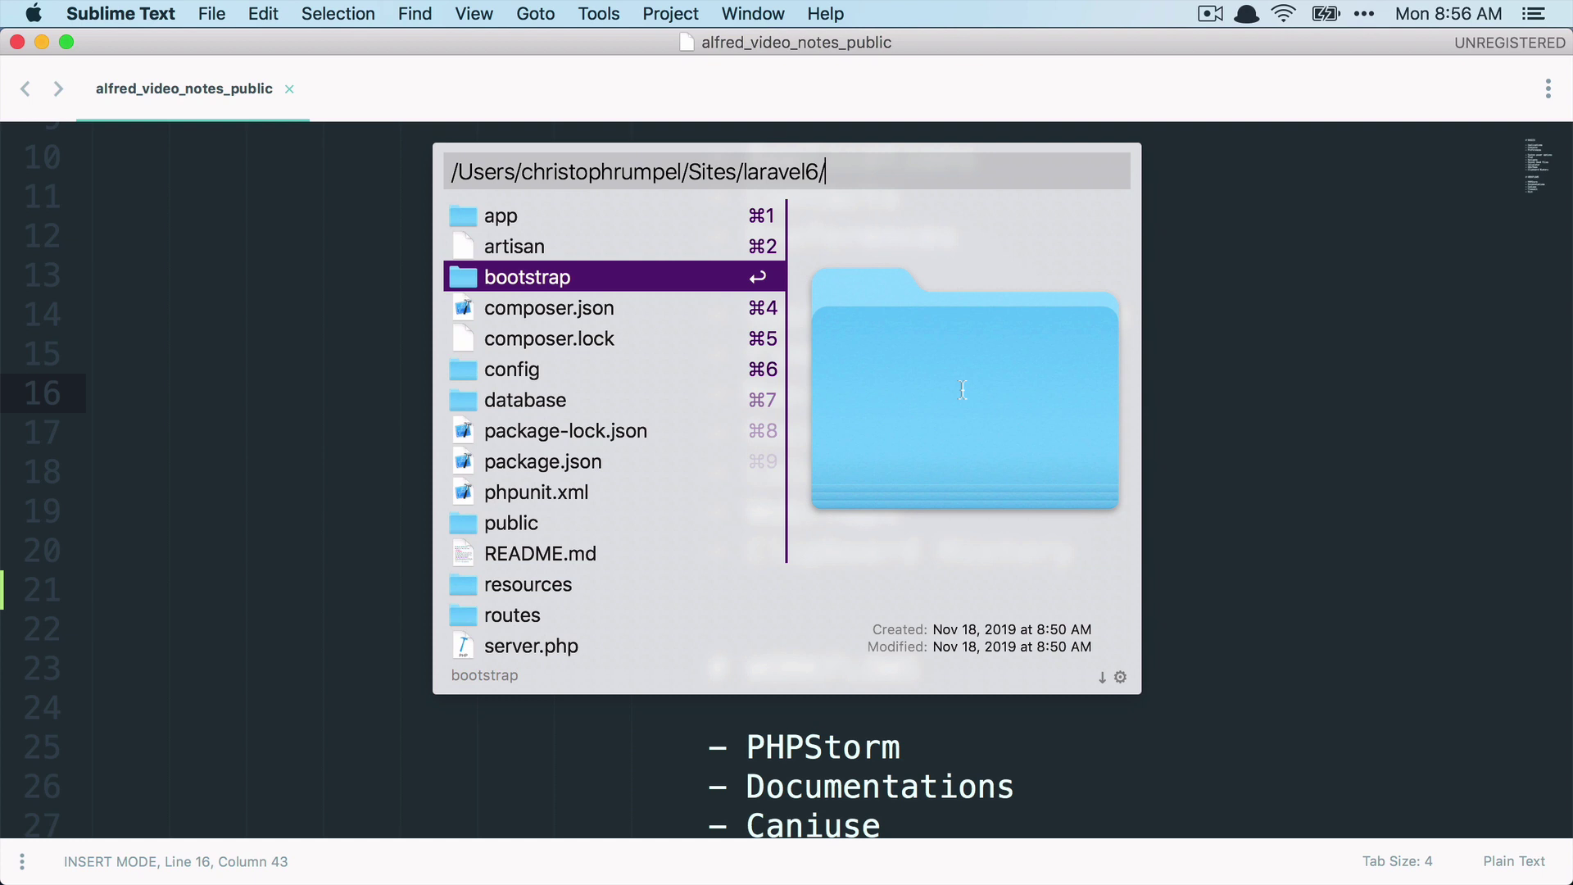
pyautogui.press('Escape')
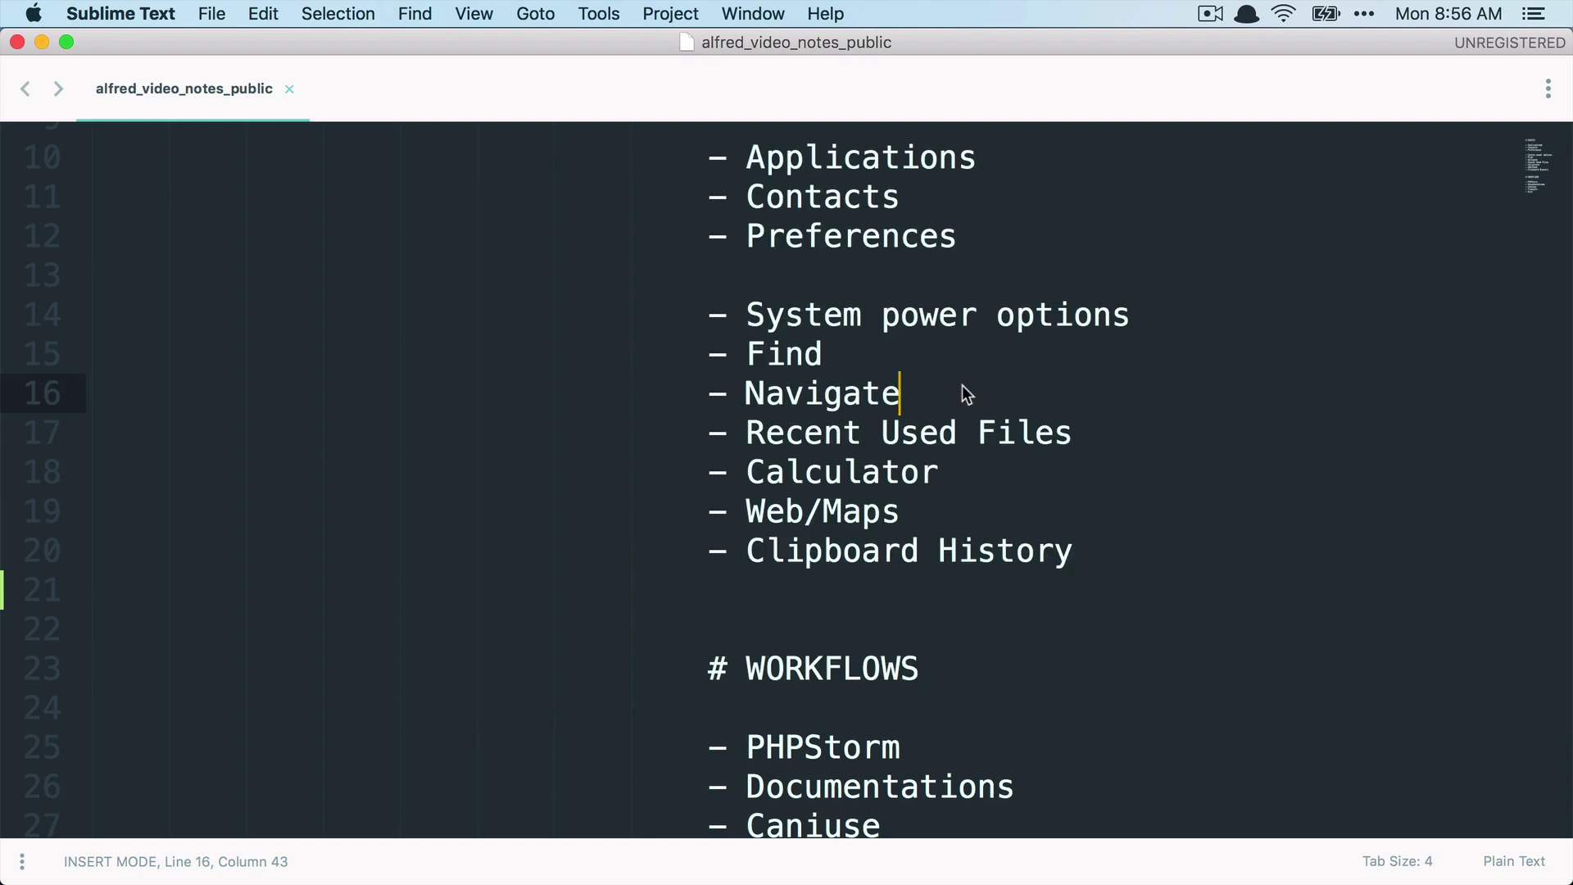
pyautogui.press('Down')
pyautogui.hotkey('alt', 'space')
pyautogui.write('prev')
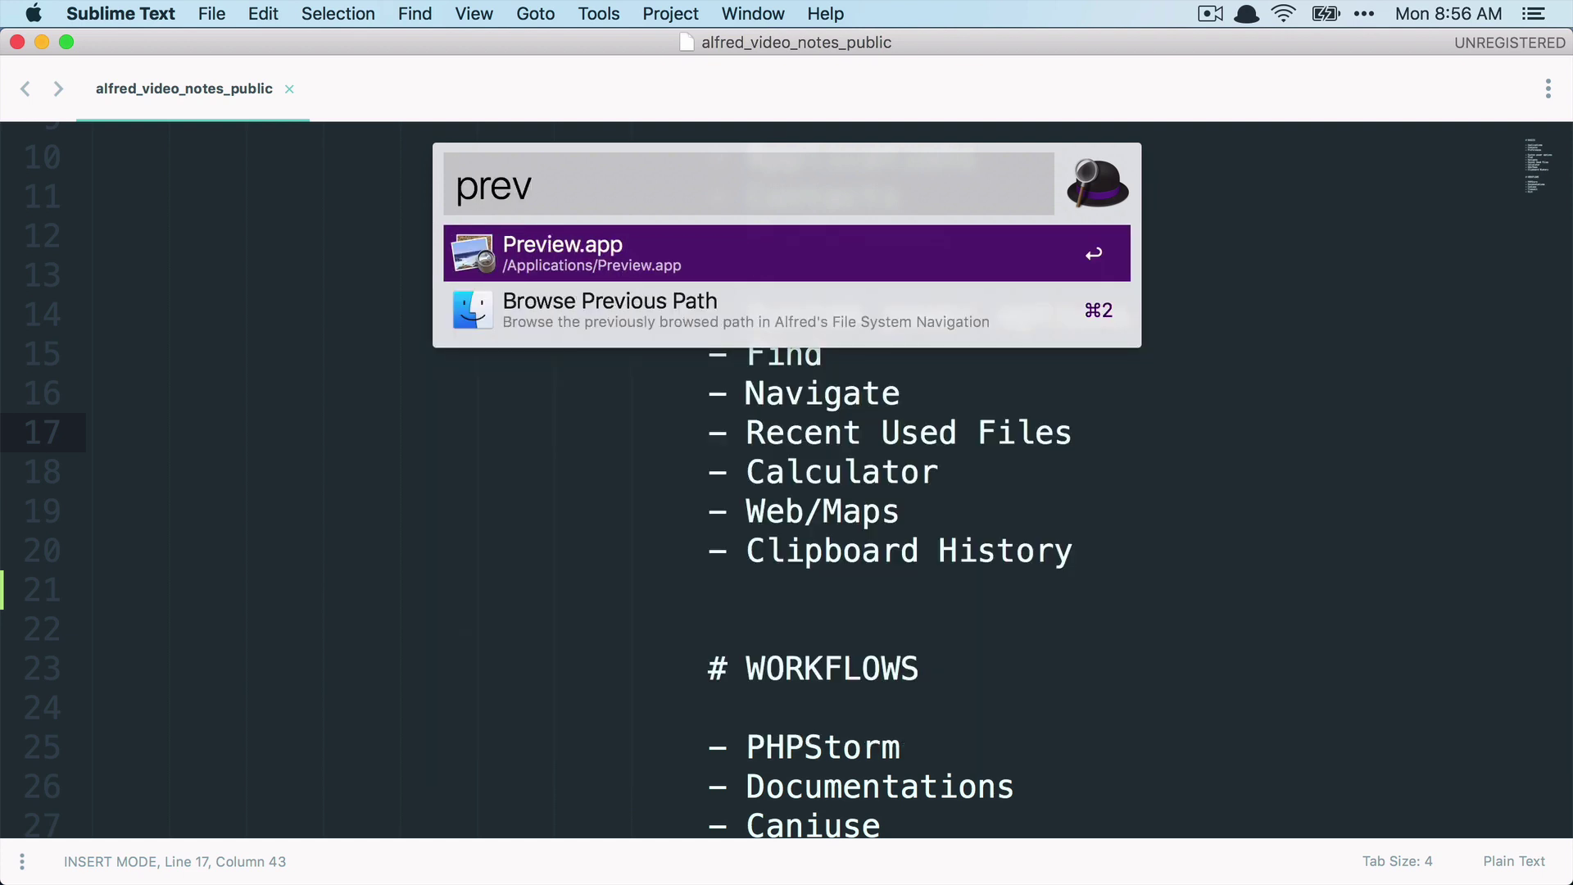
pyautogui.press('Right')
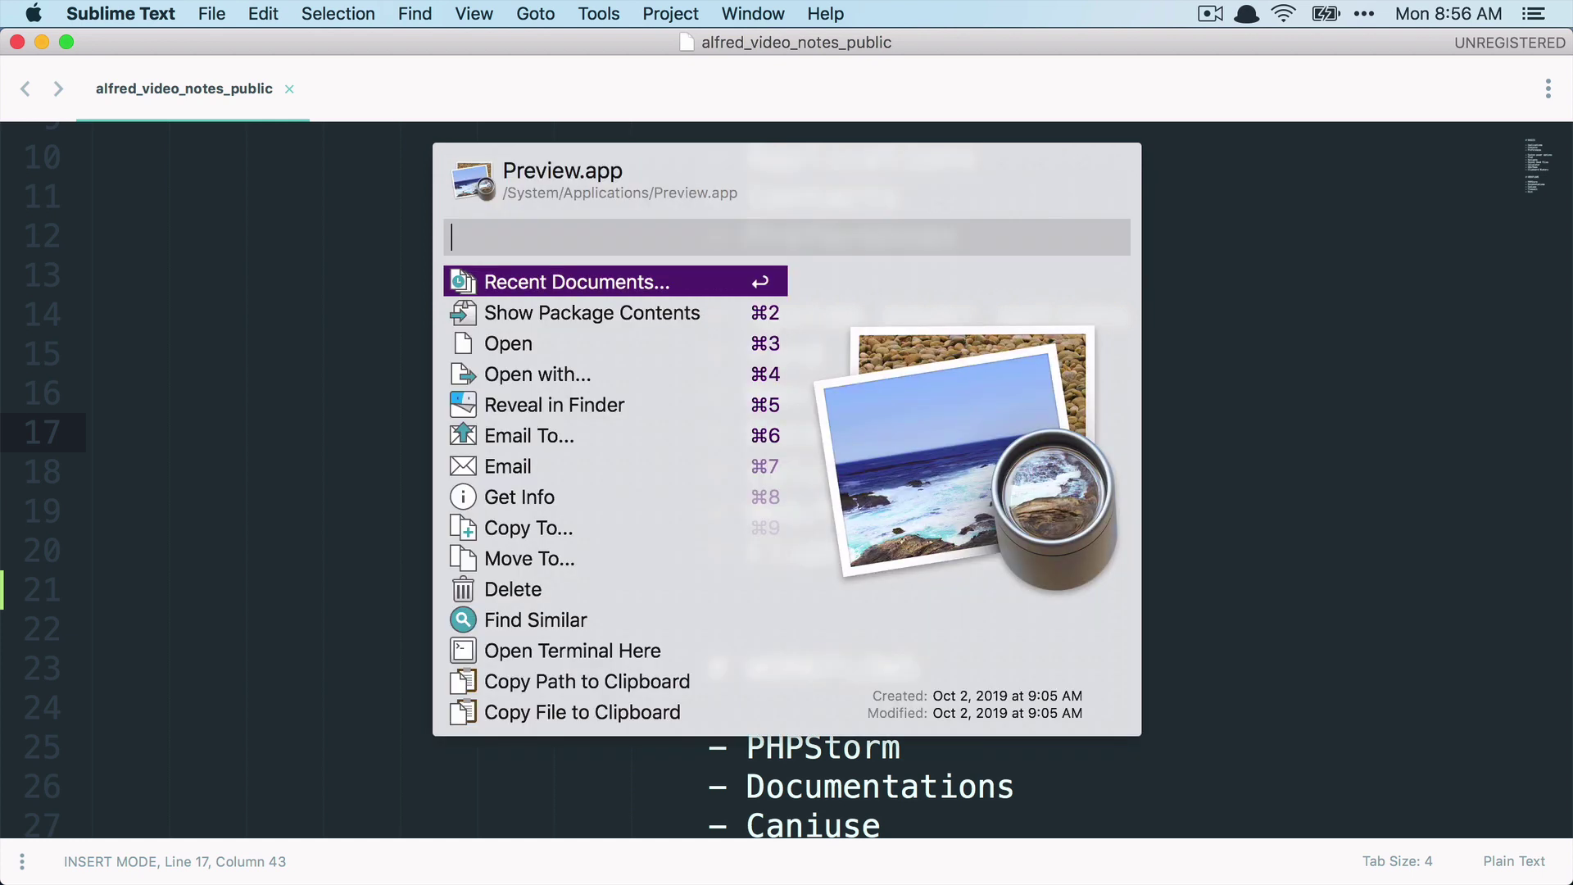
pyautogui.press('Down')
pyautogui.press('Down')
pyautogui.press('Down')
pyautogui.press('Down')
pyautogui.press('Down')
pyautogui.press('Down')
pyautogui.press('Down')
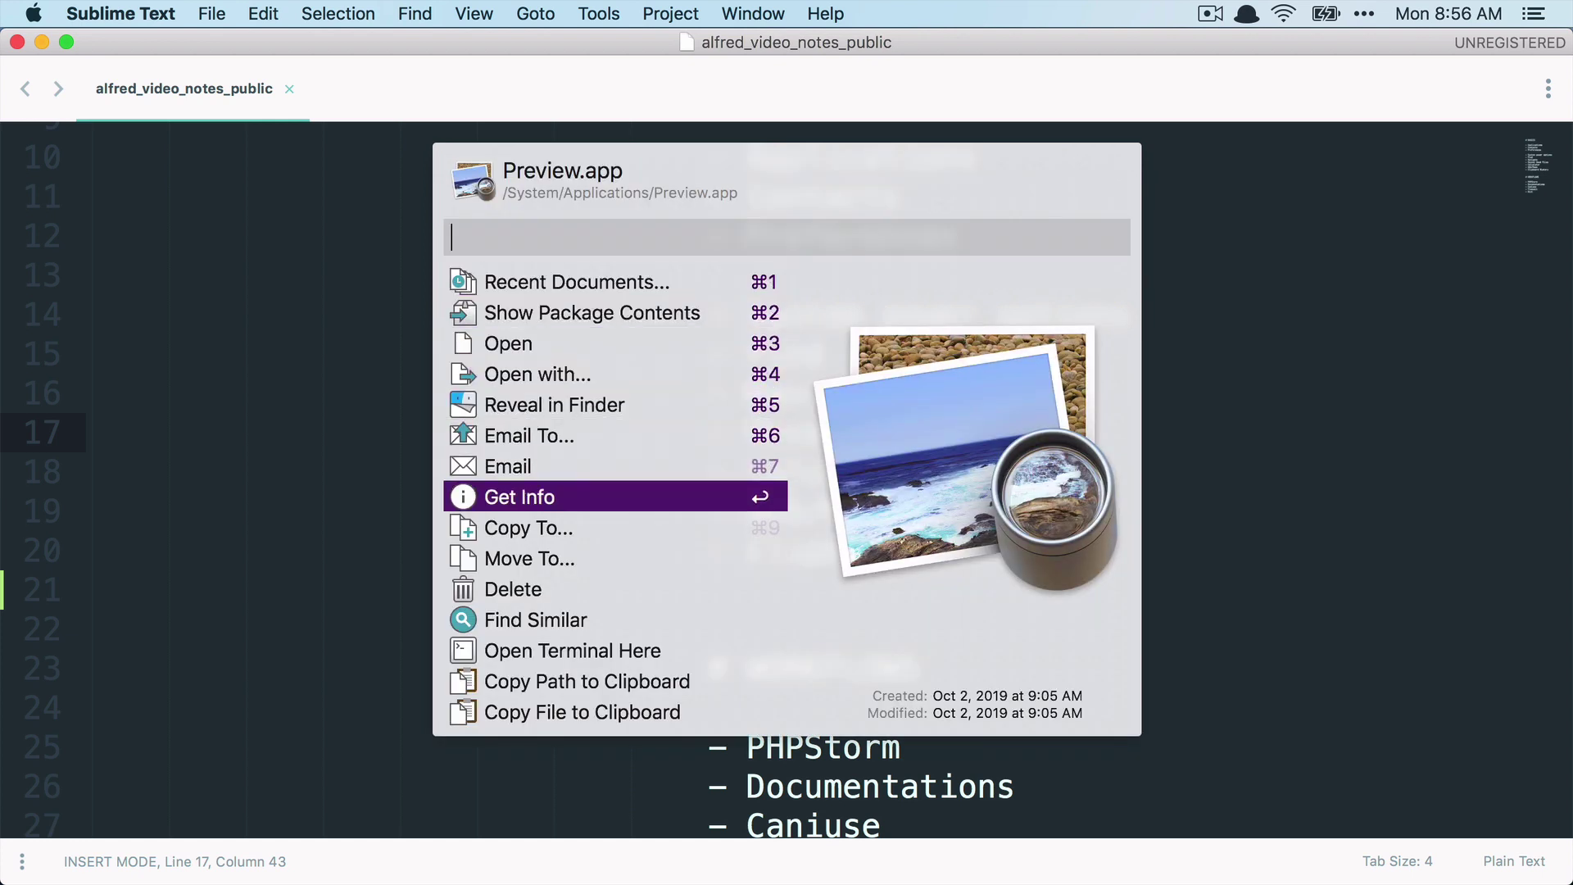
pyautogui.press('Up')
pyautogui.press('Up')
pyautogui.press('Up')
pyautogui.press('Up')
pyautogui.press('Up')
pyautogui.press('Up')
pyautogui.press('Up')
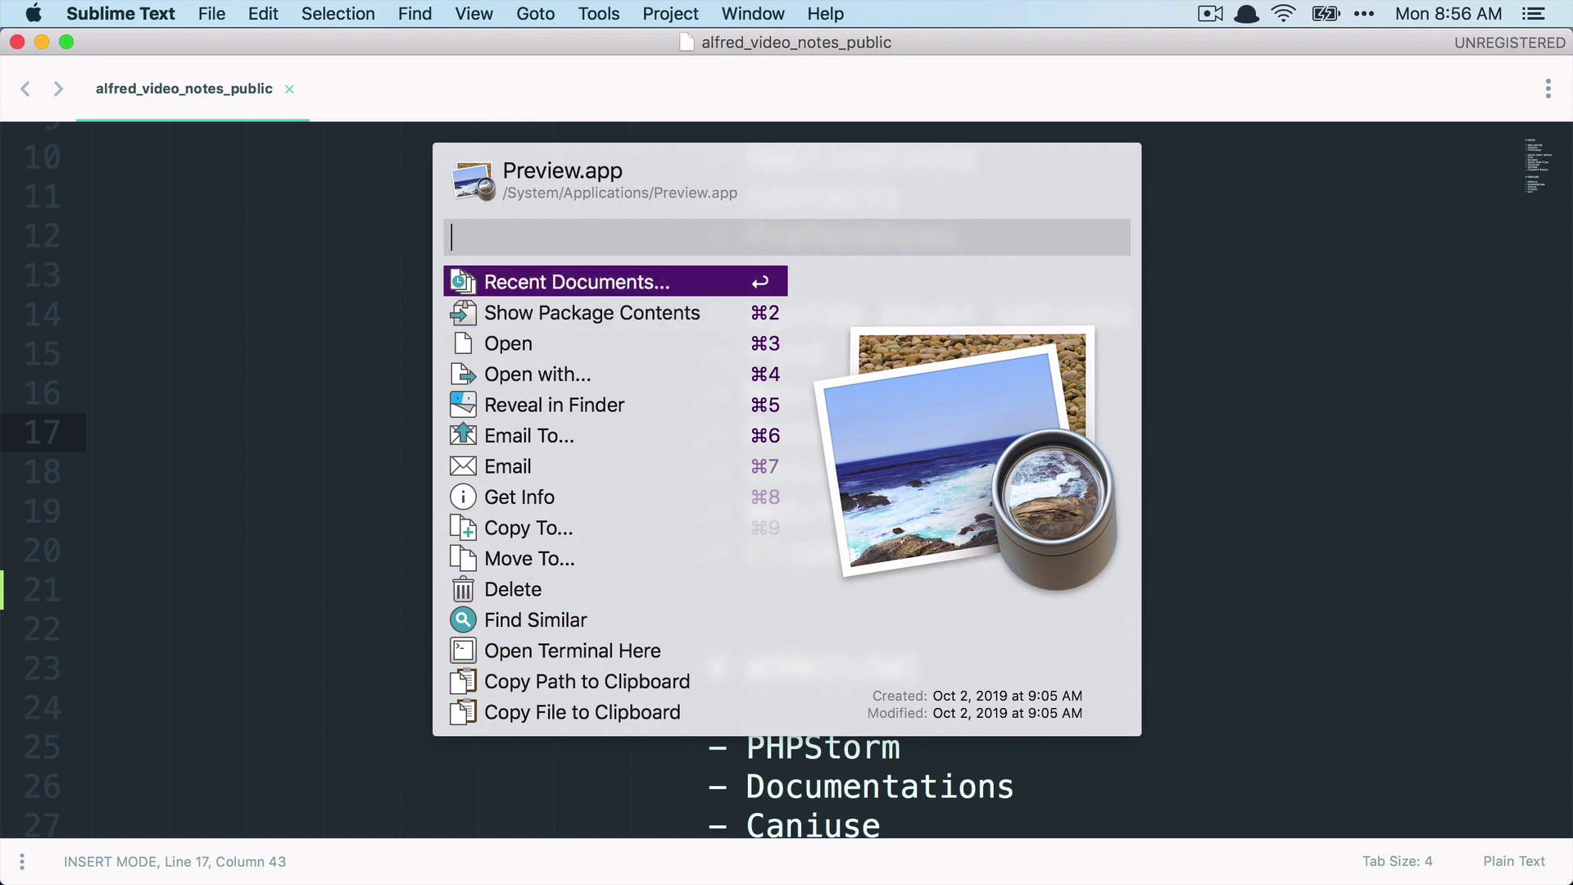
pyautogui.press('Down')
pyautogui.press('Down')
pyautogui.press('Down')
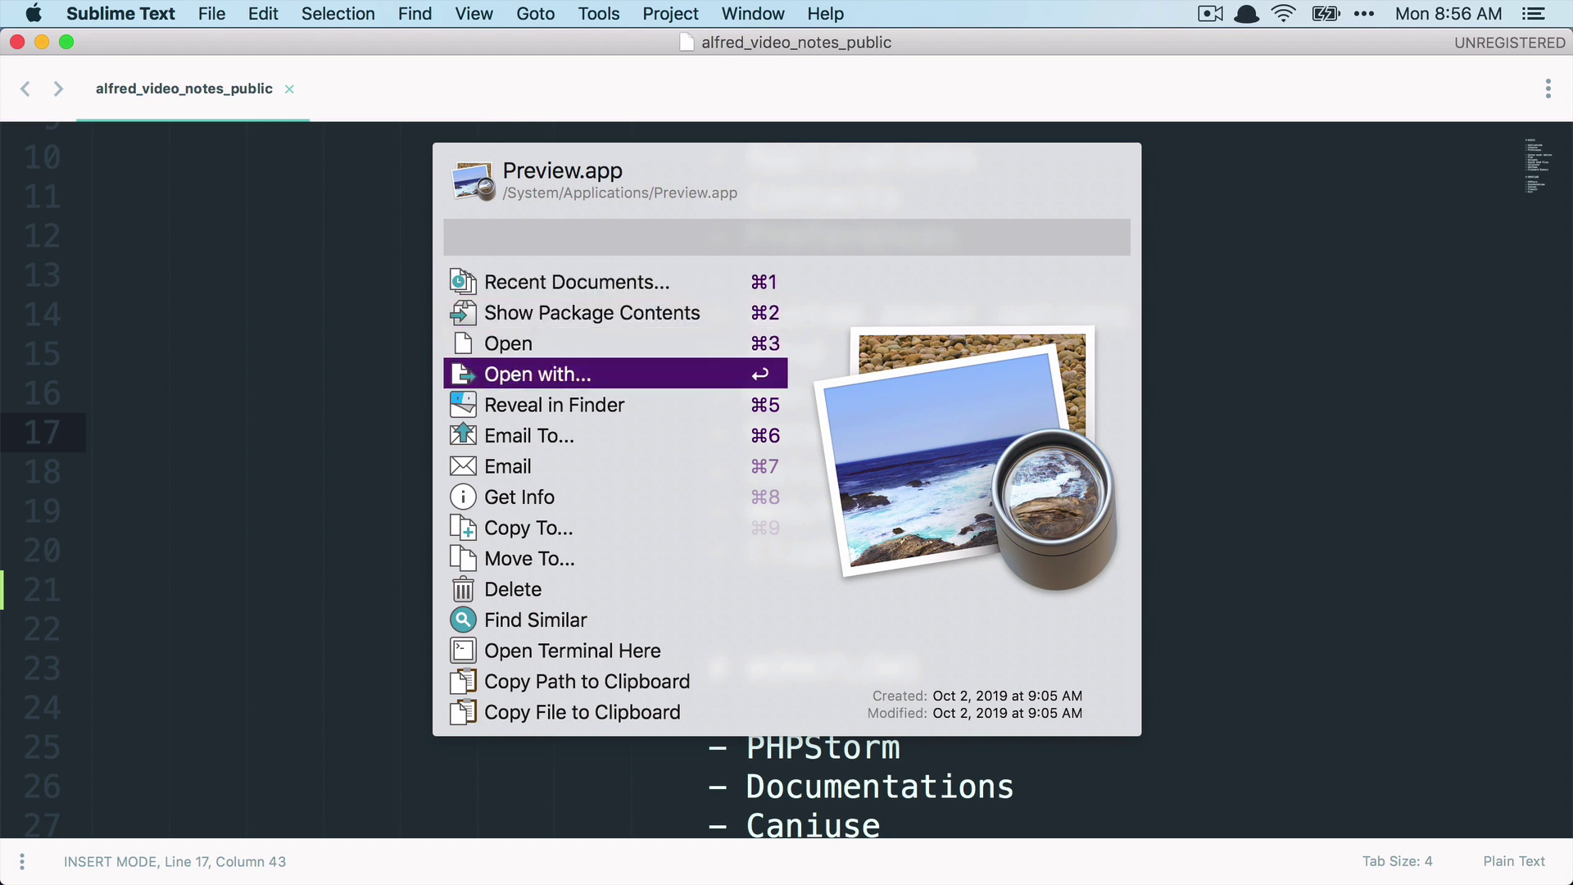
pyautogui.press('Up')
pyautogui.press('Up')
pyautogui.press('Up')
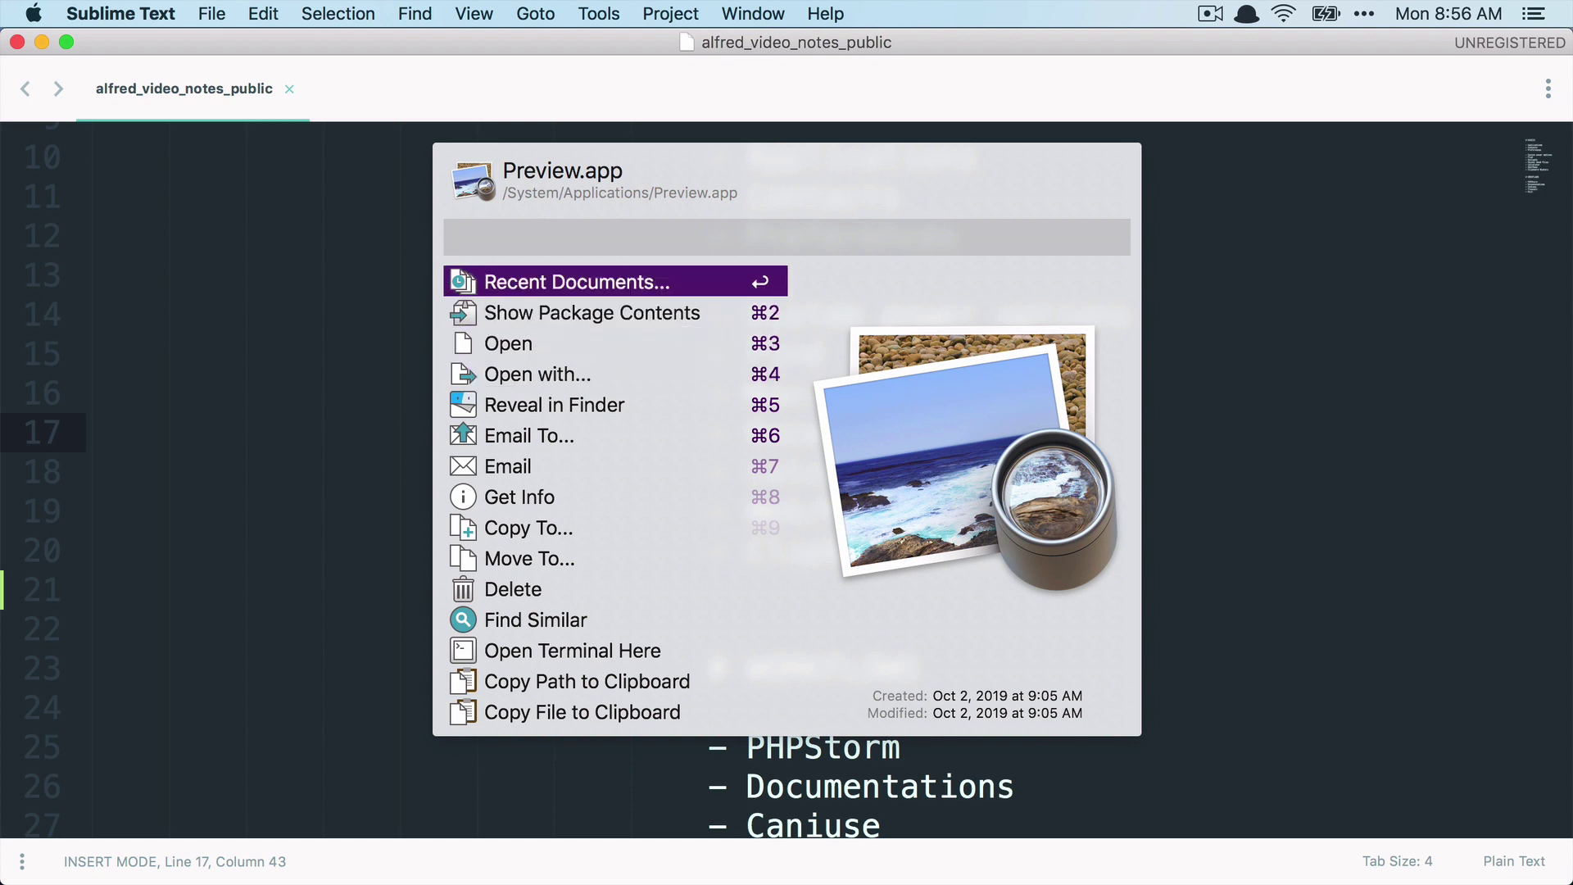
pyautogui.press('Return')
pyautogui.press('Down')
pyautogui.press('Down')
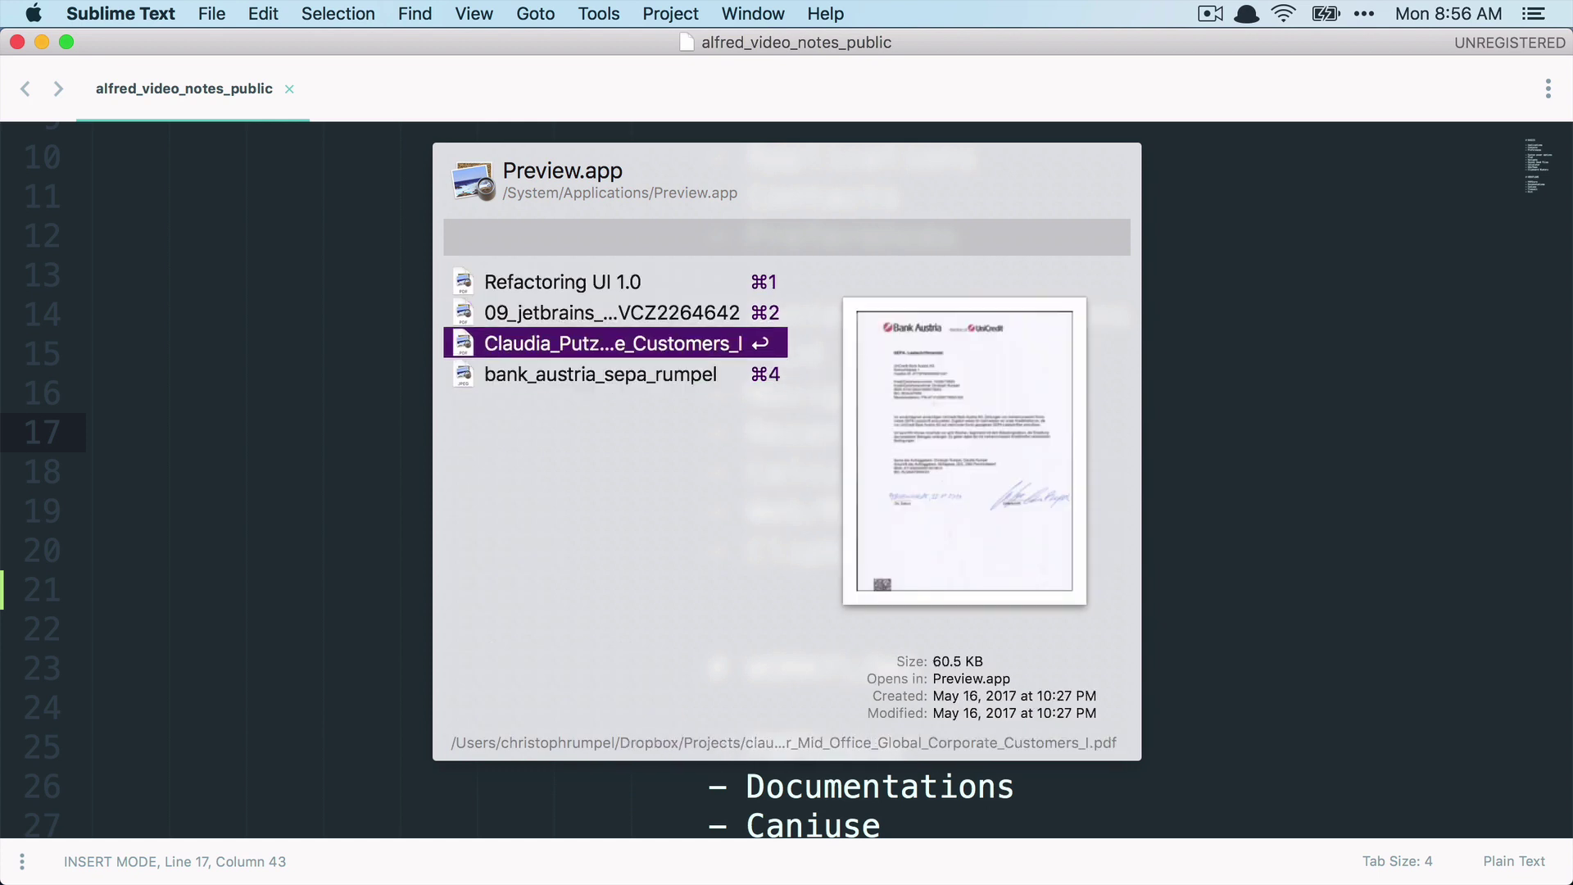
pyautogui.press('Up')
pyautogui.press('Up')
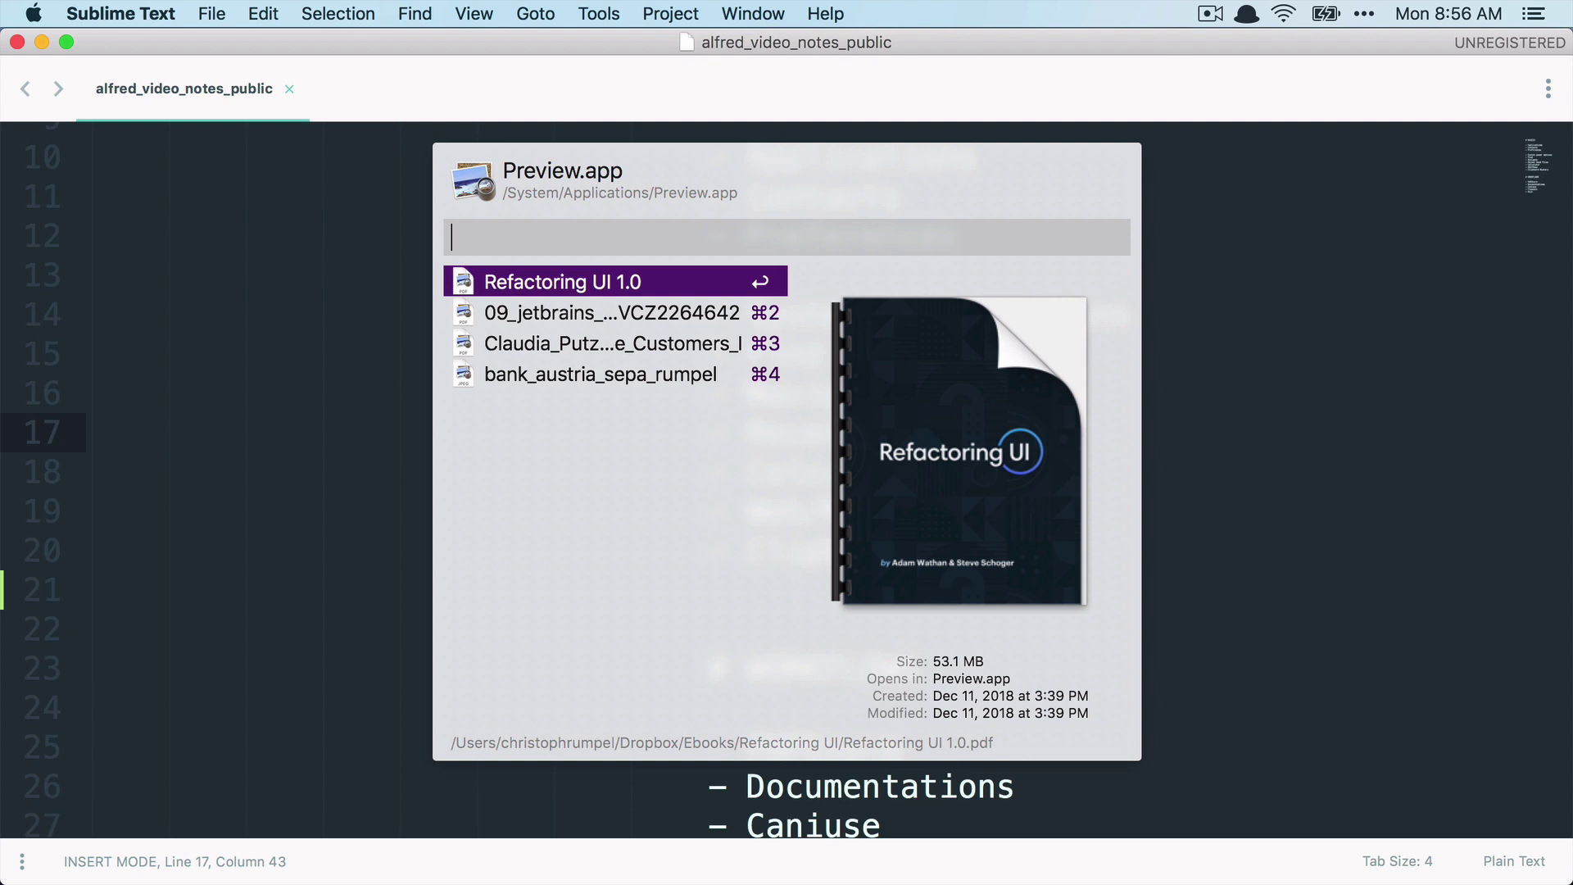
pyautogui.press('Escape')
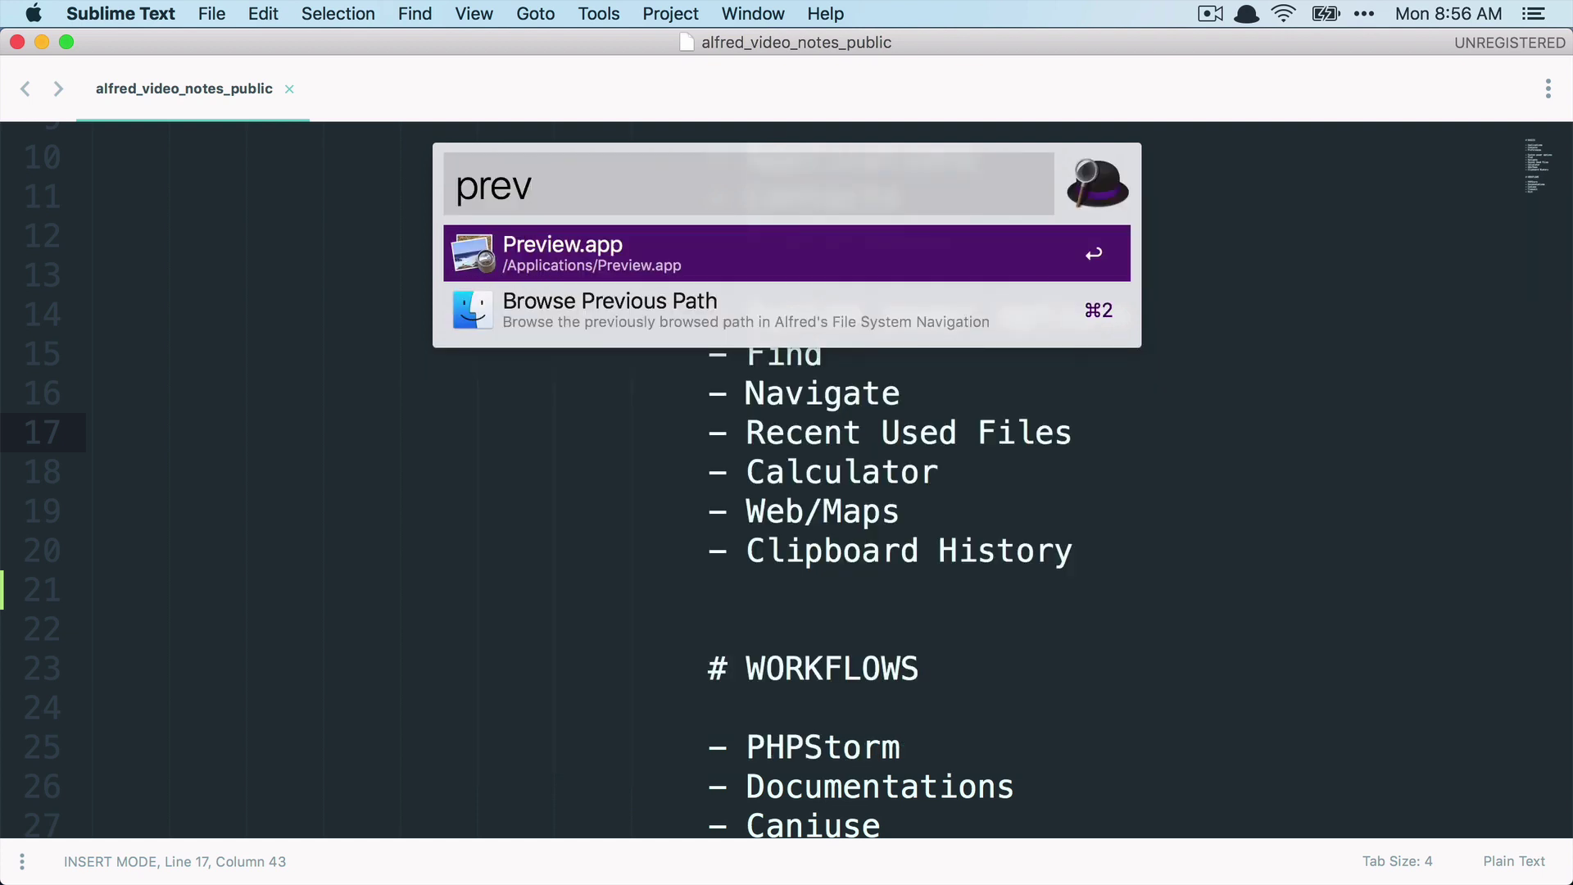
pyautogui.press('Escape')
pyautogui.press('Down')
pyautogui.hotkey('alt', 'space')
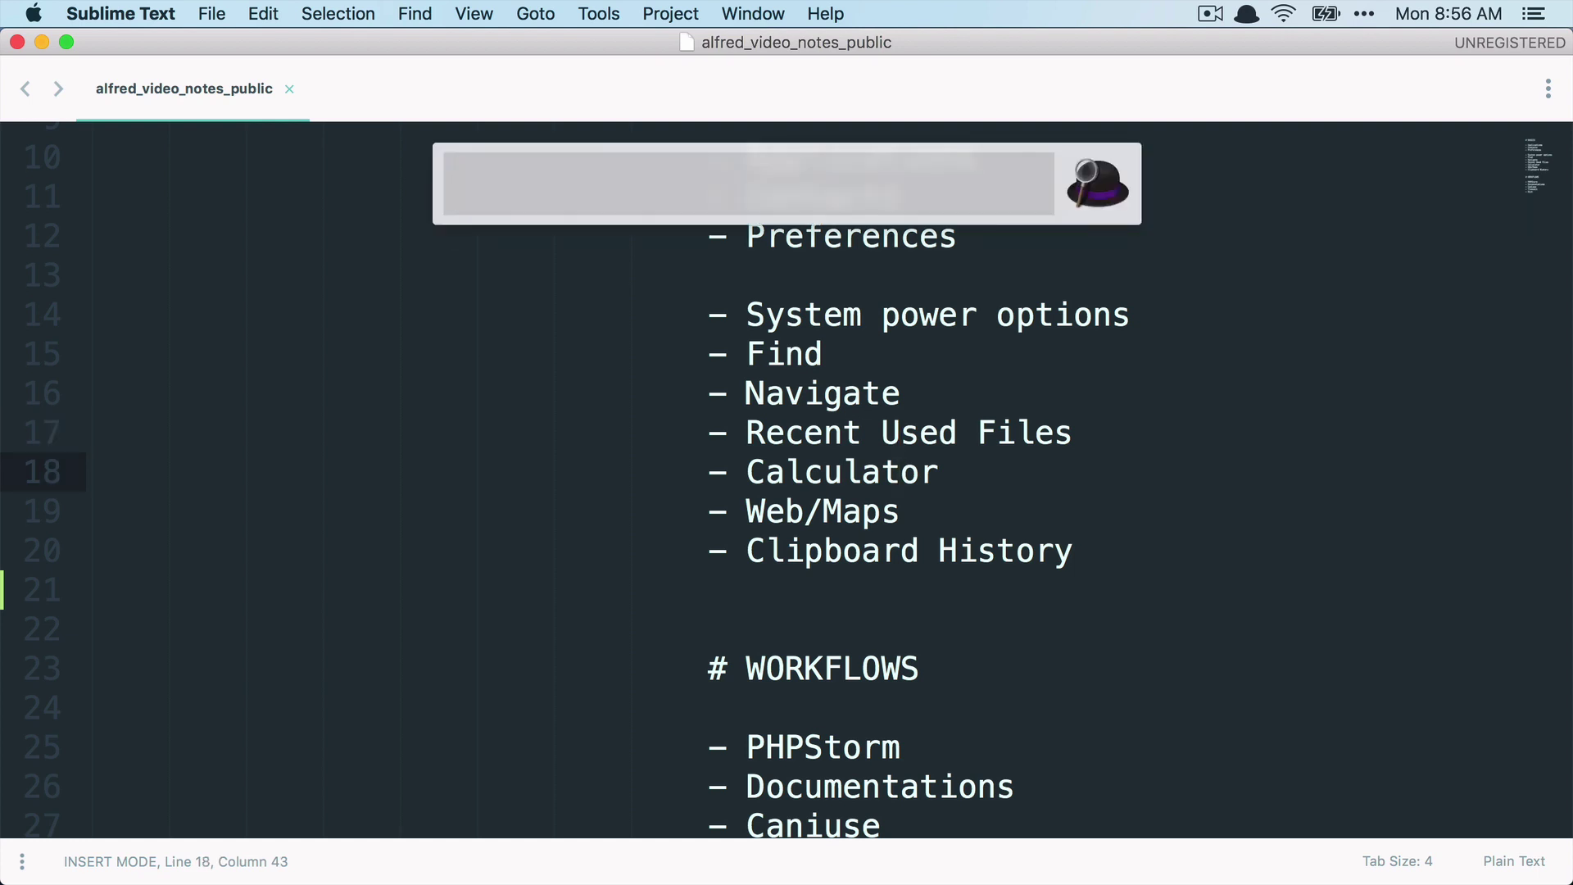
pyautogui.write('3*3')
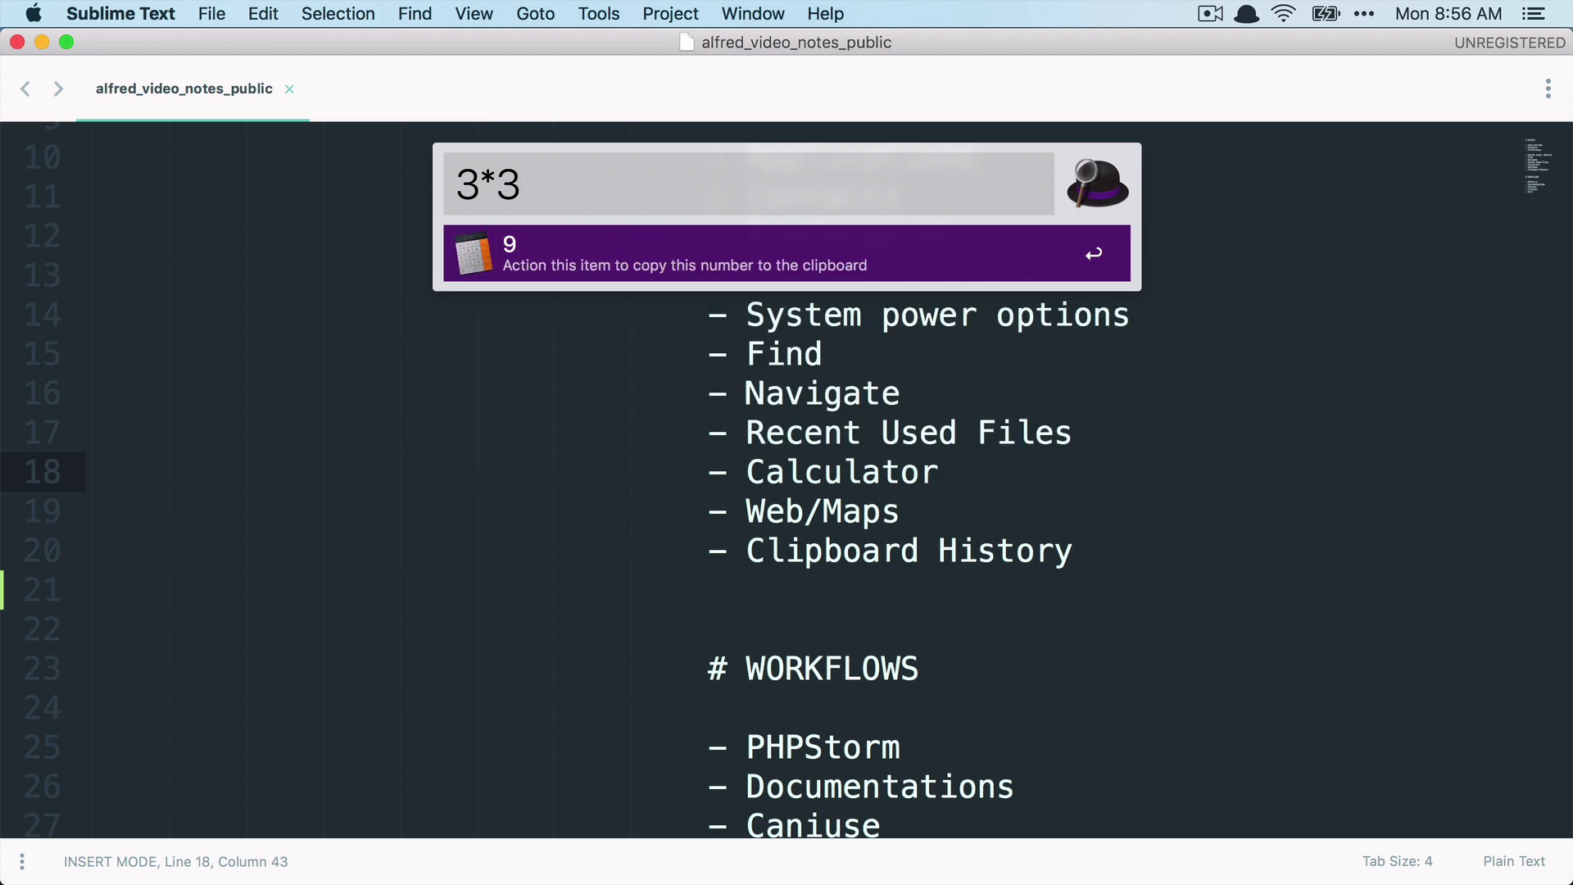
pyautogui.press('Return')
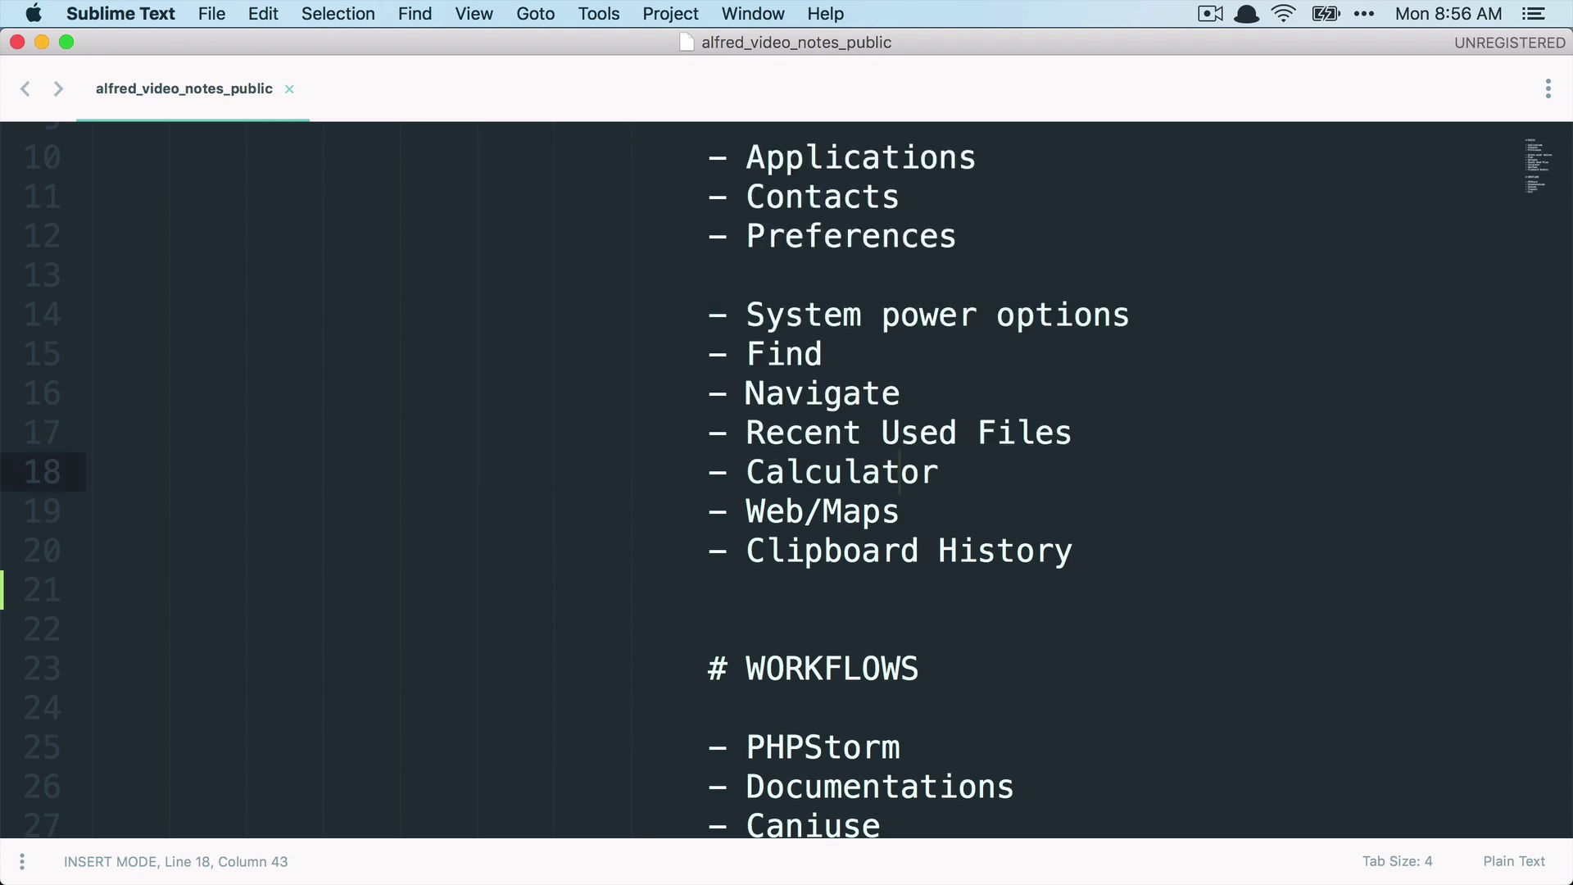
pyautogui.hotkey('alt', 'space')
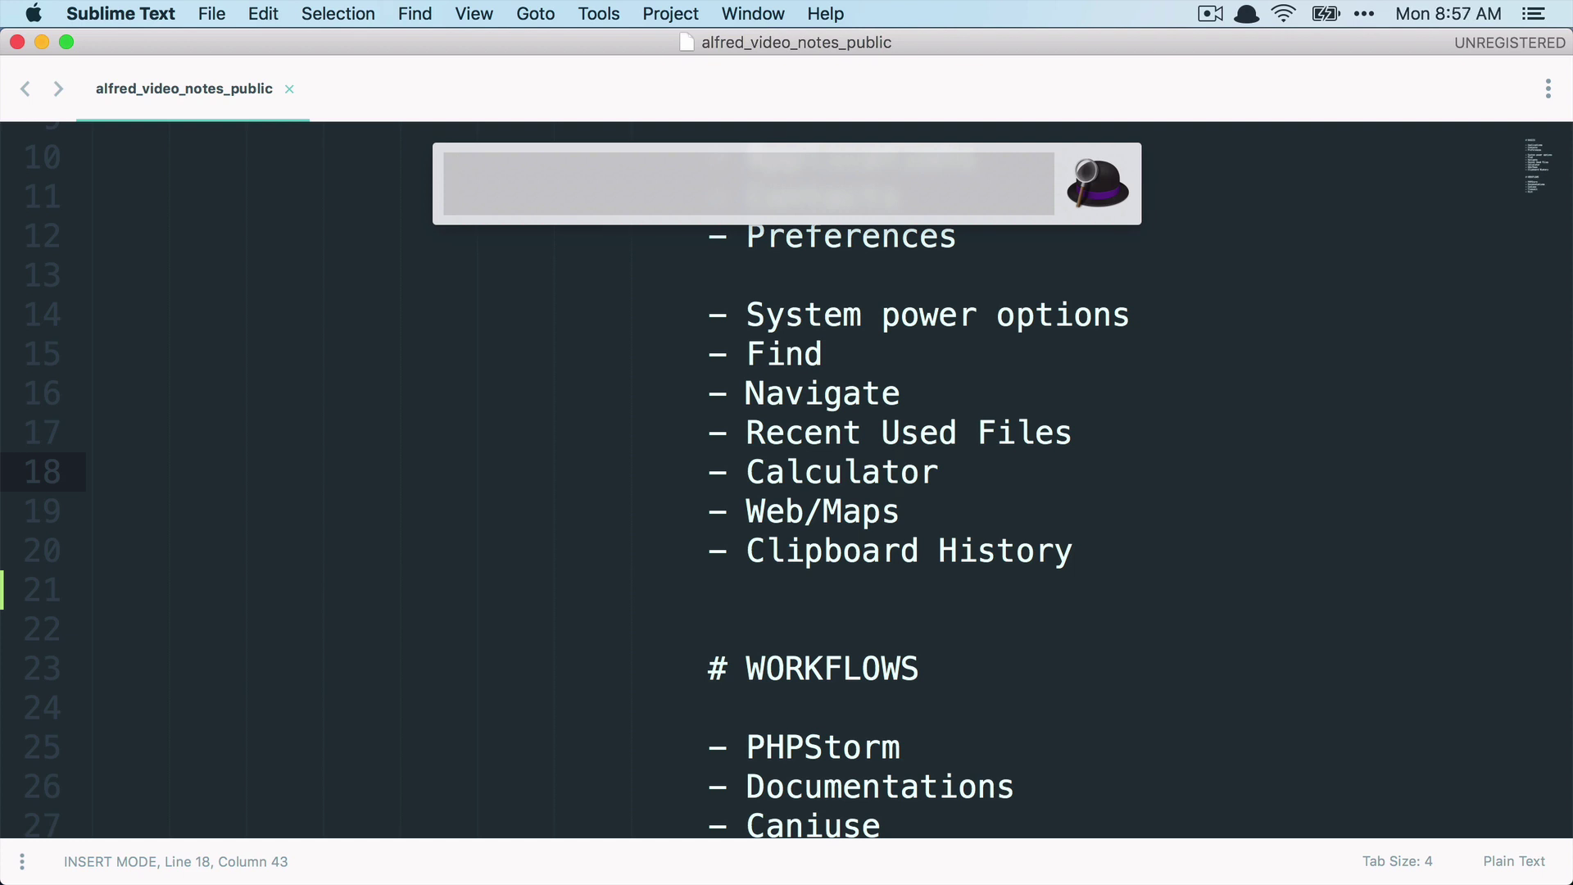
pyautogui.write('9')
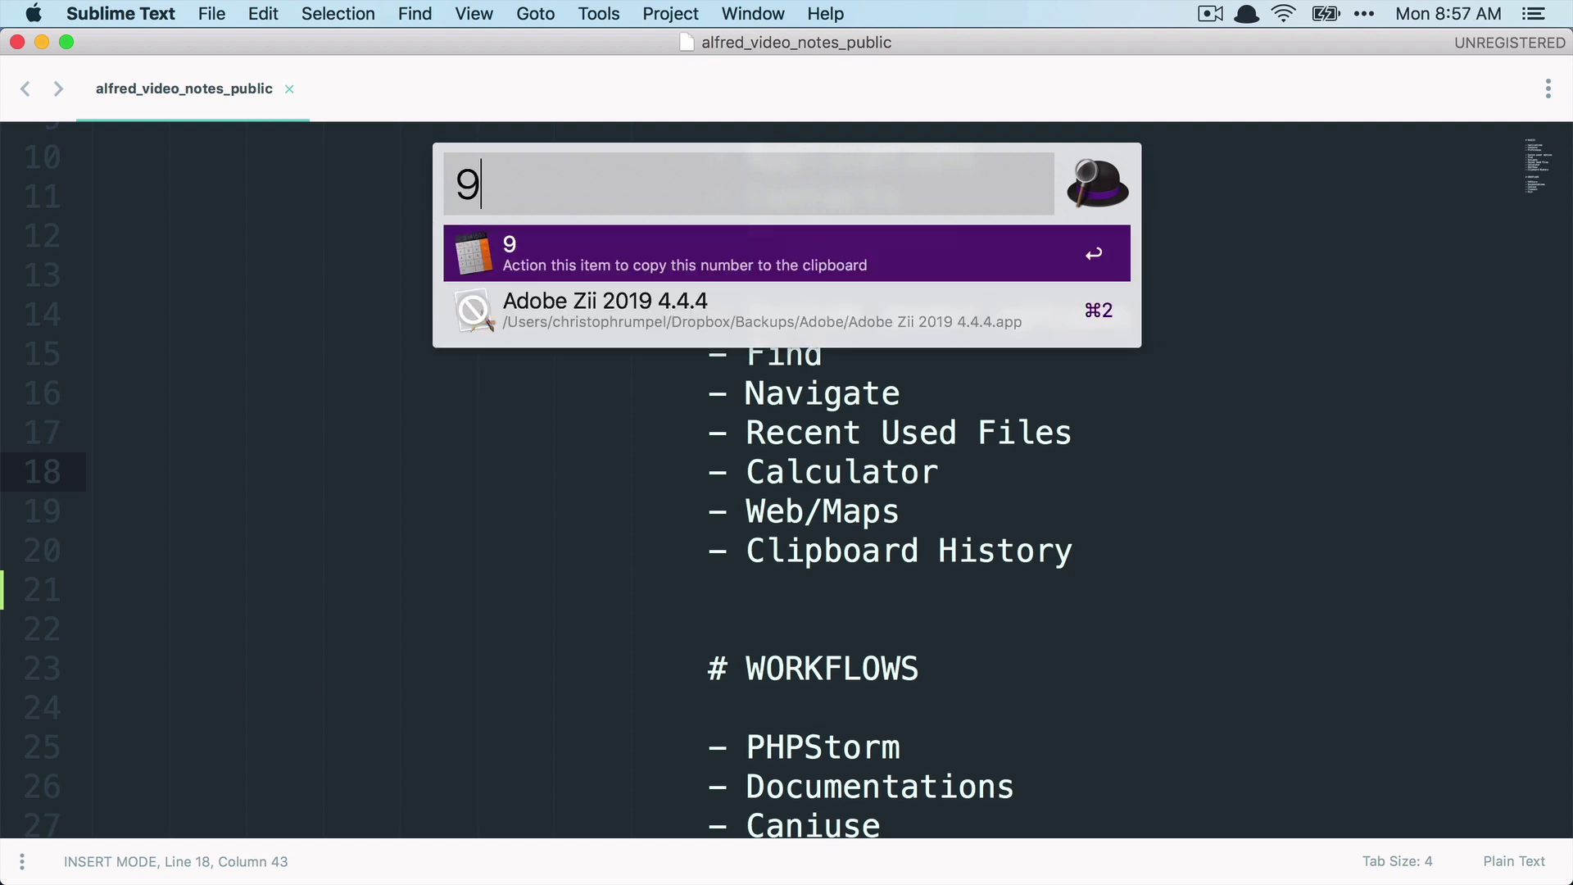
pyautogui.write('*234')
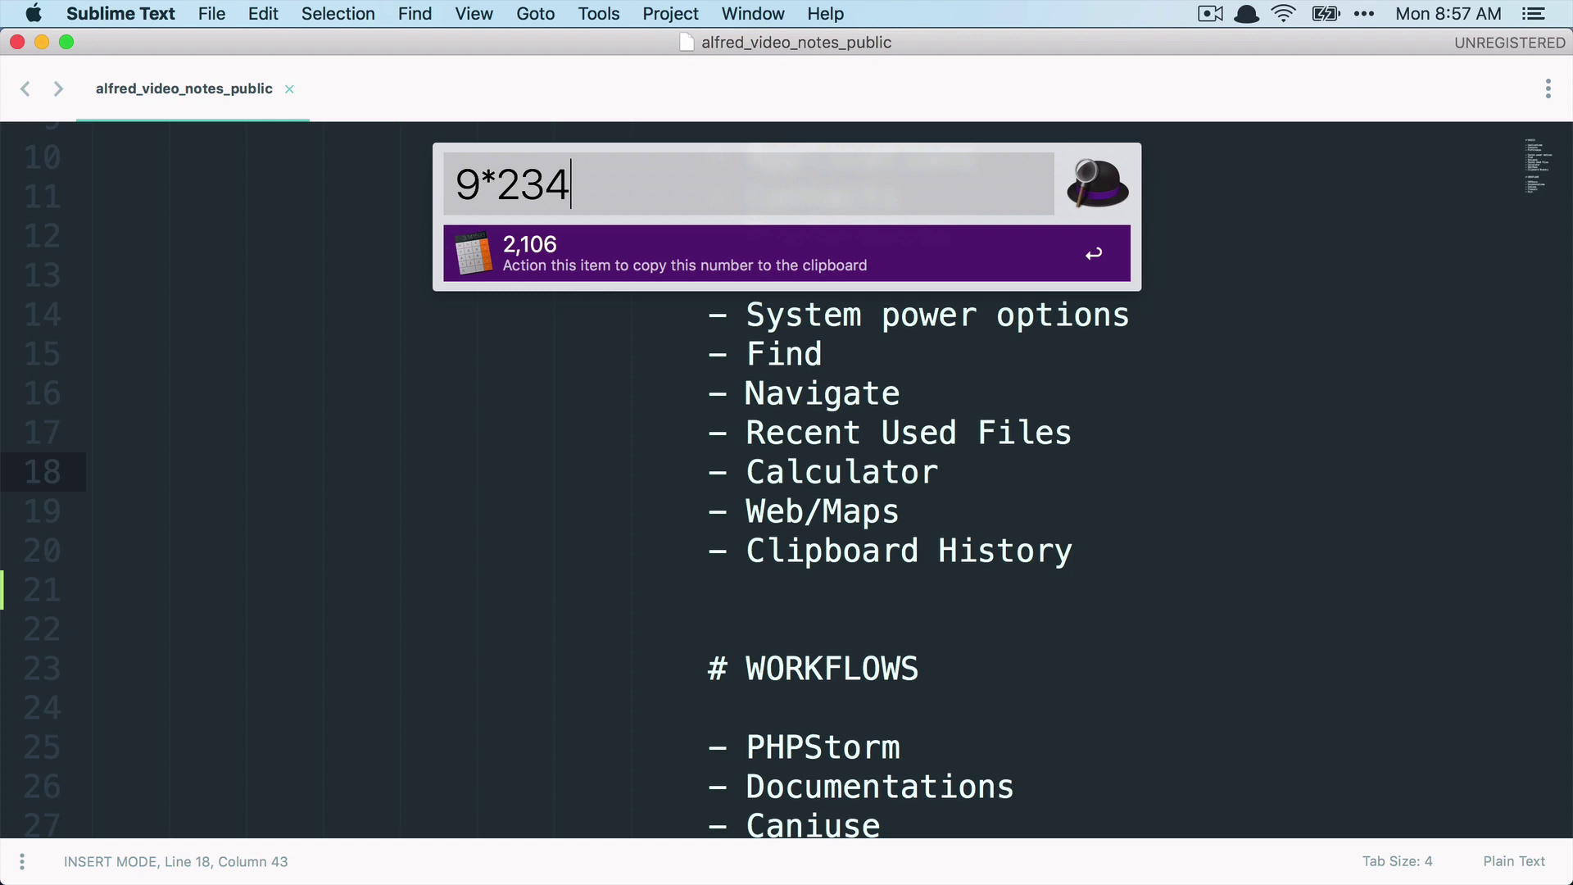
pyautogui.press('Return')
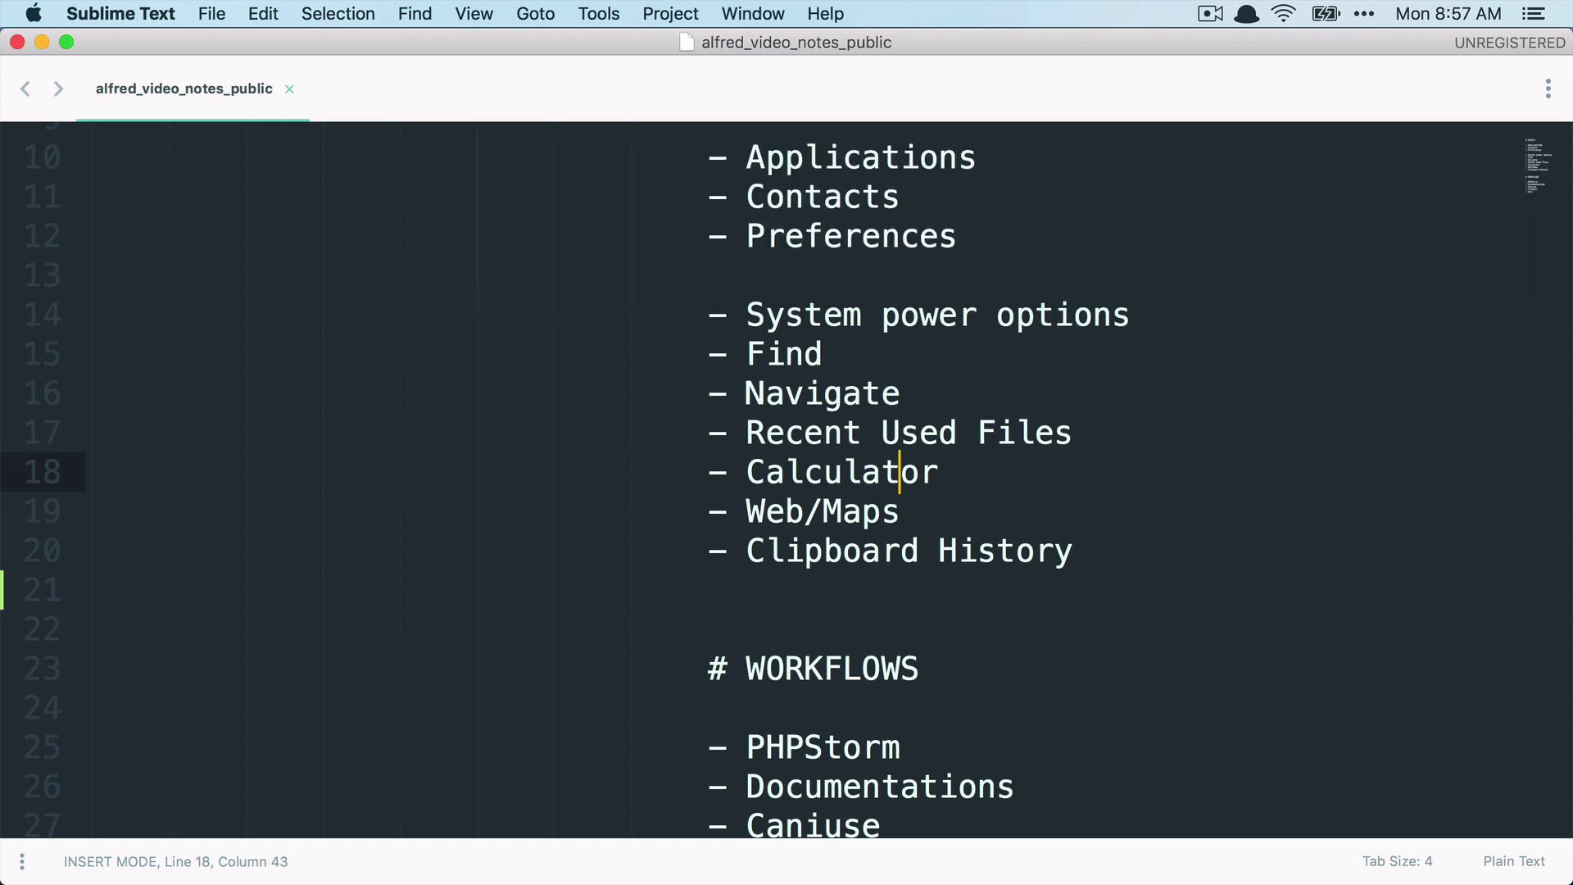
pyautogui.press('Down')
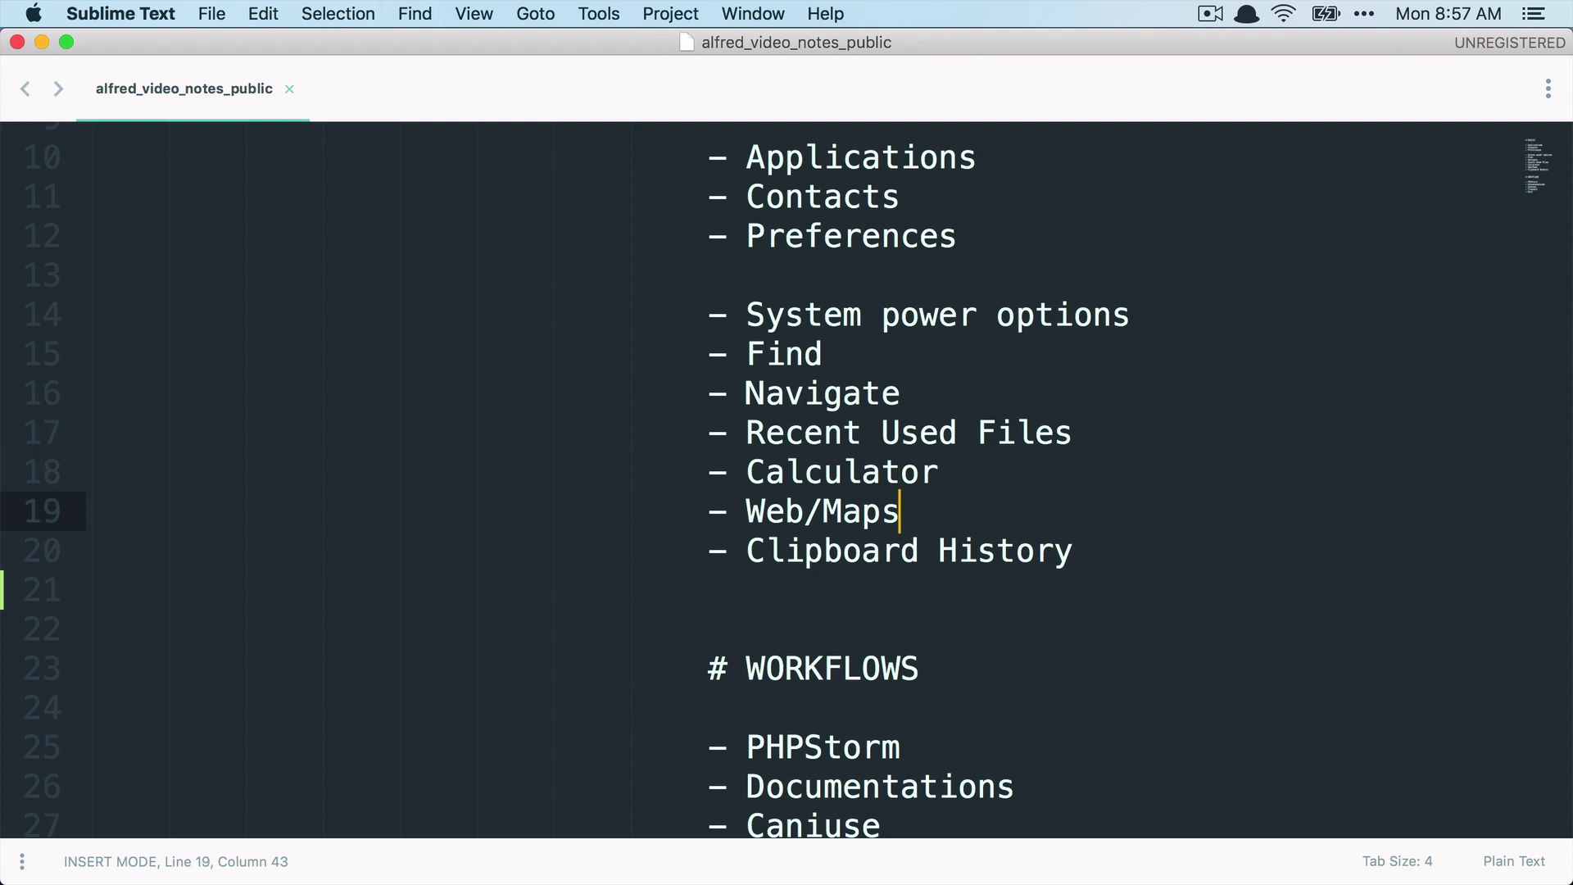
# Step: Search Alfred for 'perchtoldsdorf' among contacts, then clear the query
pyautogui.hotkey('alt', 'space')
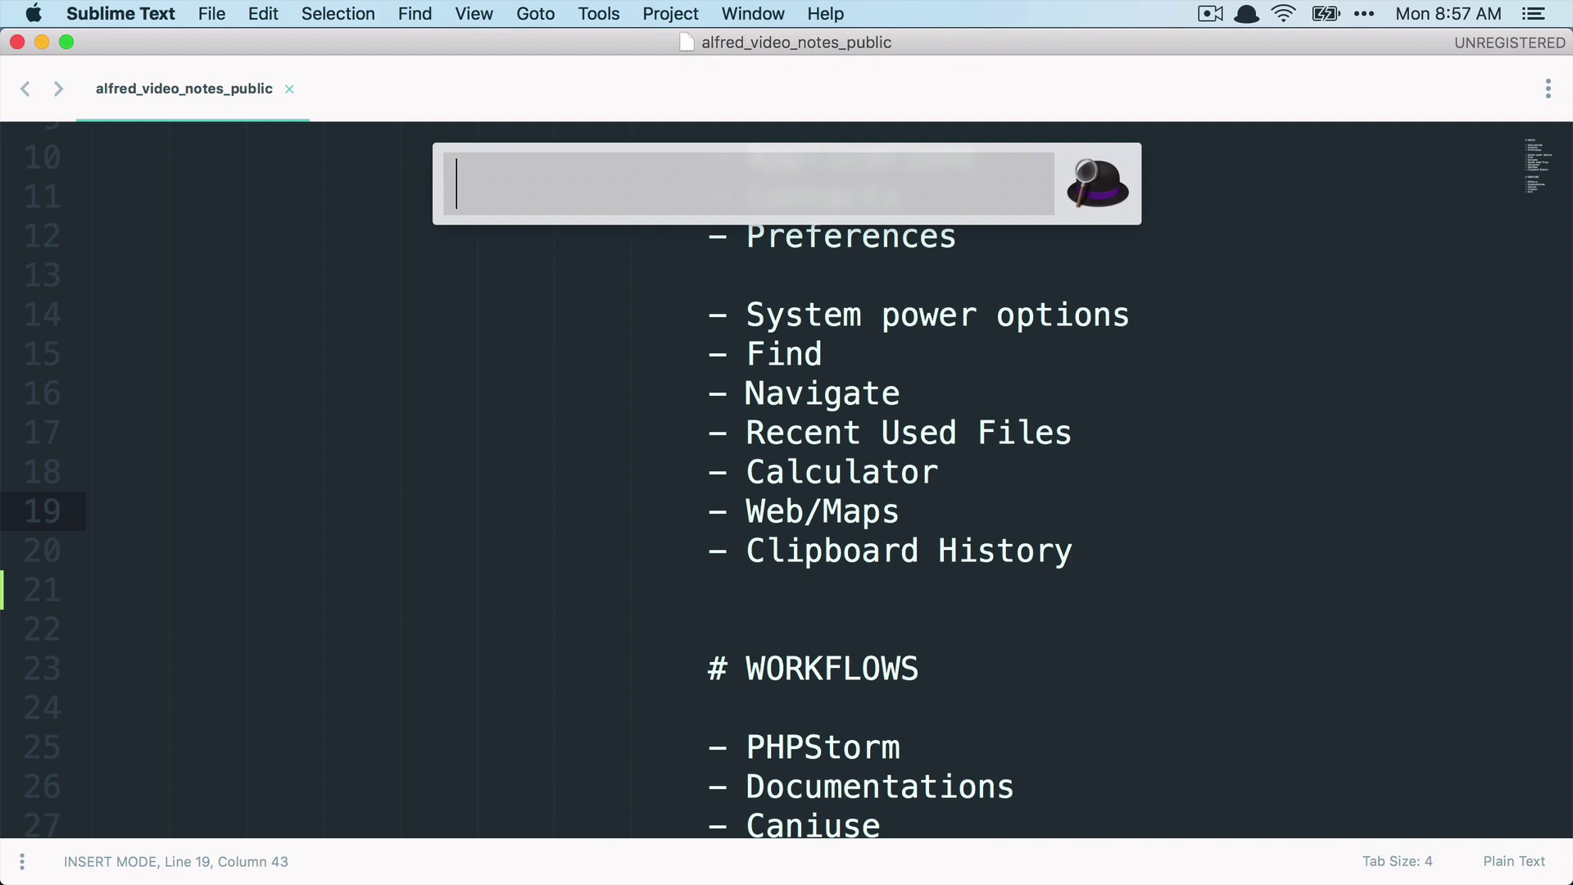
pyautogui.write('per')
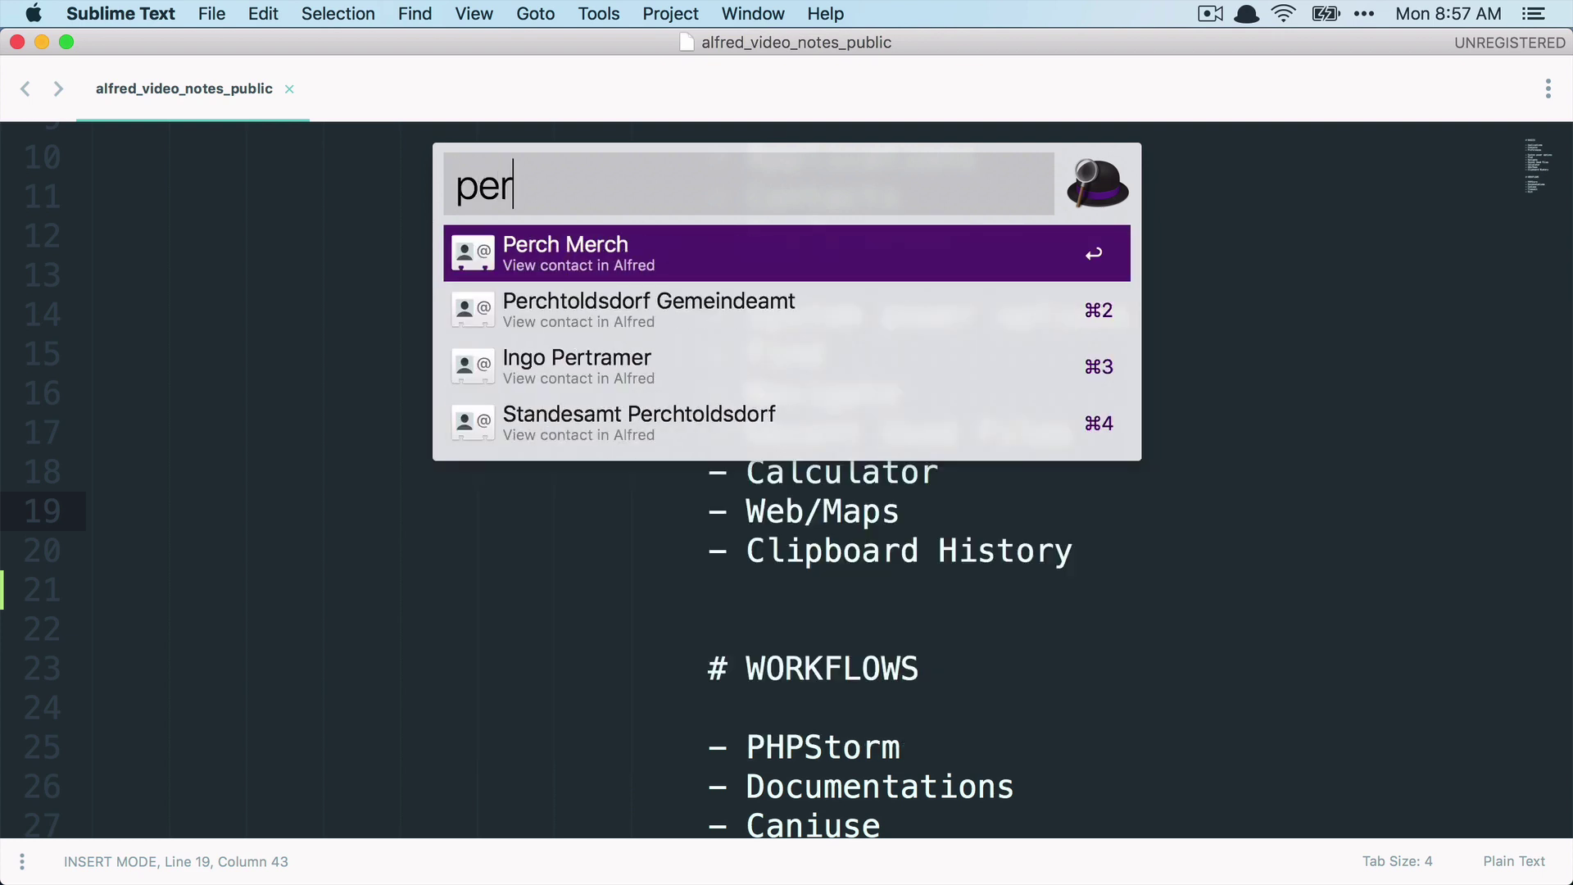
pyautogui.write('chtoldsdorf')
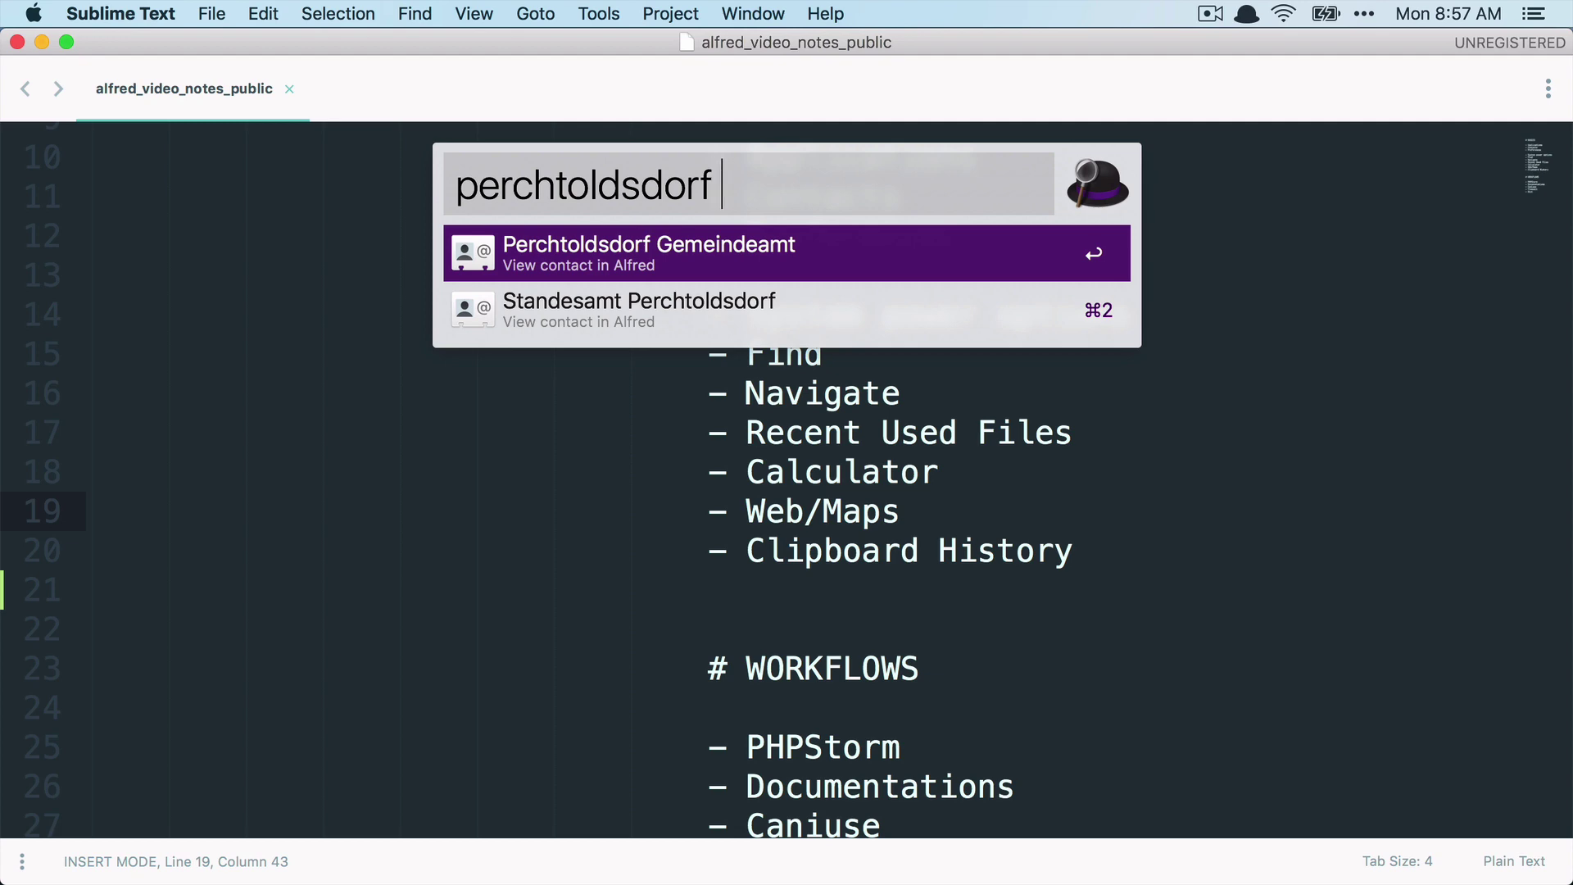
pyautogui.press('BackSpace')
pyautogui.press('BackSpace')
pyautogui.press('BackSpace')
pyautogui.press('BackSpace')
pyautogui.press('BackSpace')
pyautogui.press('BackSpace')
pyautogui.press('BackSpace')
pyautogui.press('BackSpace')
pyautogui.press('BackSpace')
pyautogui.press('BackSpace')
pyautogui.press('BackSpace')
pyautogui.press('BackSpace')
pyautogui.press('BackSpace')
pyautogui.press('BackSpace')
pyautogui.press('BackSpace')
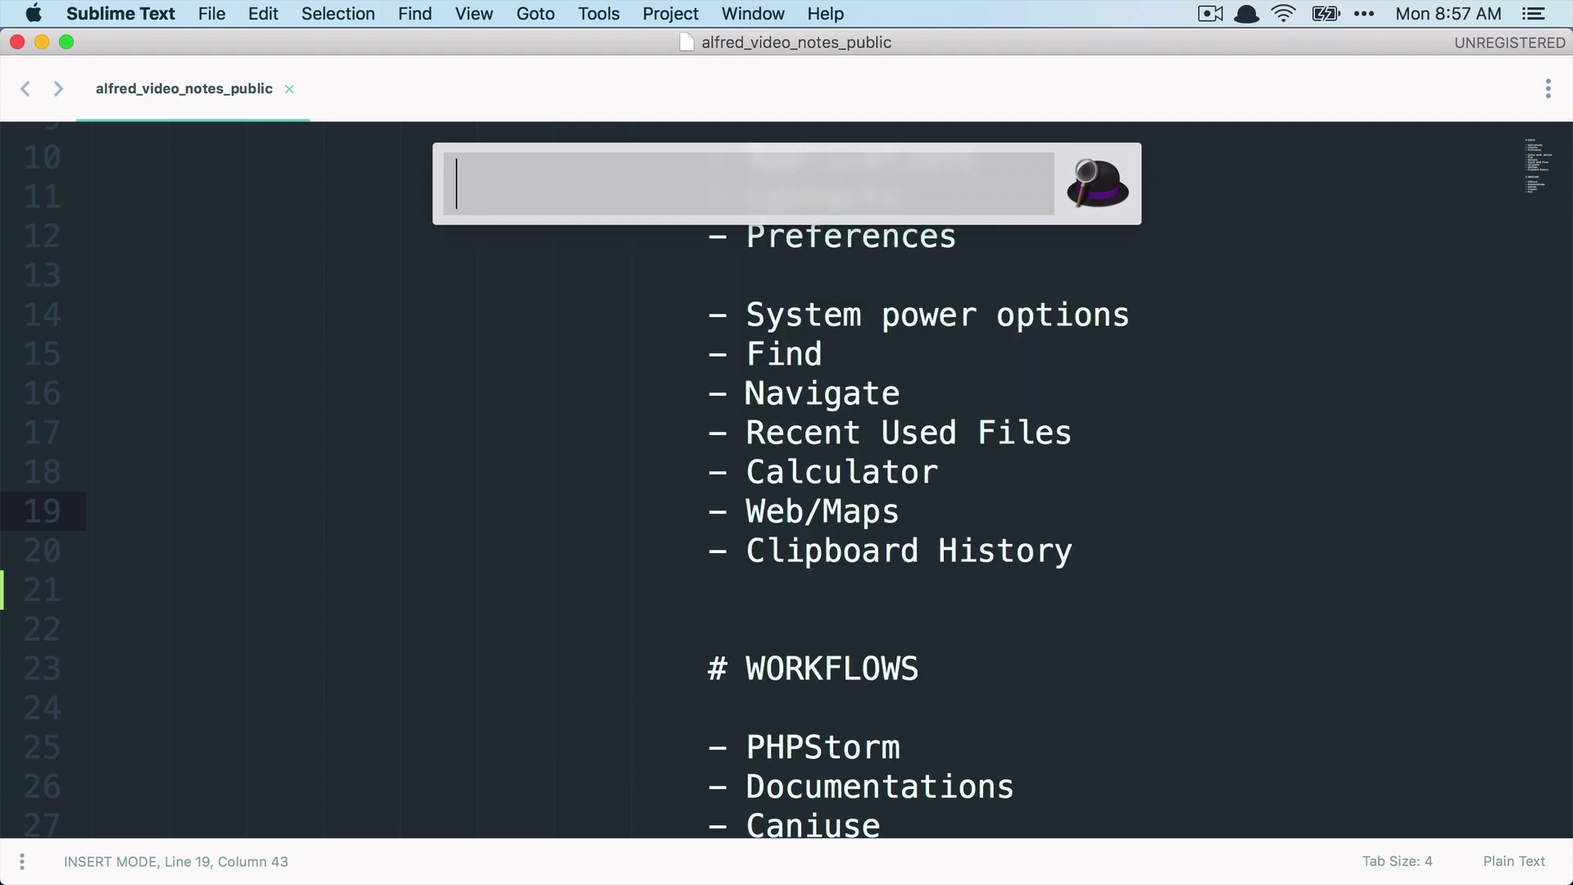
# Step: Type 'laravelcorea' and step through the Google, Amazon and Wikipedia fallback searches
pyautogui.write('larav')
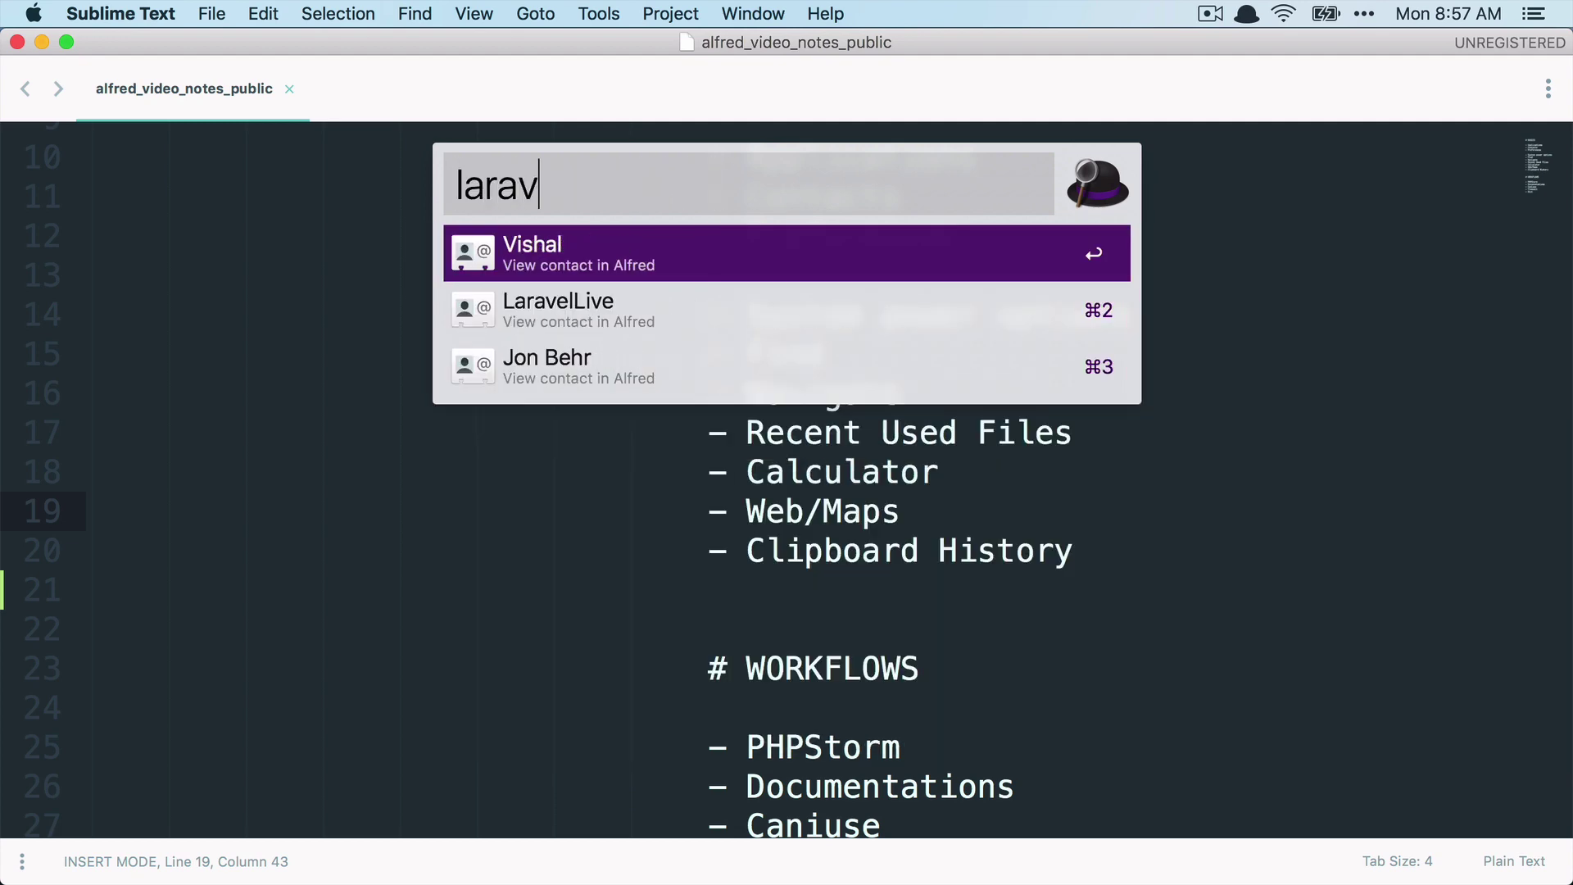
pyautogui.write('elcorea')
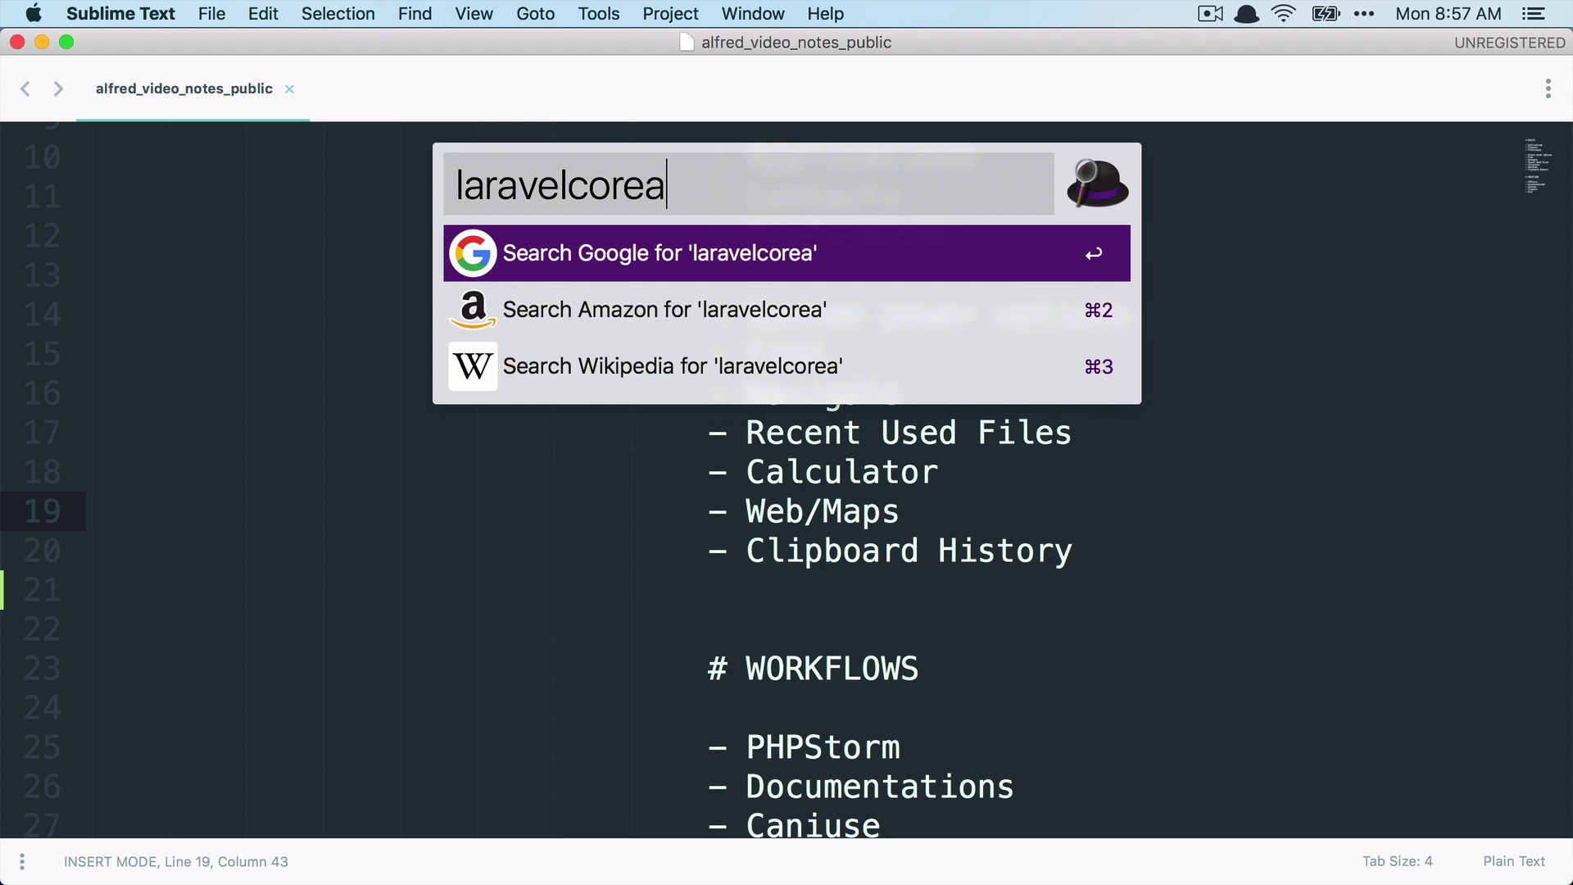
pyautogui.press('Down')
pyautogui.press('Down')
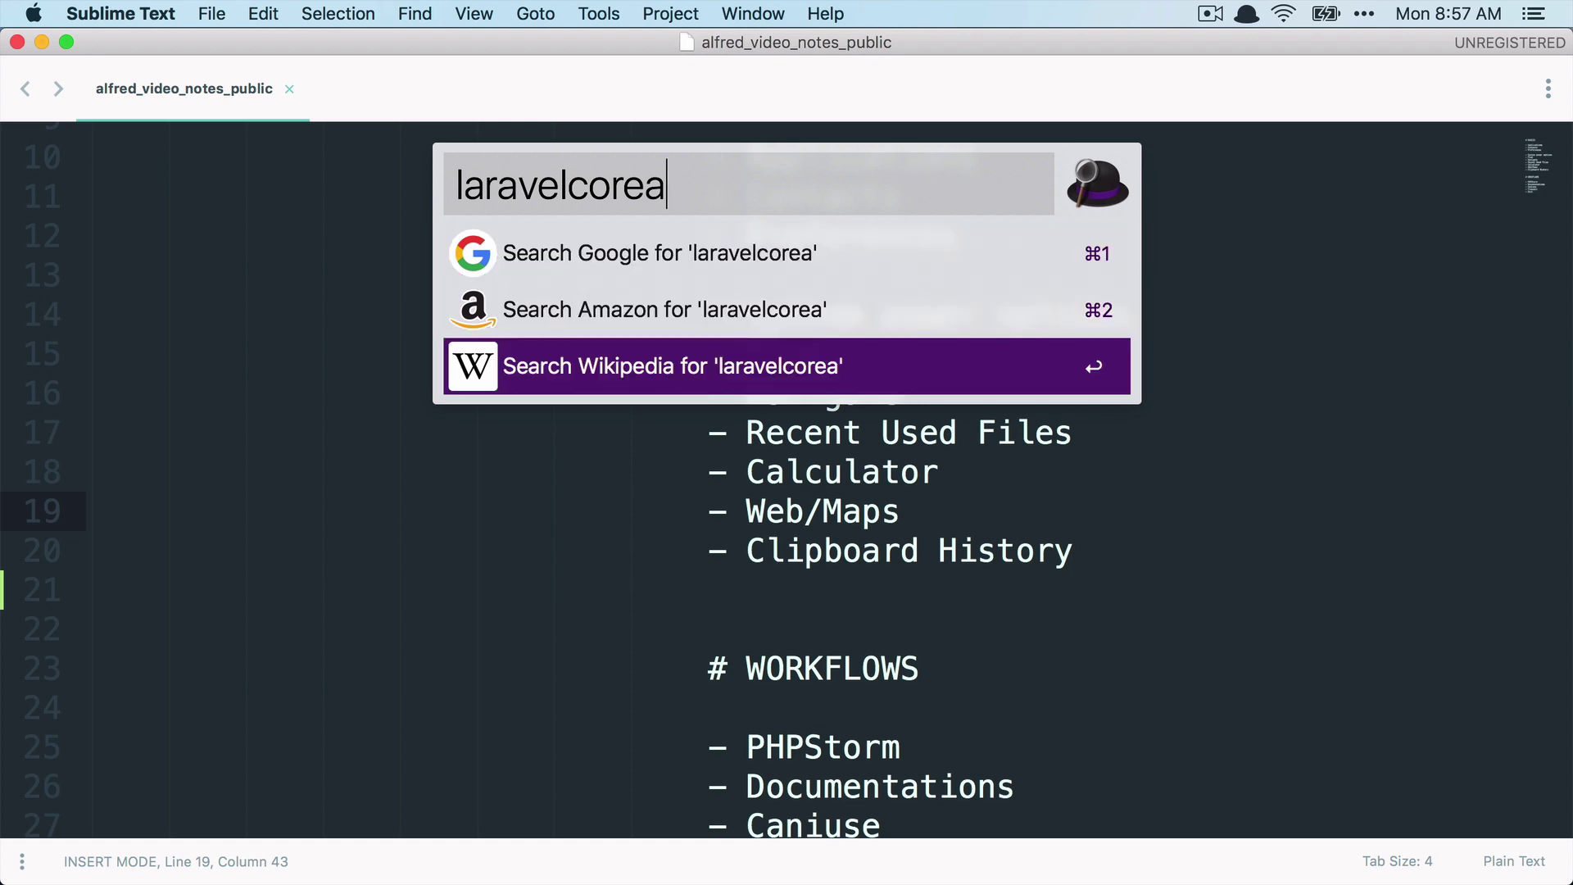
pyautogui.press('Up')
pyautogui.press('Up')
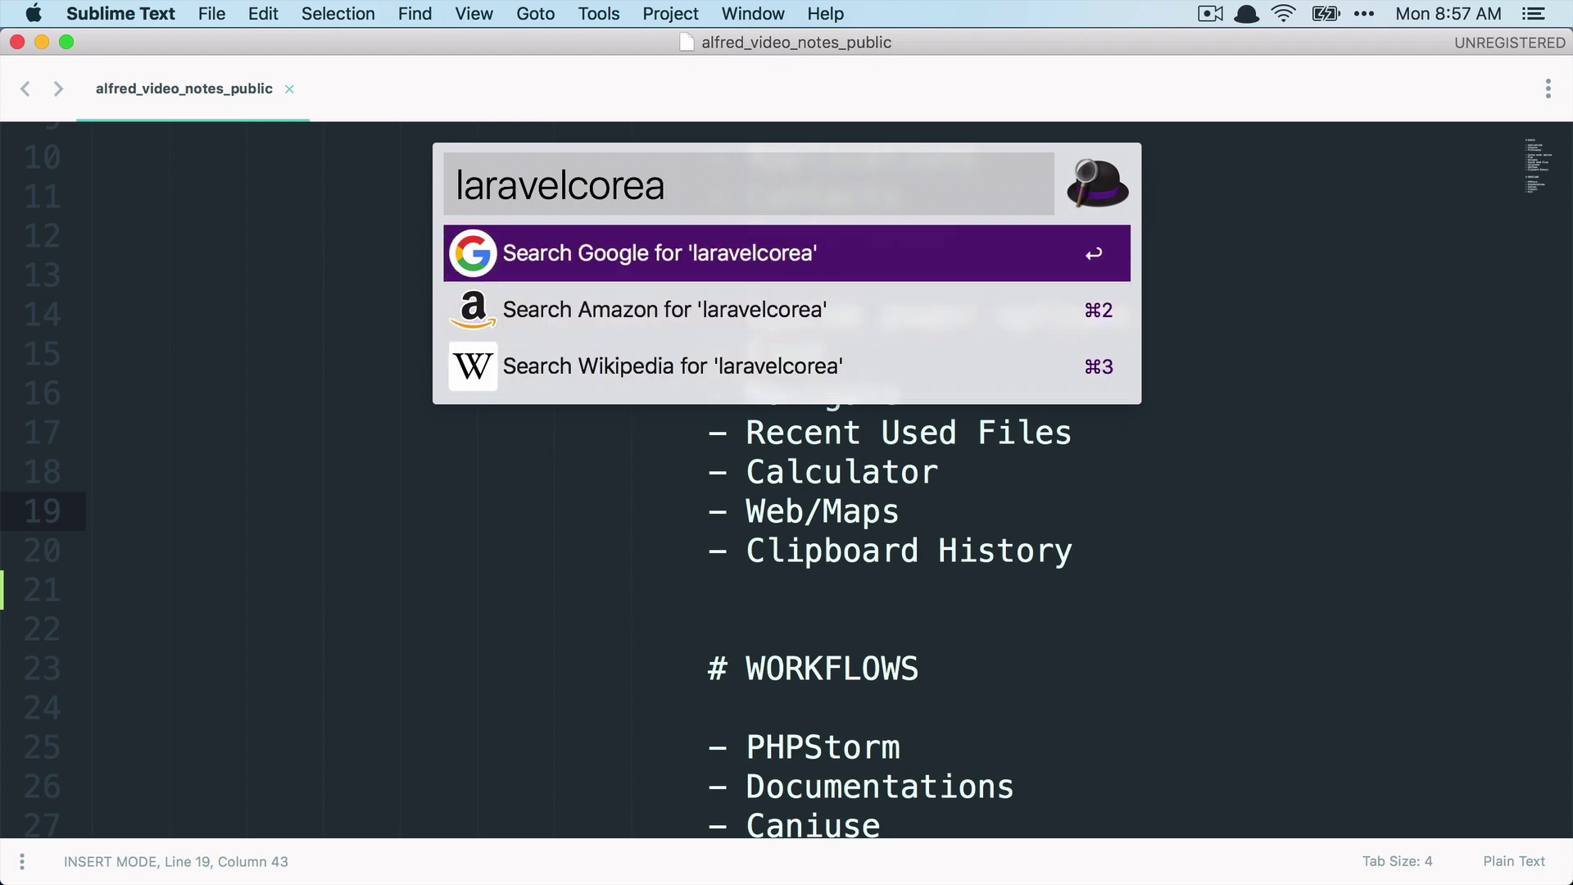
pyautogui.press('BackSpace')
pyautogui.press('BackSpace')
pyautogui.press('BackSpace')
pyautogui.press('BackSpace')
pyautogui.press('BackSpace')
pyautogui.press('BackSpace')
pyautogui.press('BackSpace')
pyautogui.press('BackSpace')
pyautogui.press('BackSpace')
pyautogui.press('BackSpace')
pyautogui.press('BackSpace')
pyautogui.press('BackSpace')
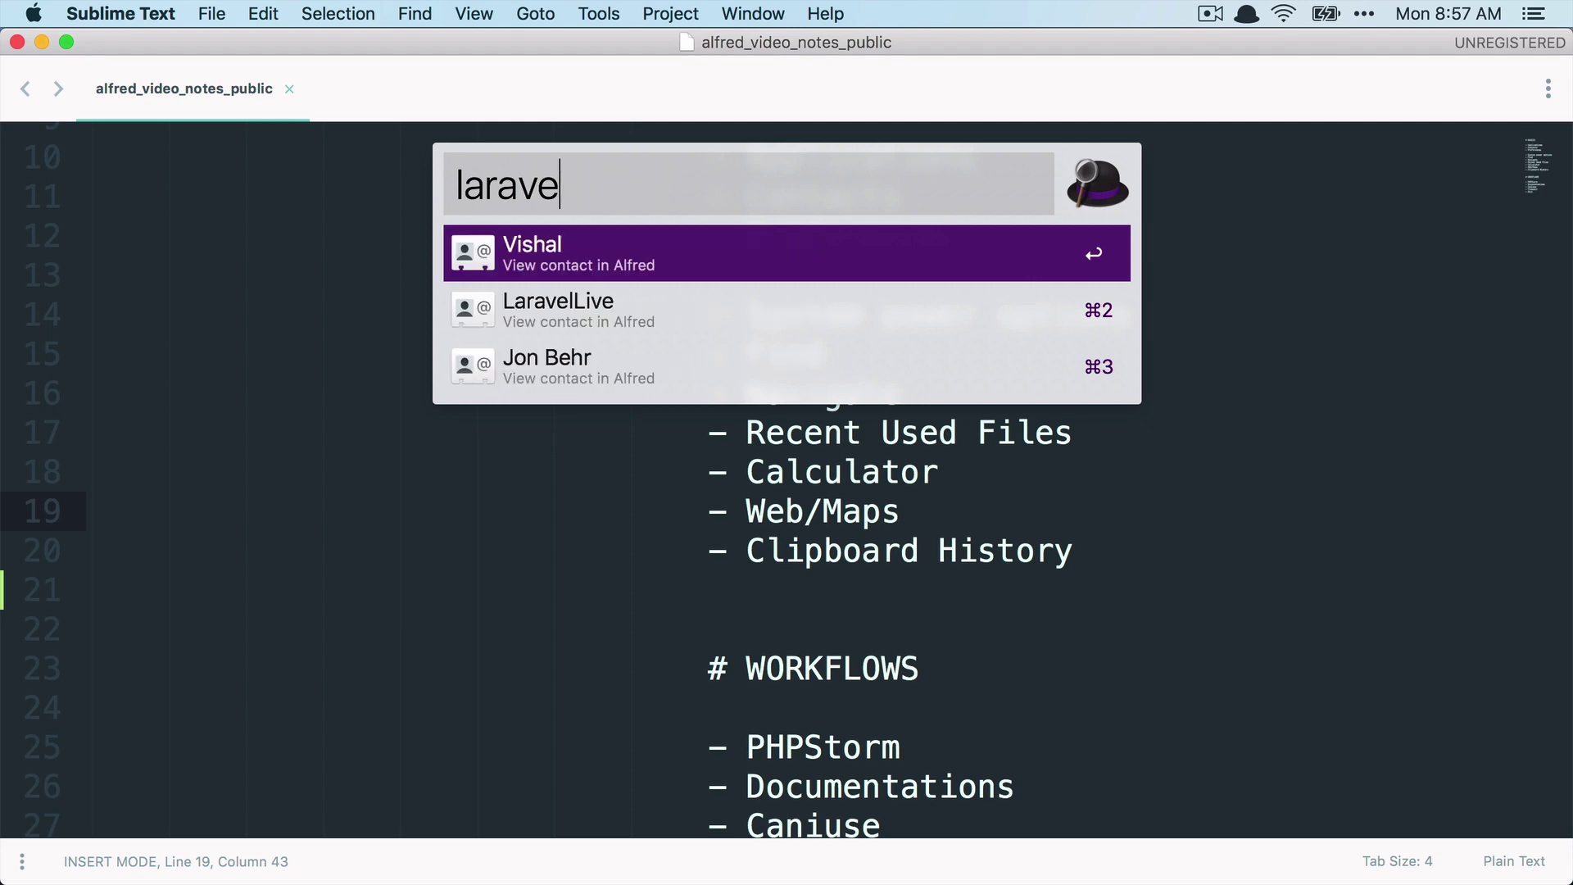
# Step: Open Wien in Google Maps via 'maps vienna', zoom in, then return to the notes
pyautogui.write('maps')
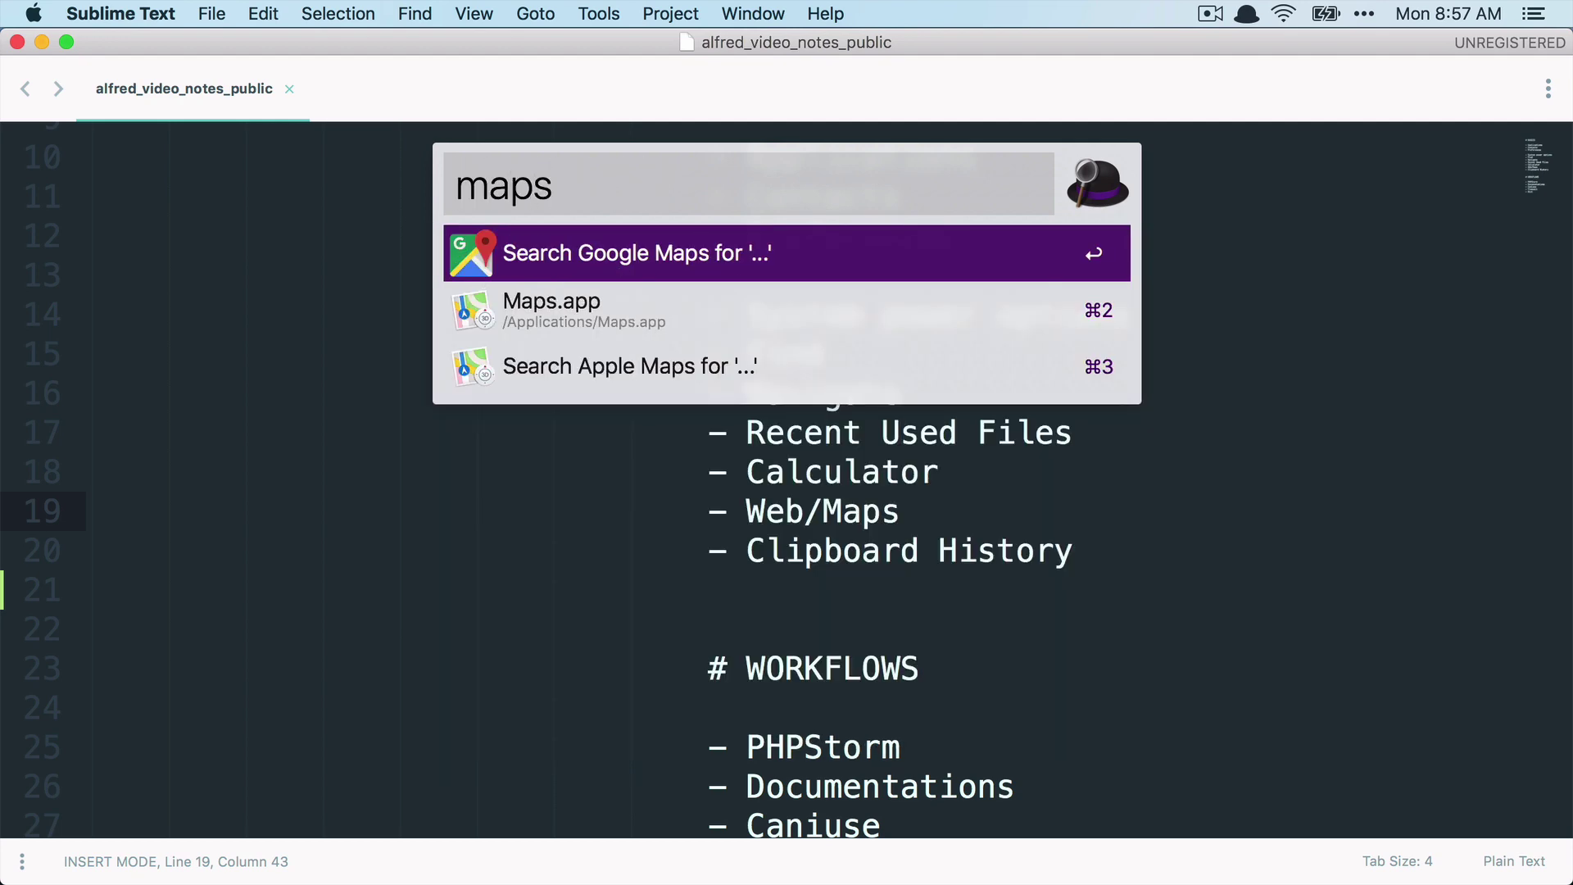
pyautogui.write(' vienna')
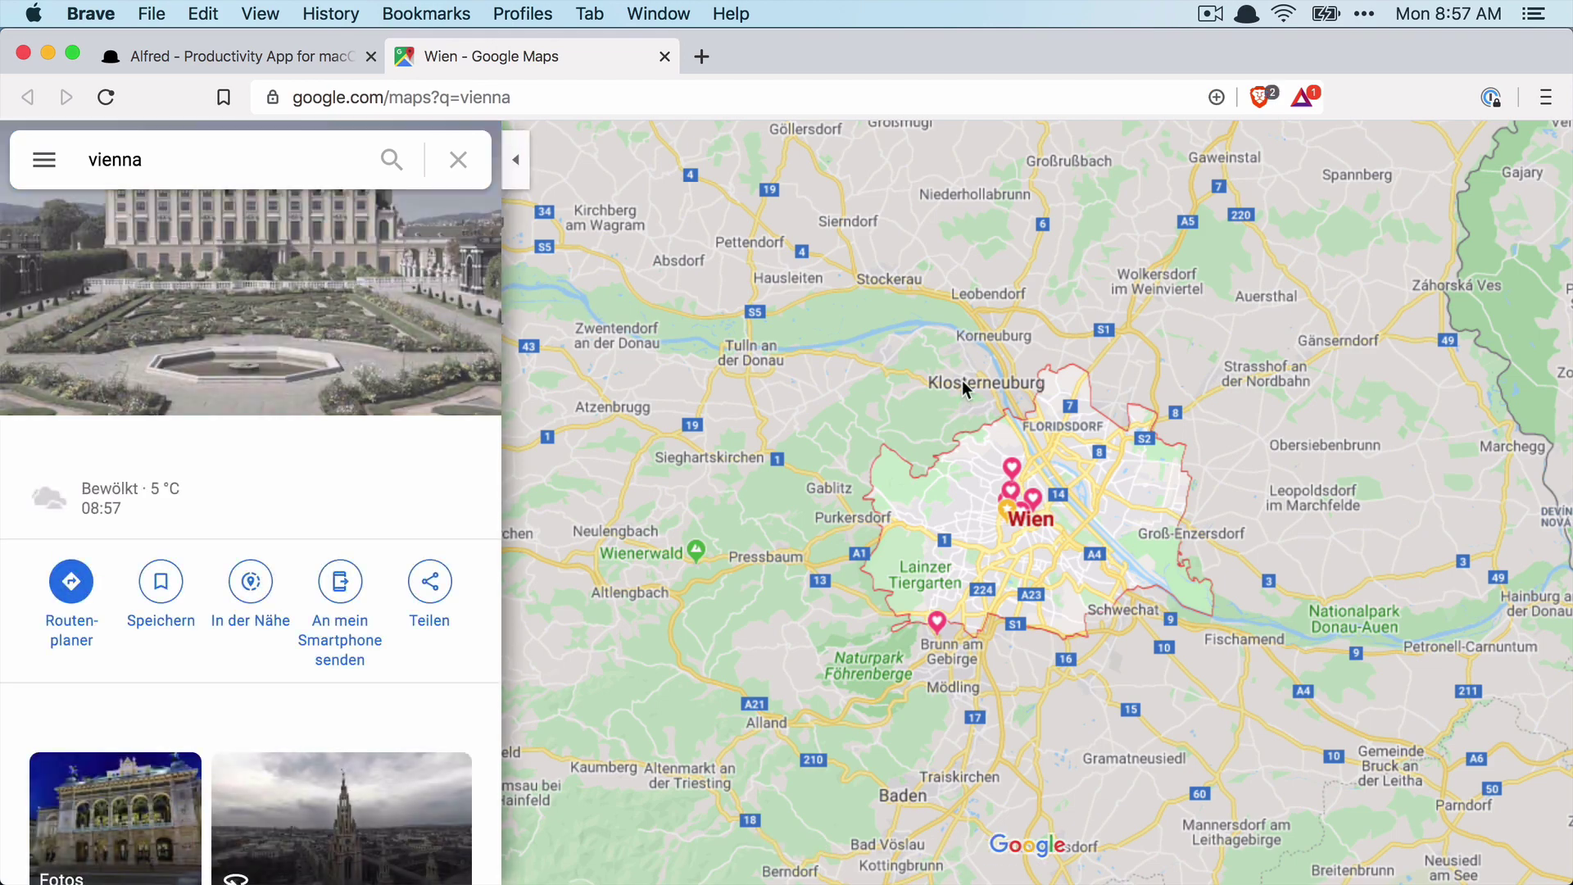
pyautogui.scroll(2, 1039, 514)
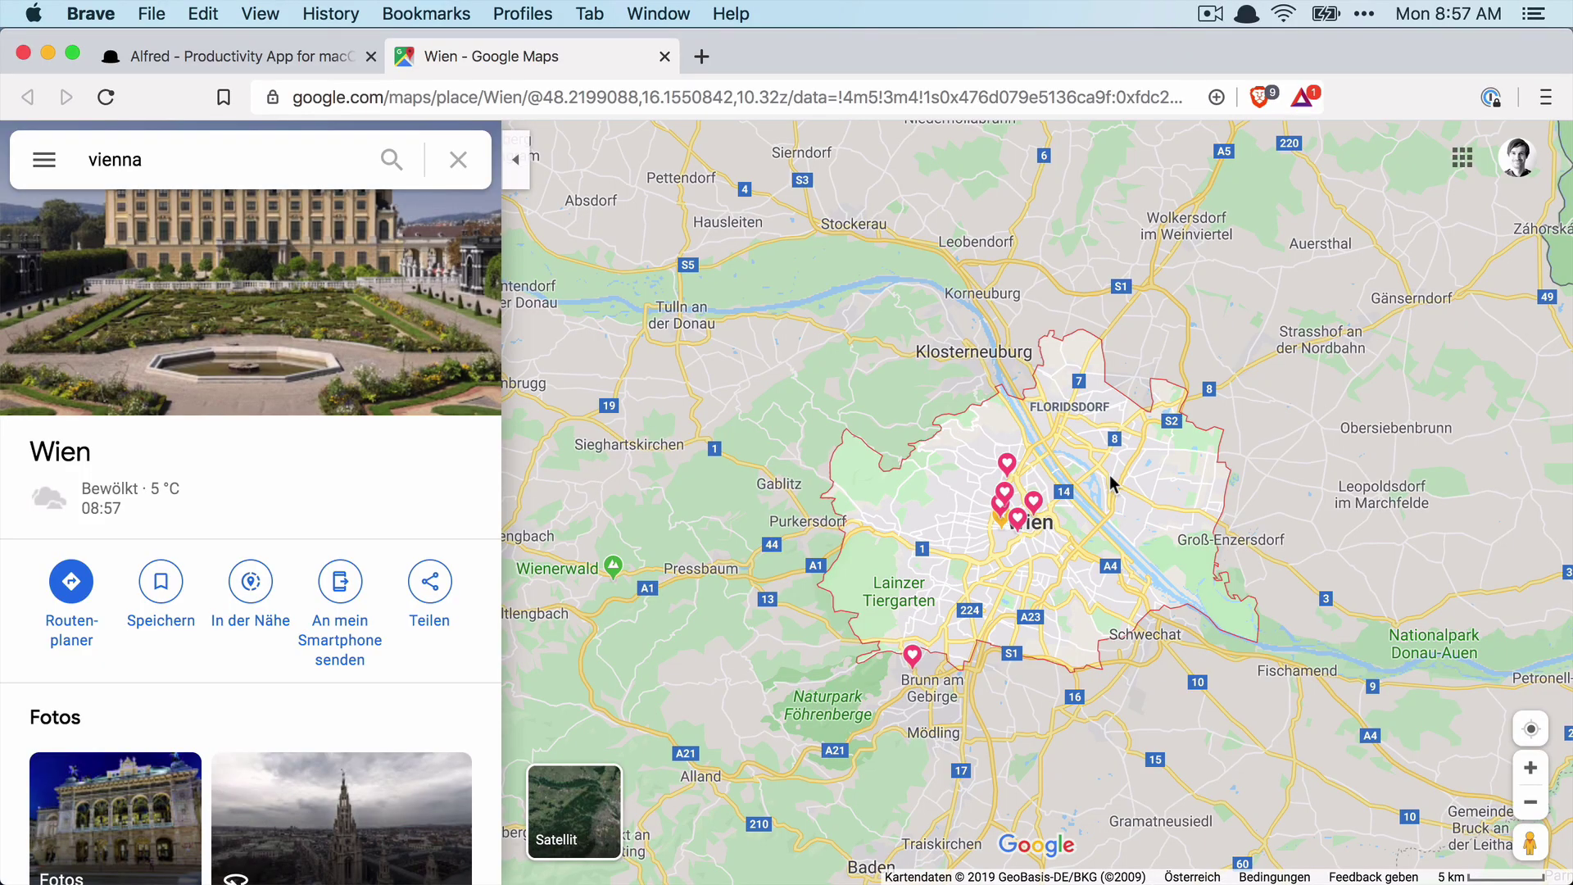
pyautogui.press('super+Tab')
pyautogui.scroll(2, 1110, 479)
pyautogui.scroll(2, 1110, 479)
pyautogui.scroll(-4, 1108, 475)
# Step: Open Alfred Preferences by searching 'alfr' in the launcher
pyautogui.click(1153, 640)
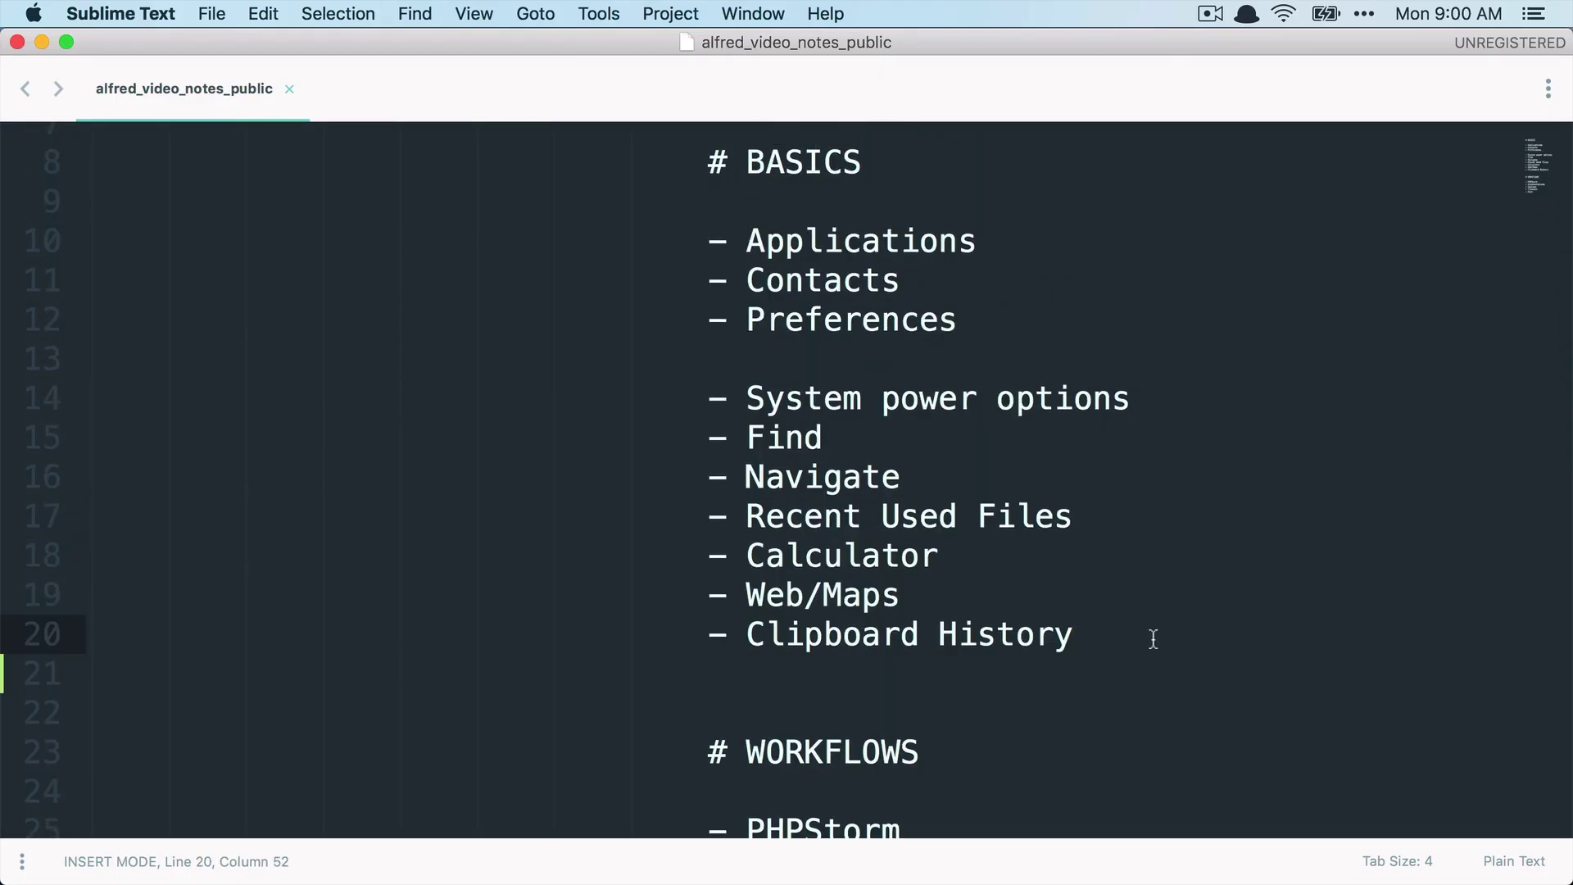
pyautogui.hotkey('alt', 'space')
pyautogui.write('alre')
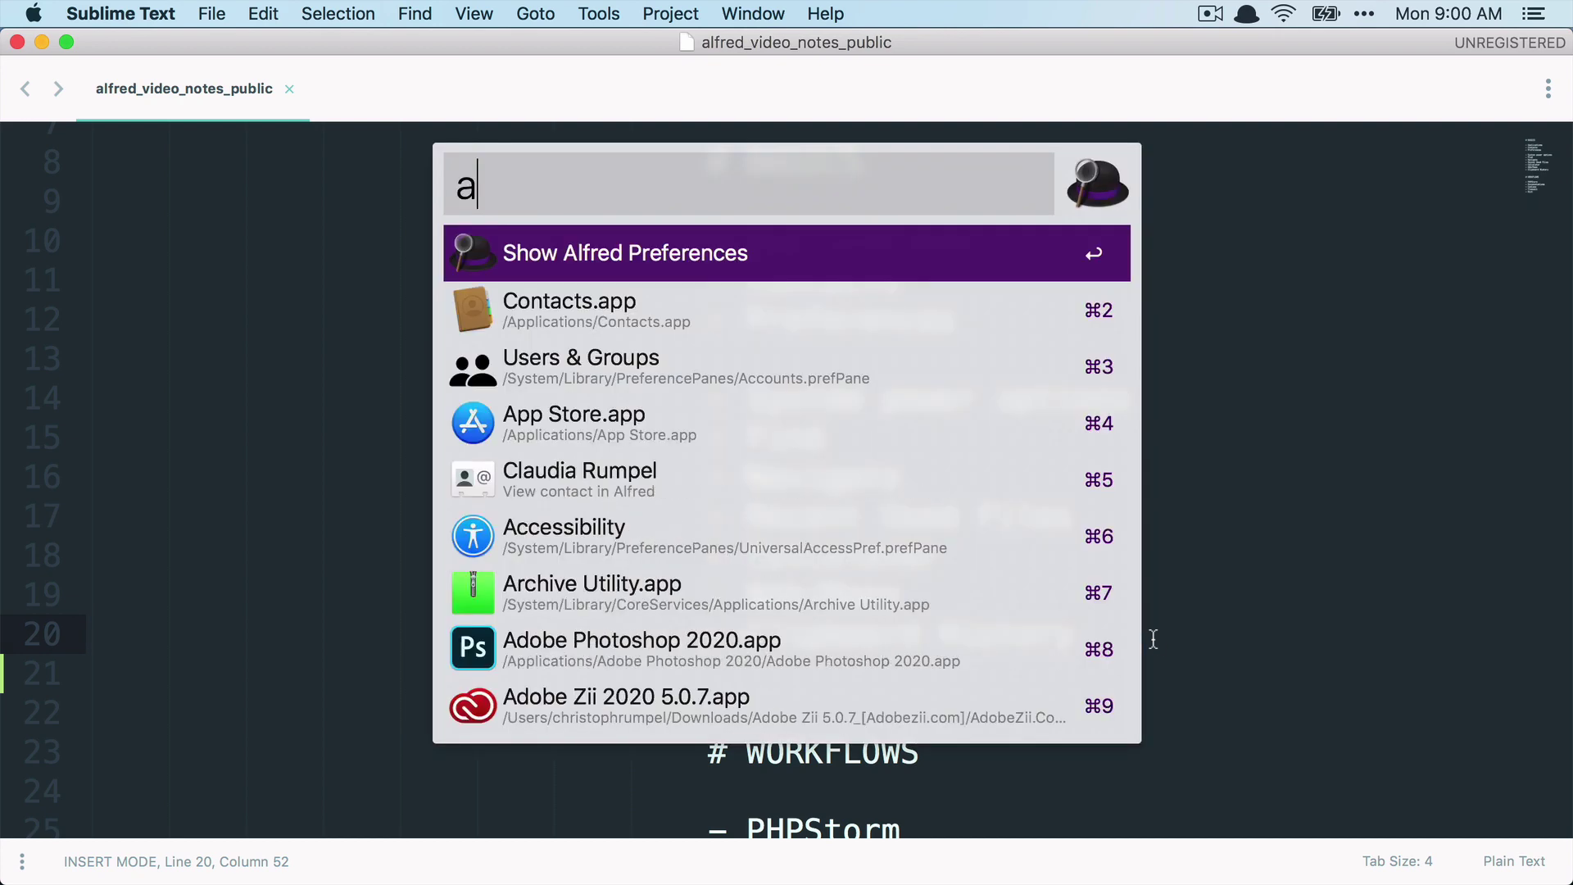
pyautogui.press('BackSpace')
pyautogui.press('BackSpace')
pyautogui.write('fr')
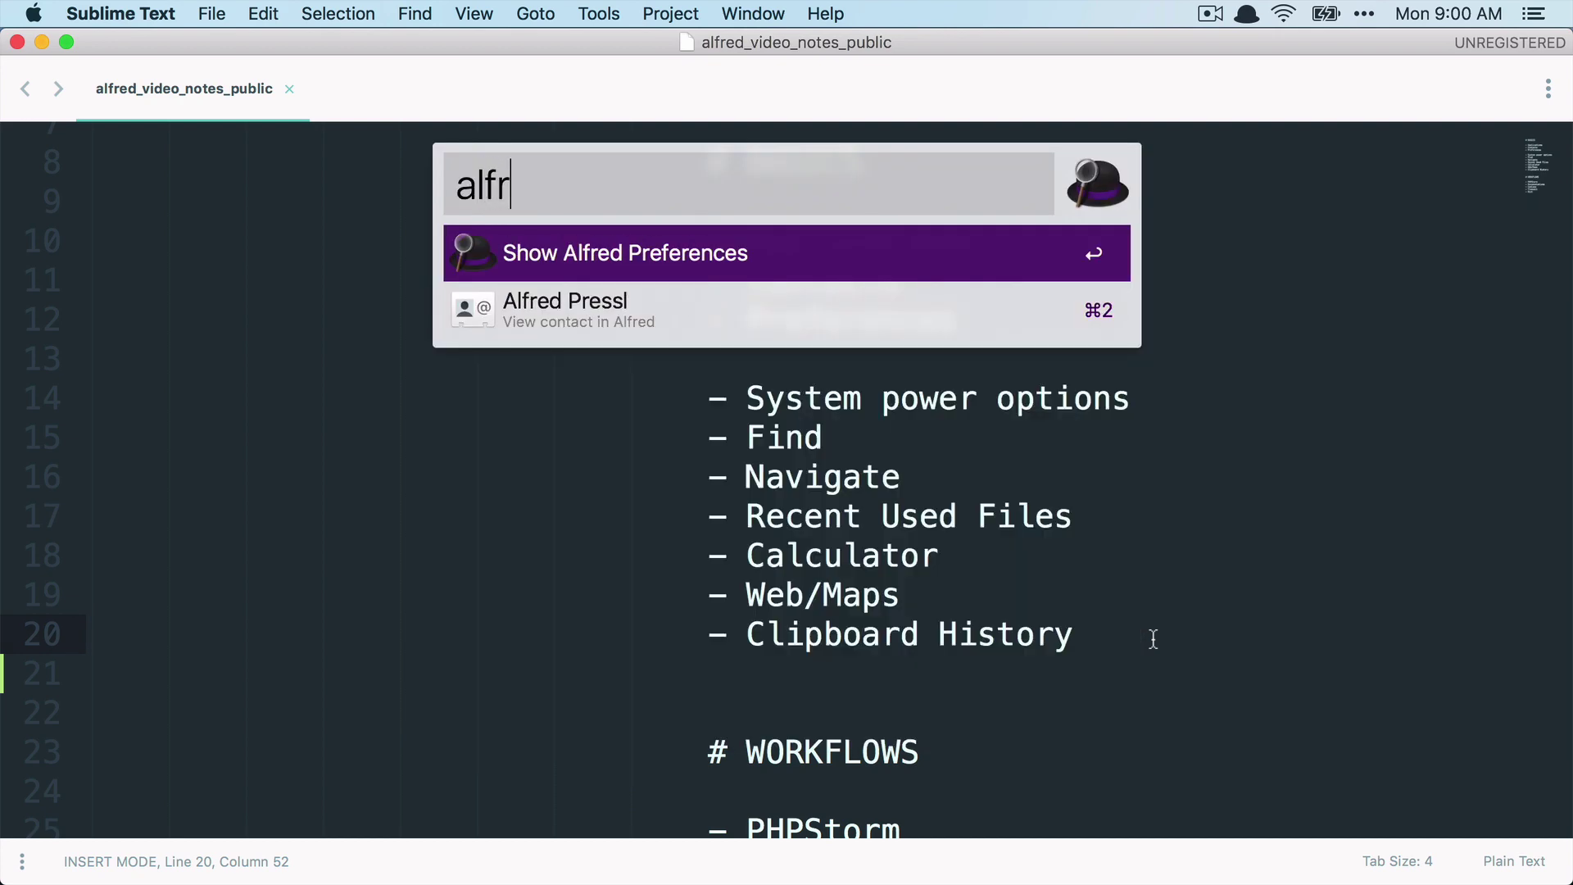
pyautogui.press('Return')
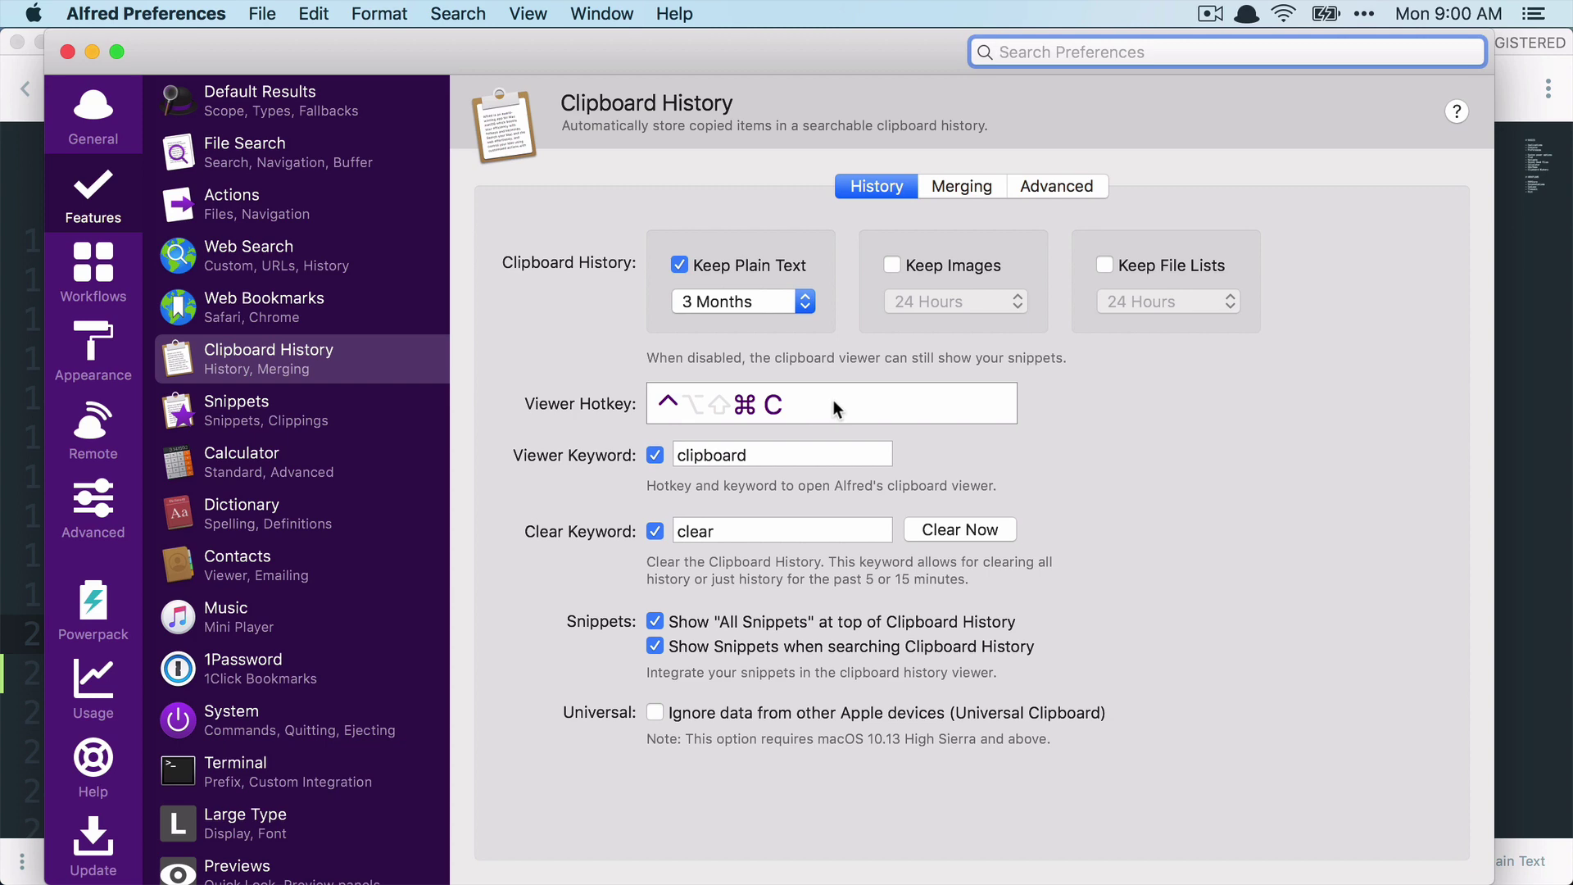
# Step: Close Preferences and paste the Google Maps link from the clipboard history viewer
pyautogui.click(71, 52)
pyautogui.press('alt+super+c')
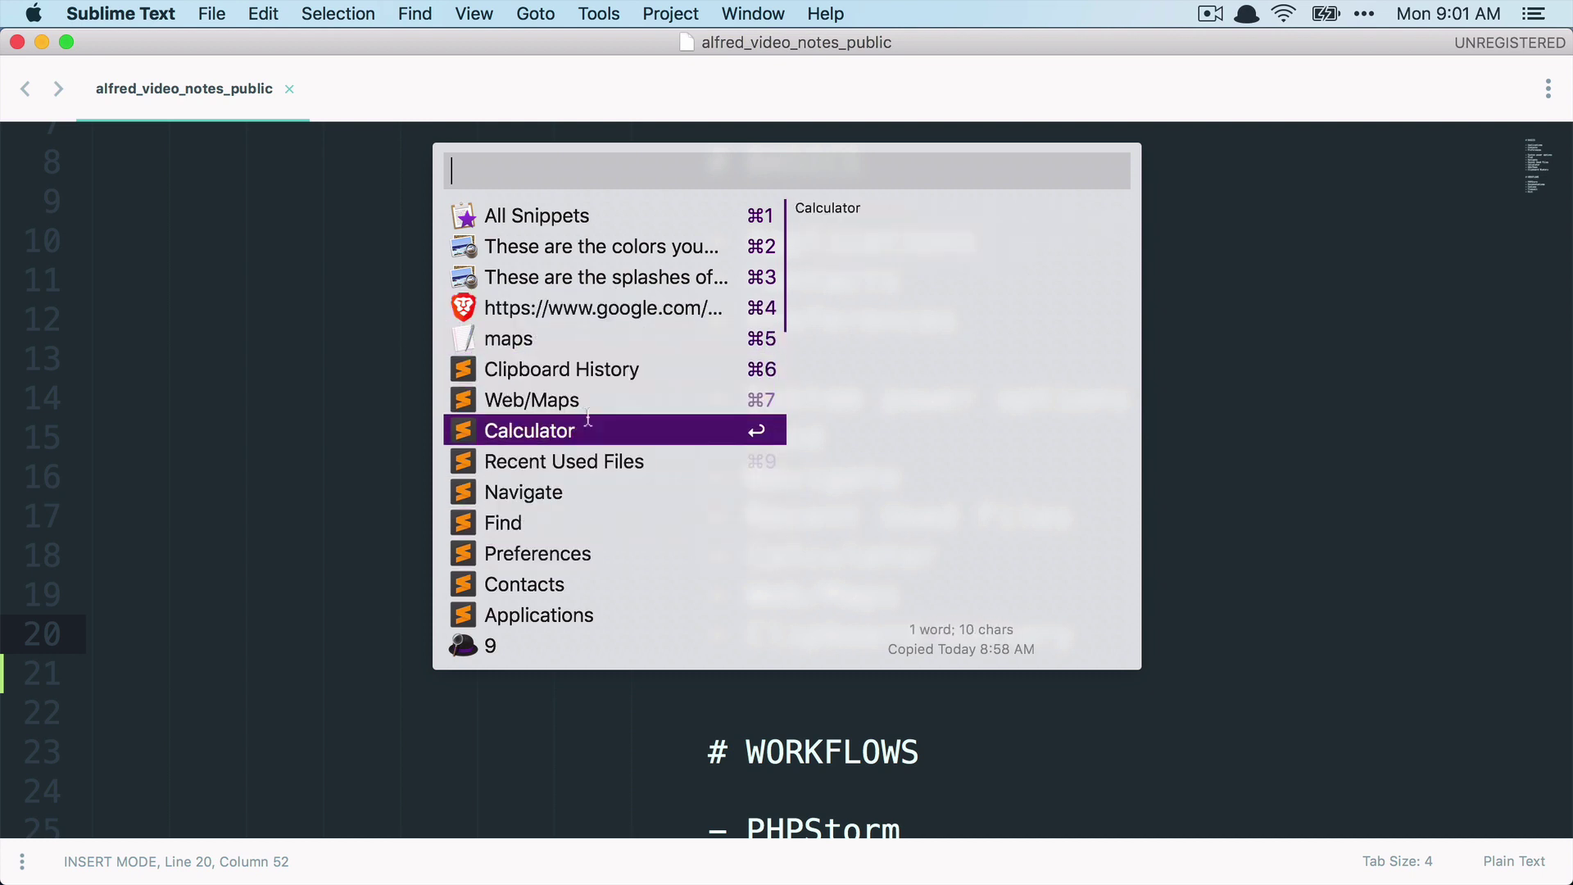
pyautogui.click(590, 308)
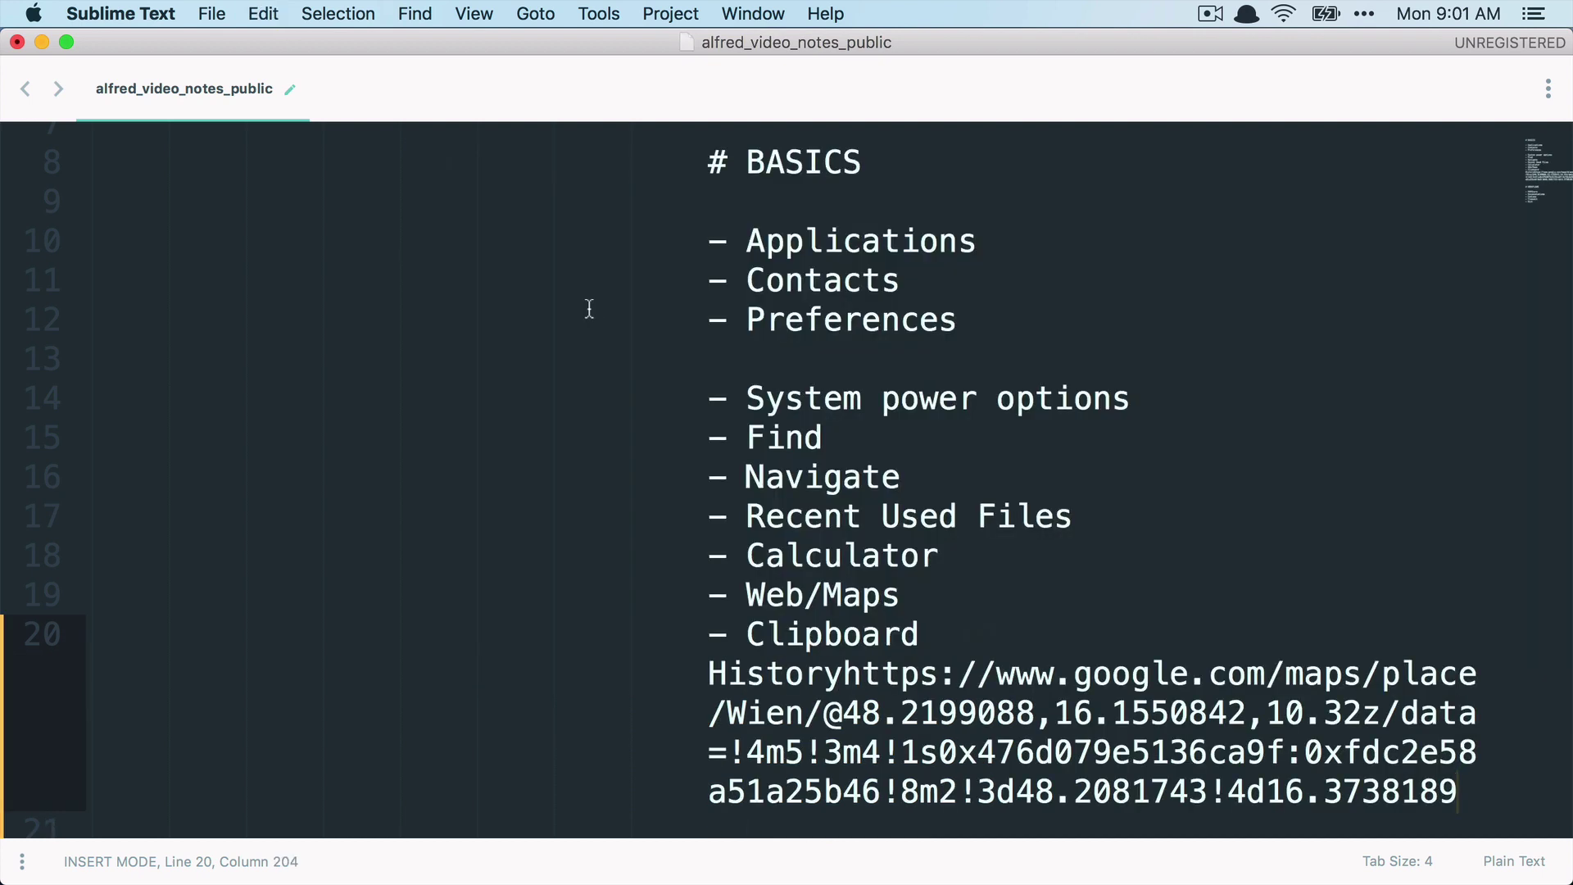
# Step: Bring the Sublime Text notes back into focus and undo the pasted map link
pyautogui.press('super+Tab')
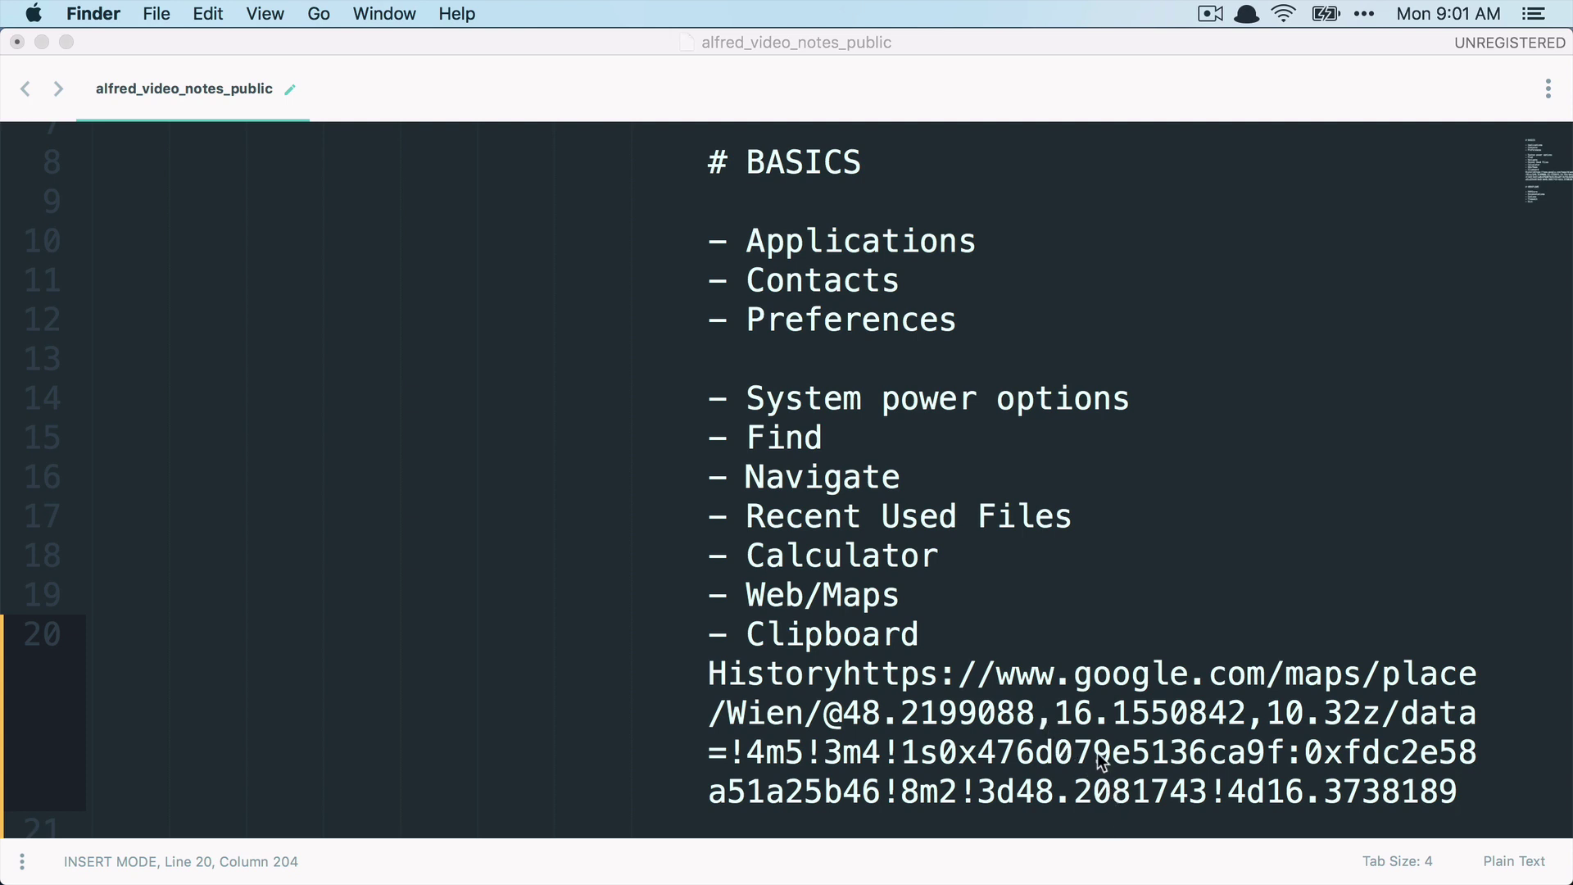
pyautogui.press('super+Tab')
pyautogui.press('super+z')
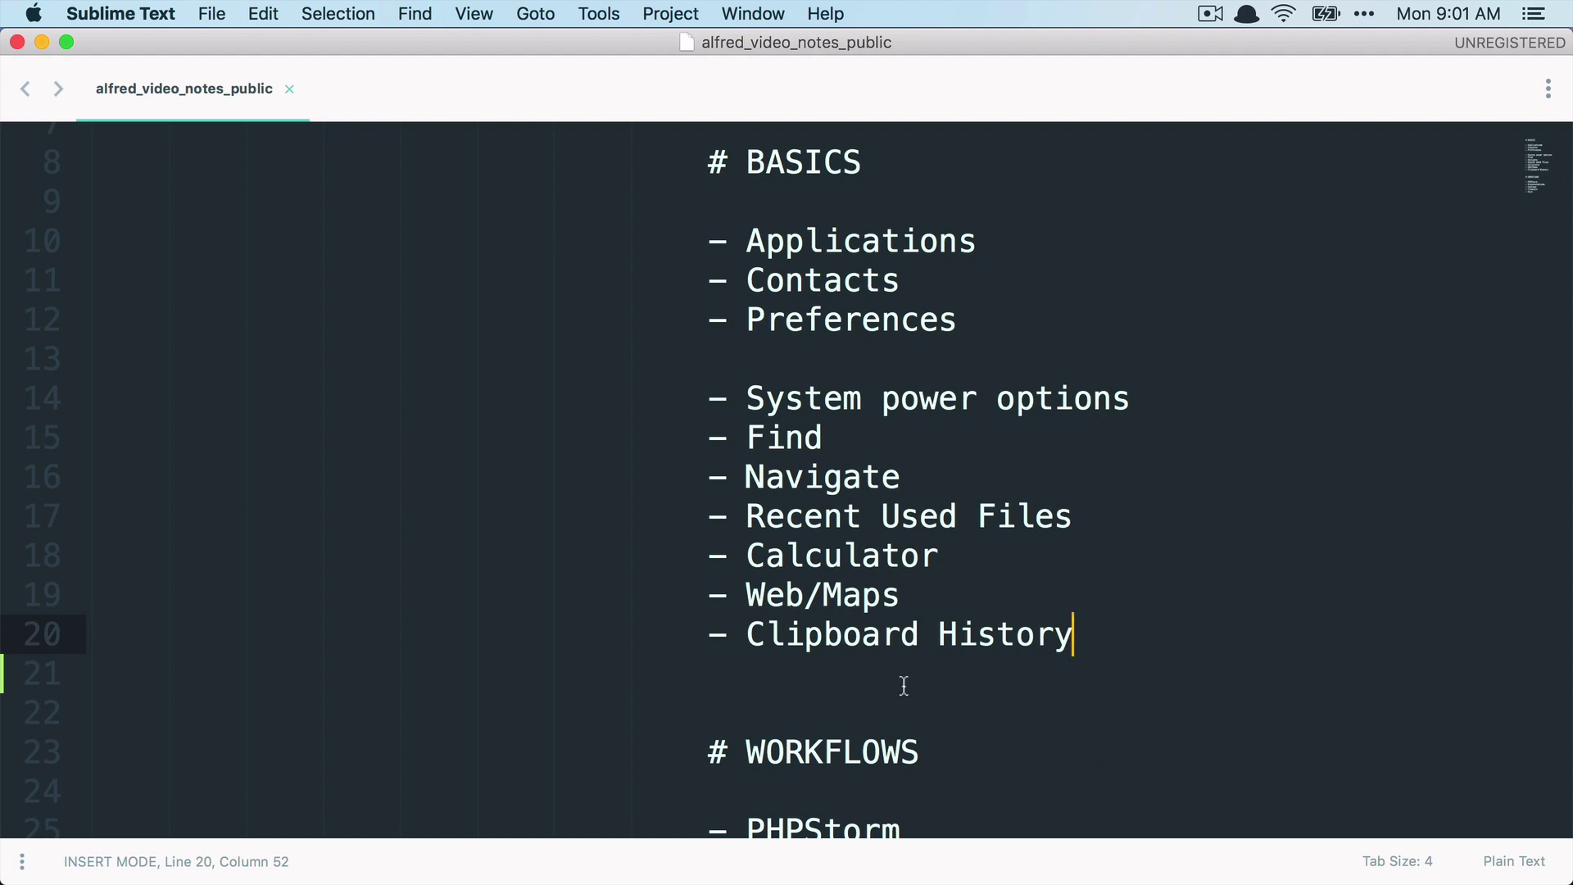
pyautogui.moveTo(746, 638); pyautogui.dragTo(1067, 639)
pyautogui.click(1068, 639)
pyautogui.hotkey('alt', 'space')
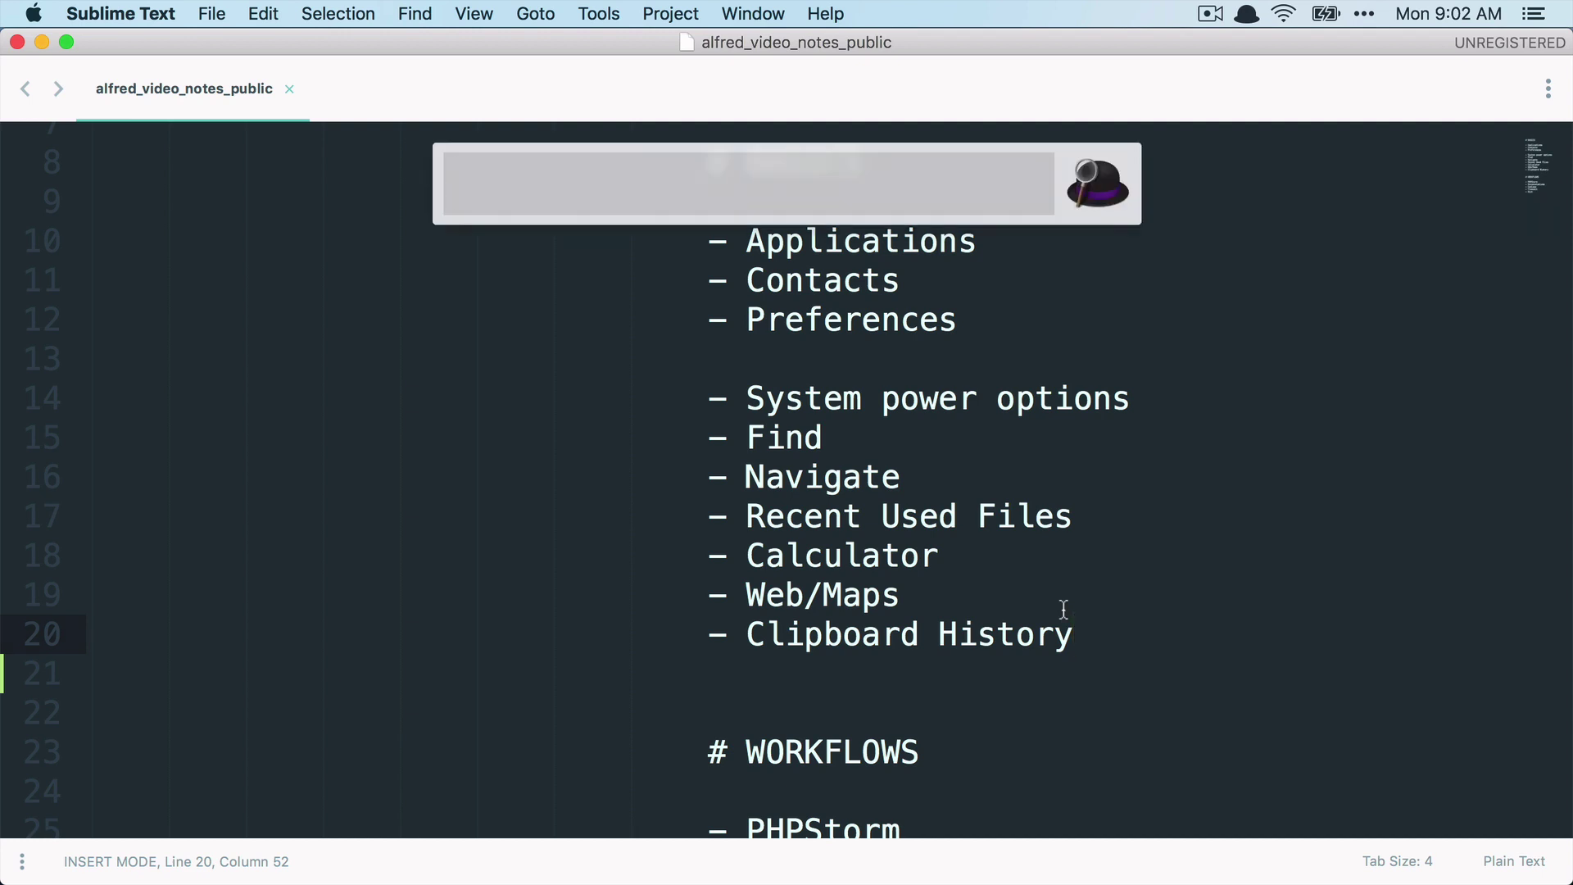
pyautogui.write('password')
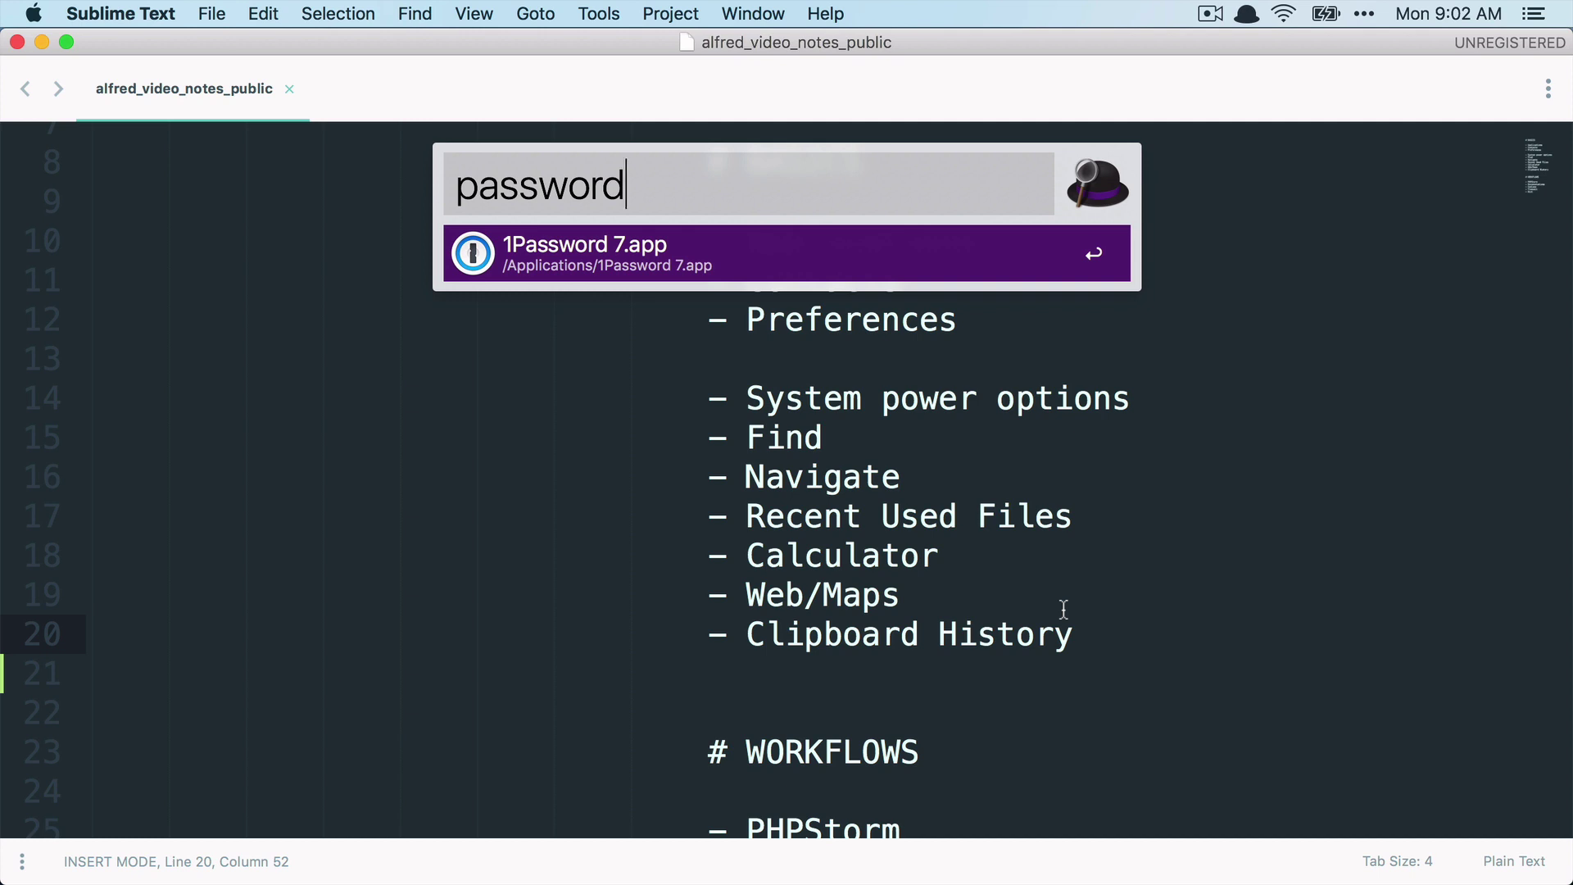
pyautogui.press('super+l')
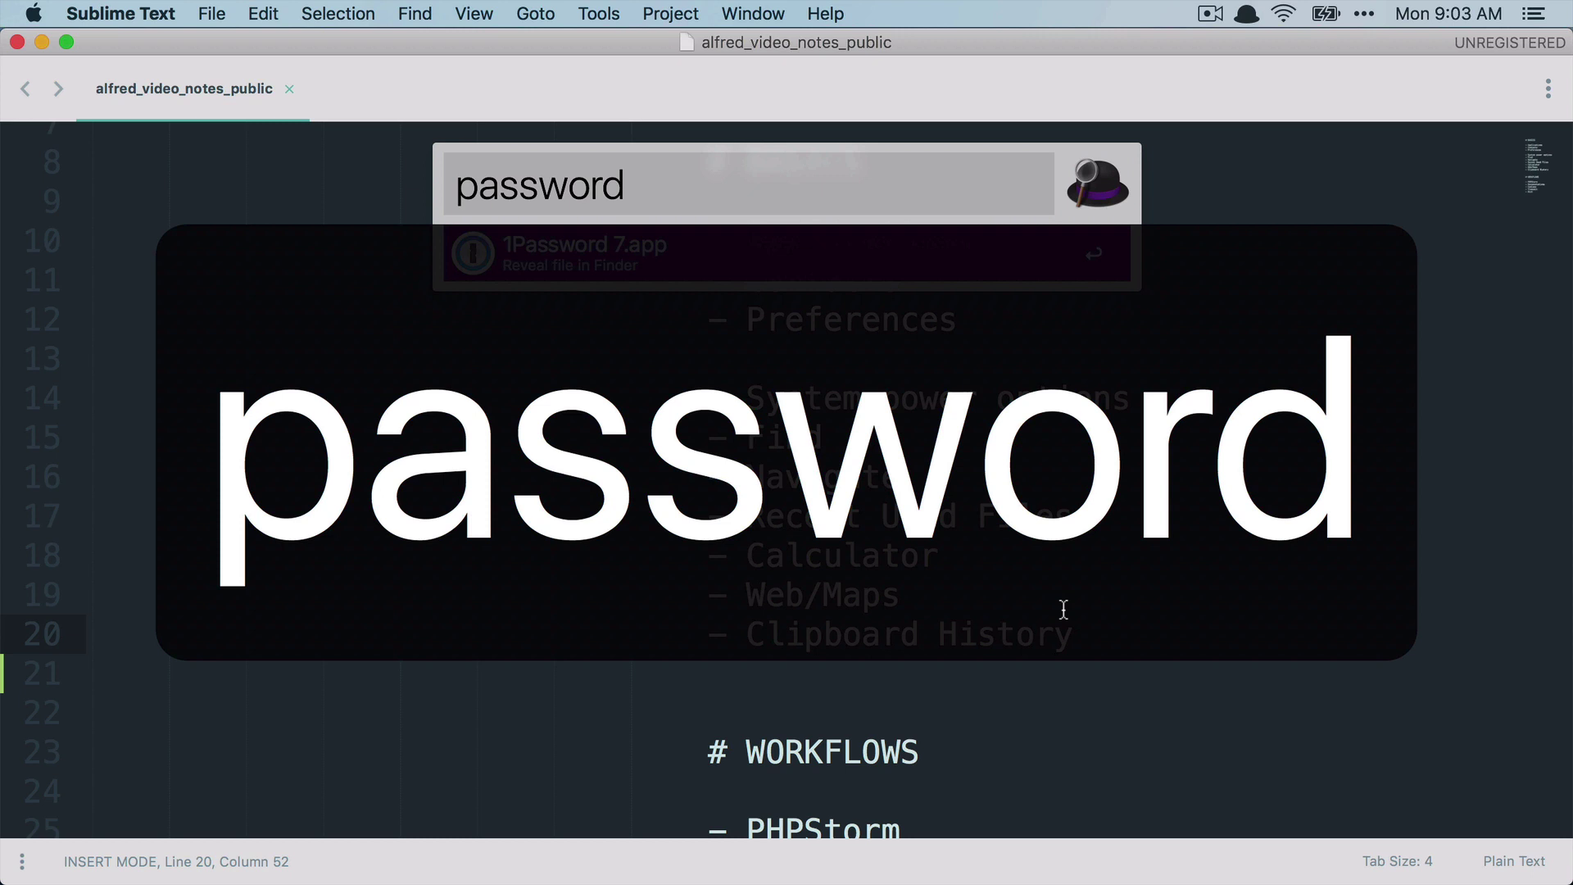
pyautogui.press('Escape')
pyautogui.press('Escape')
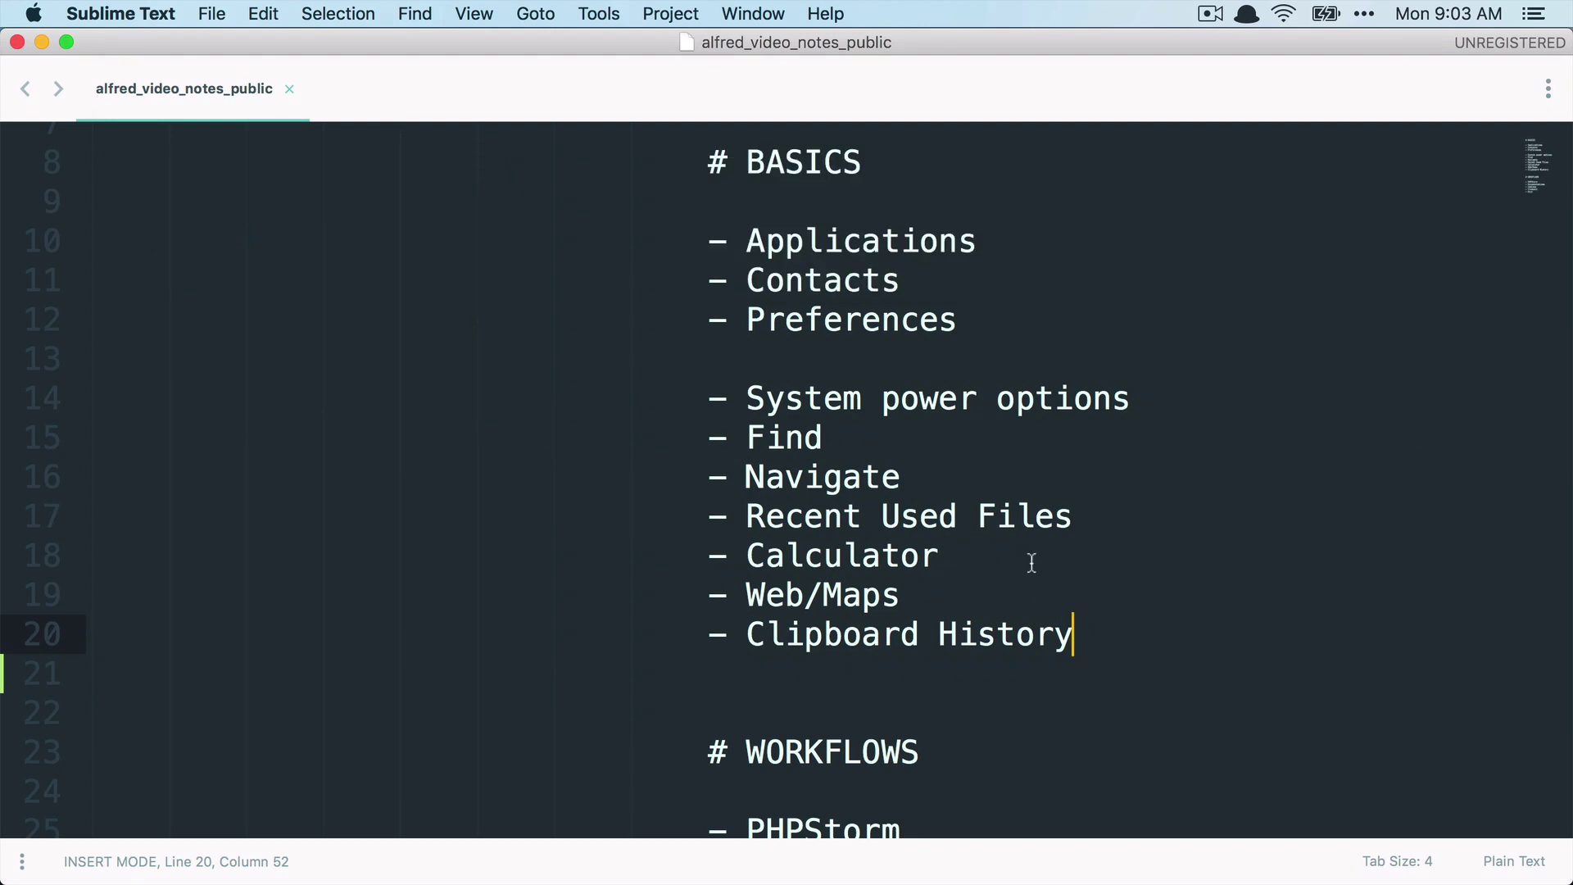
# Step: Highlight the list of basic features in the notes, then switch to Brave
pyautogui.moveTo(708, 241); pyautogui.dragTo(1116, 647)
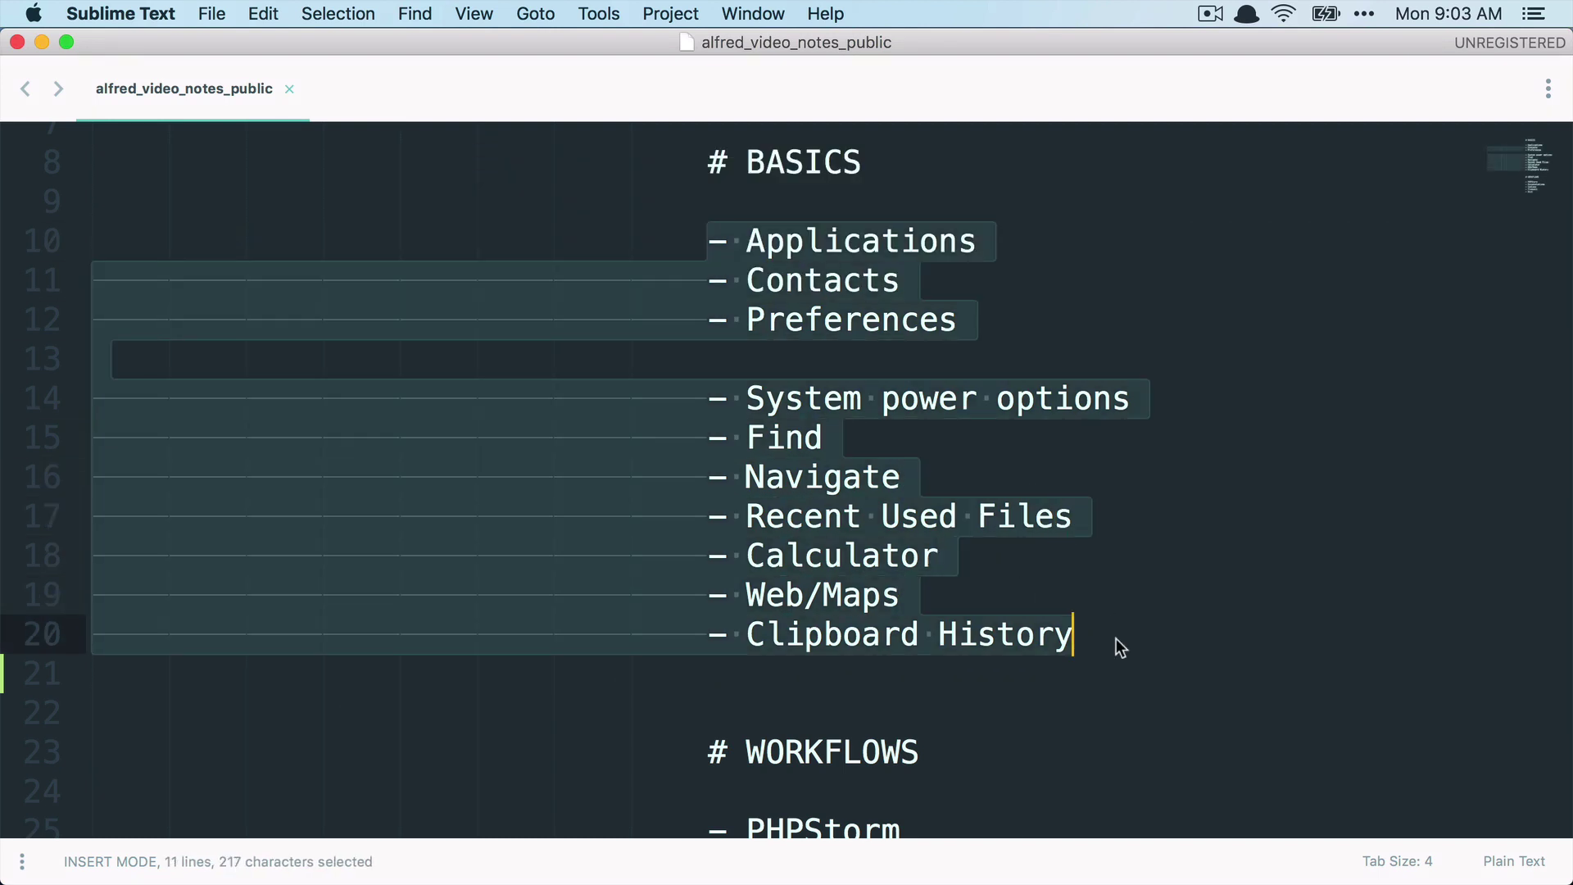
pyautogui.click(944, 572)
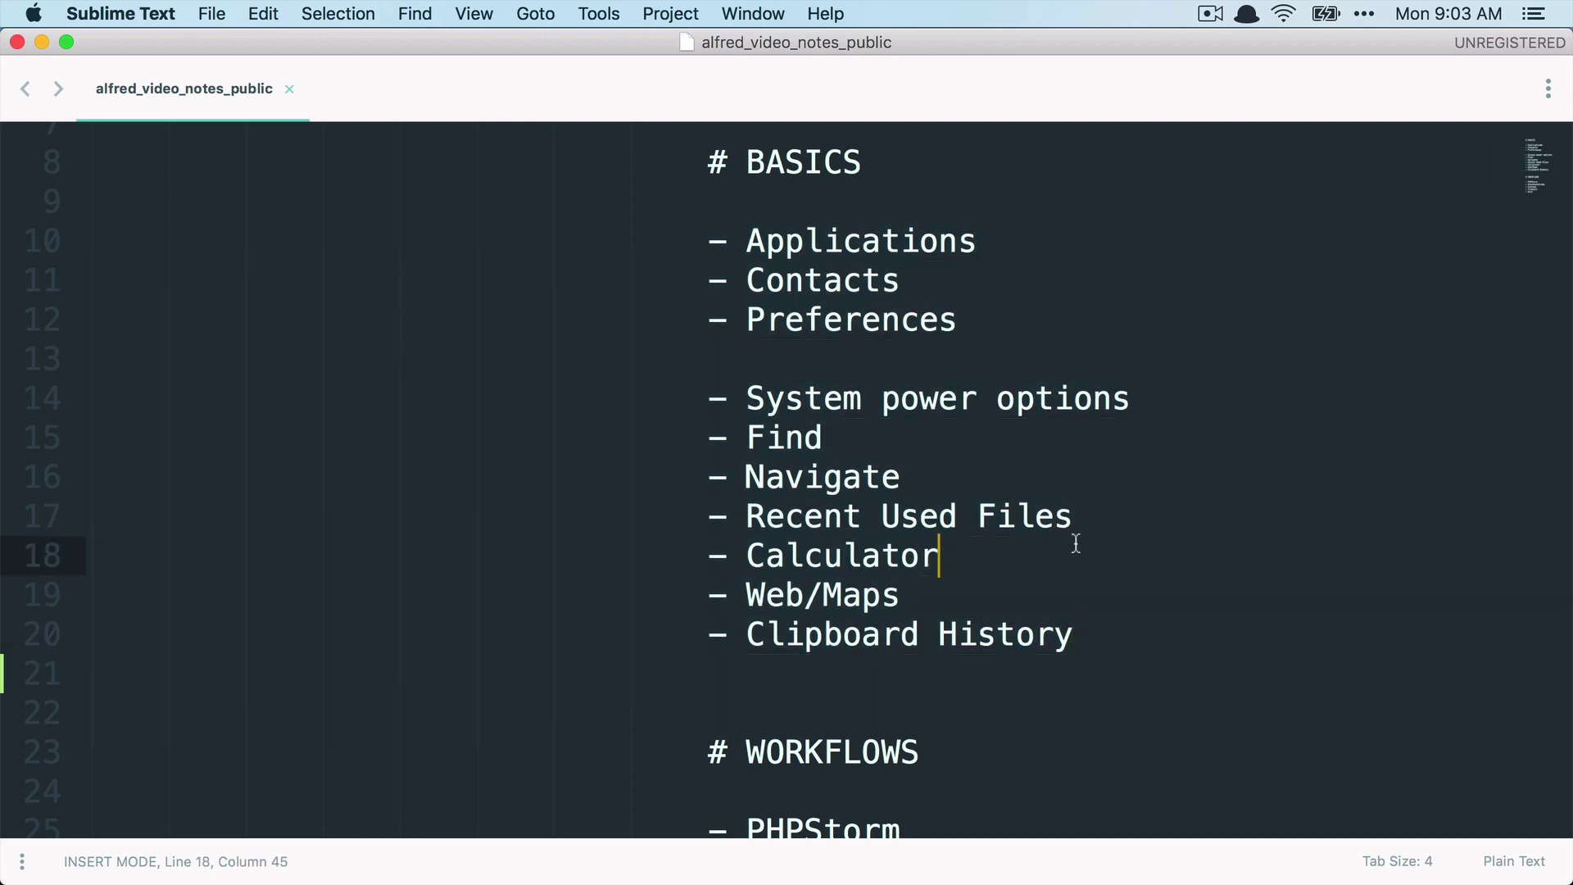
pyautogui.scroll(-3, 1075, 544)
pyautogui.press('super+Tab')
pyautogui.press('super+Tab')
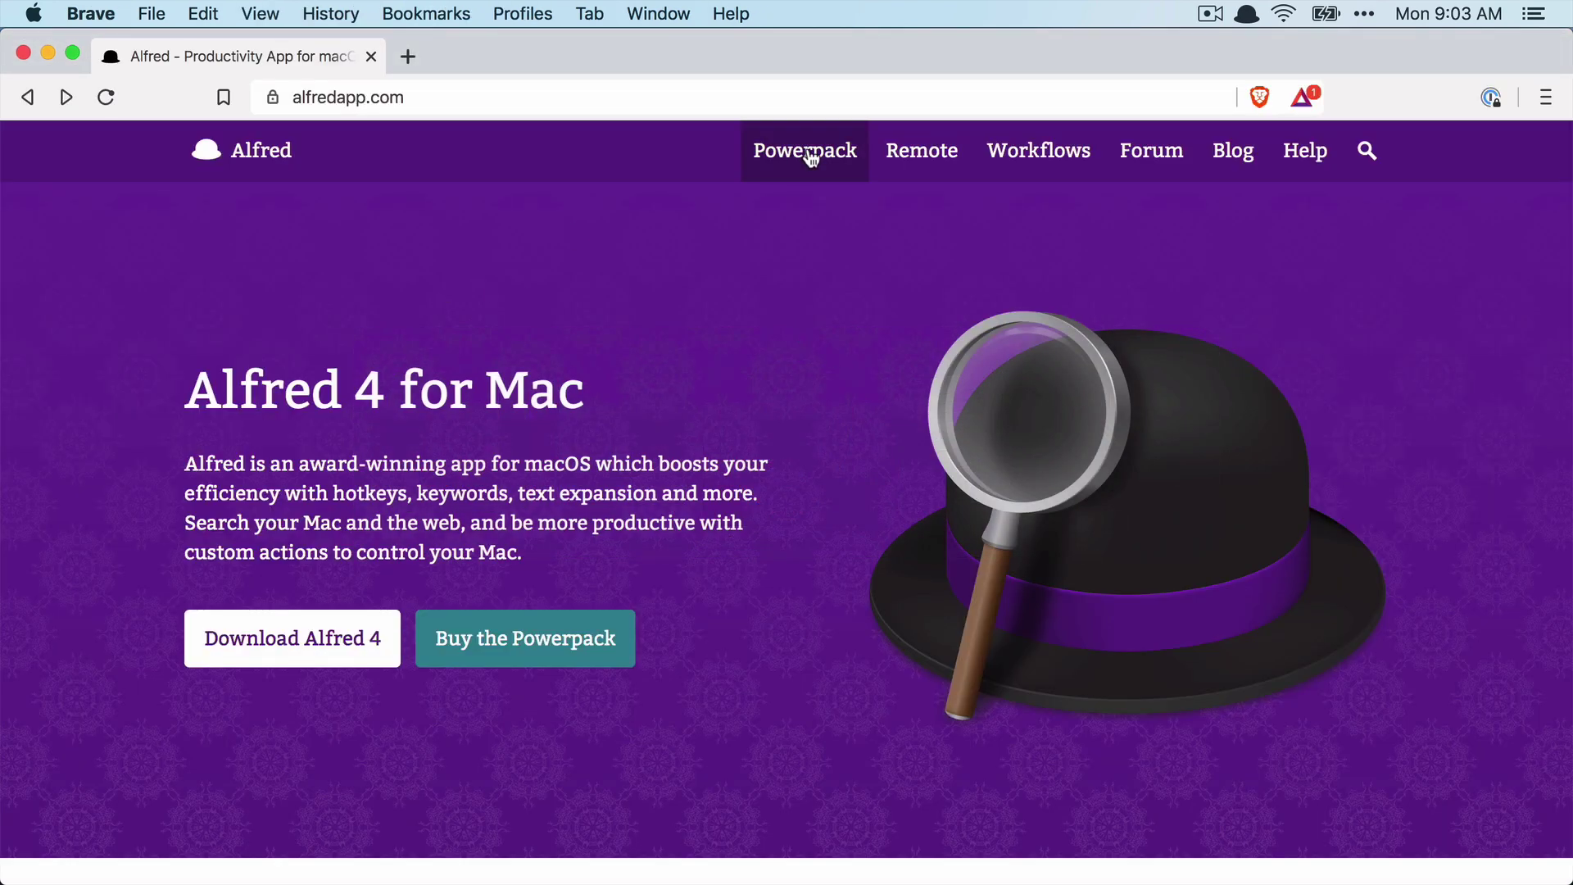
# Step: View the Alfred Powerpack pricing (£25 single, £45 Mega Supporter) in Brave, then return to Sublime Text
pyautogui.click(811, 156)
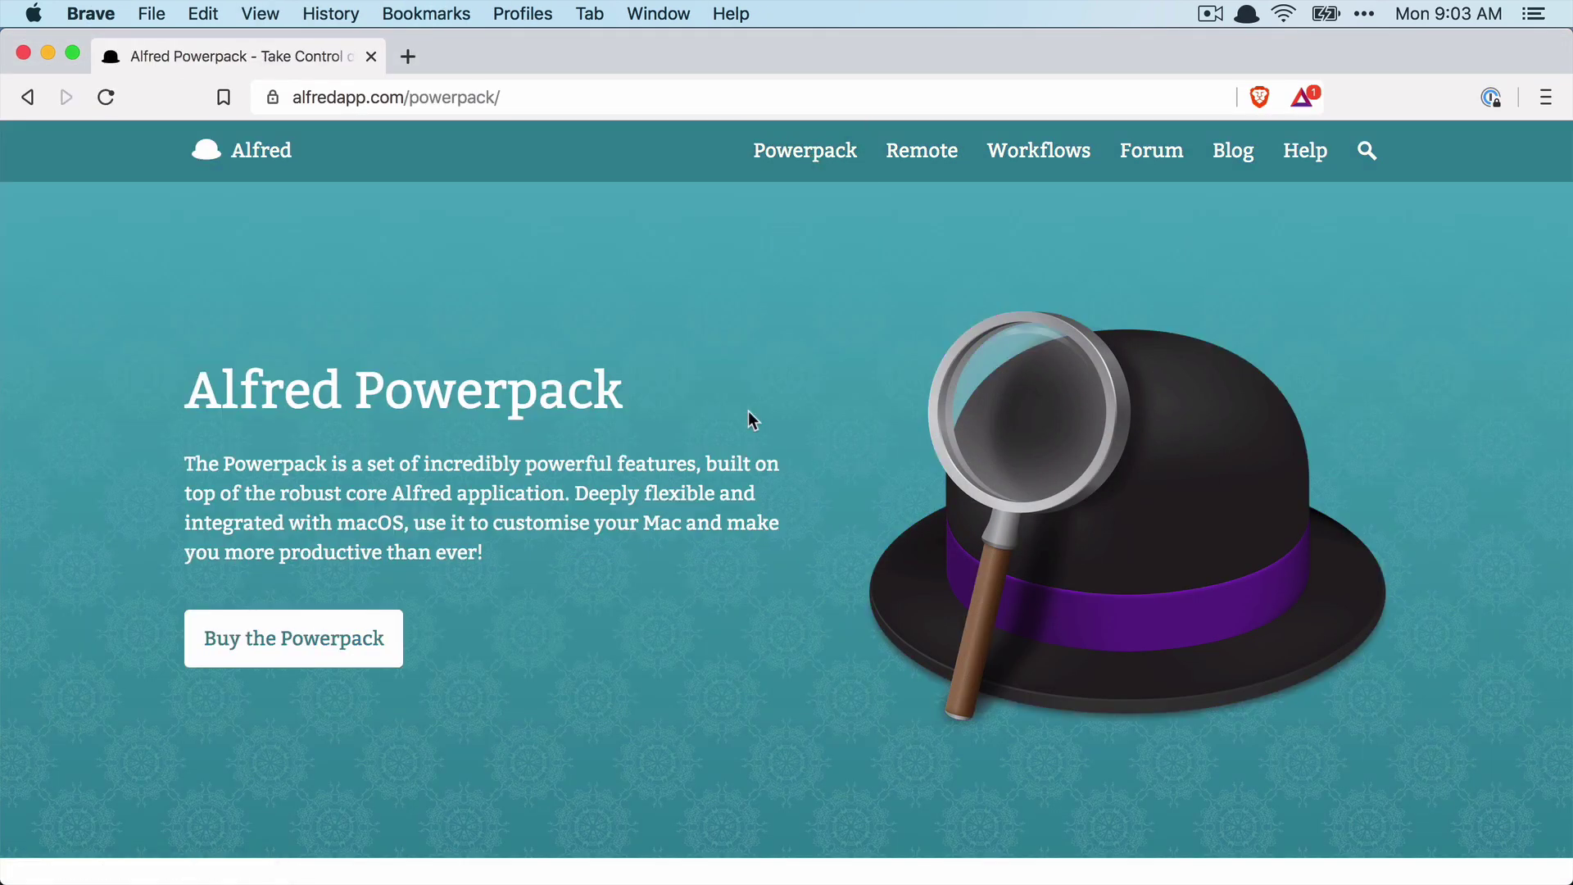
pyautogui.scroll(-5, 750, 418)
pyautogui.scroll(-6, 754, 424)
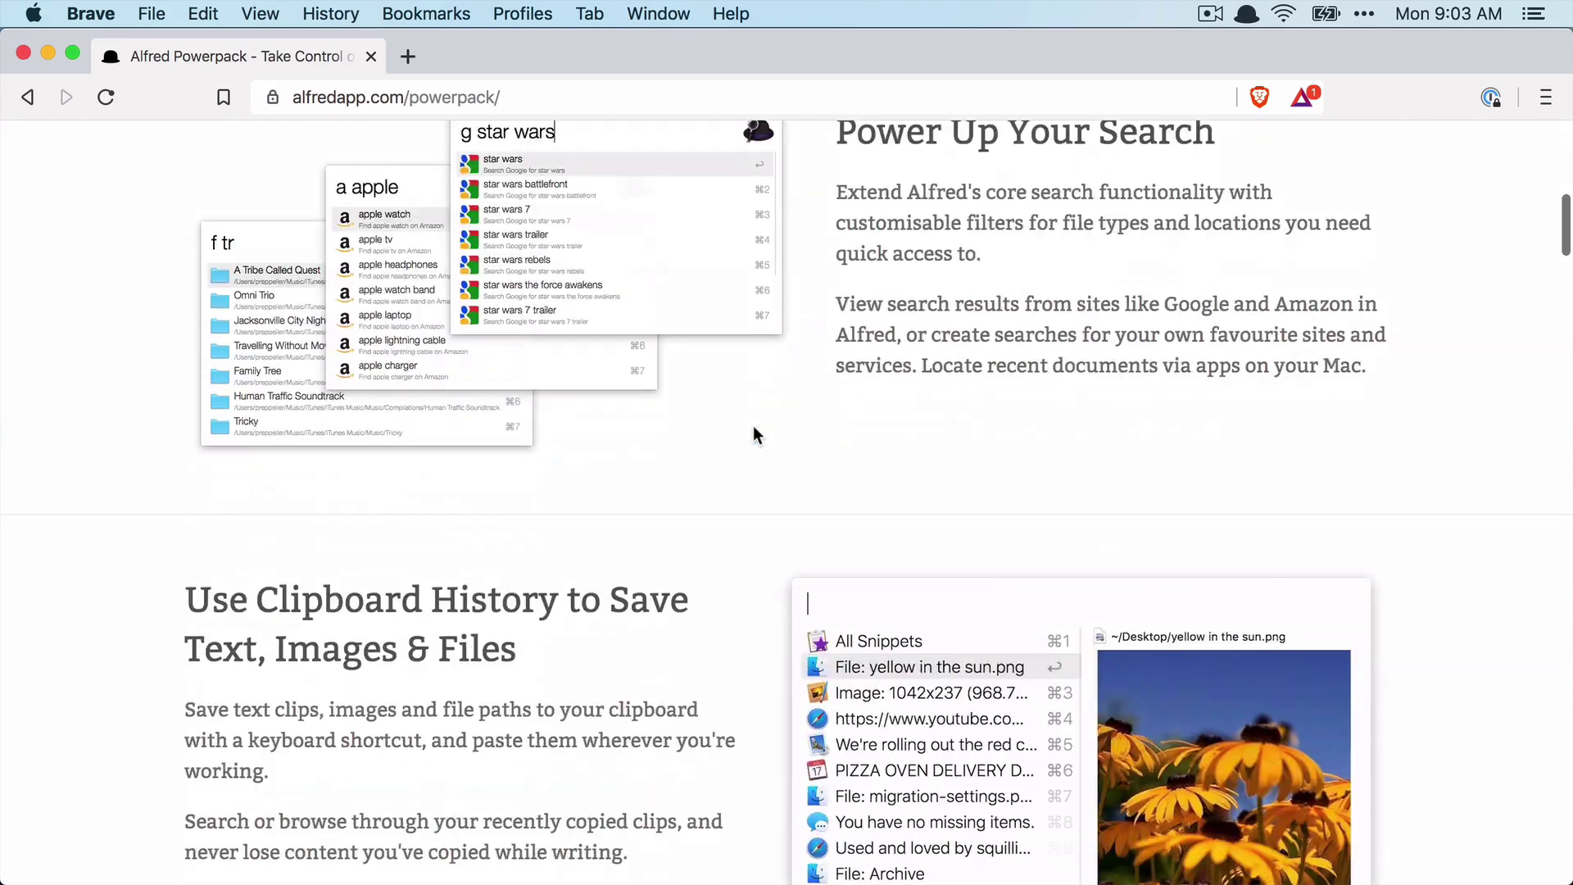
pyautogui.scroll(-10, 754, 428)
pyautogui.scroll(-20, 754, 434)
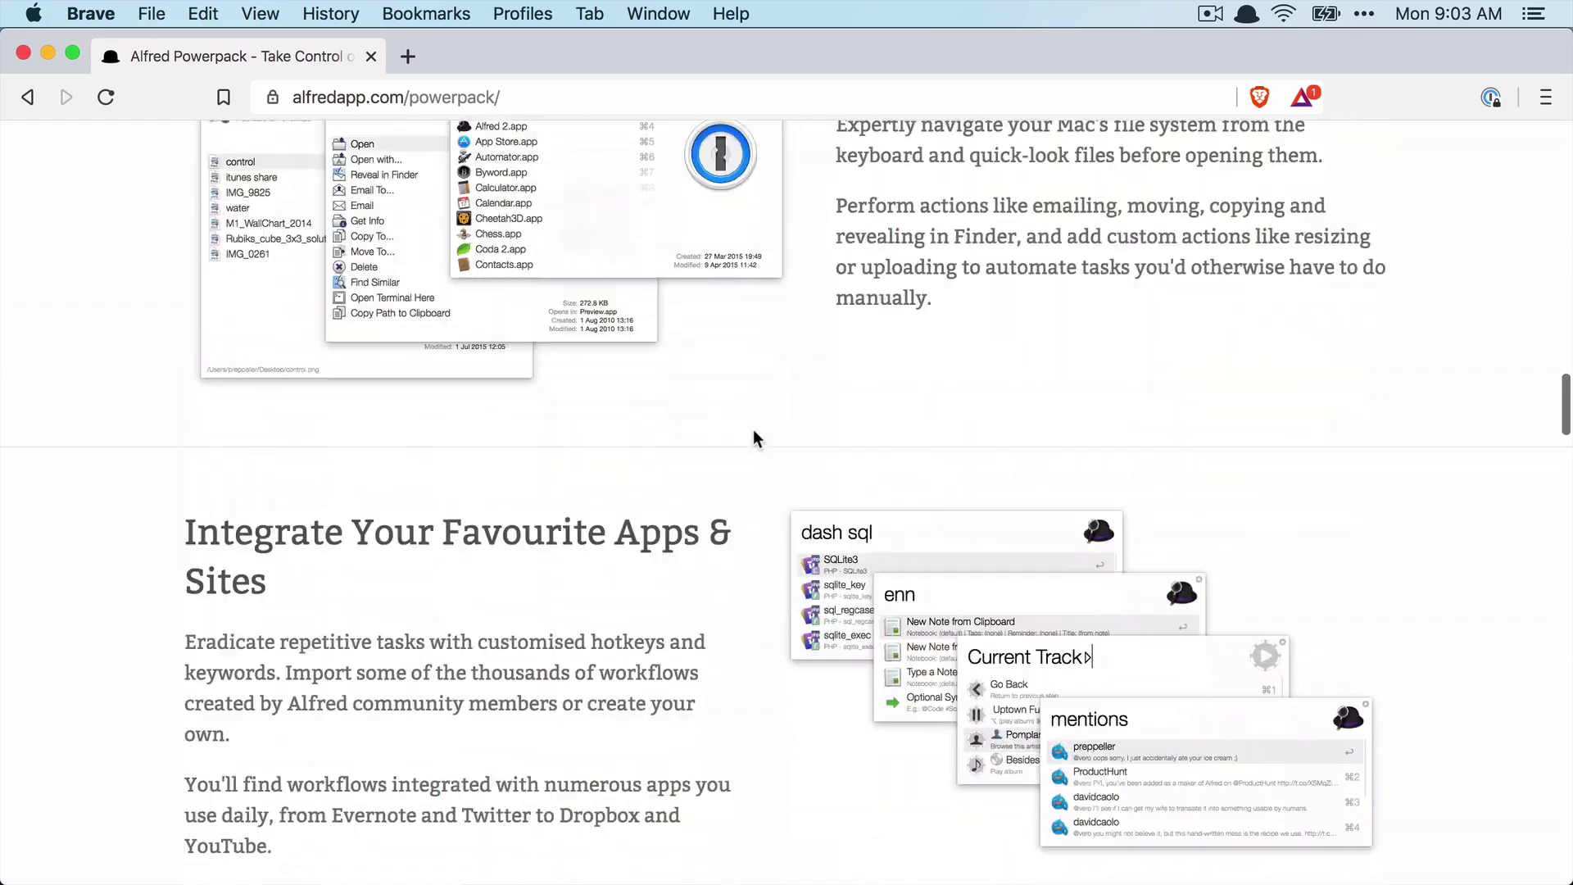
pyautogui.scroll(-20, 753, 432)
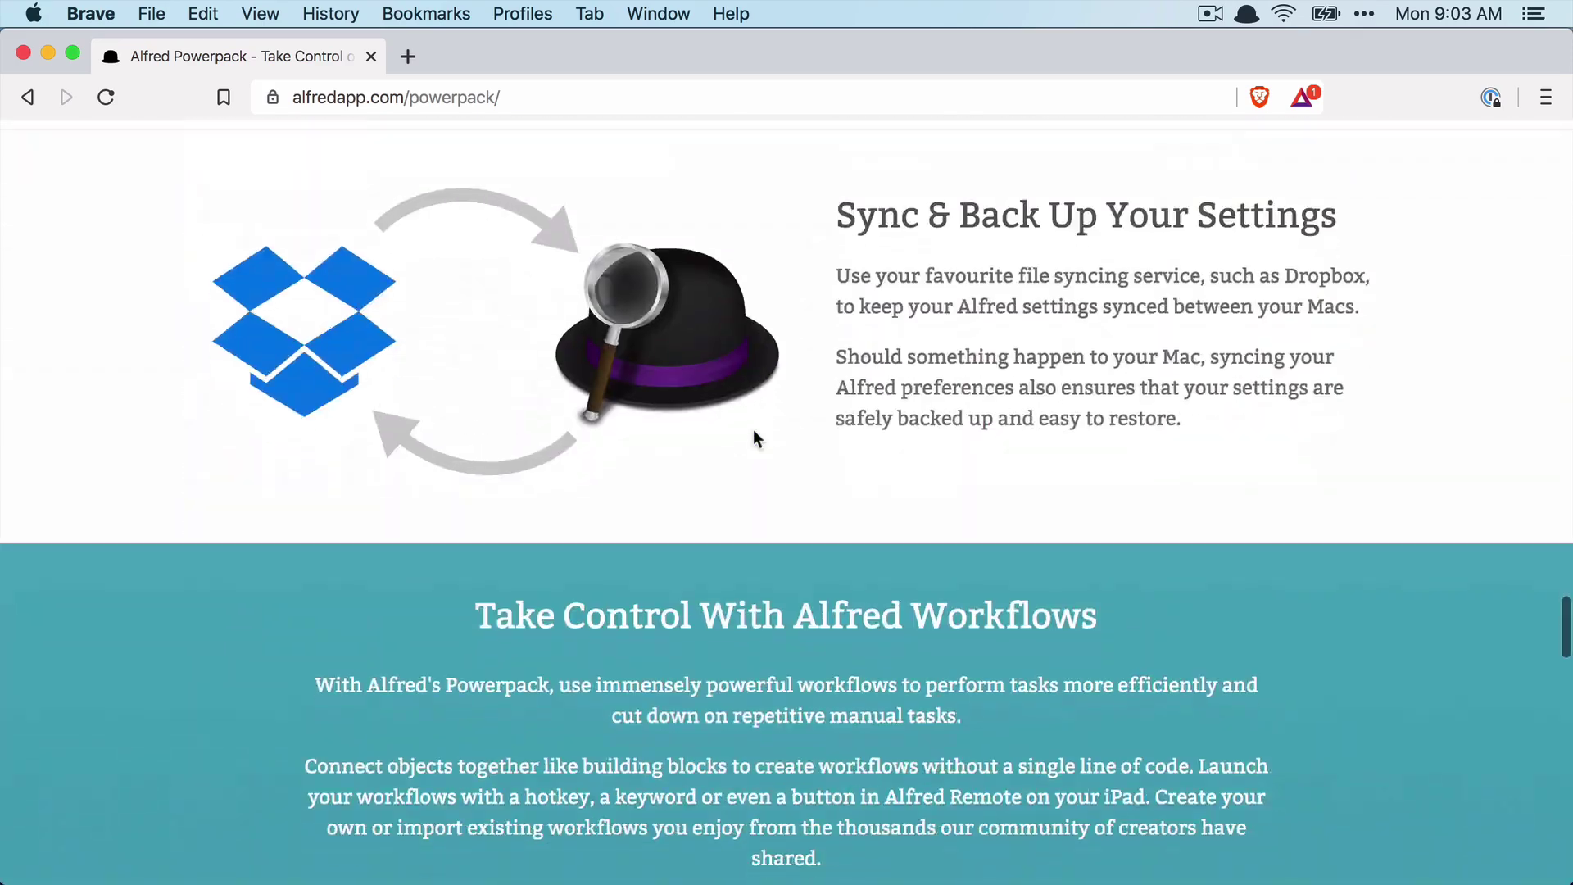
pyautogui.scroll(-15, 754, 430)
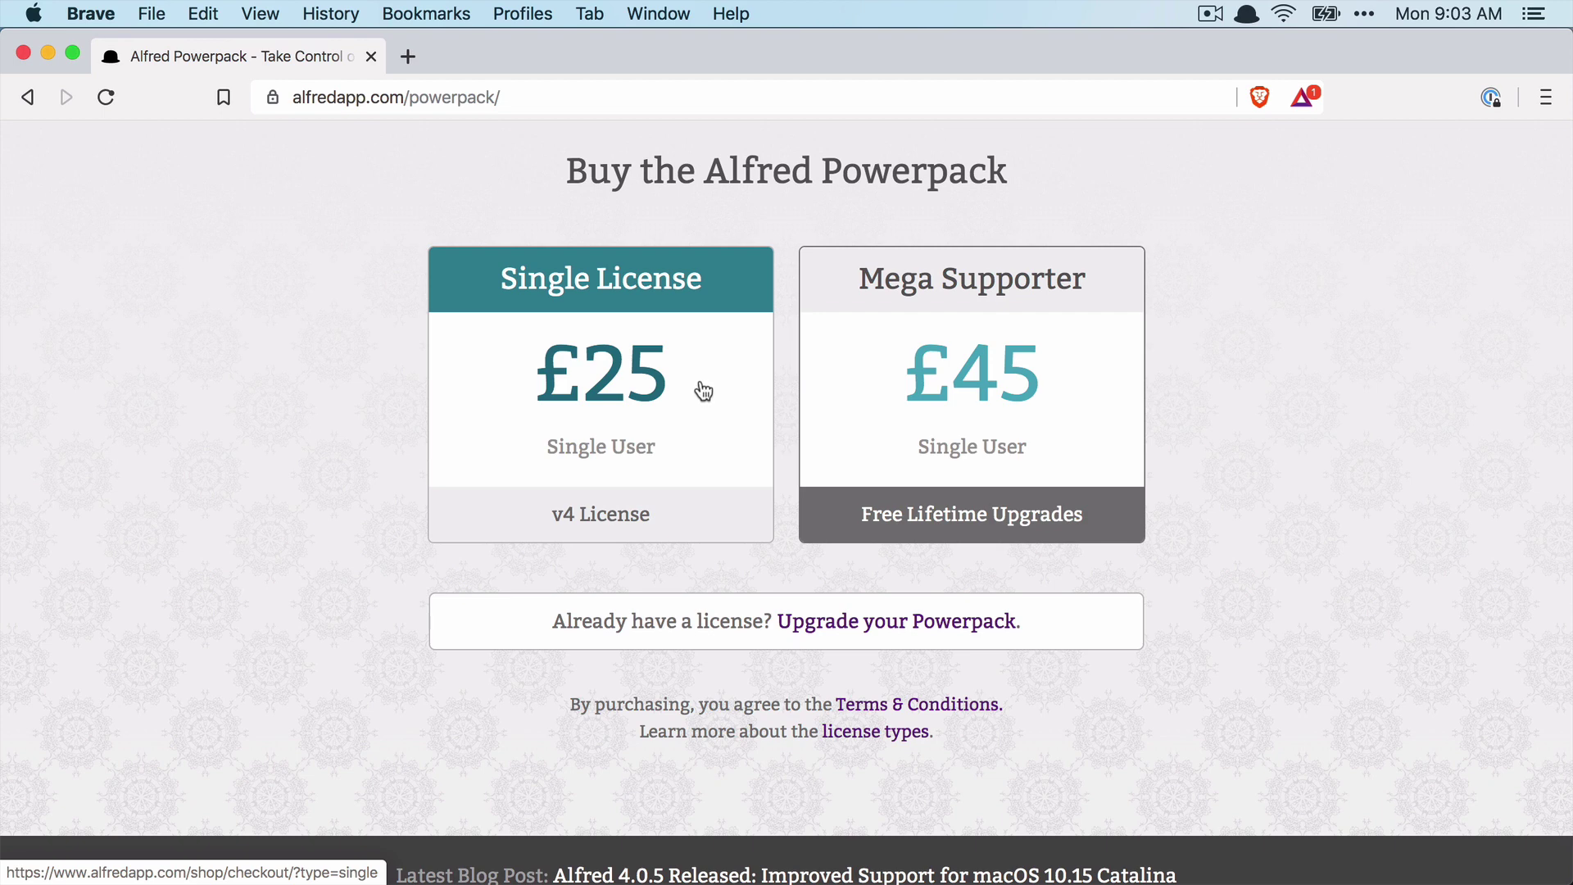
pyautogui.press('super+Tab')
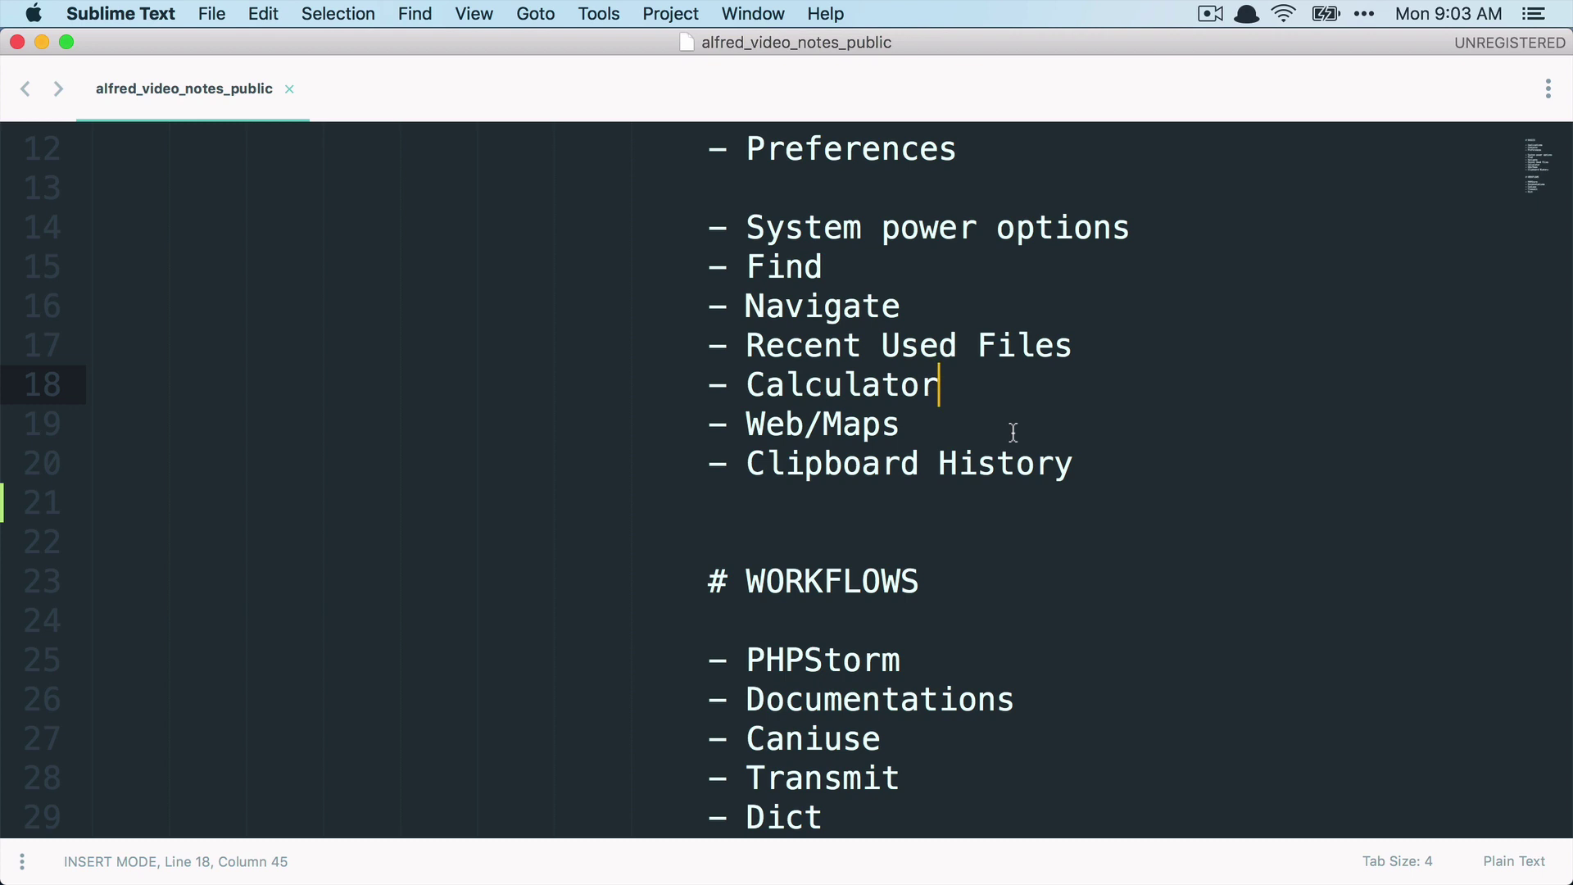
pyautogui.click(972, 667)
pyautogui.click(971, 666)
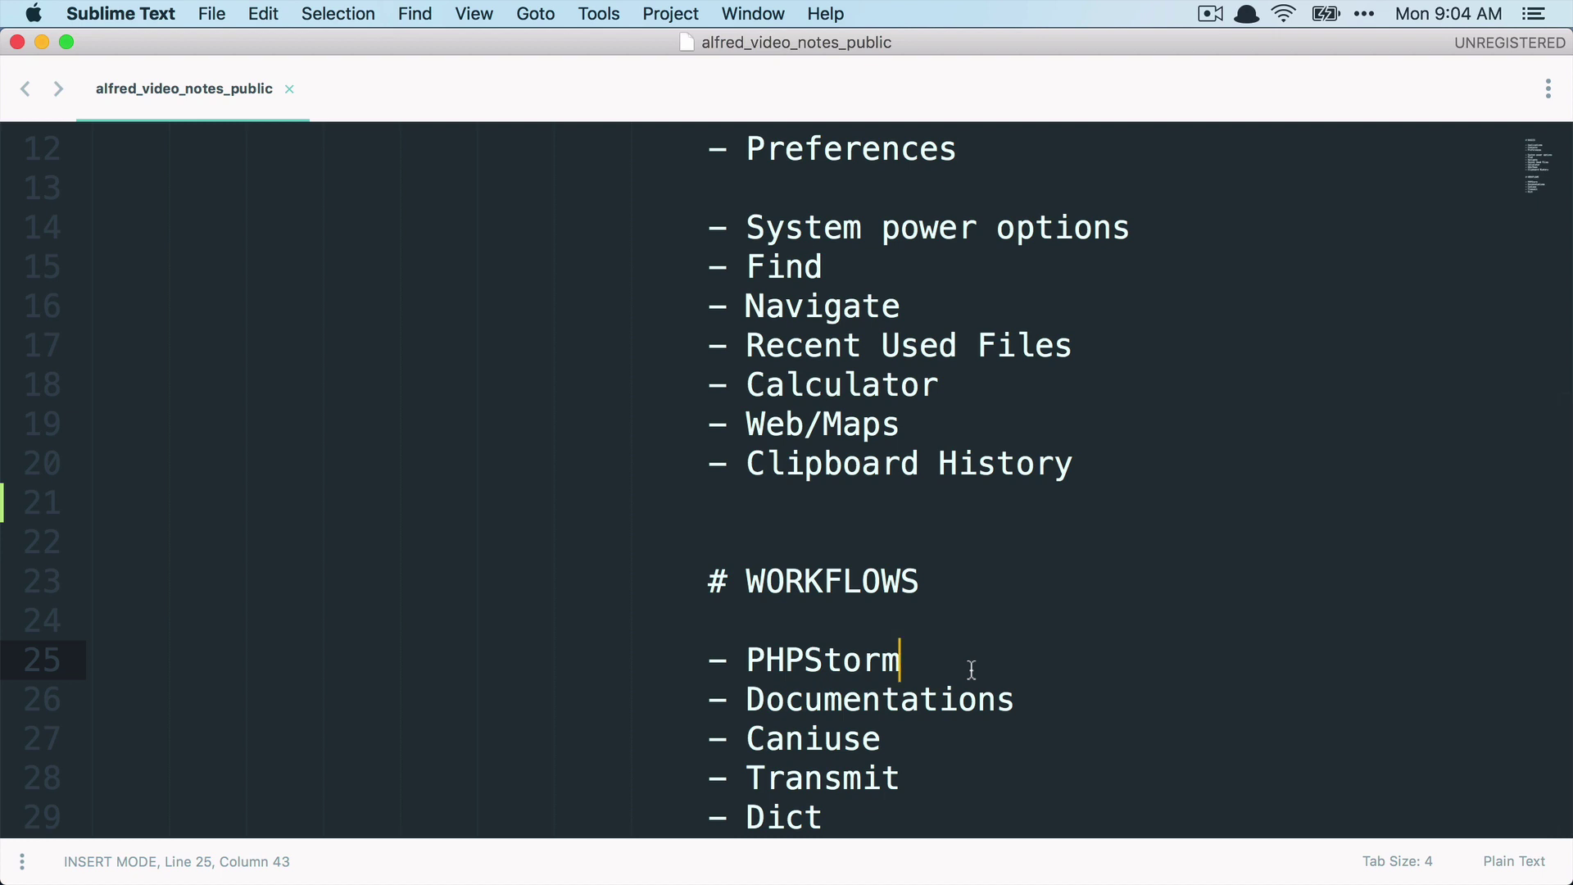
# Step: Search Alfred for 'pstorm' to list PhpStorm projects like laravel6 and api.swat.io, then clear the query
pyautogui.hotkey('alt', 'space')
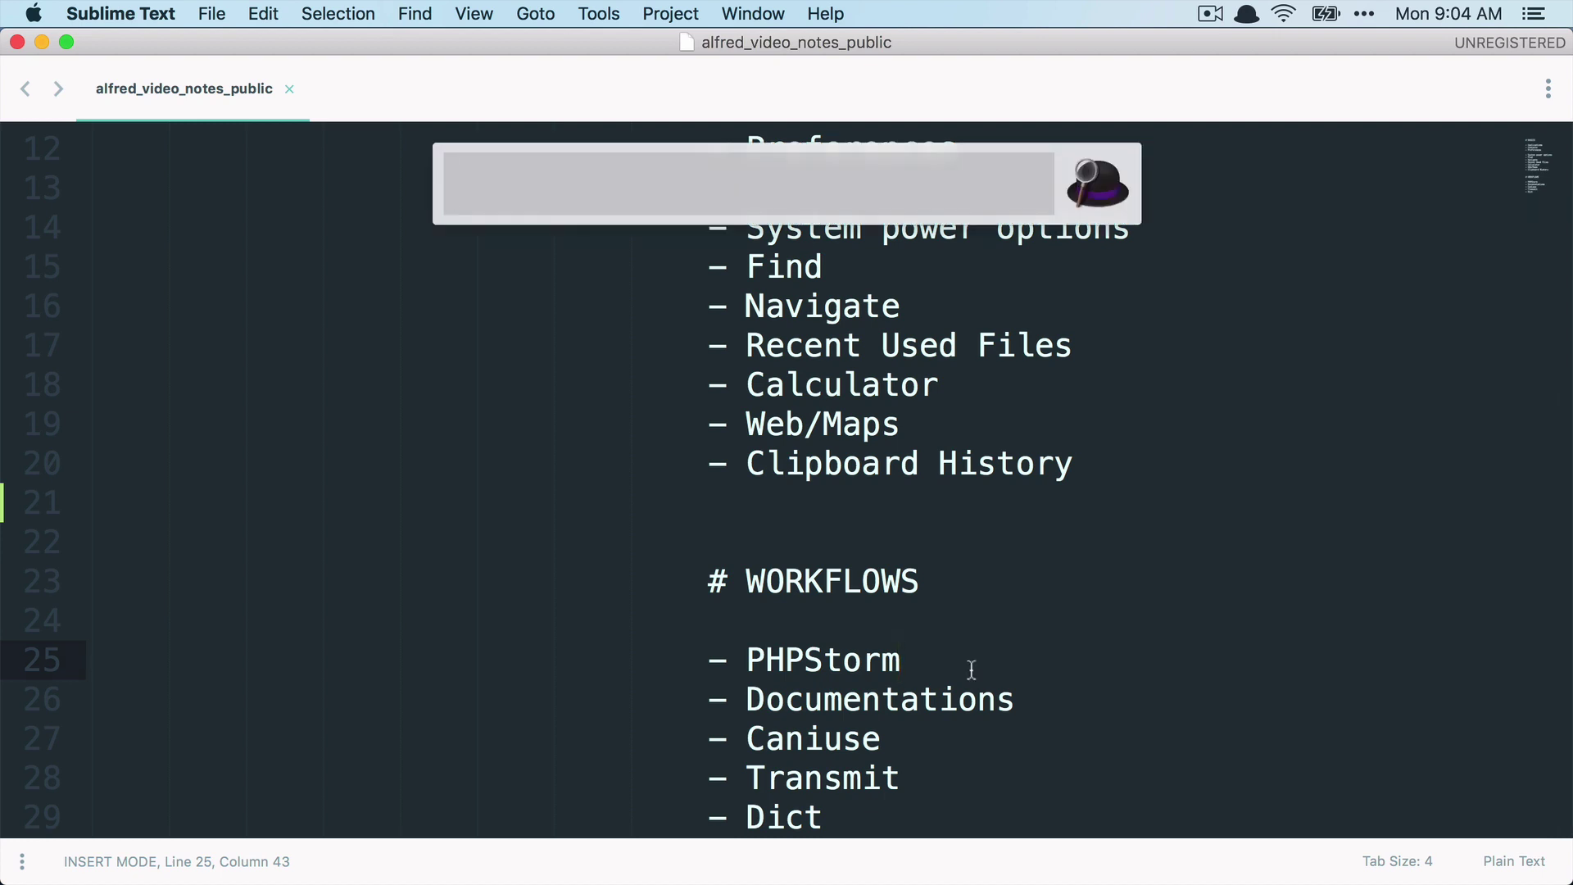
pyautogui.write('pstorm')
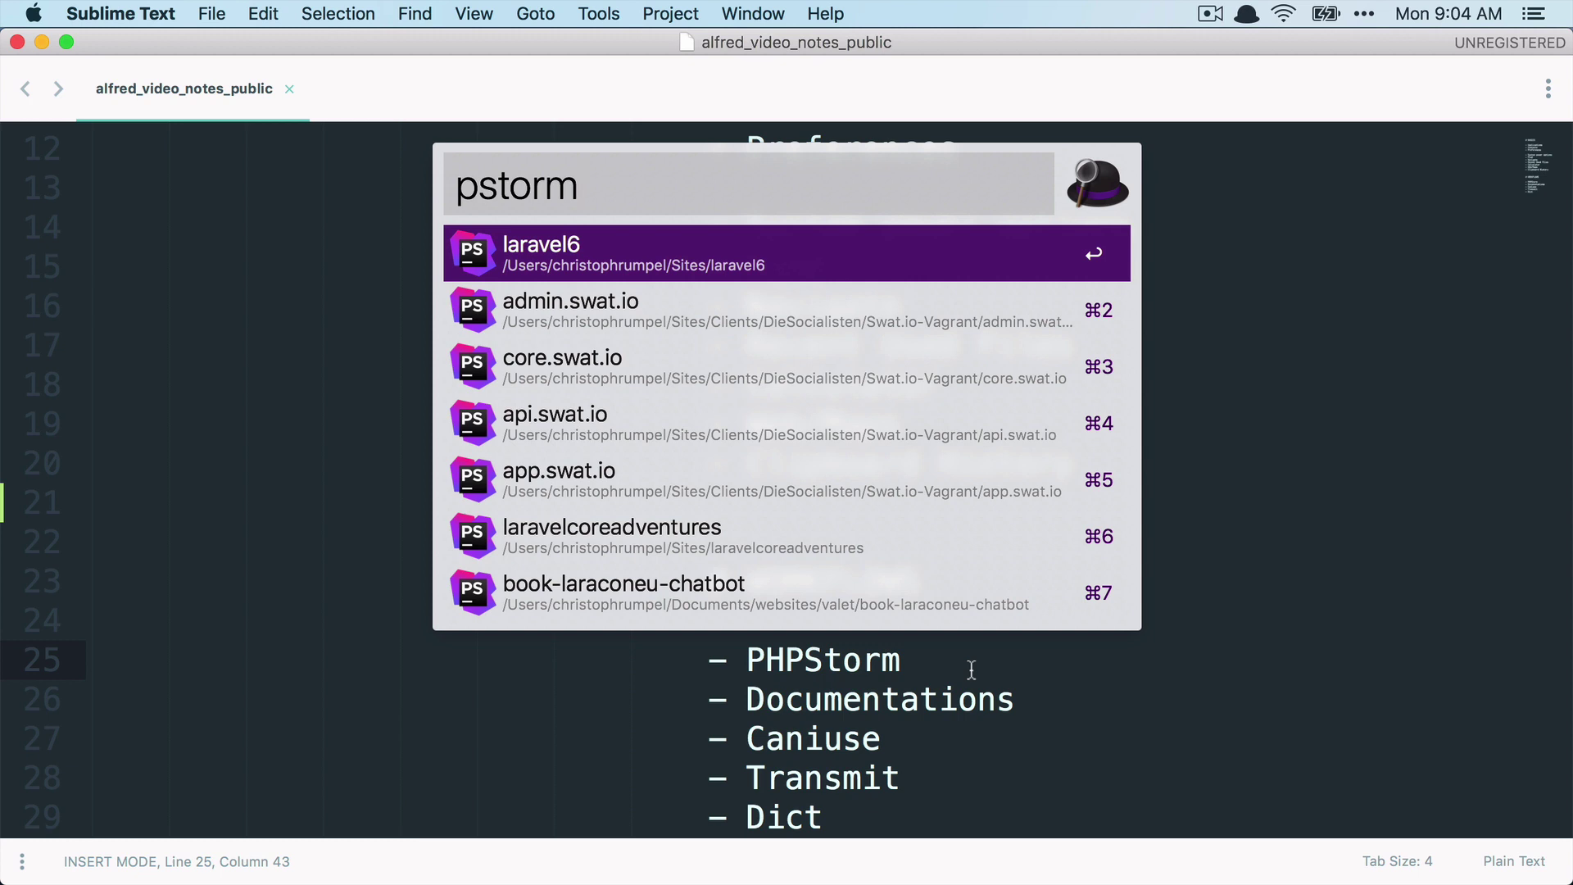
pyautogui.press('Down')
pyautogui.press('Down')
pyautogui.press('Down')
pyautogui.press('Down')
pyautogui.press('Down')
pyautogui.press('Up')
pyautogui.press('Up')
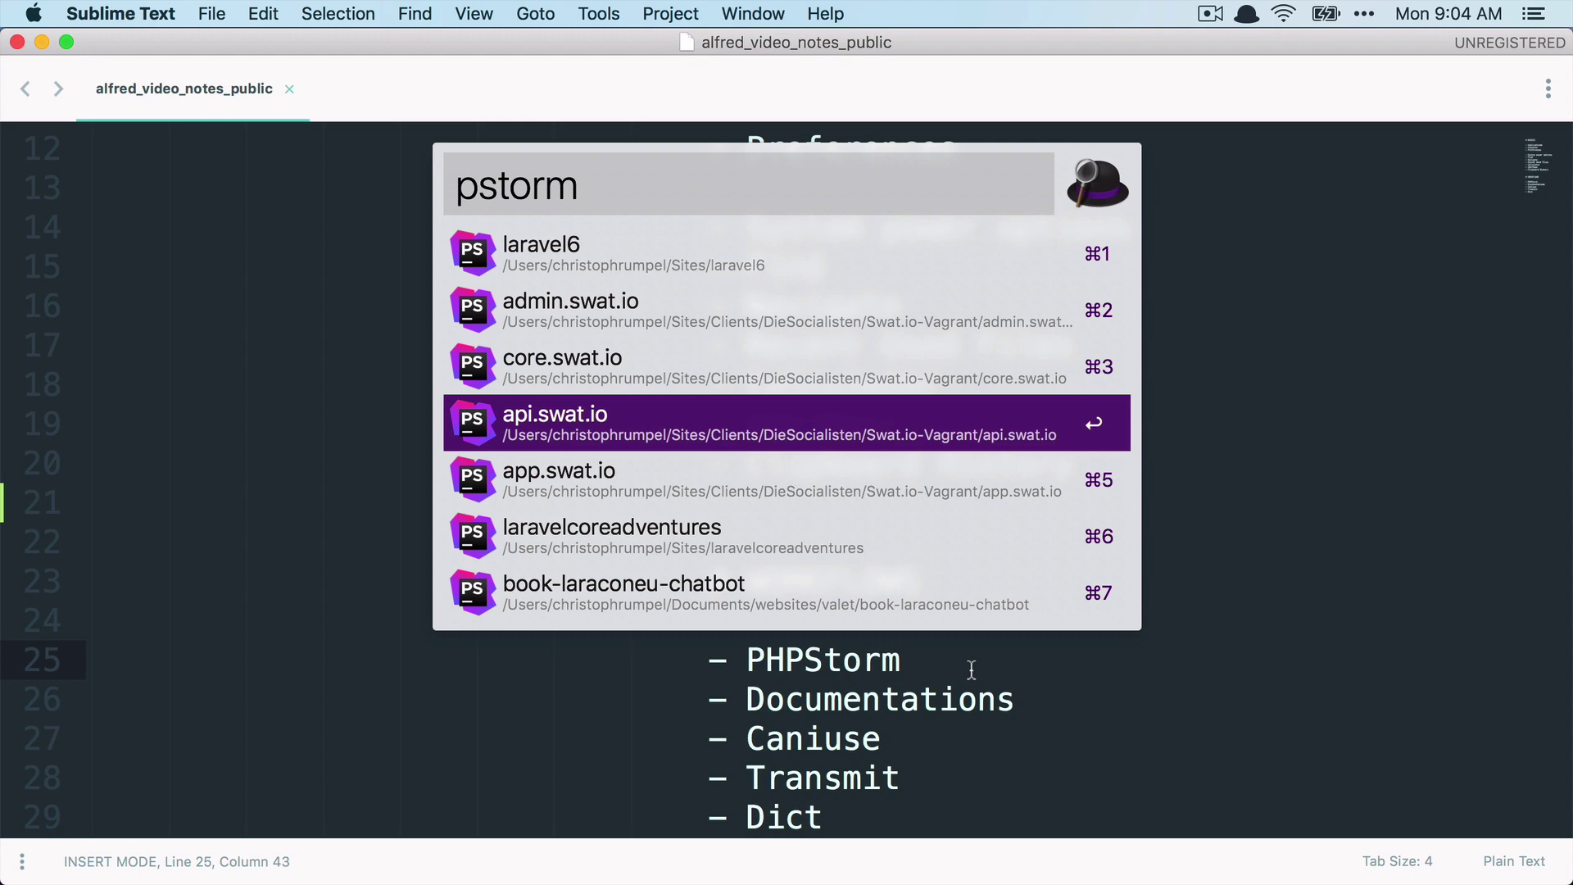
pyautogui.press('BackSpace')
pyautogui.press('BackSpace')
pyautogui.press('BackSpace')
pyautogui.press('BackSpace')
pyautogui.press('BackSpace')
pyautogui.press('BackSpace')
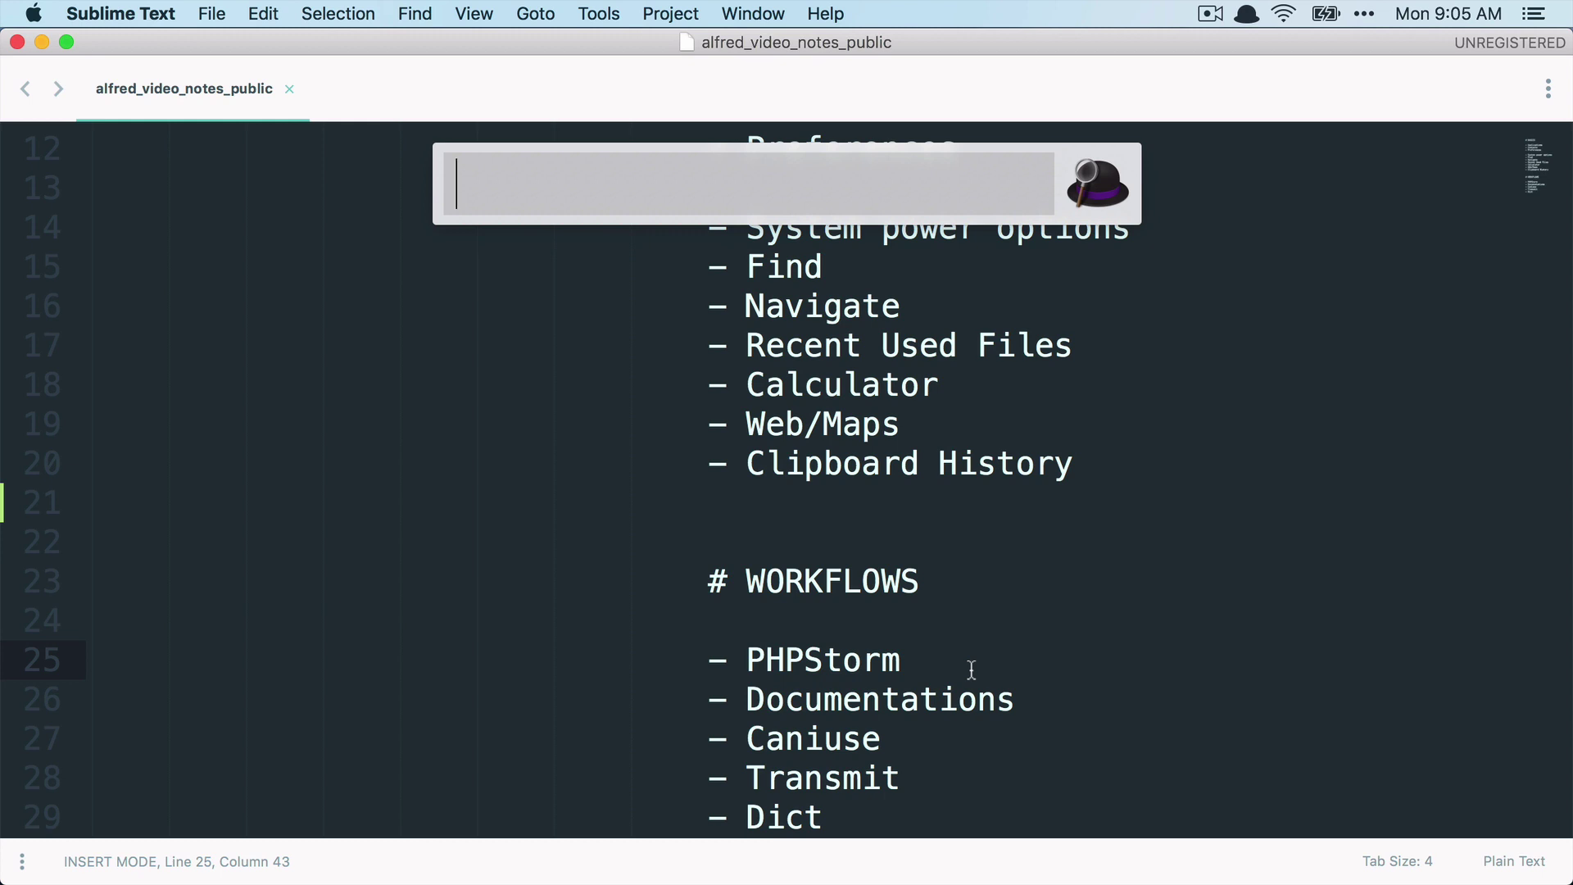
# Step: Open Laravel's Defining A Mutator docs via an 'ld mut' Alfred search and review its code example
pyautogui.write('ld')
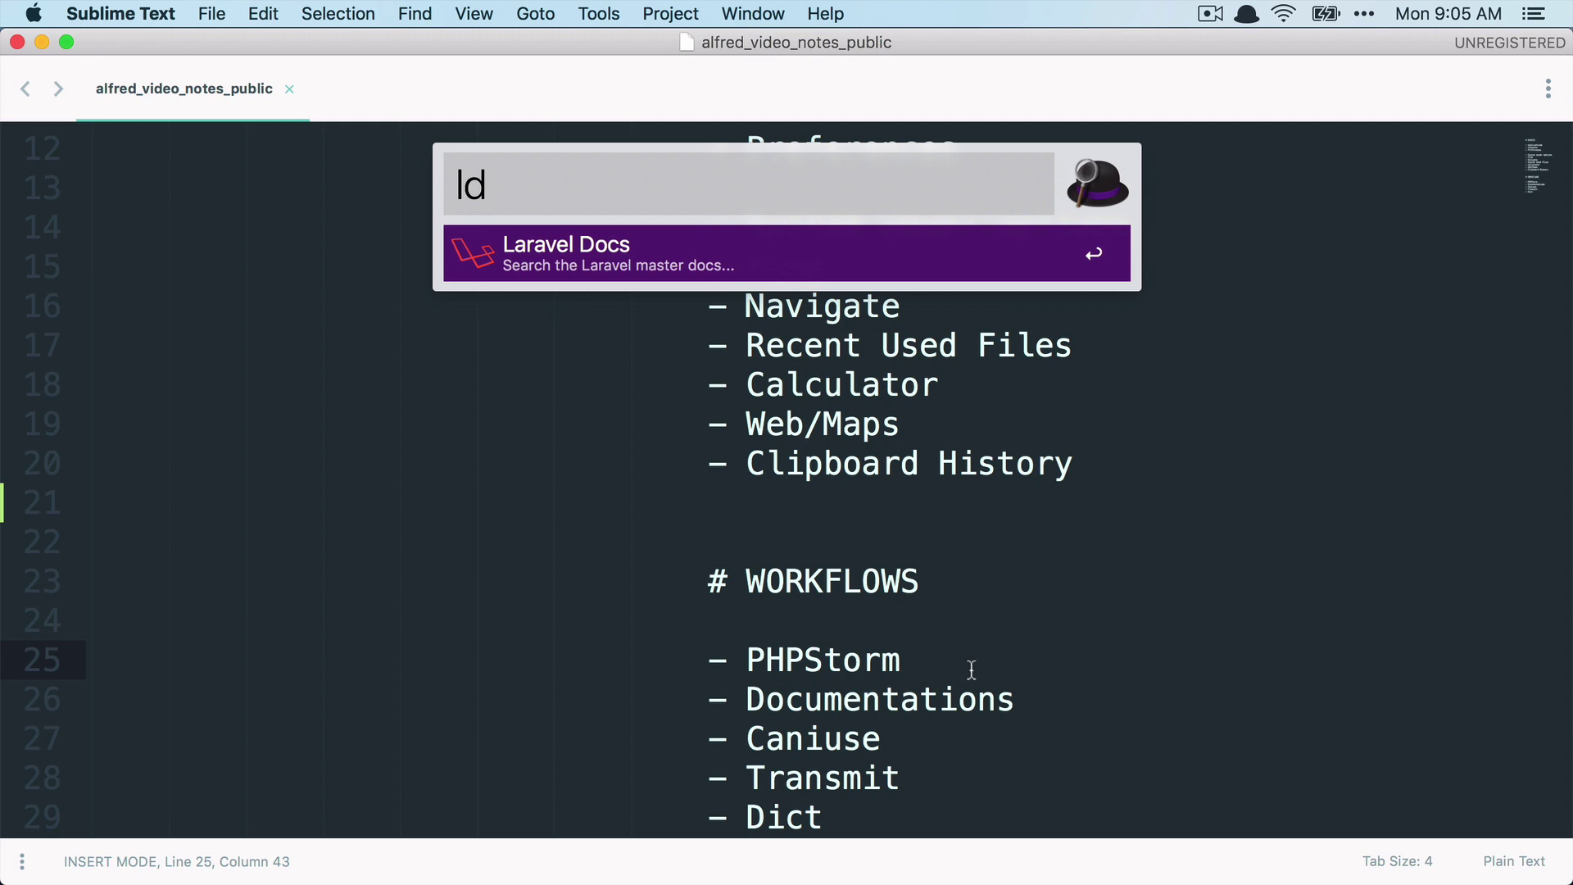
pyautogui.write('eloq')
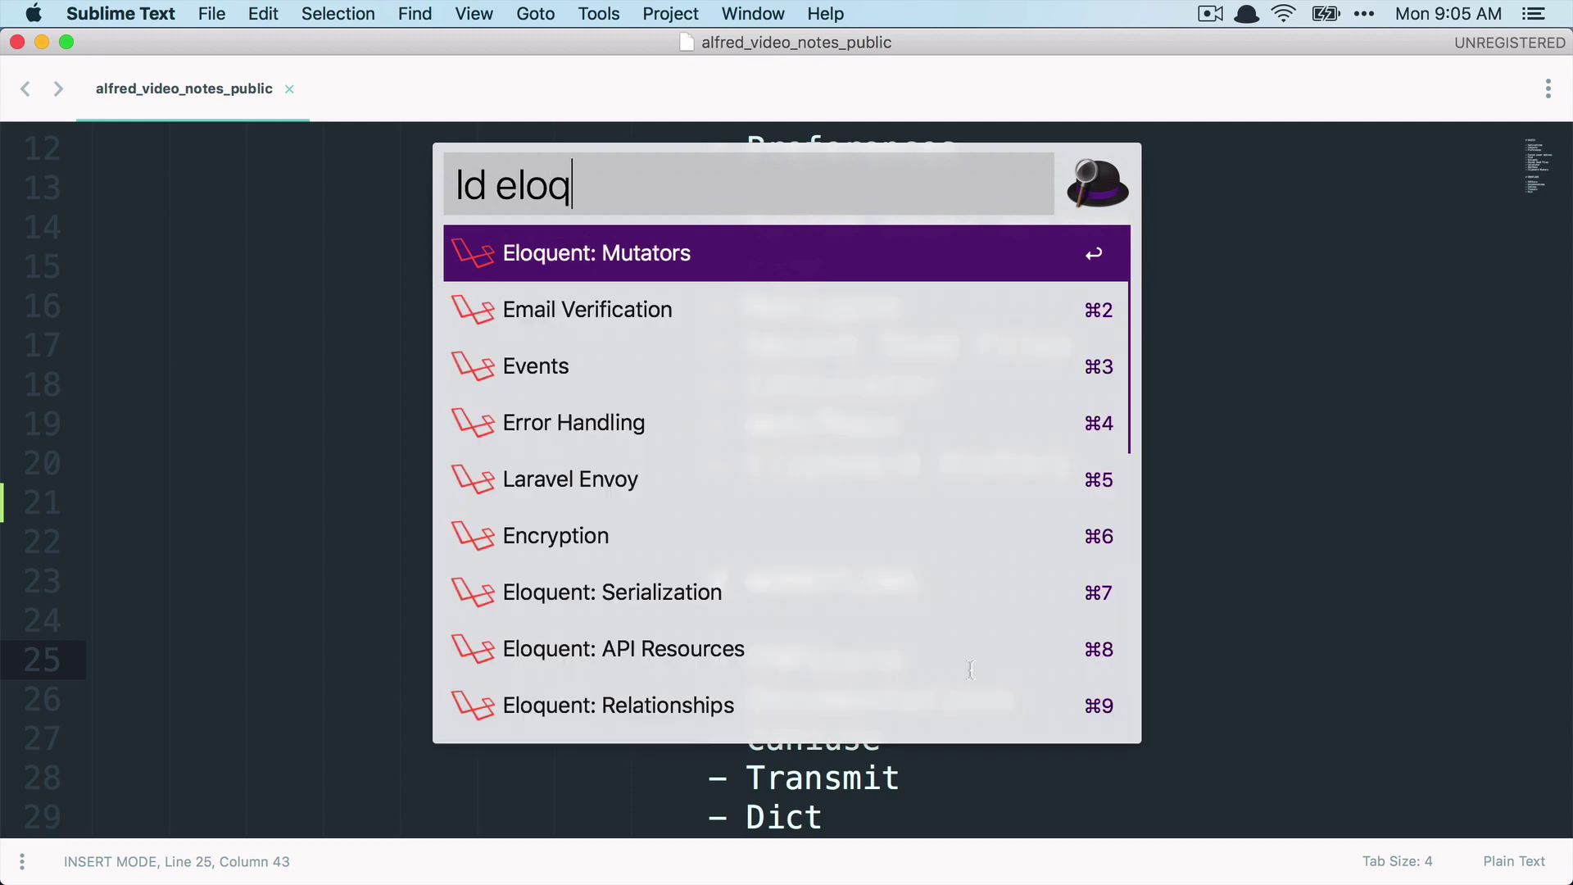
pyautogui.write('ue')
pyautogui.press('BackSpace')
pyautogui.press('BackSpace')
pyautogui.press('BackSpace')
pyautogui.press('BackSpace')
pyautogui.press('BackSpace')
pyautogui.press('BackSpace')
pyautogui.write('mut')
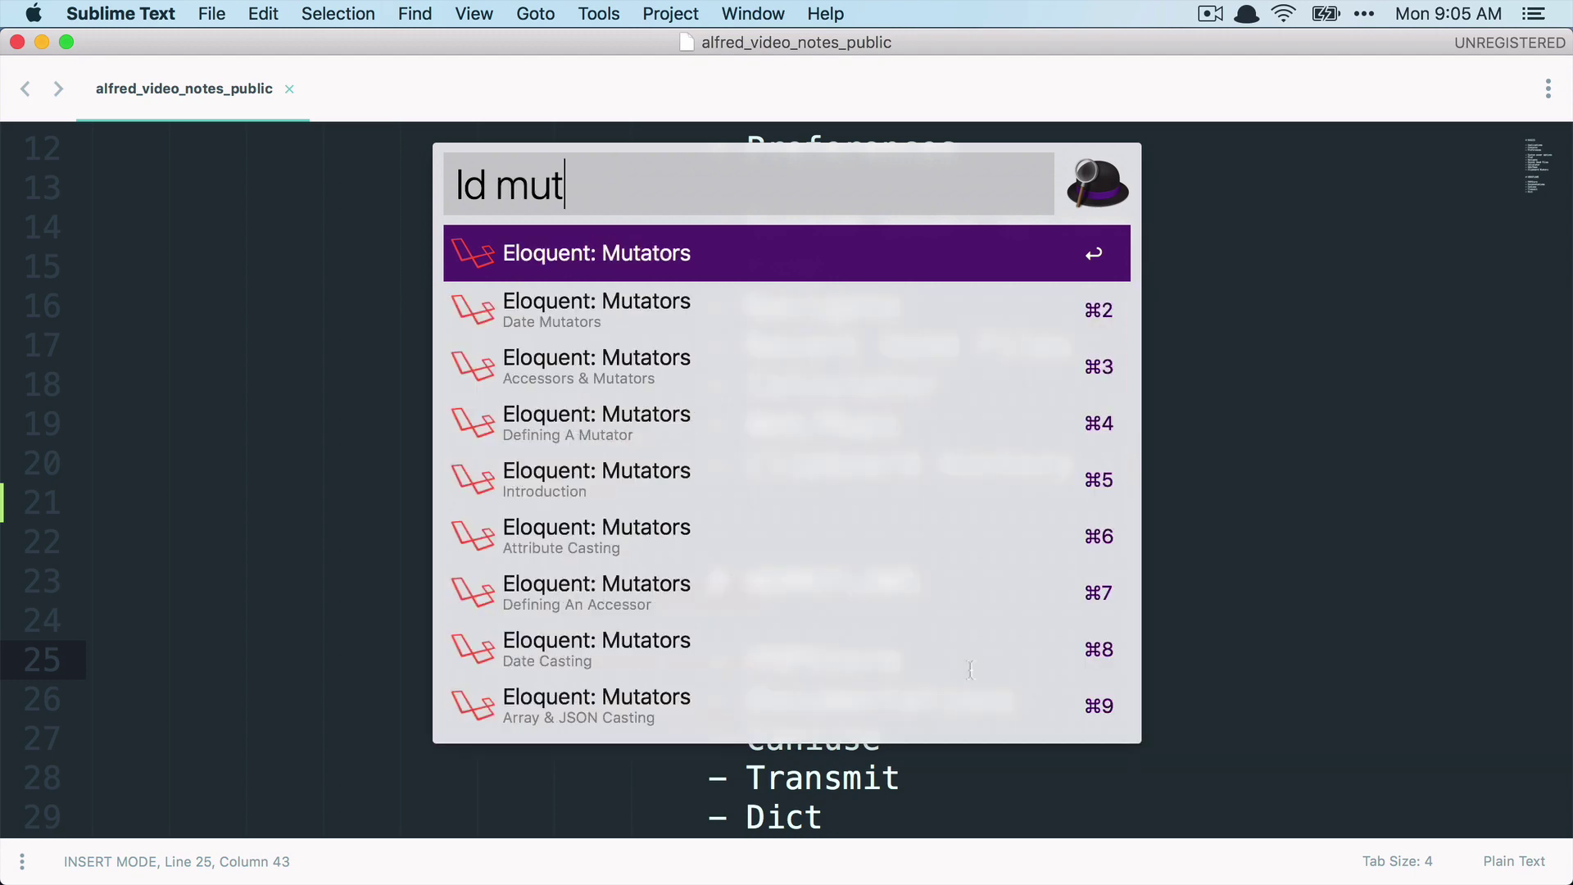
pyautogui.press('Down')
pyautogui.press('Down')
pyautogui.press('Down')
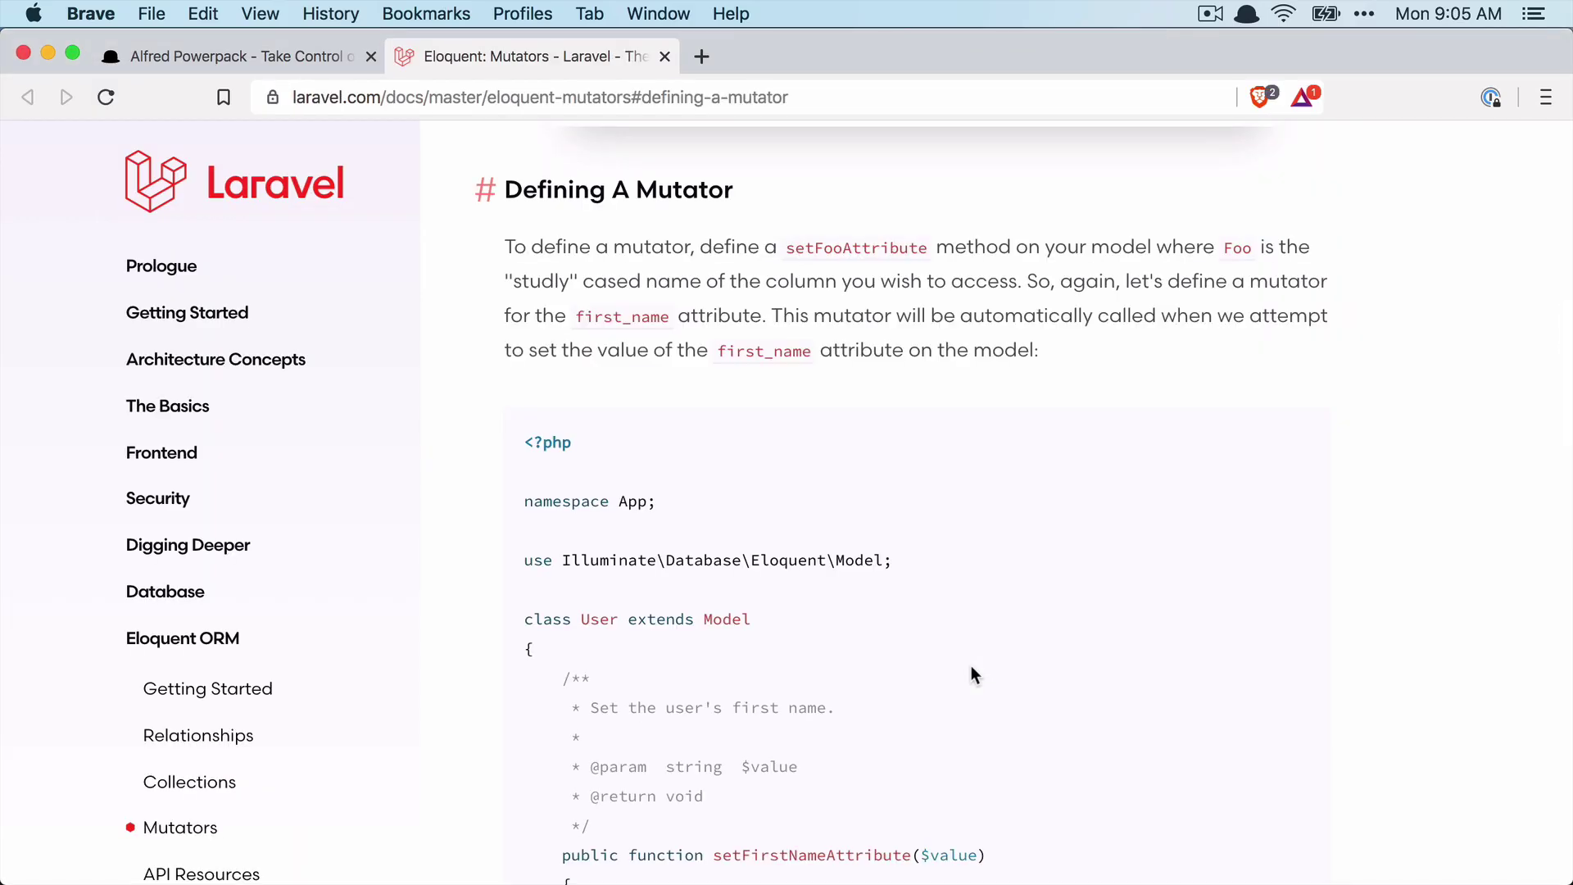
pyautogui.scroll(-3, 971, 665)
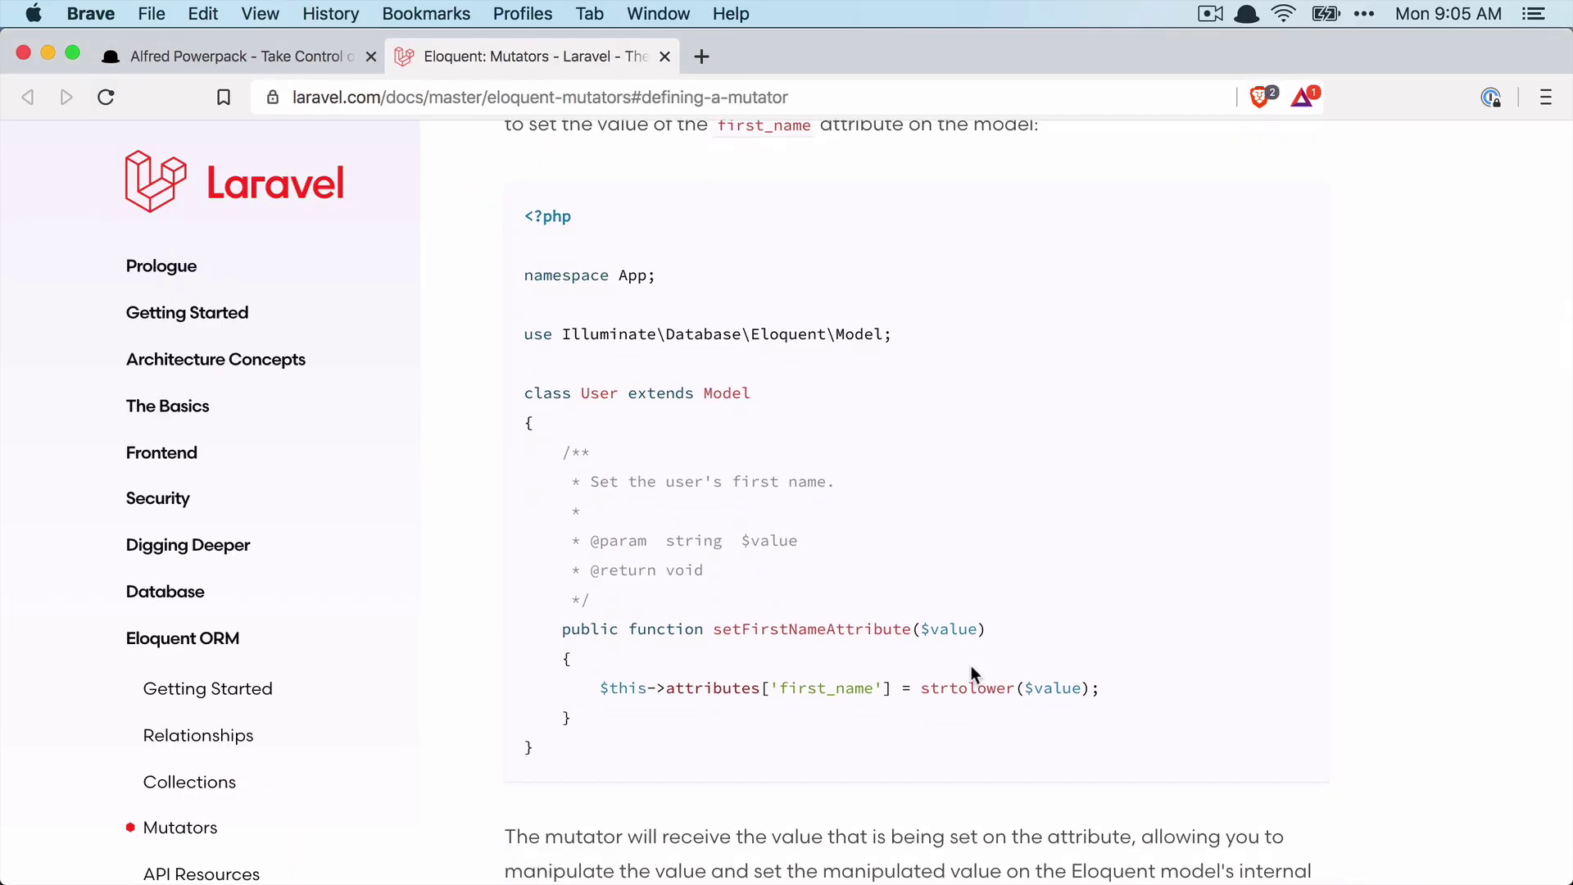
pyautogui.scroll(1, 971, 665)
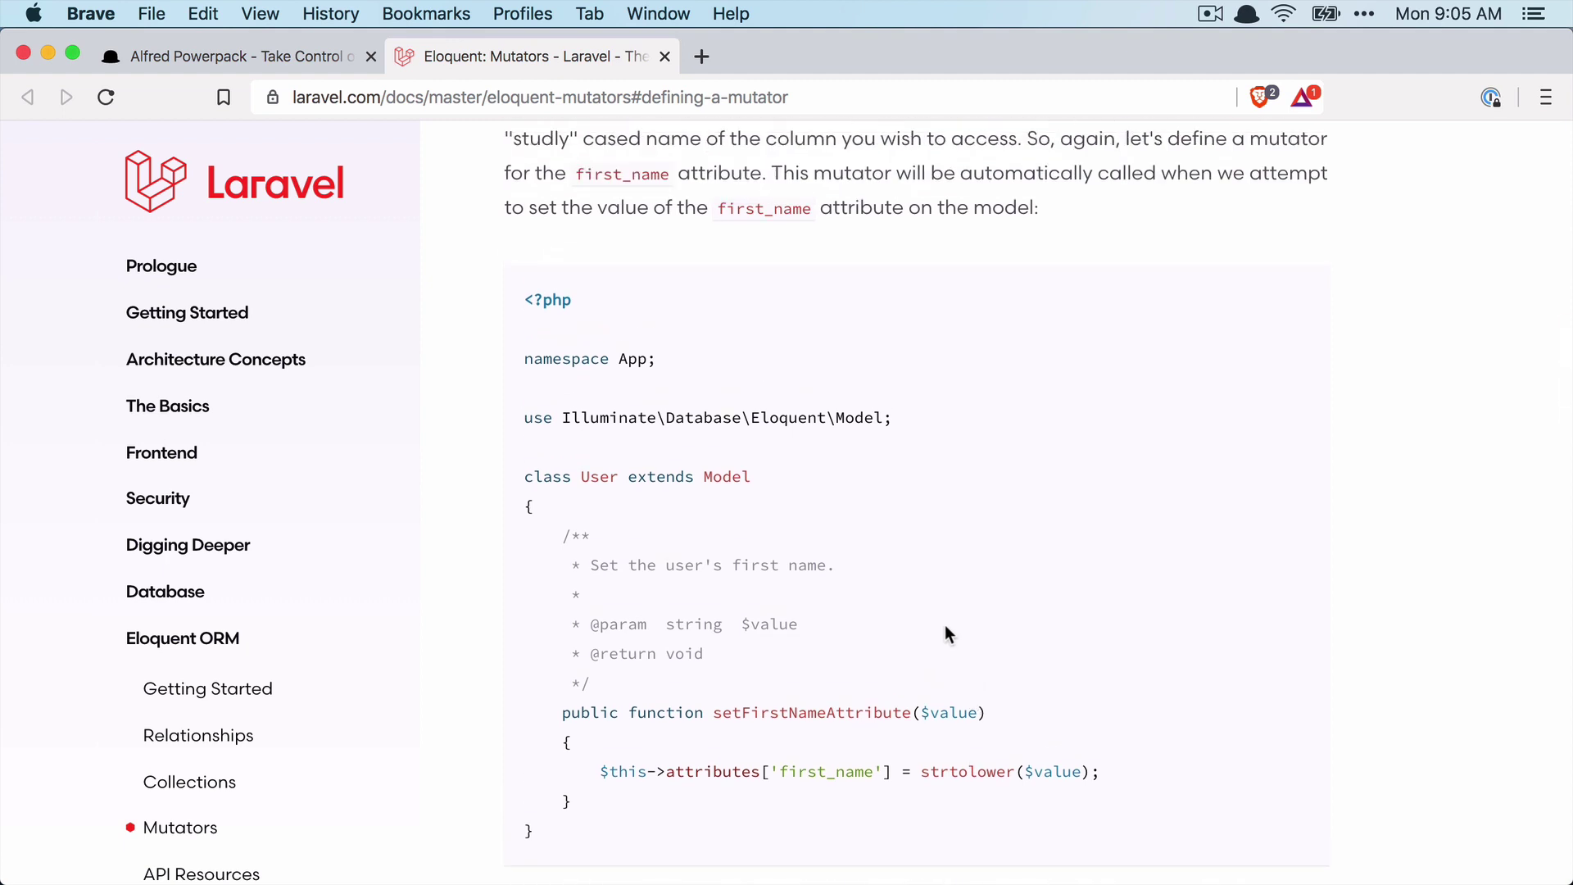
pyautogui.hotkey('alt', 'space')
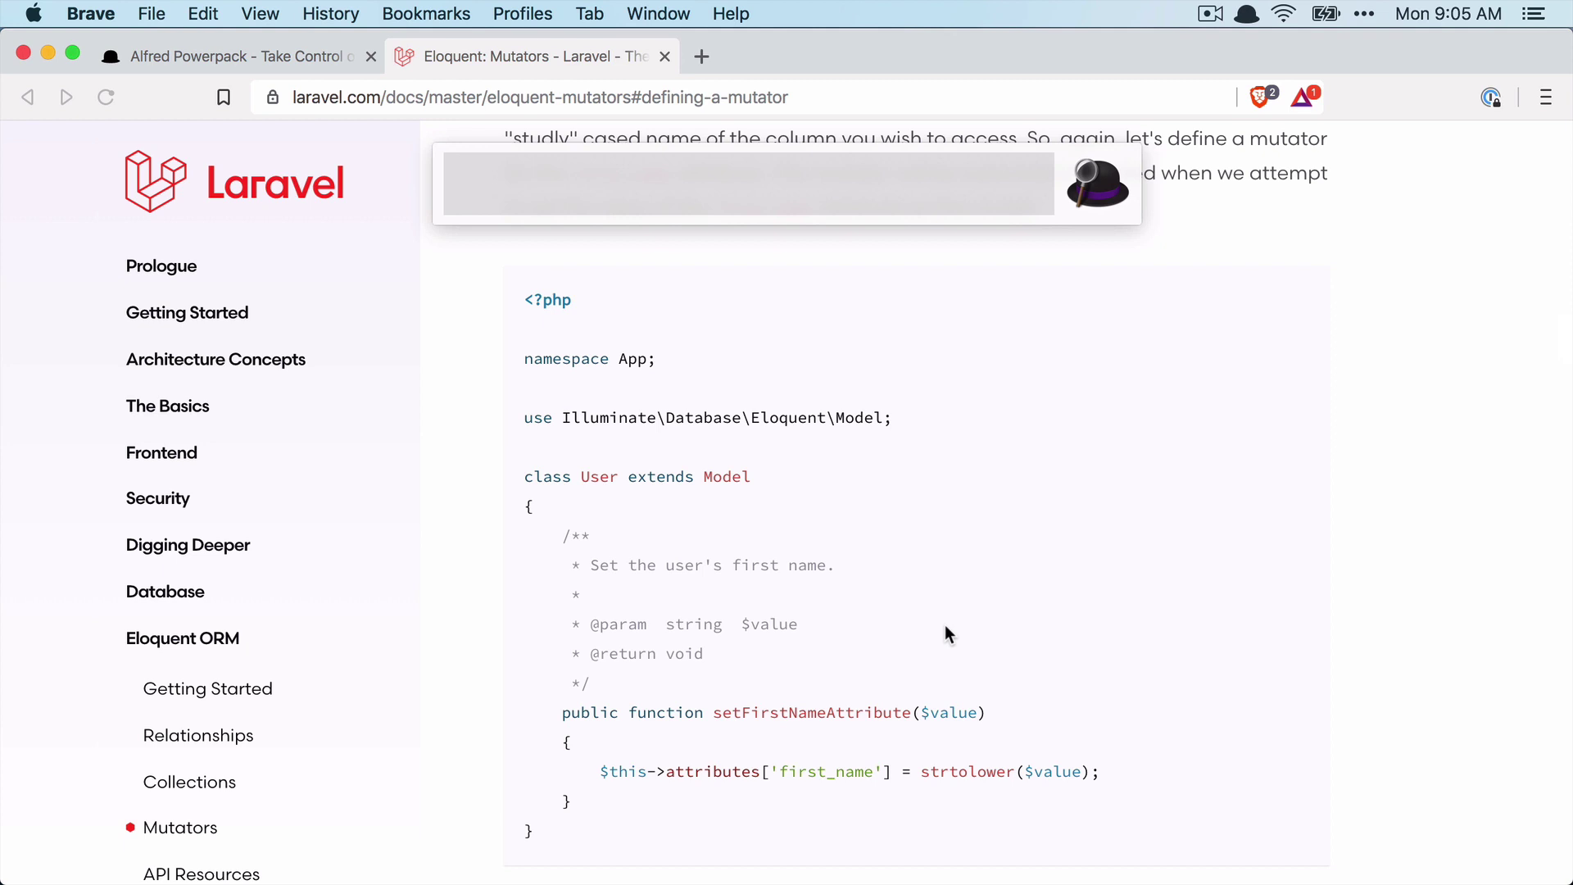
# Step: Open the Vue.js Props guide from an Alfred 'vue p' search
pyautogui.write('vue pr')
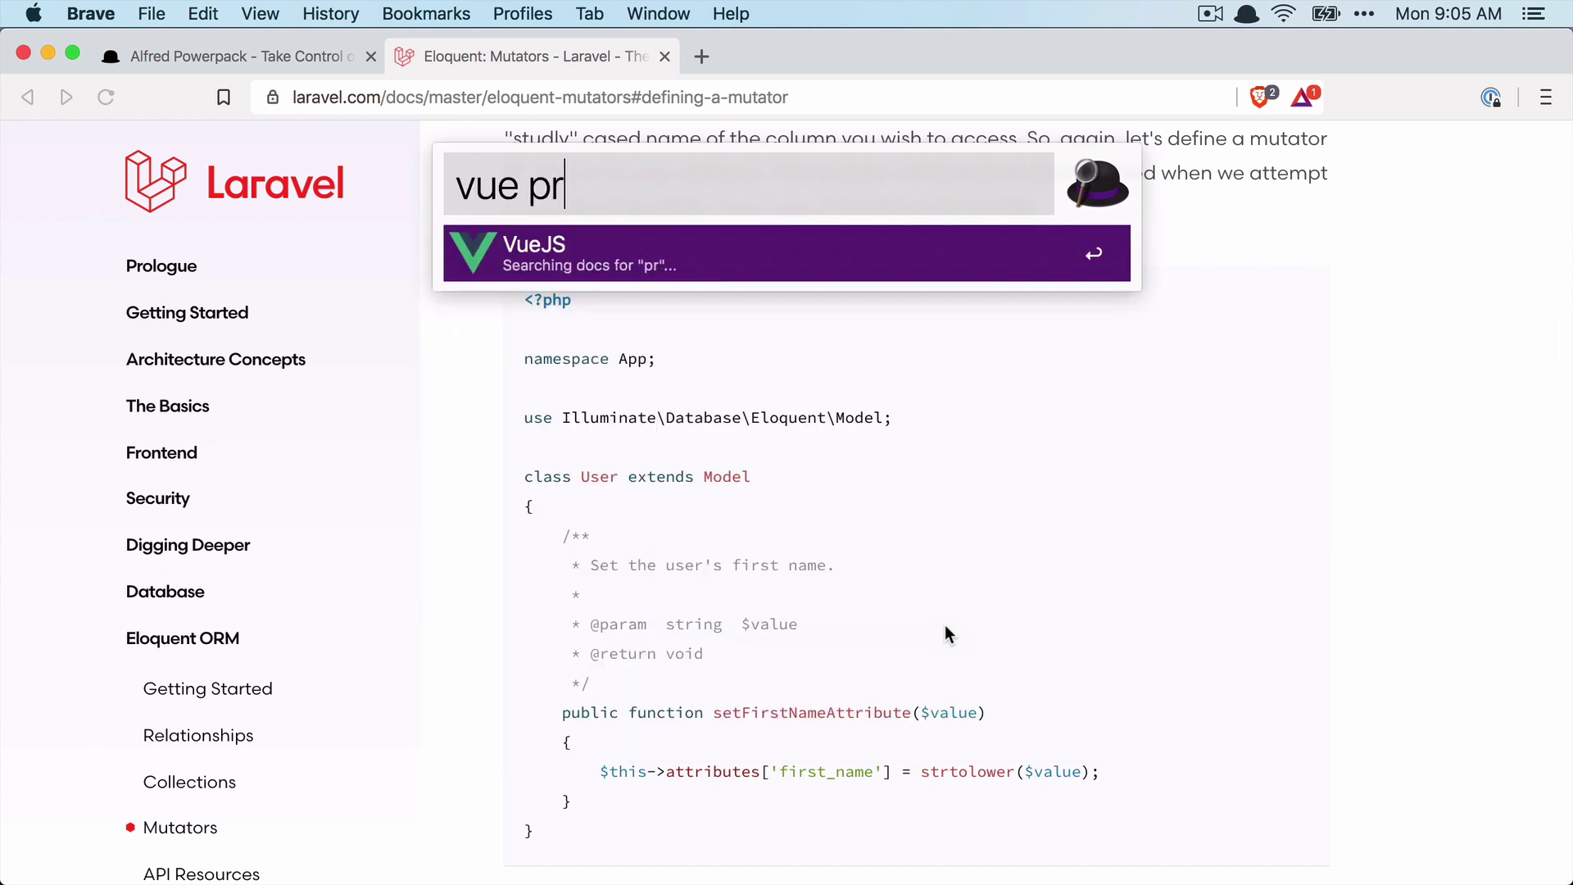
pyautogui.write('p')
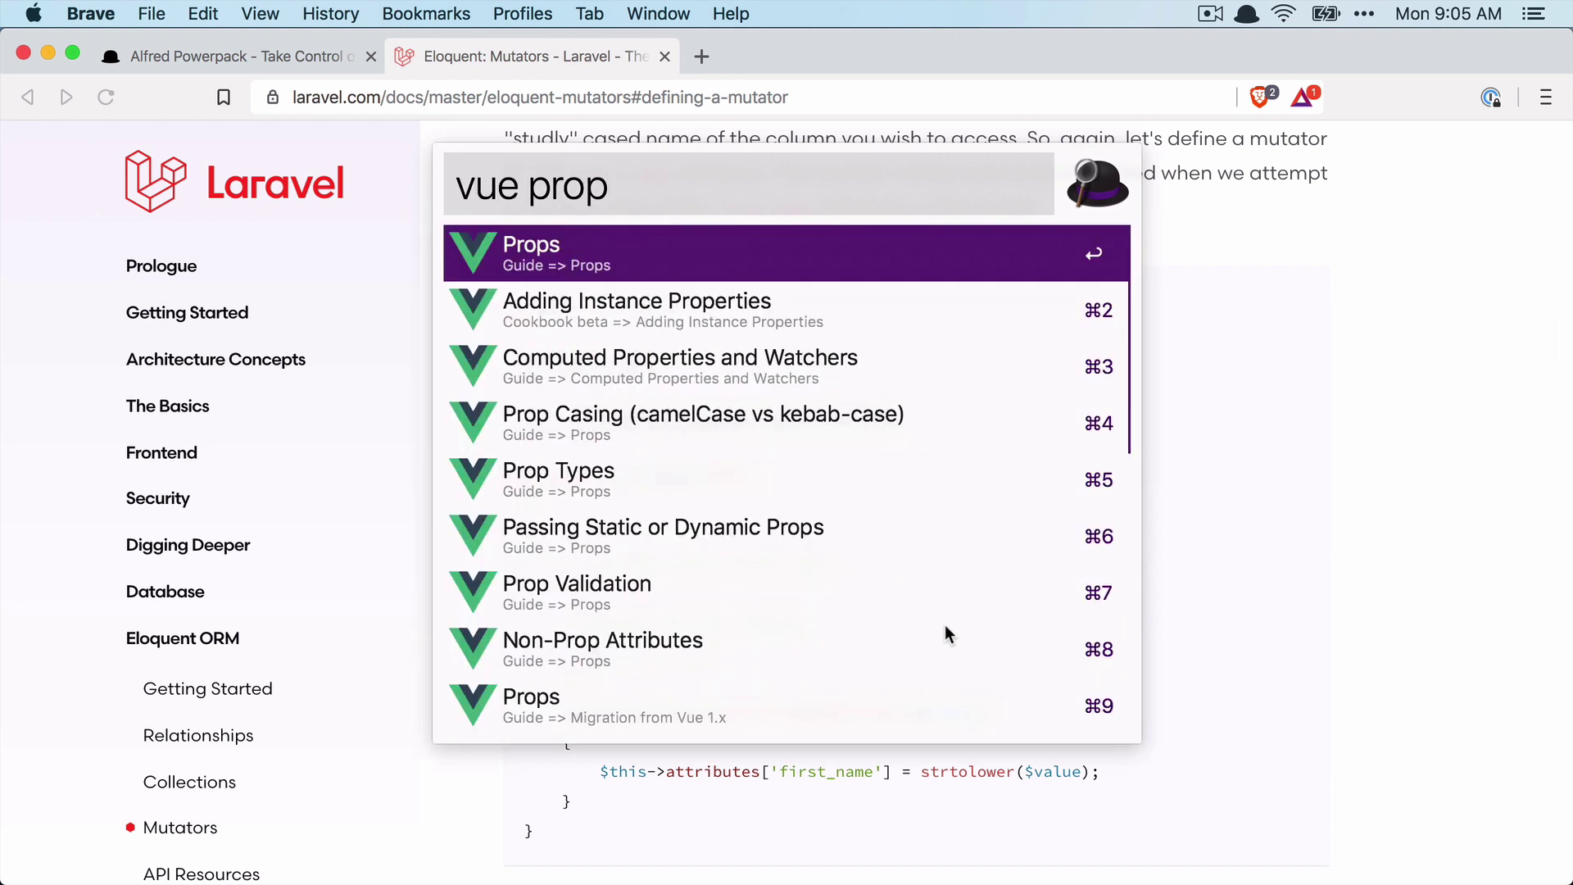
pyautogui.press('Return')
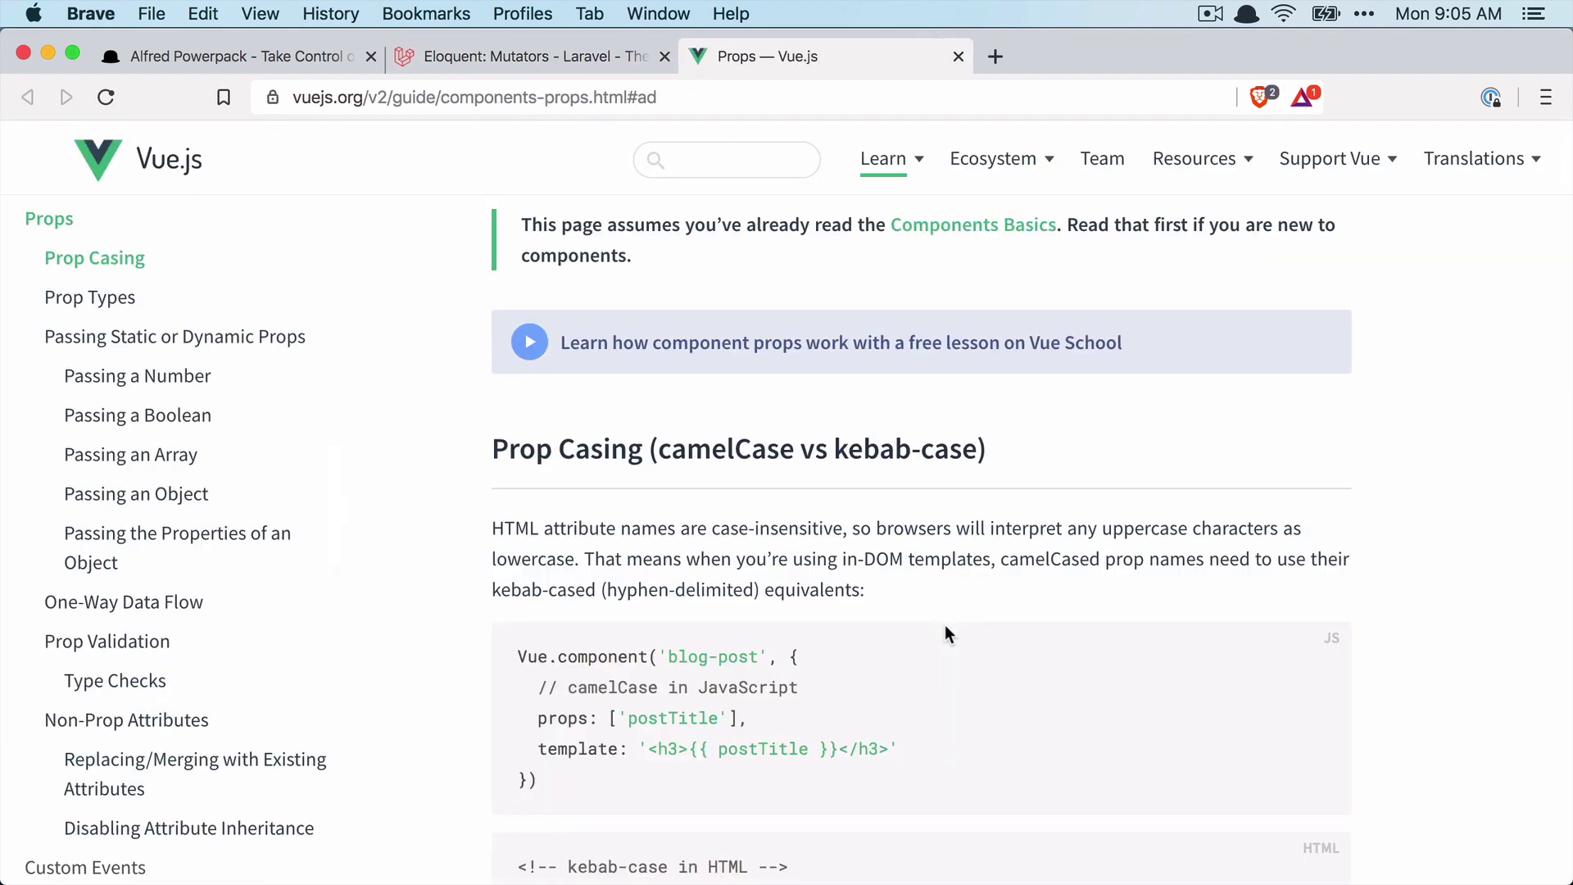
# Step: Open the Tailwind CSS Border Radius docs from an Alfred 'tw border' search
pyautogui.hotkey('alt', 'space')
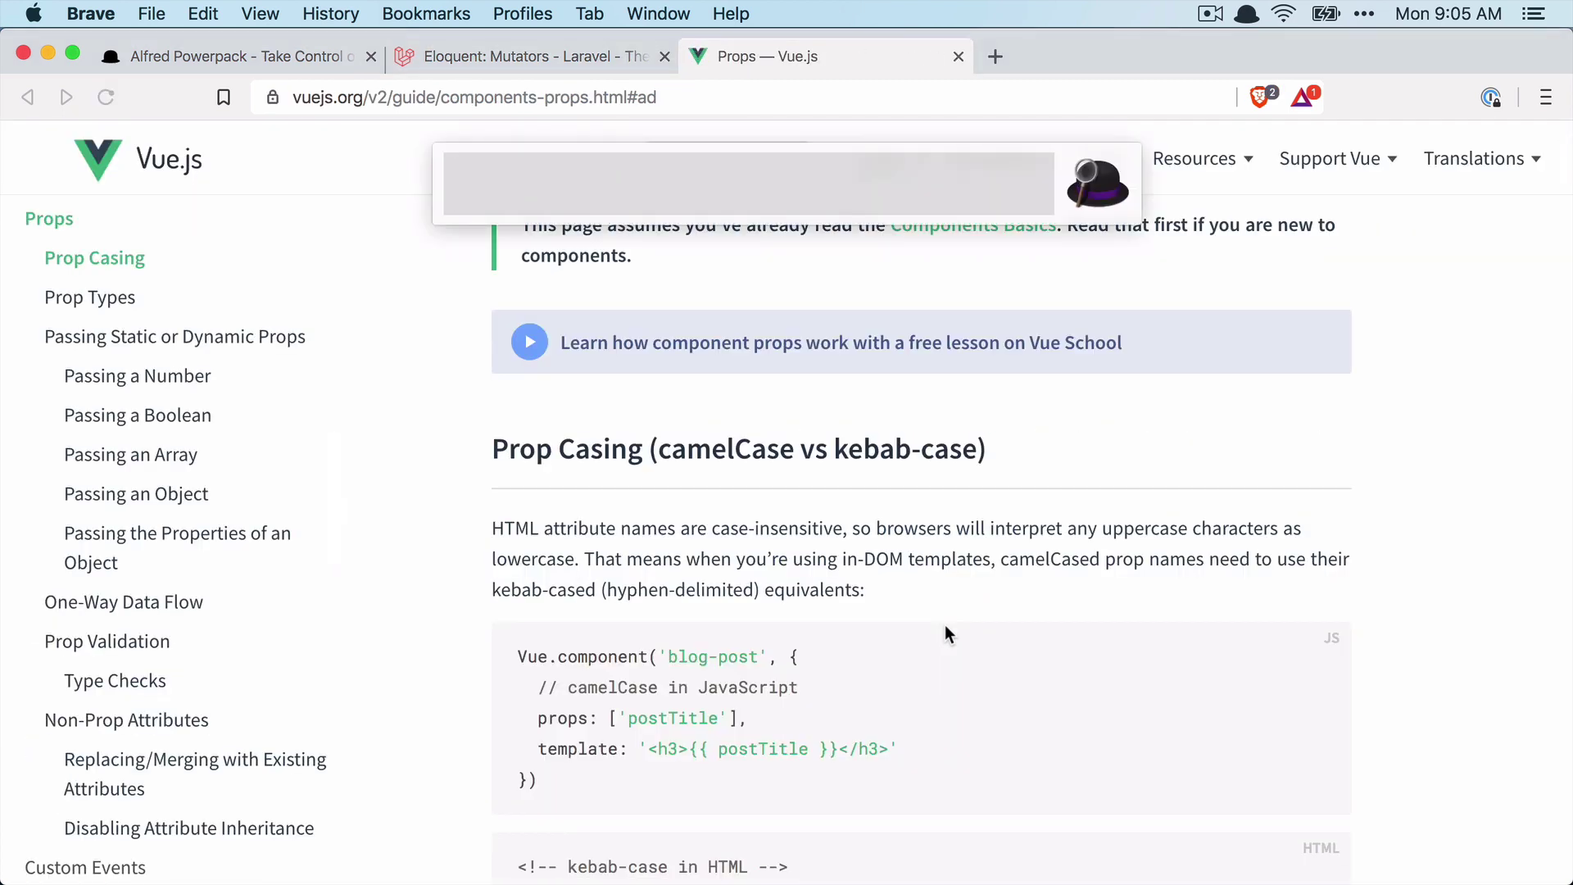
pyautogui.write('tw border')
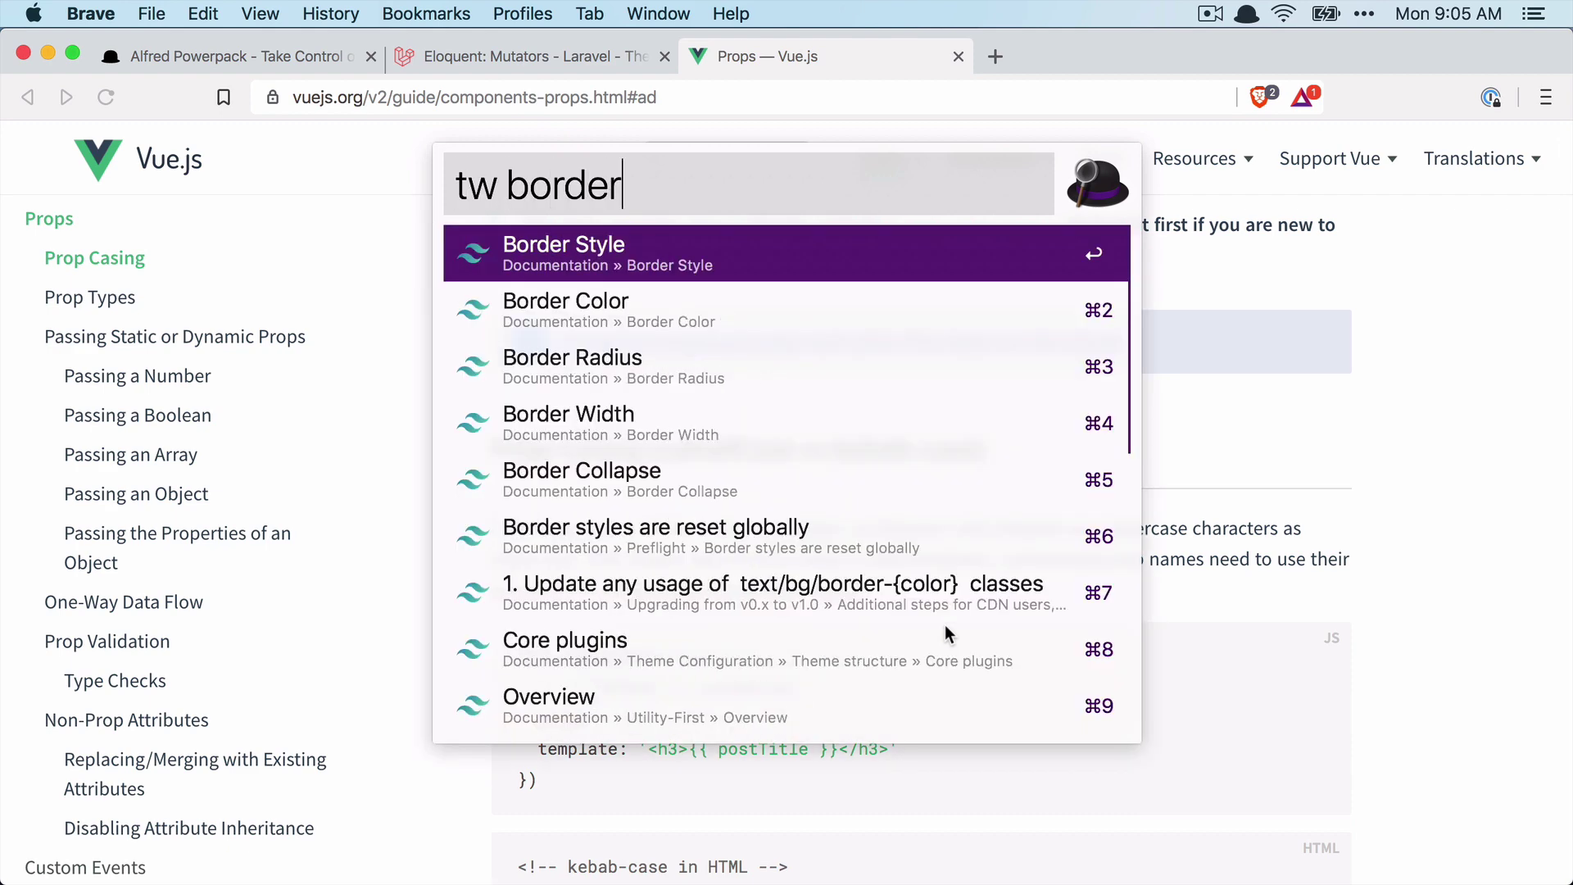
pyautogui.press('Down')
pyautogui.press('Down')
pyautogui.press('Return')
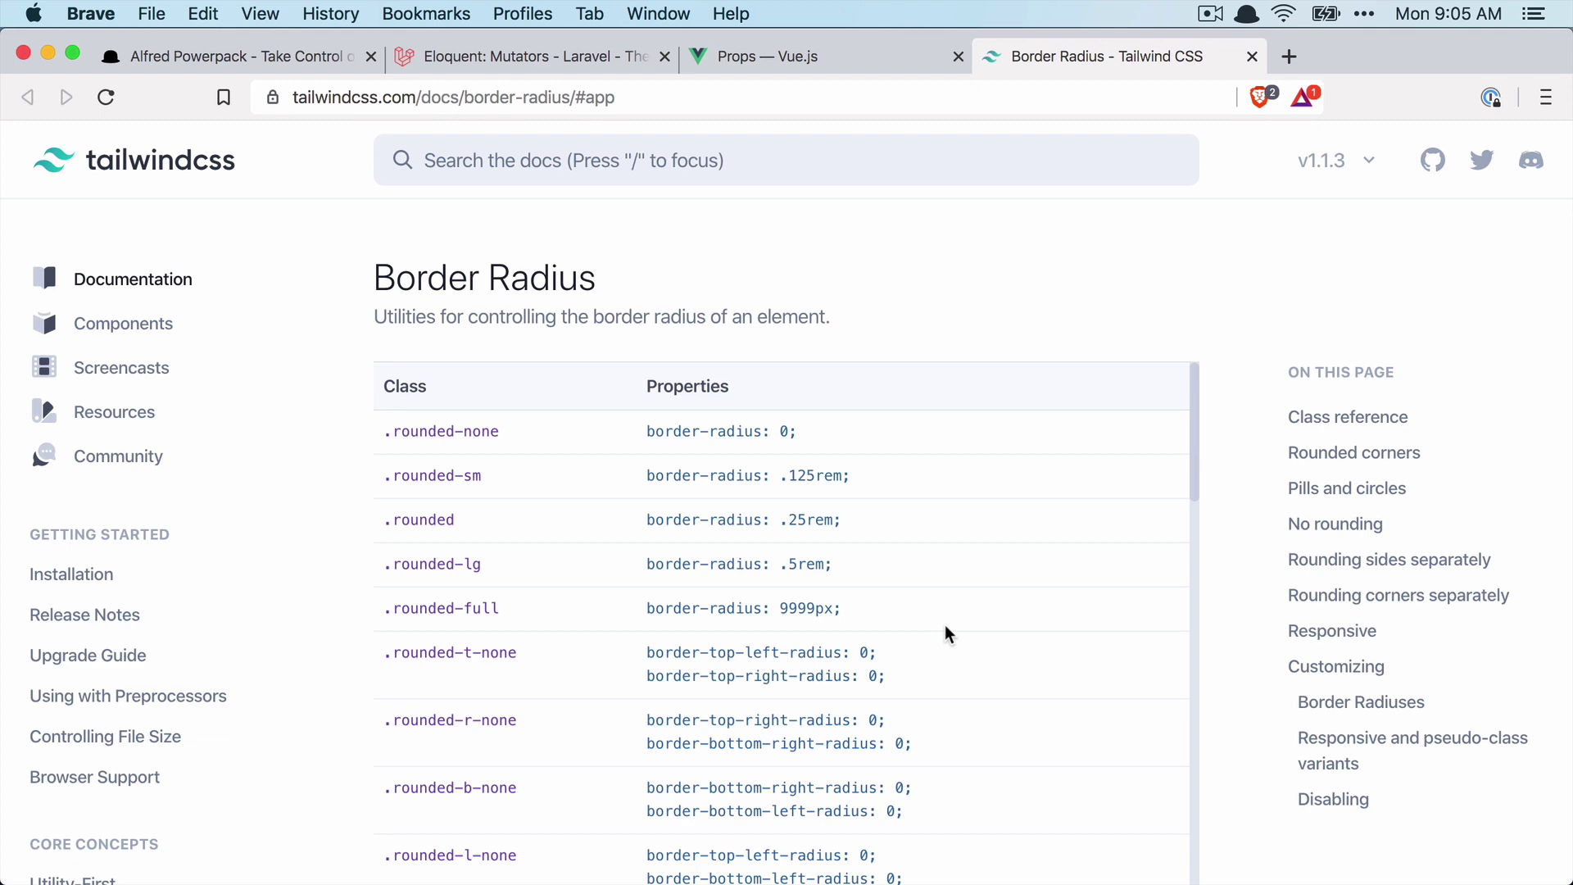
# Step: From the Caniuse note, search Alfred for 'caniuse defer', browse the script defer support table, then return to the notes
pyautogui.press('super+Tab')
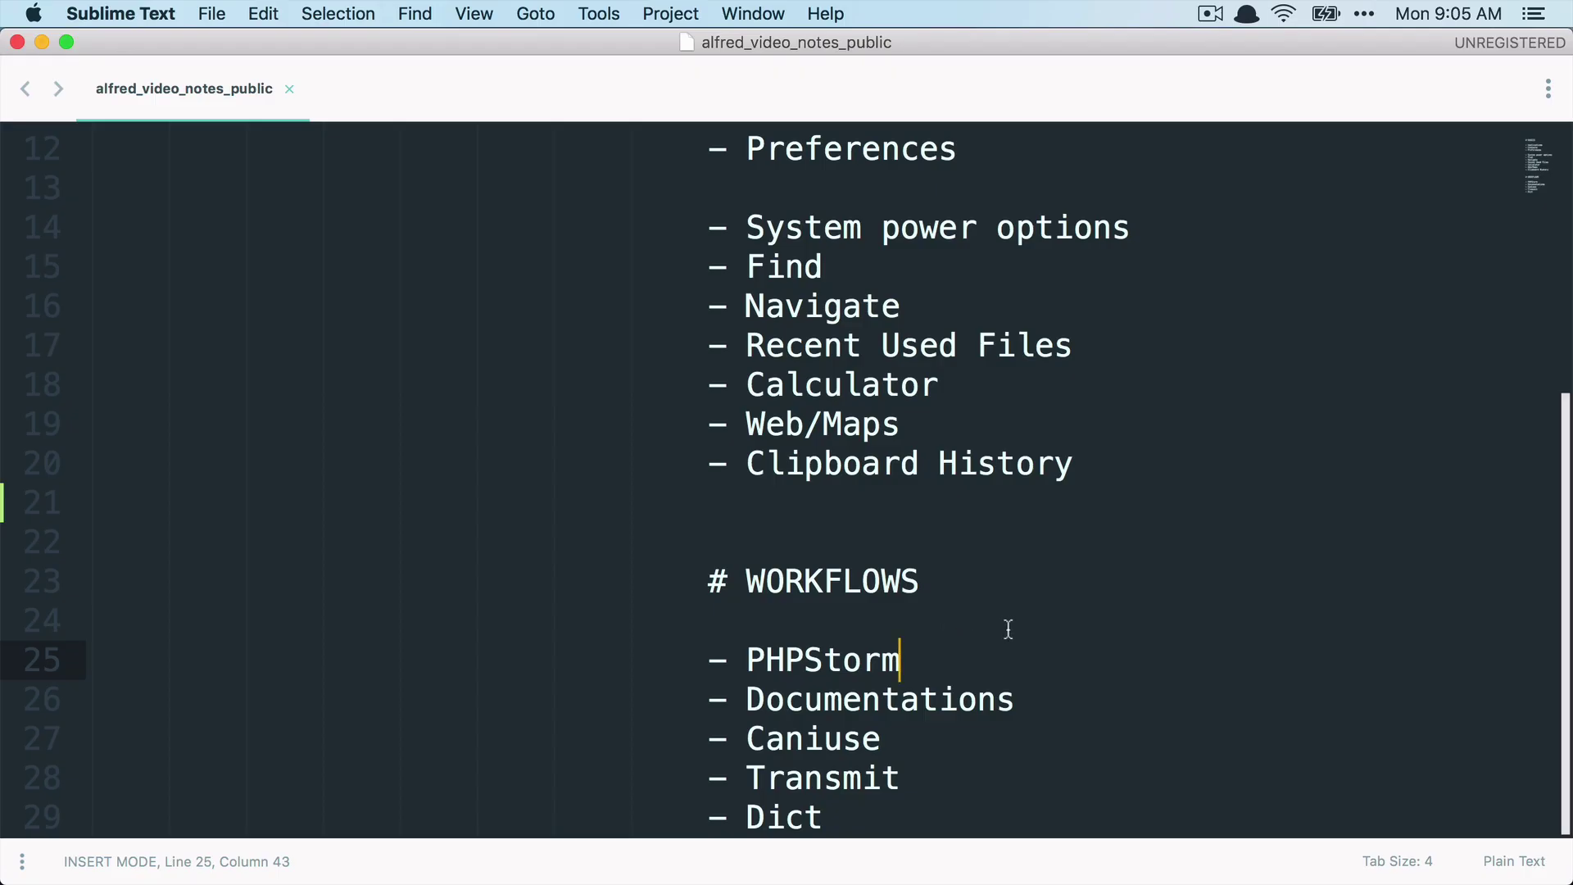
pyautogui.click(996, 743)
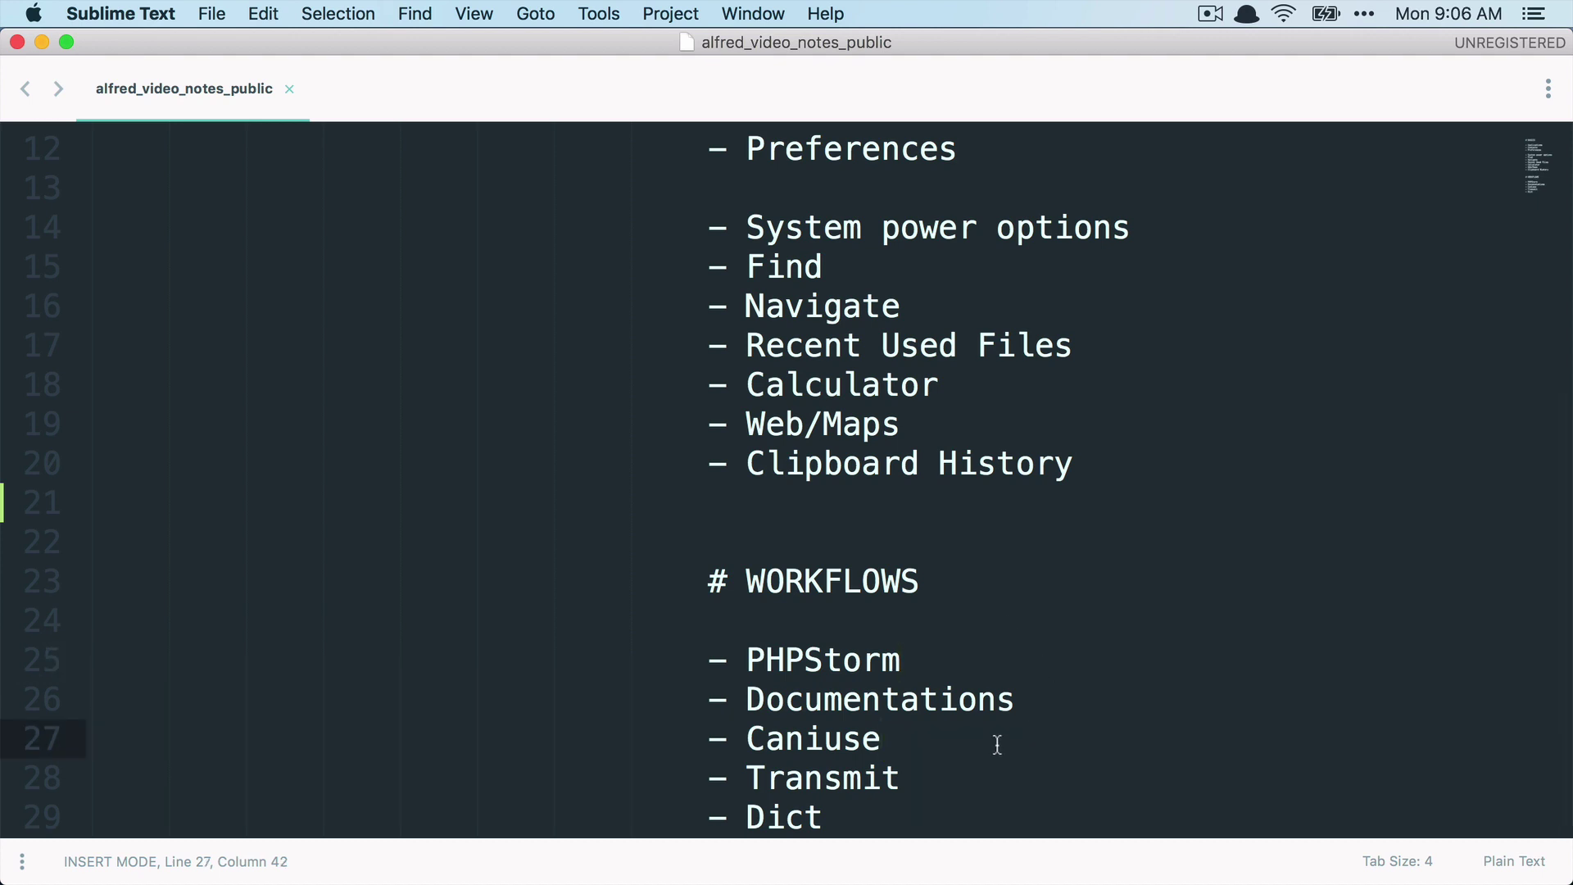
pyautogui.hotkey('alt', 'space')
pyautogui.write('caniuse')
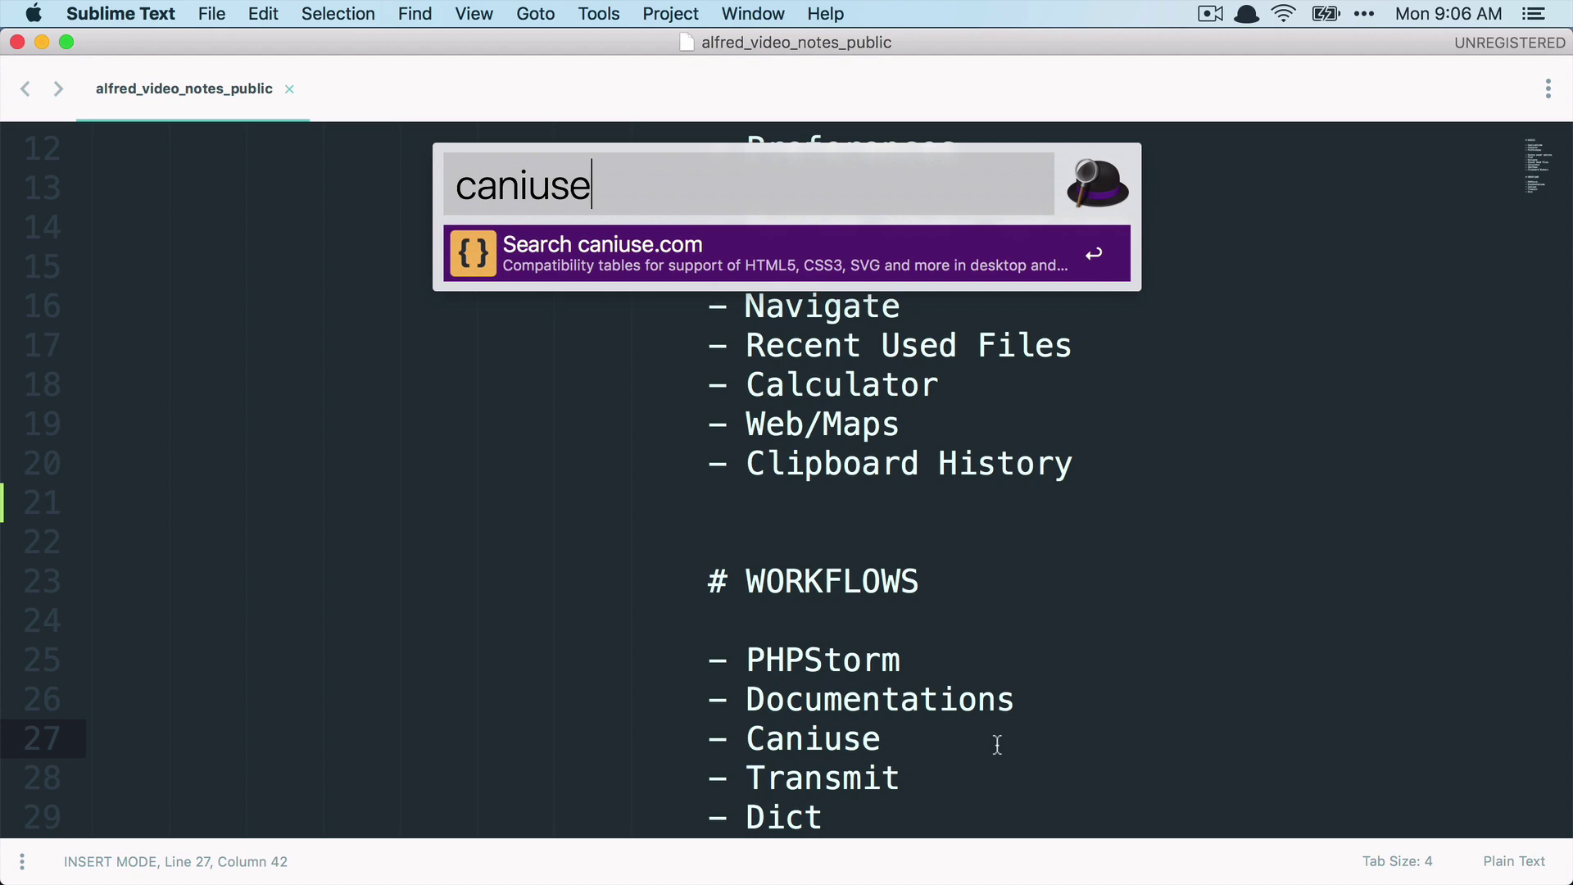
pyautogui.write('defer')
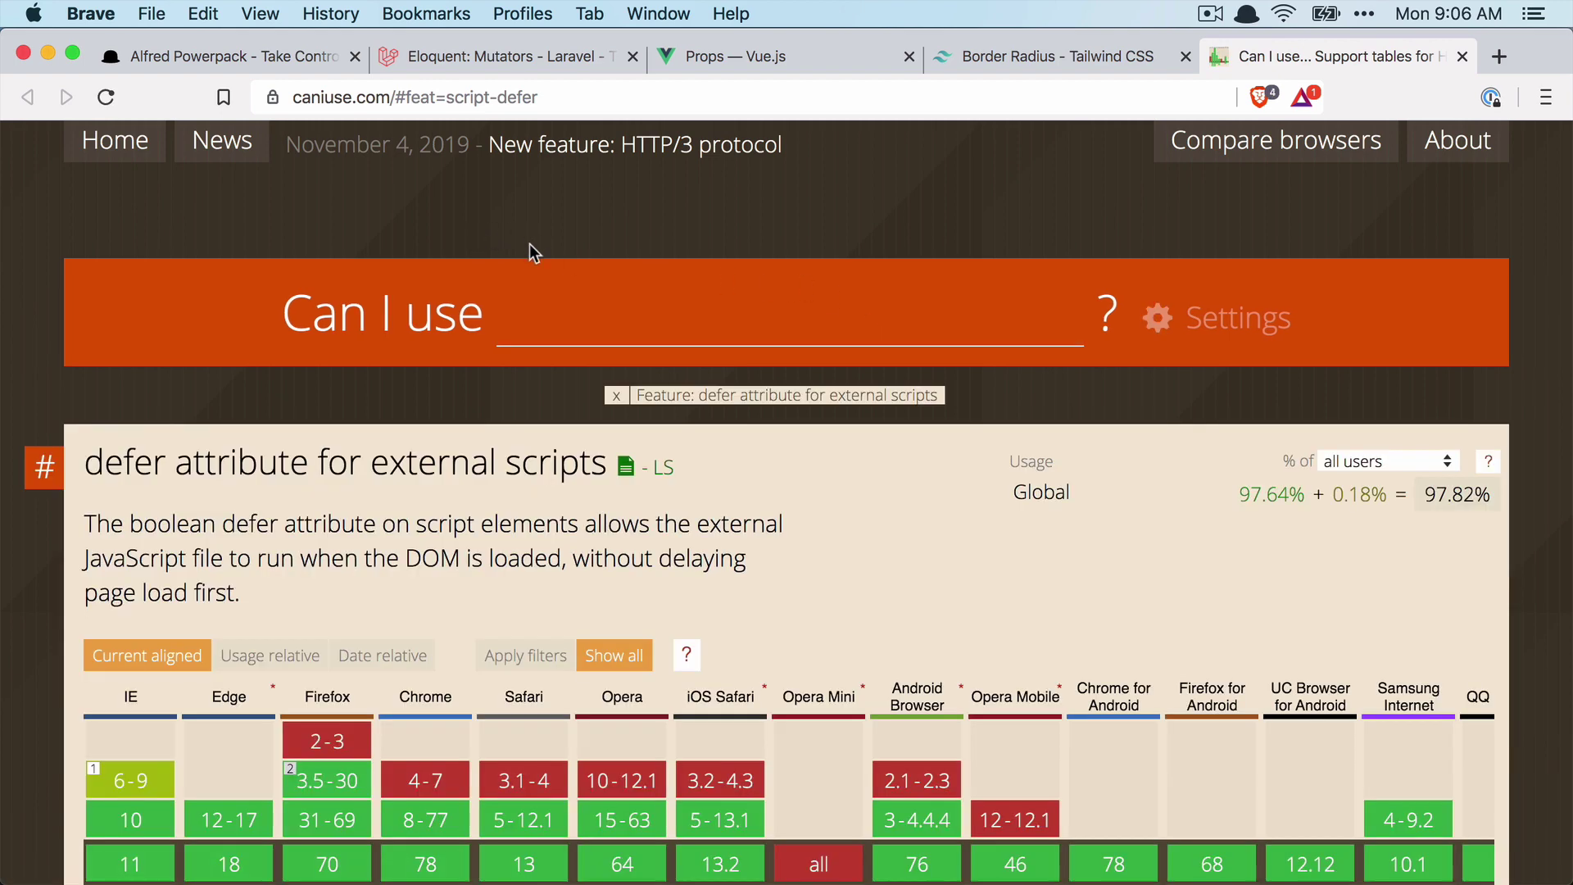
pyautogui.scroll(-5, 530, 244)
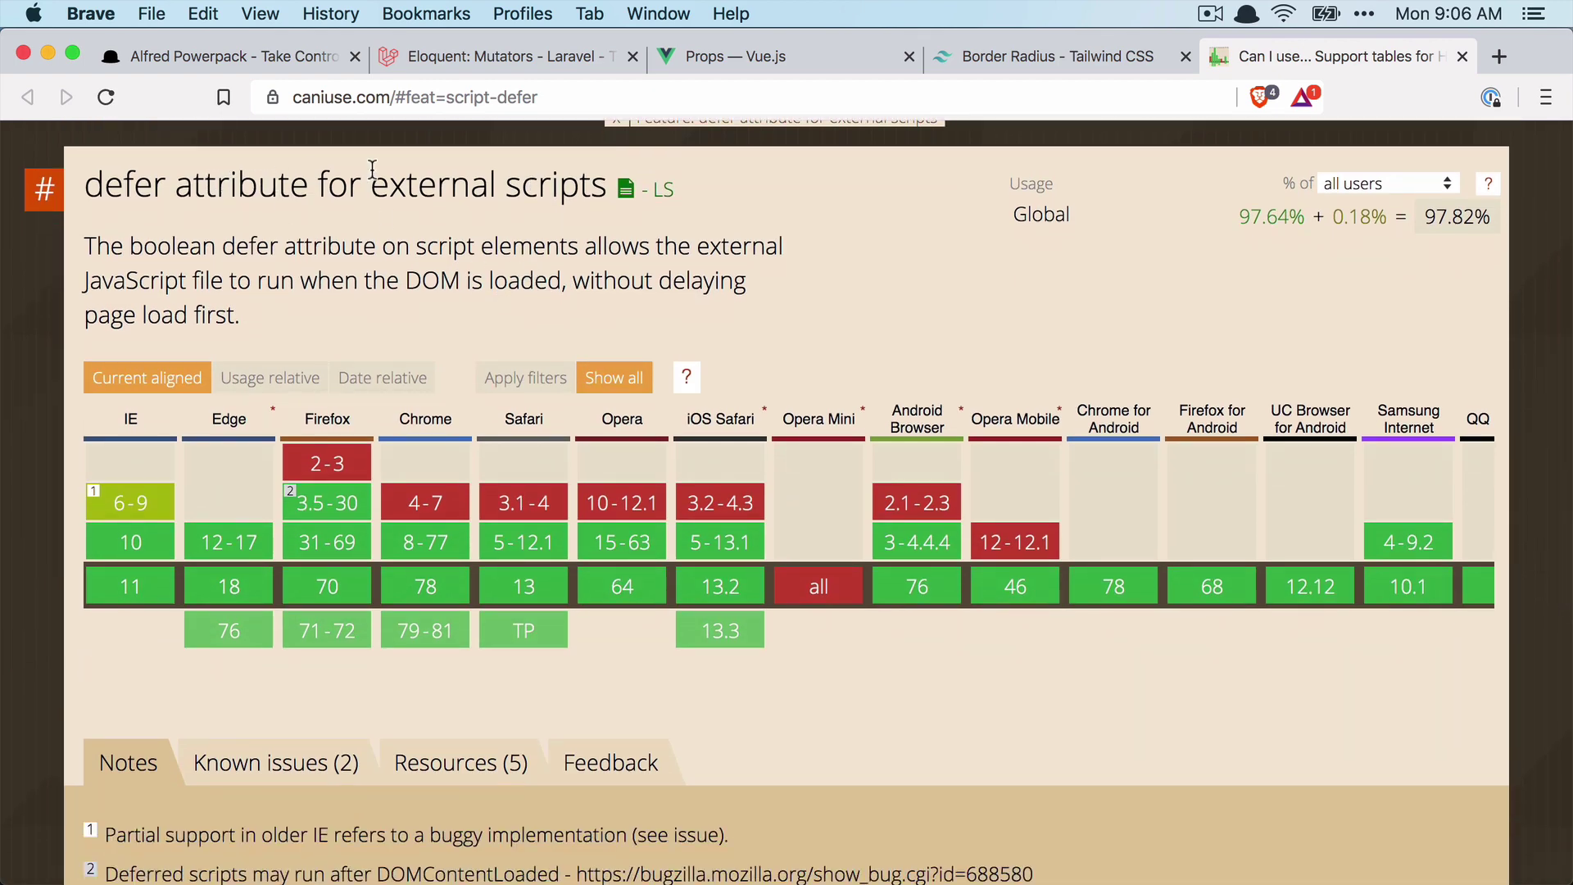
pyautogui.scroll(-2, 406, 444)
pyautogui.moveTo(244, 516)
pyautogui.scroll(1, 1177, 565)
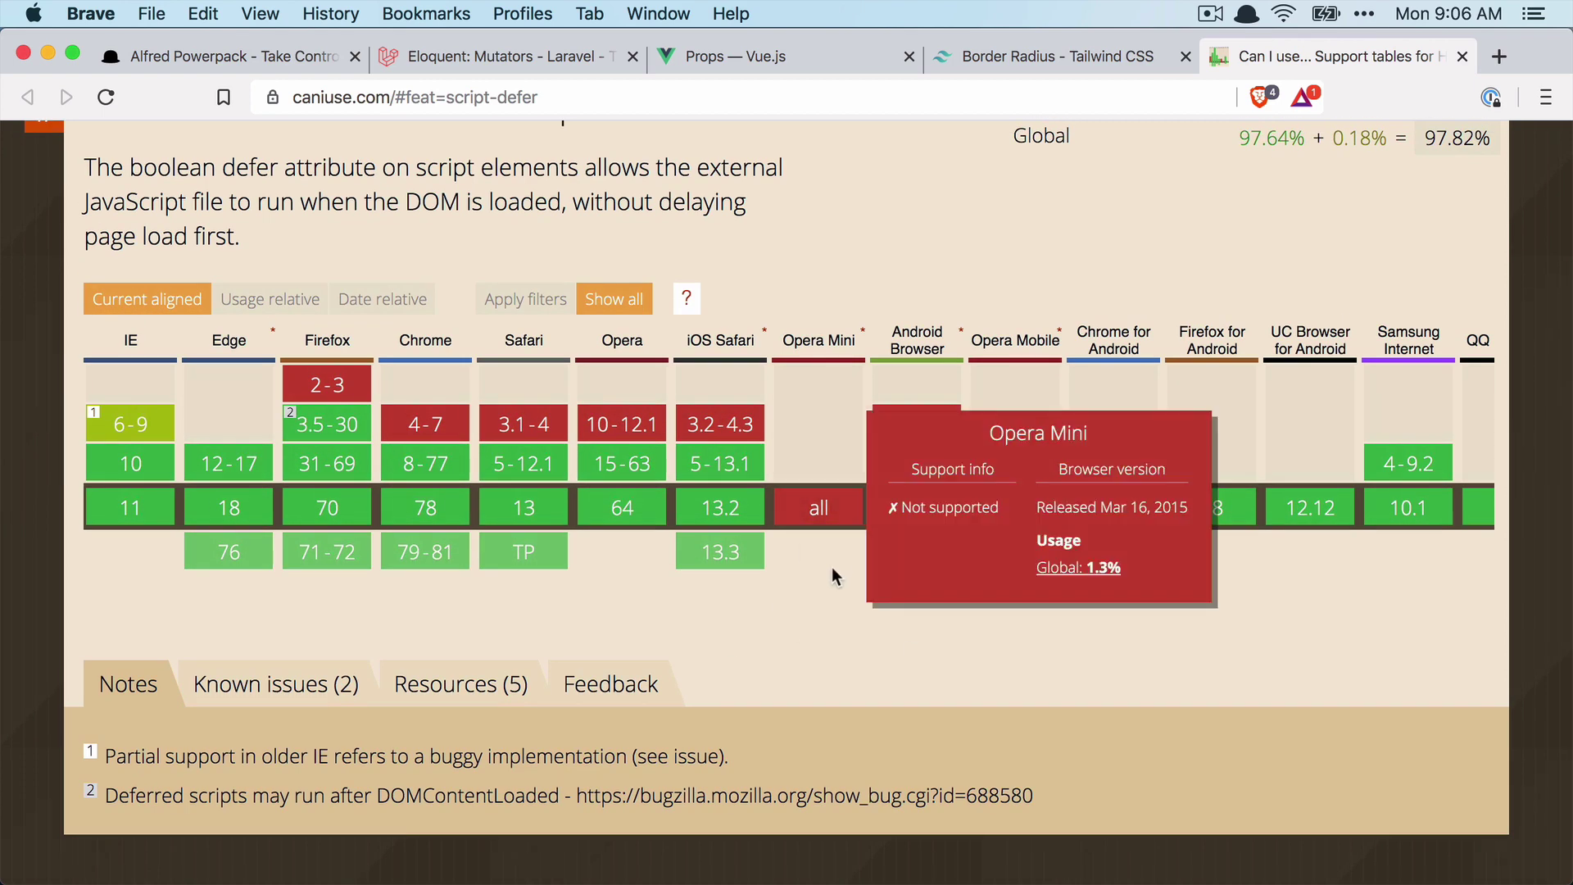
pyautogui.moveTo(821, 515)
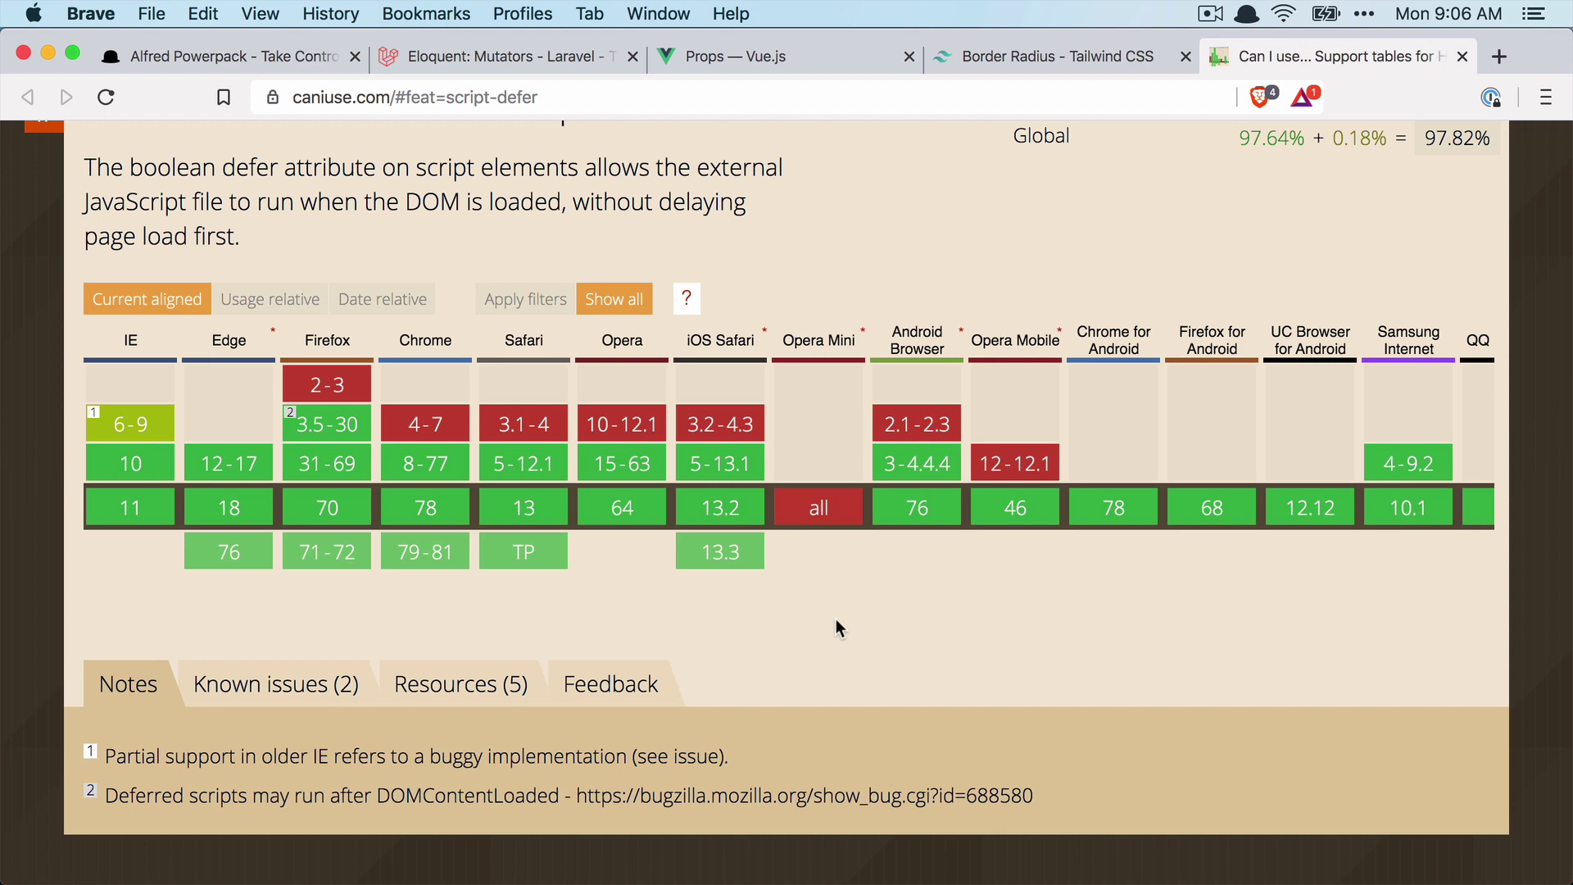
pyautogui.press('super+Tab')
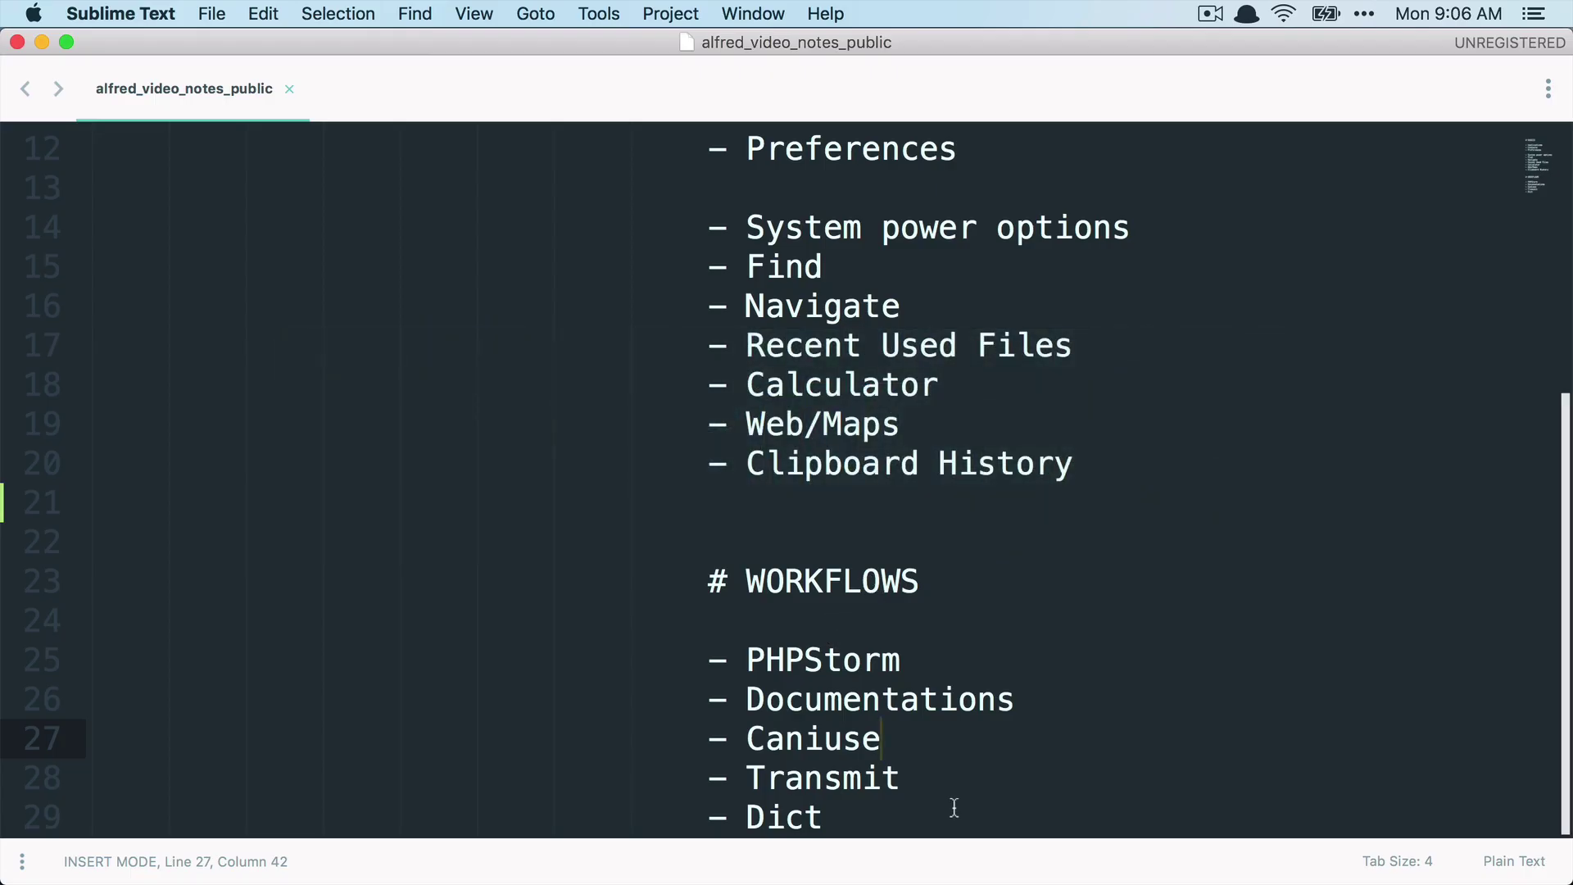
# Step: From the Transmit line in the notes, search Alfred for 'ftp' to list Transmit favourites
pyautogui.click(950, 778)
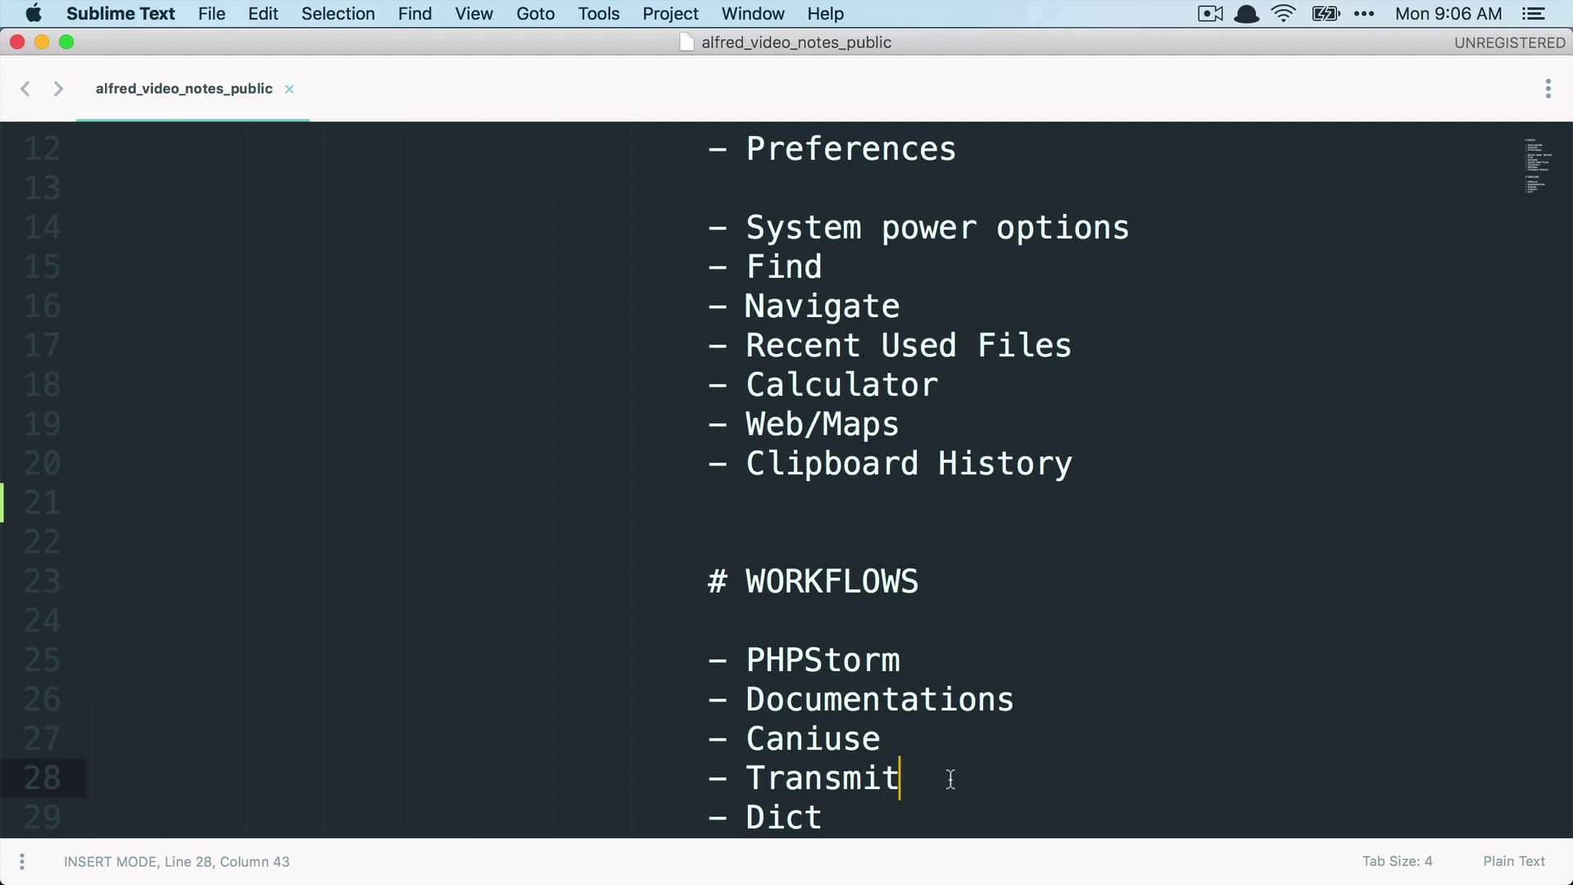
pyautogui.hotkey('alt', 'space')
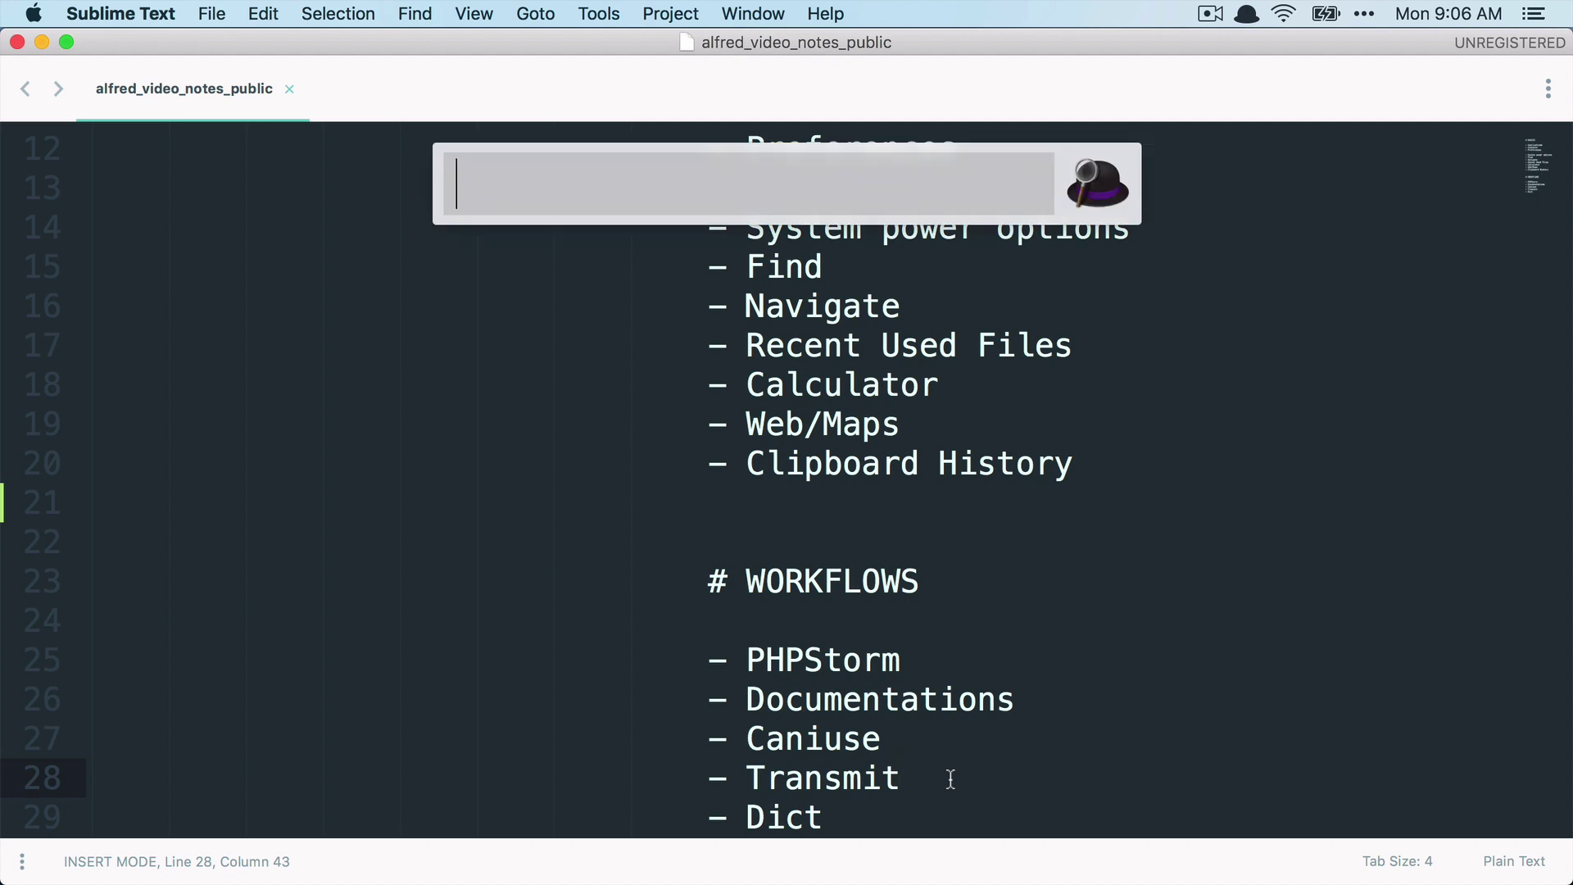
pyautogui.write('ft')
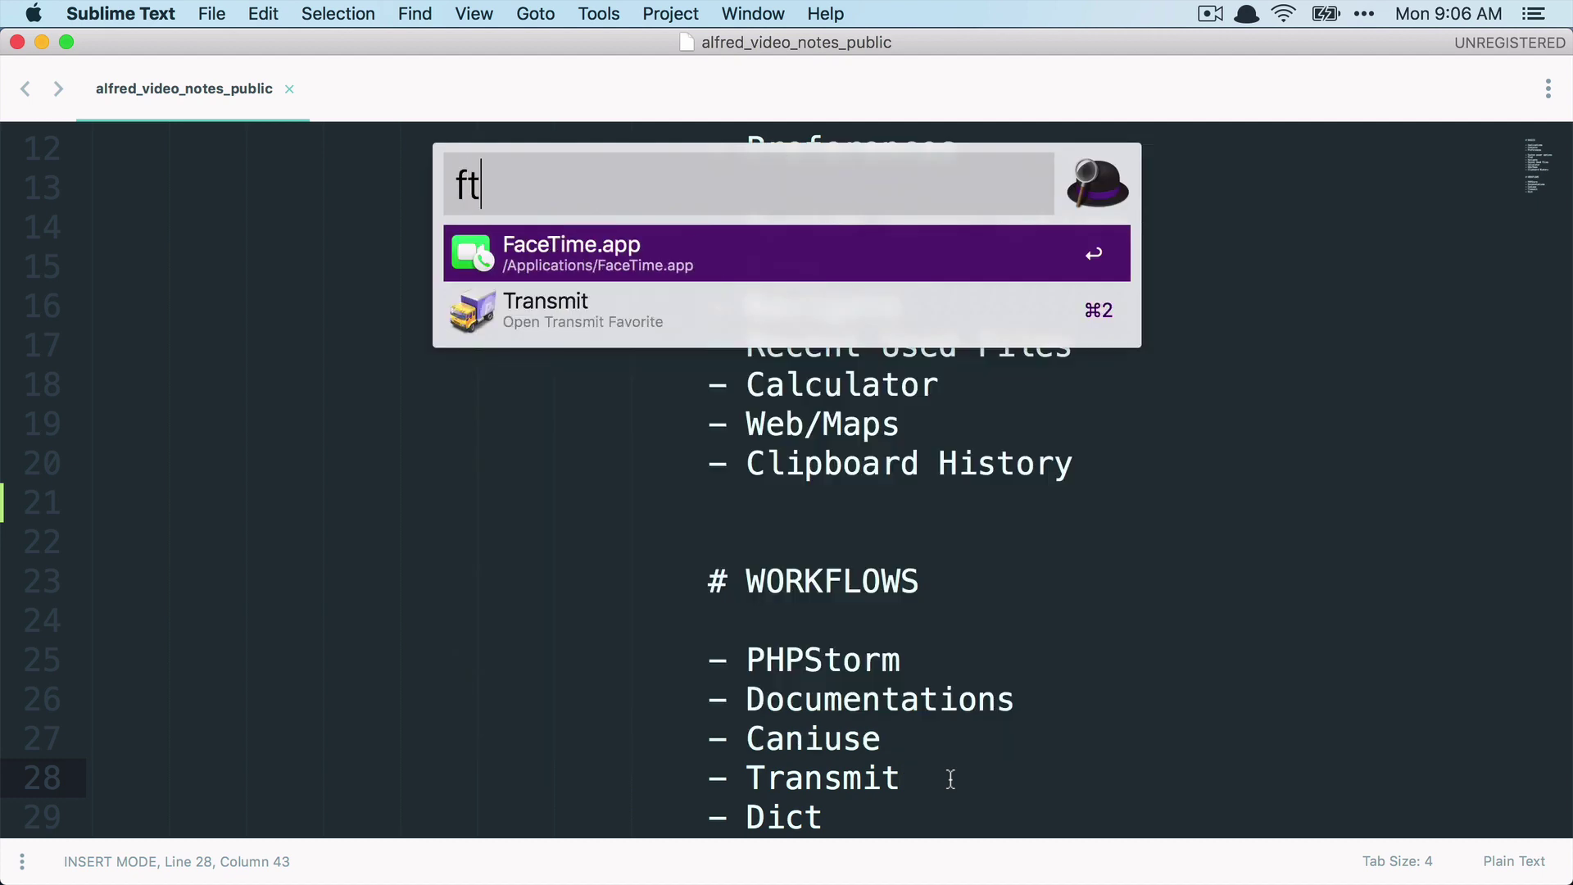
pyautogui.write('p')
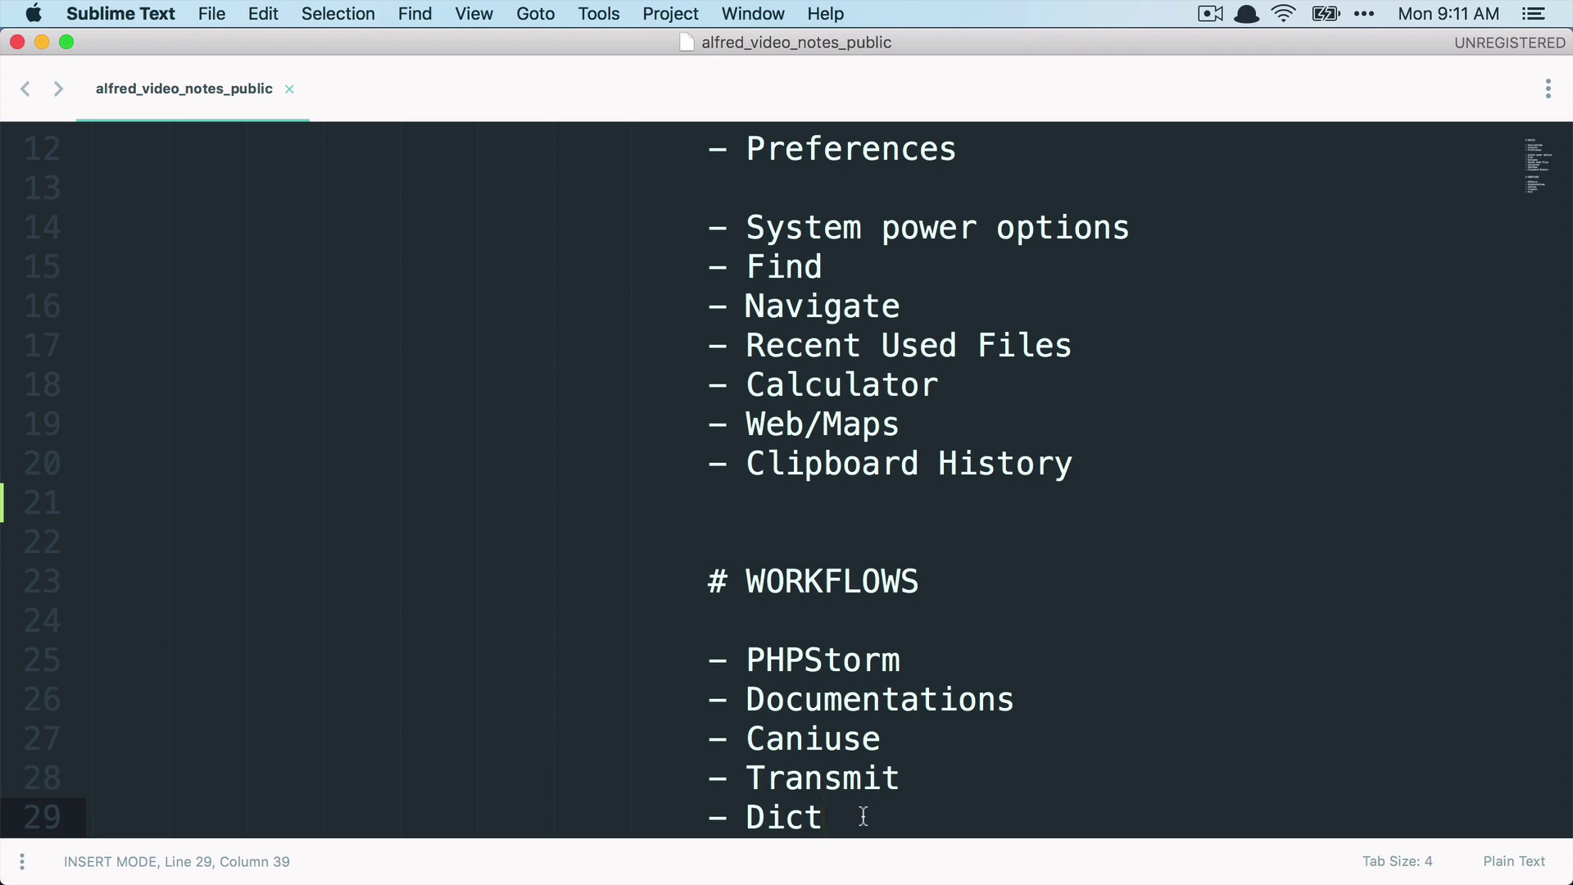
# Step: Translate 'unglaublich' with 'dict unglaublich', then insert 'de fr' language codes for a French translation
pyautogui.hotkey('alt', 'space')
pyautogui.write('dict')
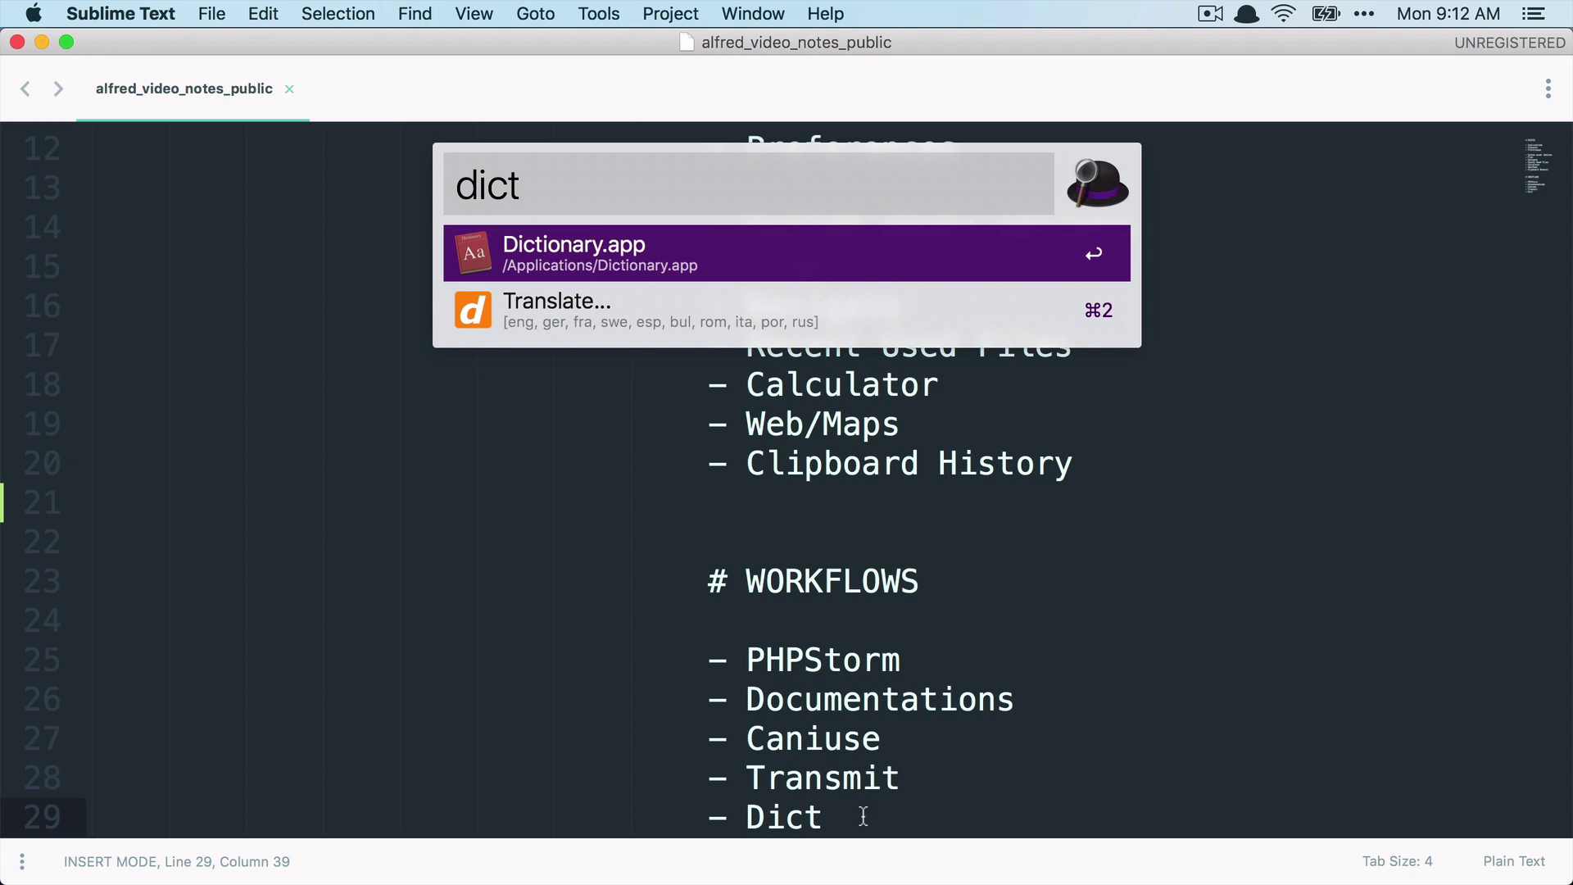
pyautogui.write(' u')
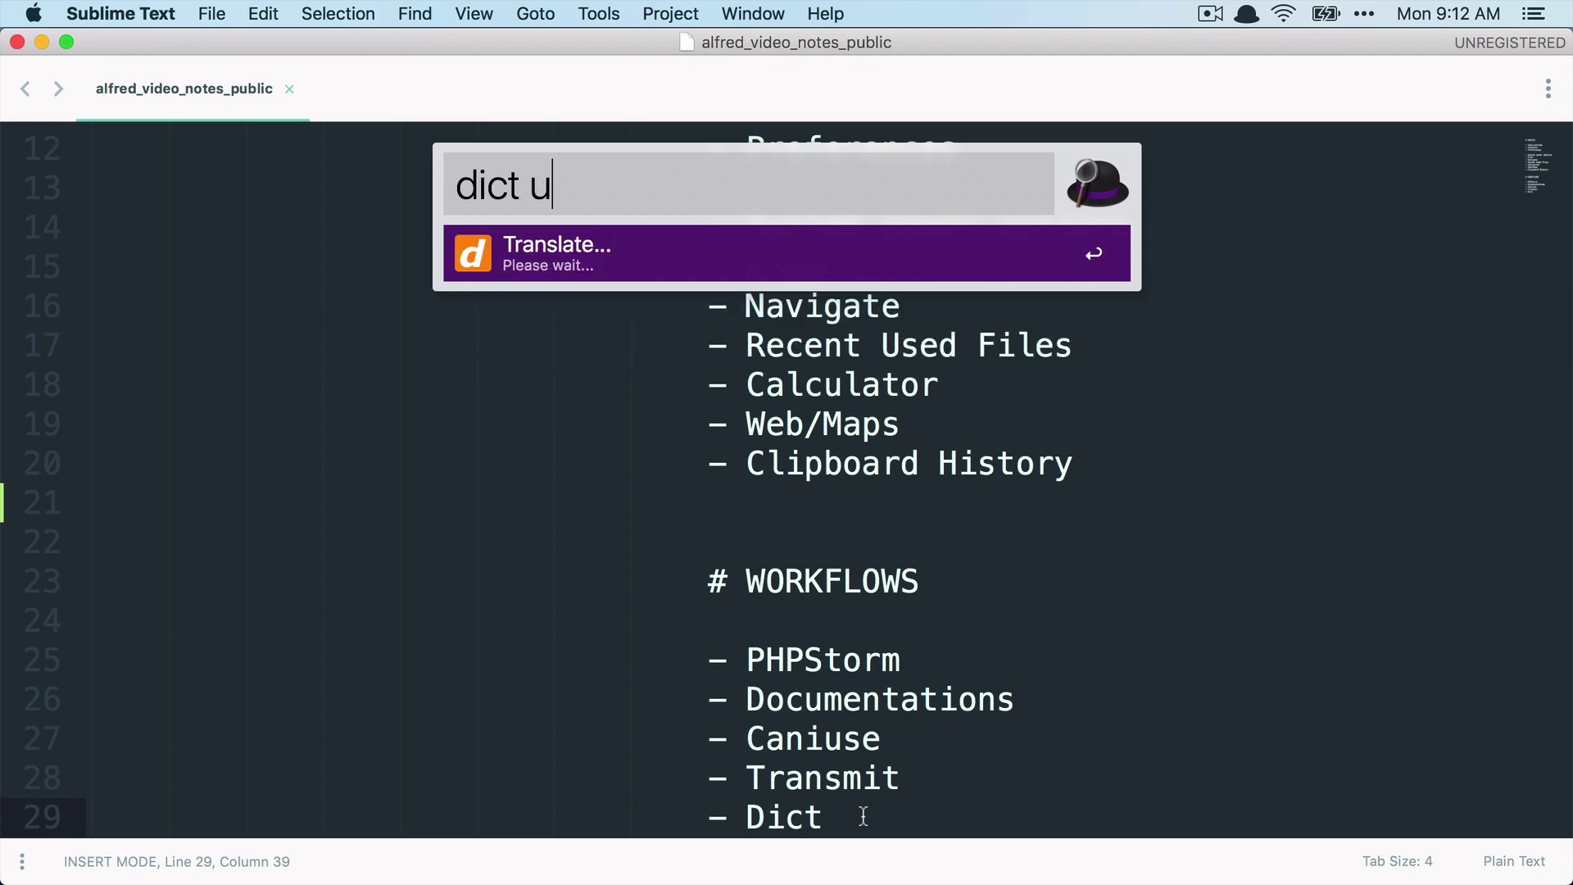
pyautogui.write('nglaublich')
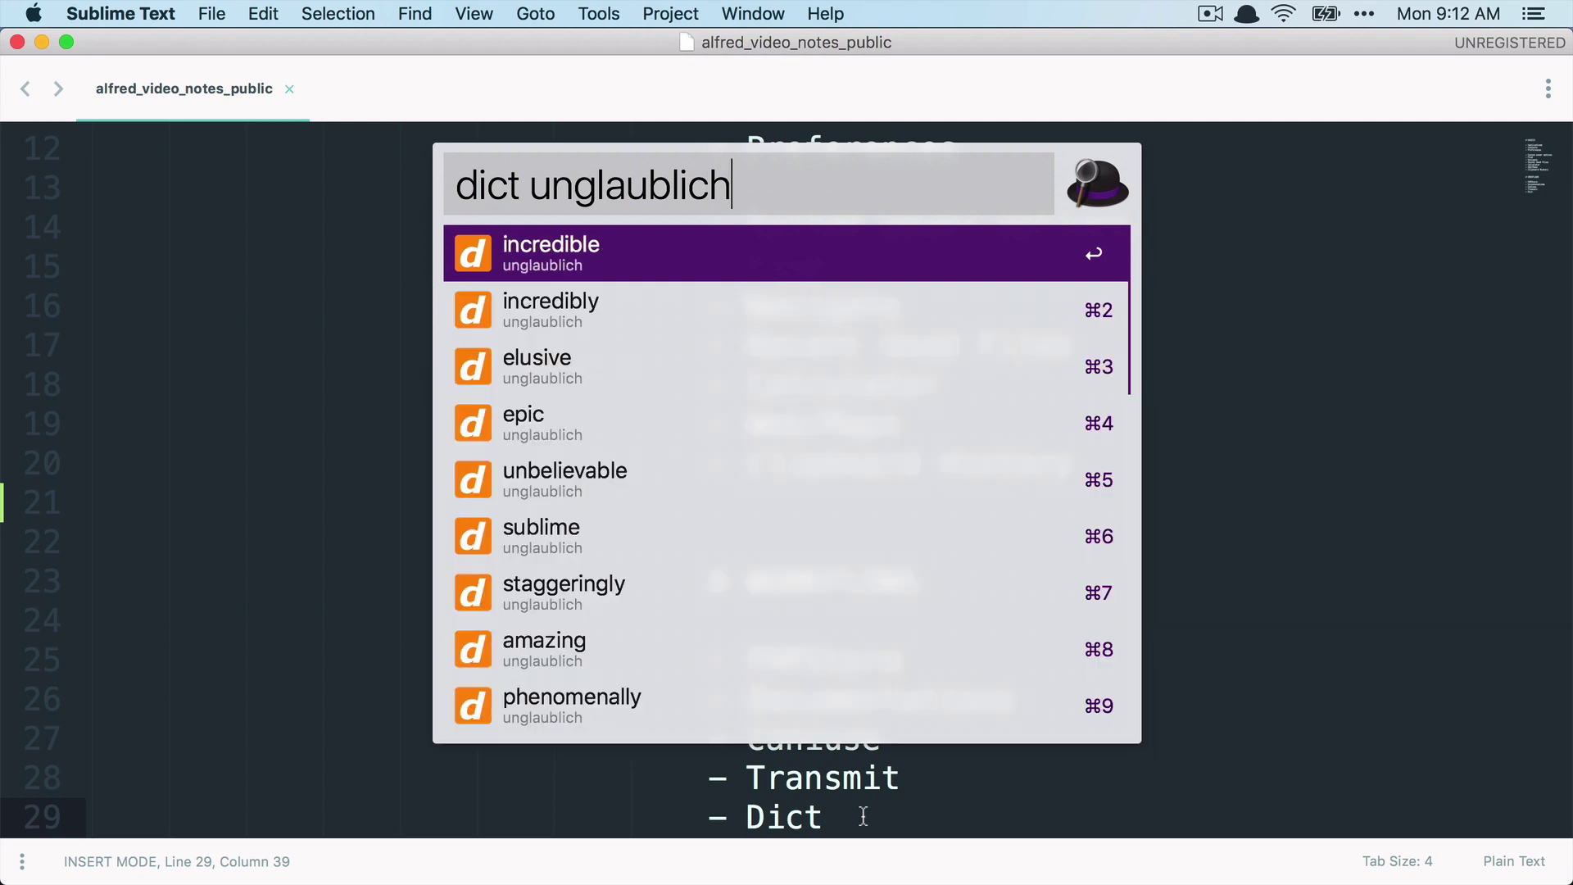
pyautogui.press('Left')
pyautogui.press('Left')
pyautogui.press('Left')
pyautogui.press('Left')
pyautogui.press('Left')
pyautogui.press('Left')
pyautogui.press('Left')
pyautogui.press('Left')
pyautogui.press('Left')
pyautogui.press('Left')
pyautogui.press('Left')
pyautogui.write('de')
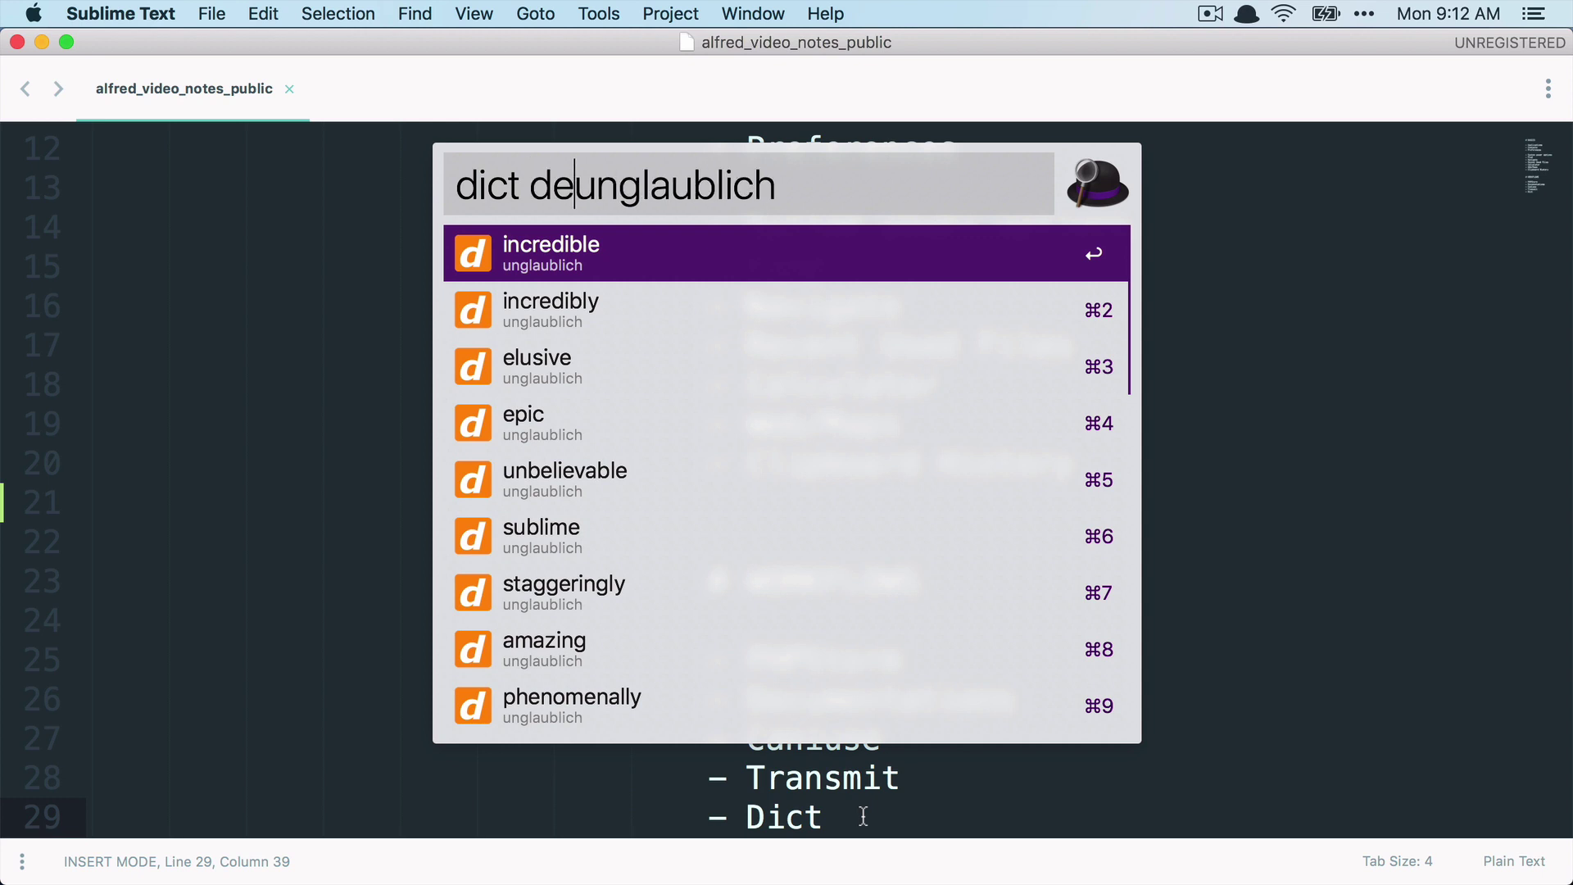
pyautogui.write(' gr')
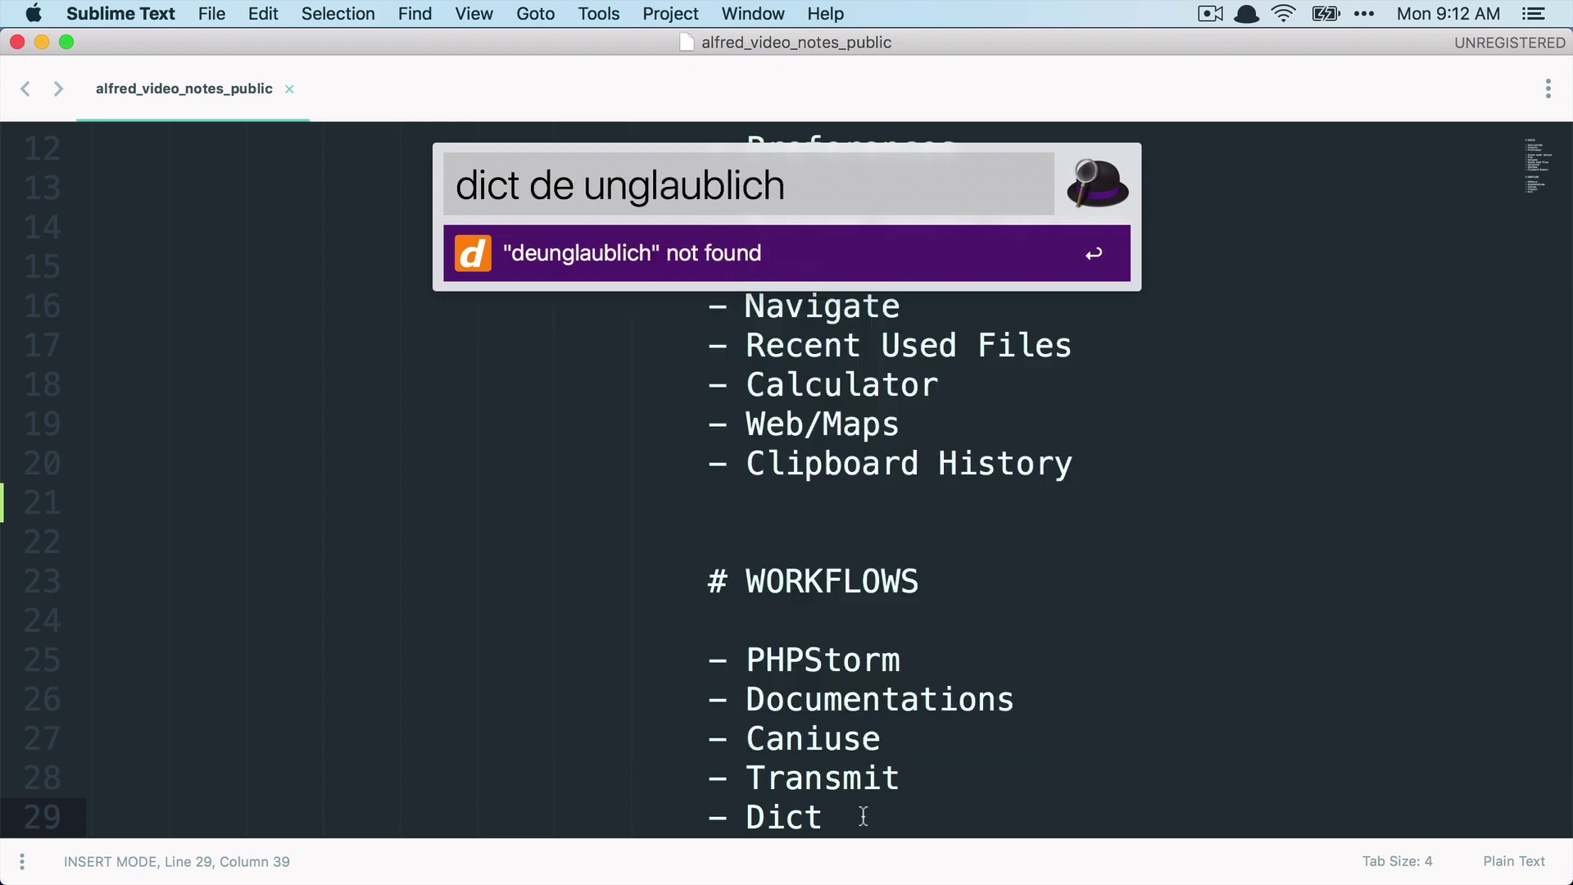
pyautogui.press('BackSpace')
pyautogui.press('BackSpace')
pyautogui.press('BackSpace')
pyautogui.write('fr')
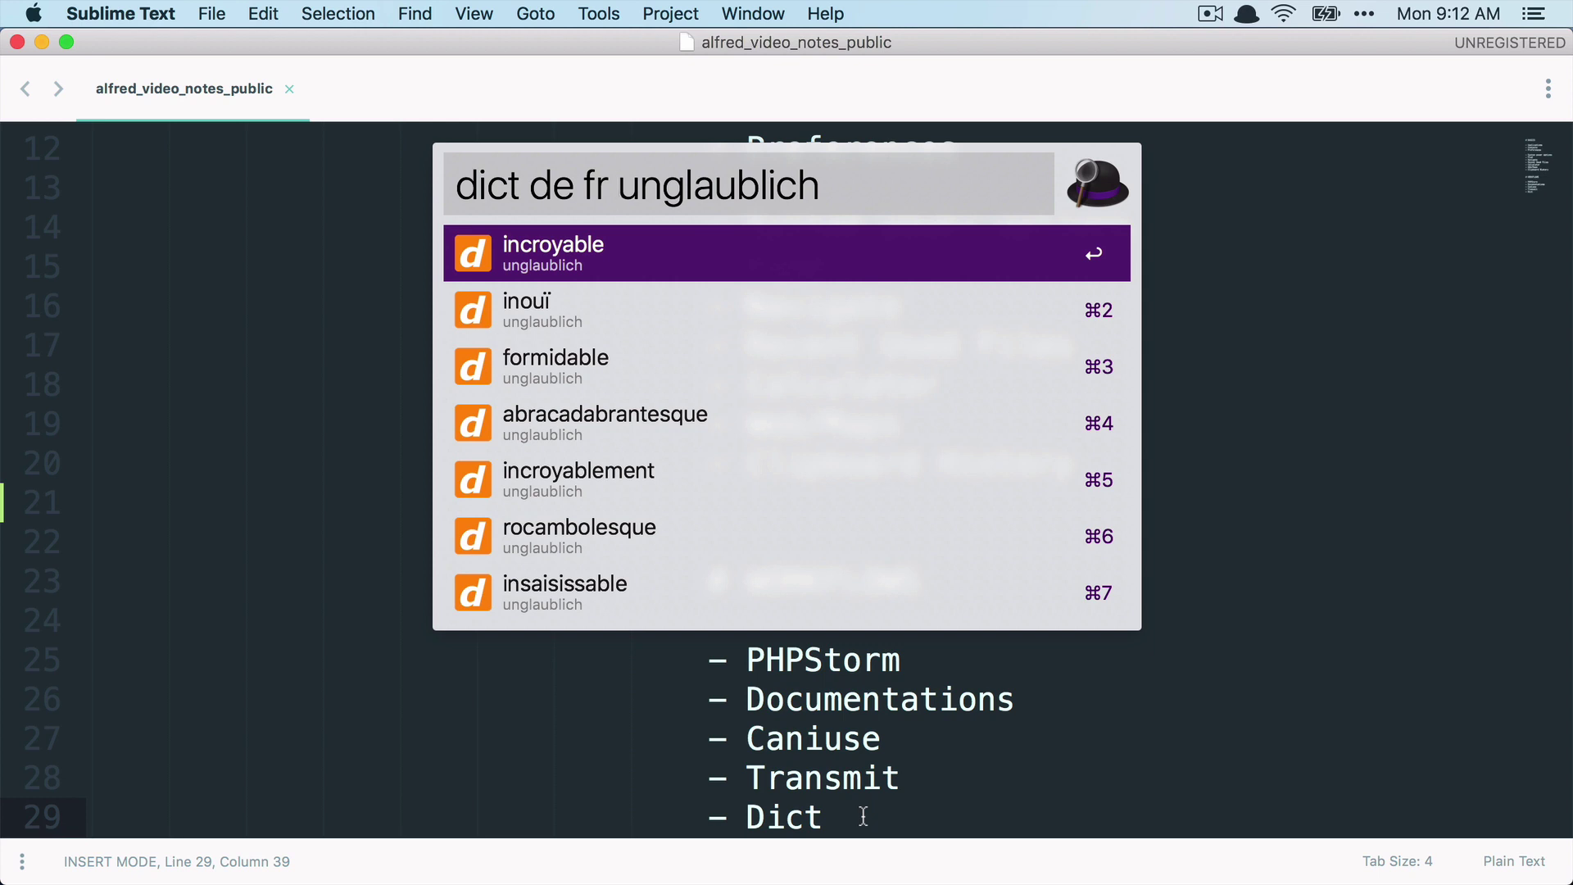
# Step: Clear the query and search 'trans', then 'dict', to show the dict.cc Translate workflow
pyautogui.press('super+a')
pyautogui.press('BackSpace')
pyautogui.write('trans')
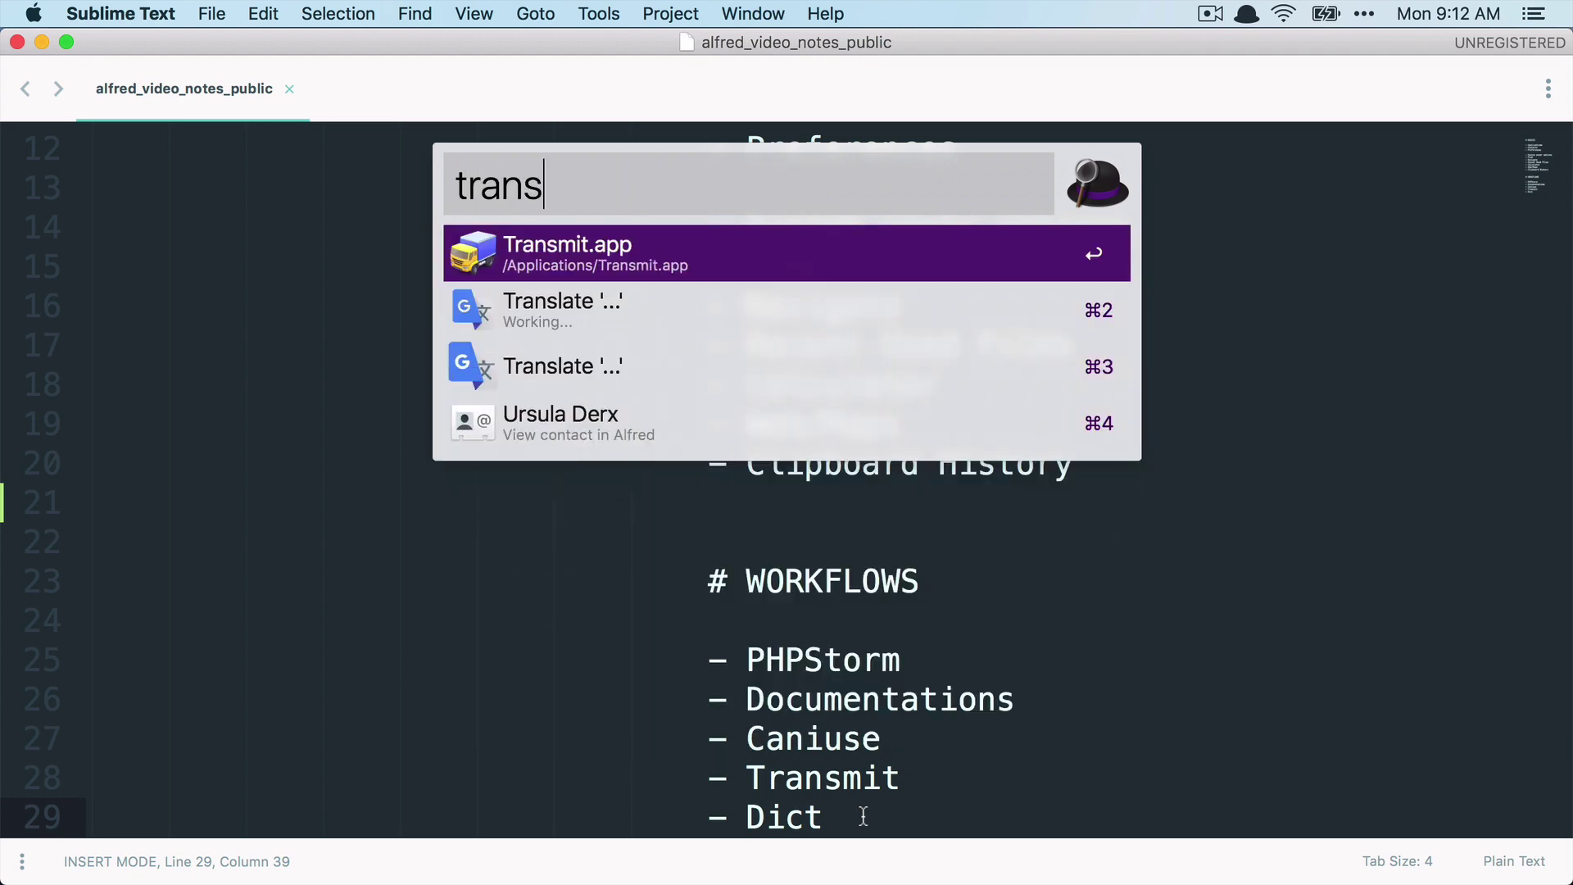
pyautogui.press('Down')
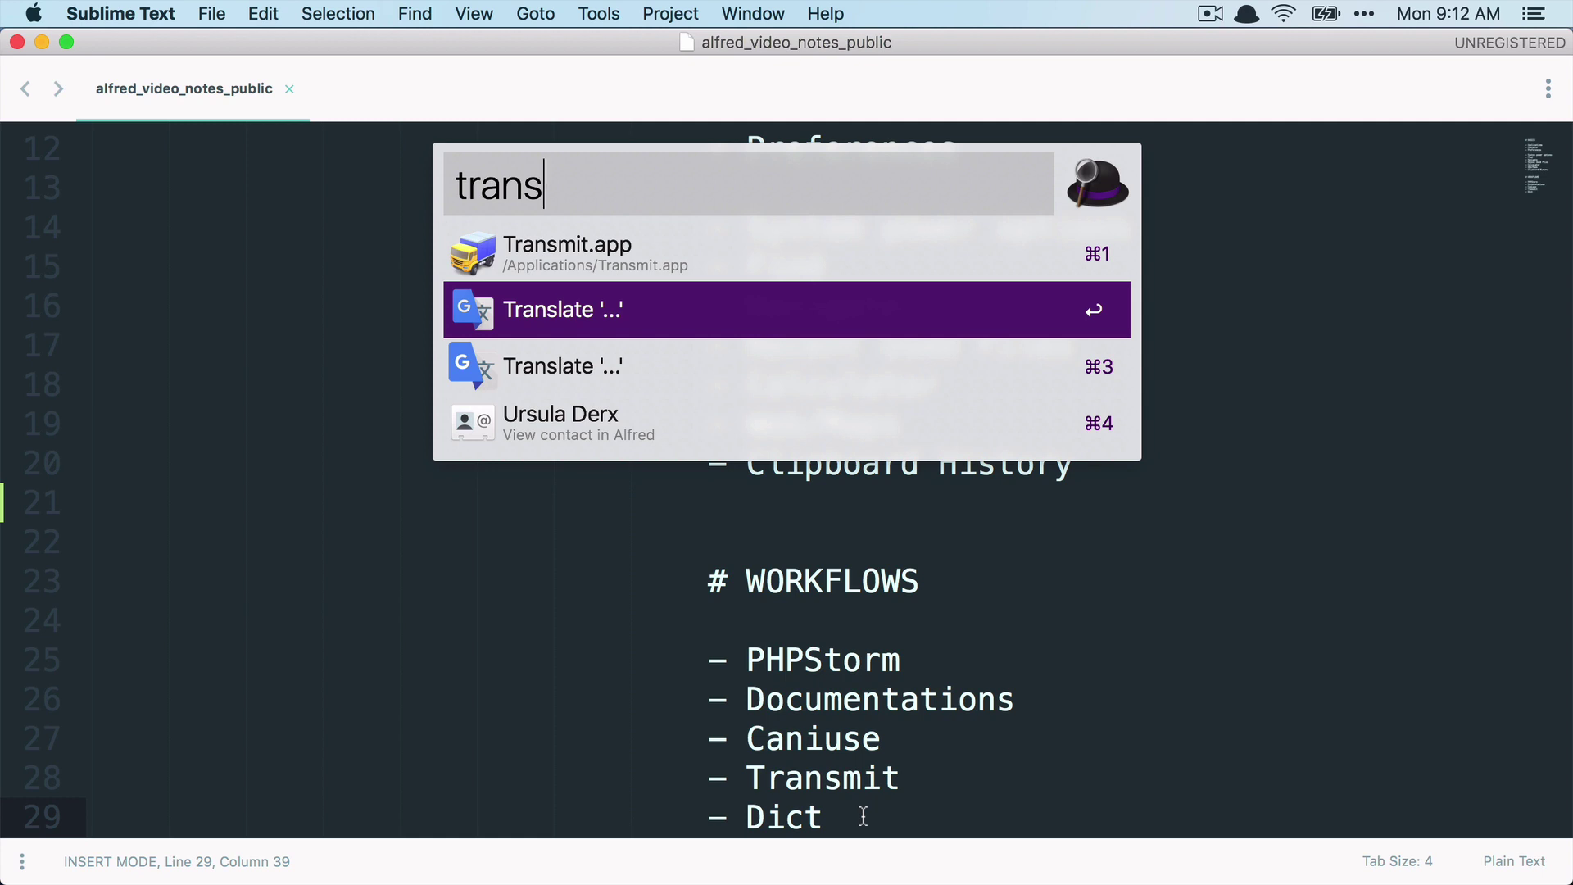
pyautogui.press('BackSpace')
pyautogui.press('BackSpace')
pyautogui.press('BackSpace')
pyautogui.press('BackSpace')
pyautogui.press('BackSpace')
pyautogui.write('dict')
pyautogui.press('Down')
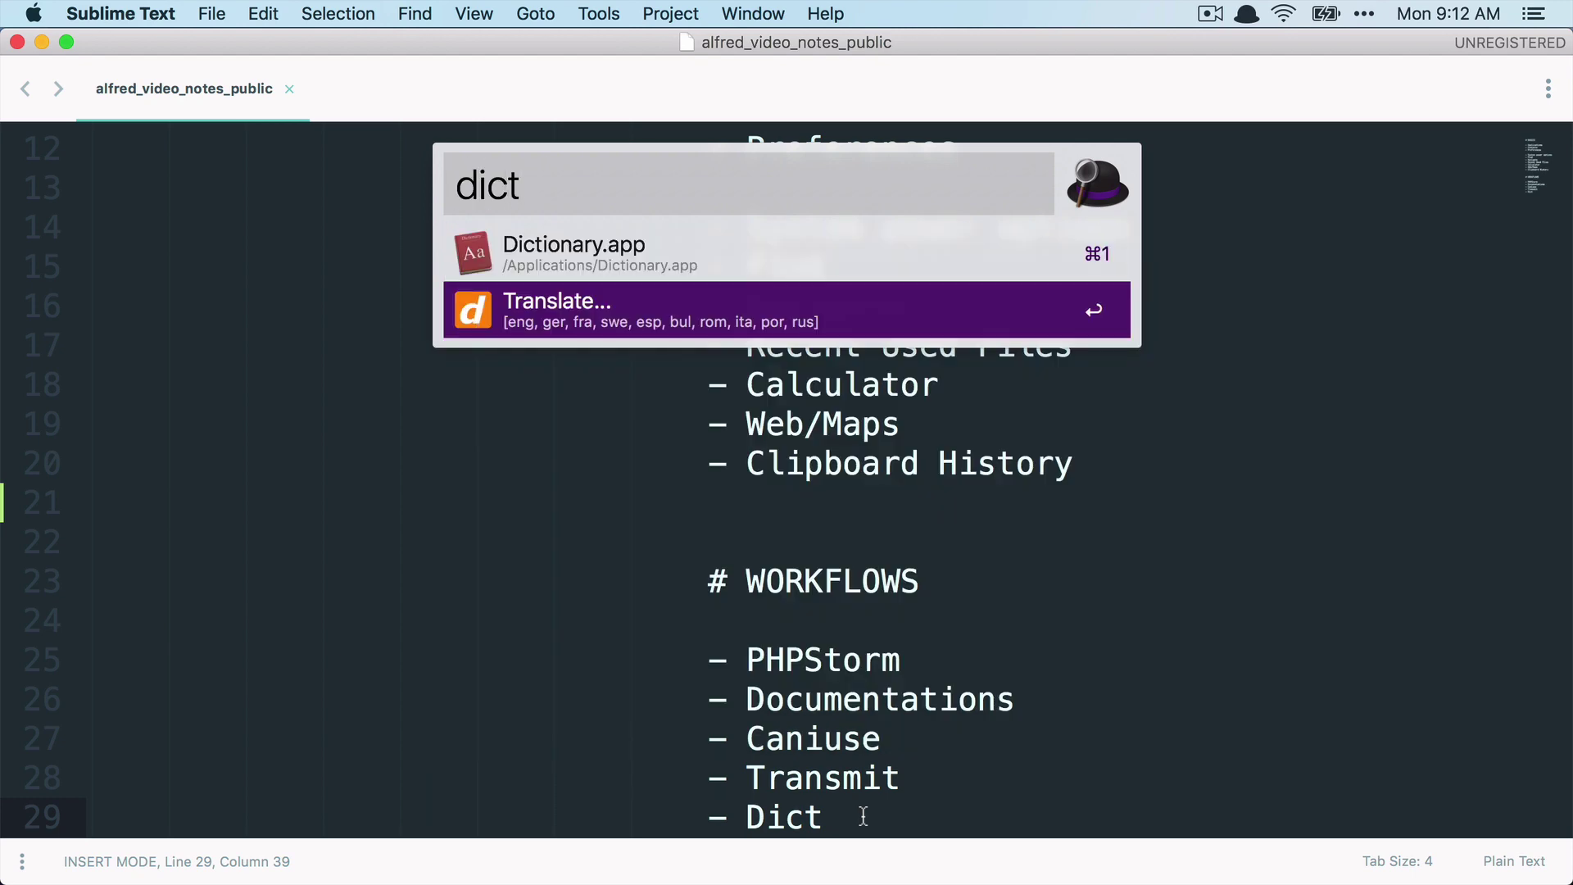
# Step: Dismiss the Alfred launcher to reveal the notes' WORKFLOWS list ending with Dict
pyautogui.press('Escape')
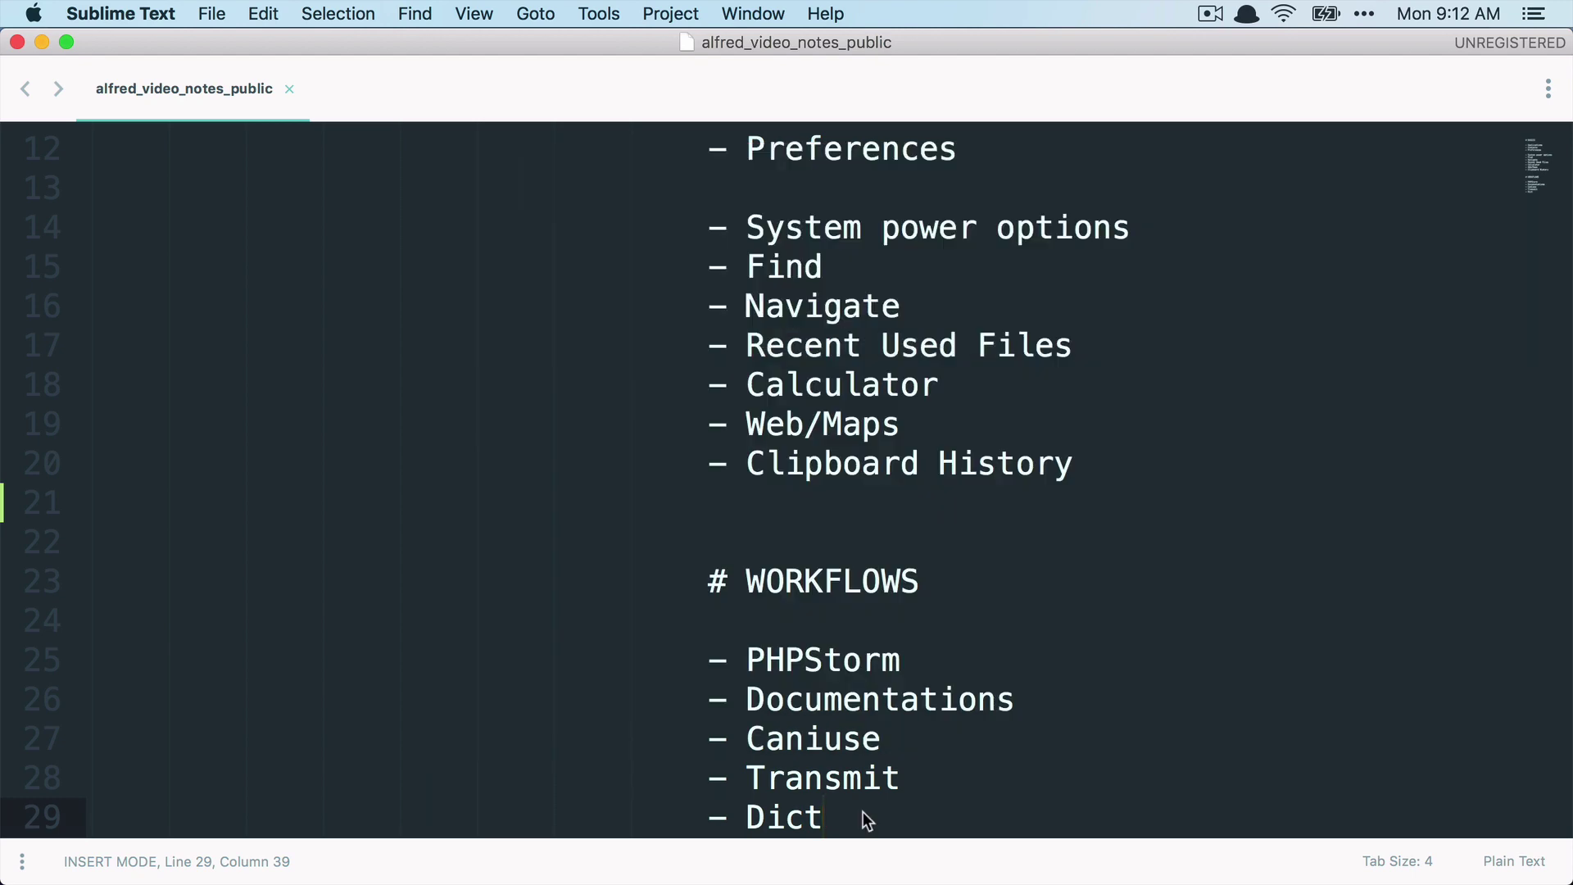